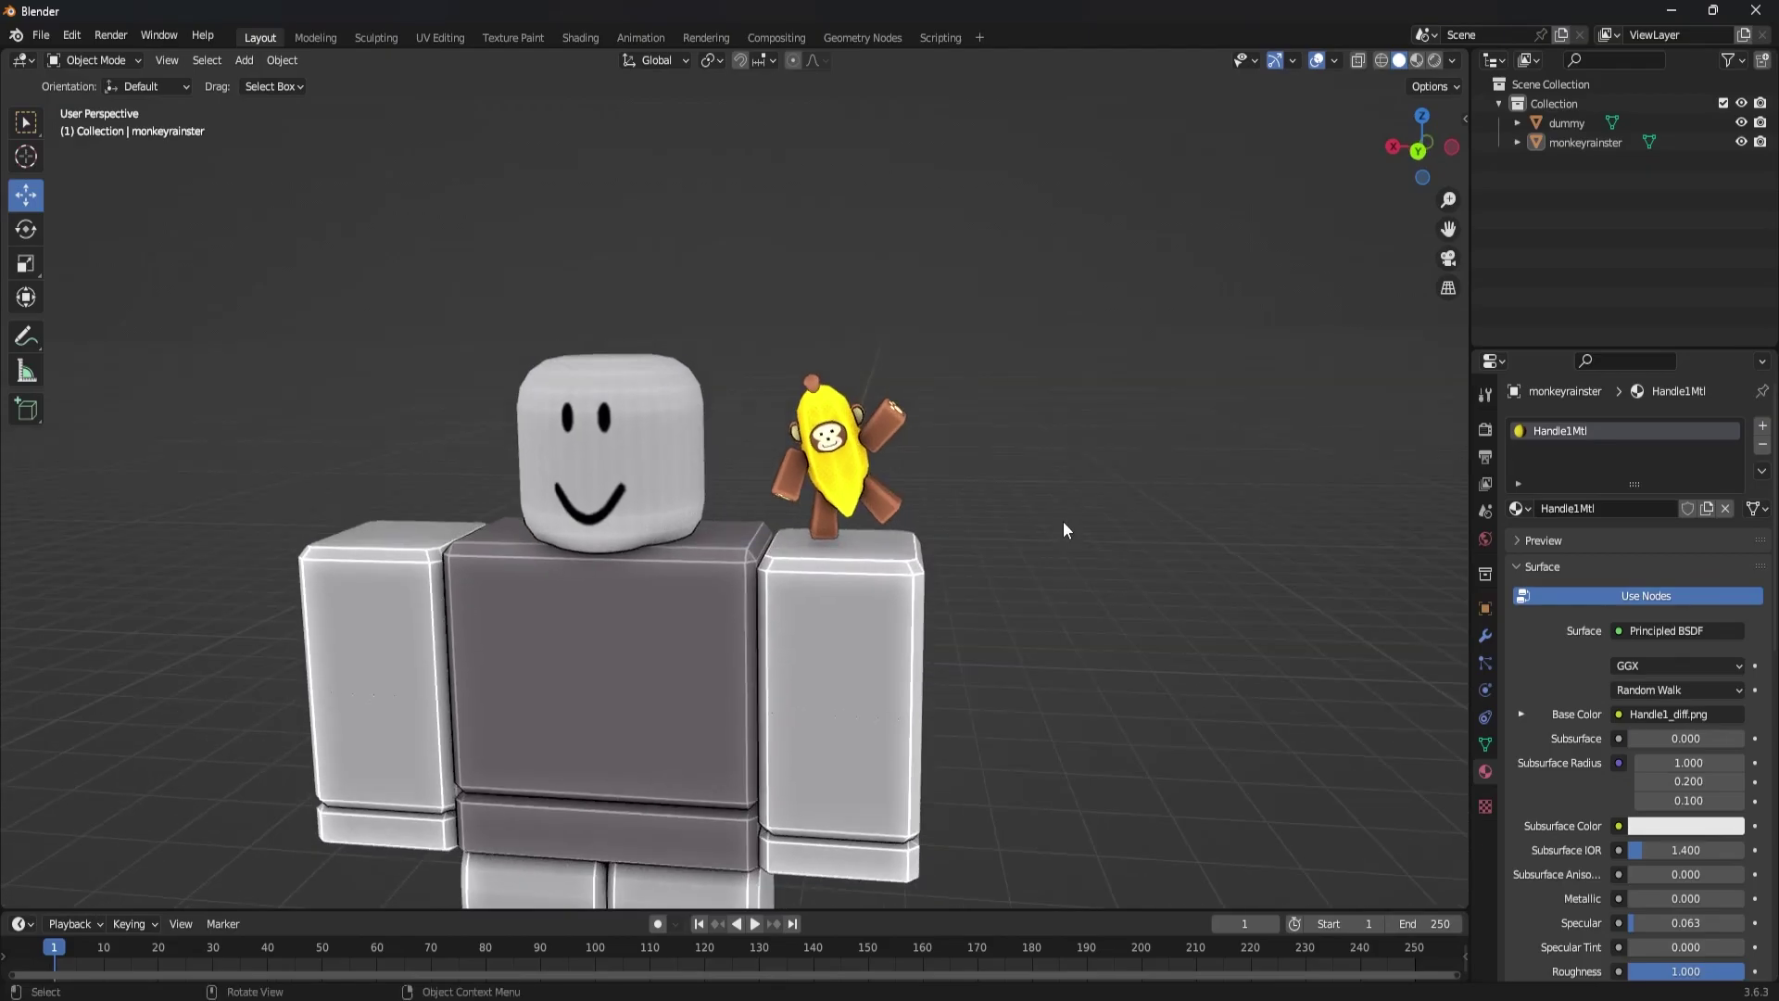
Step: Examine how the banana monkey accessory sits on the dummy's shoulder
scroll(1036, 534, "up", 2)
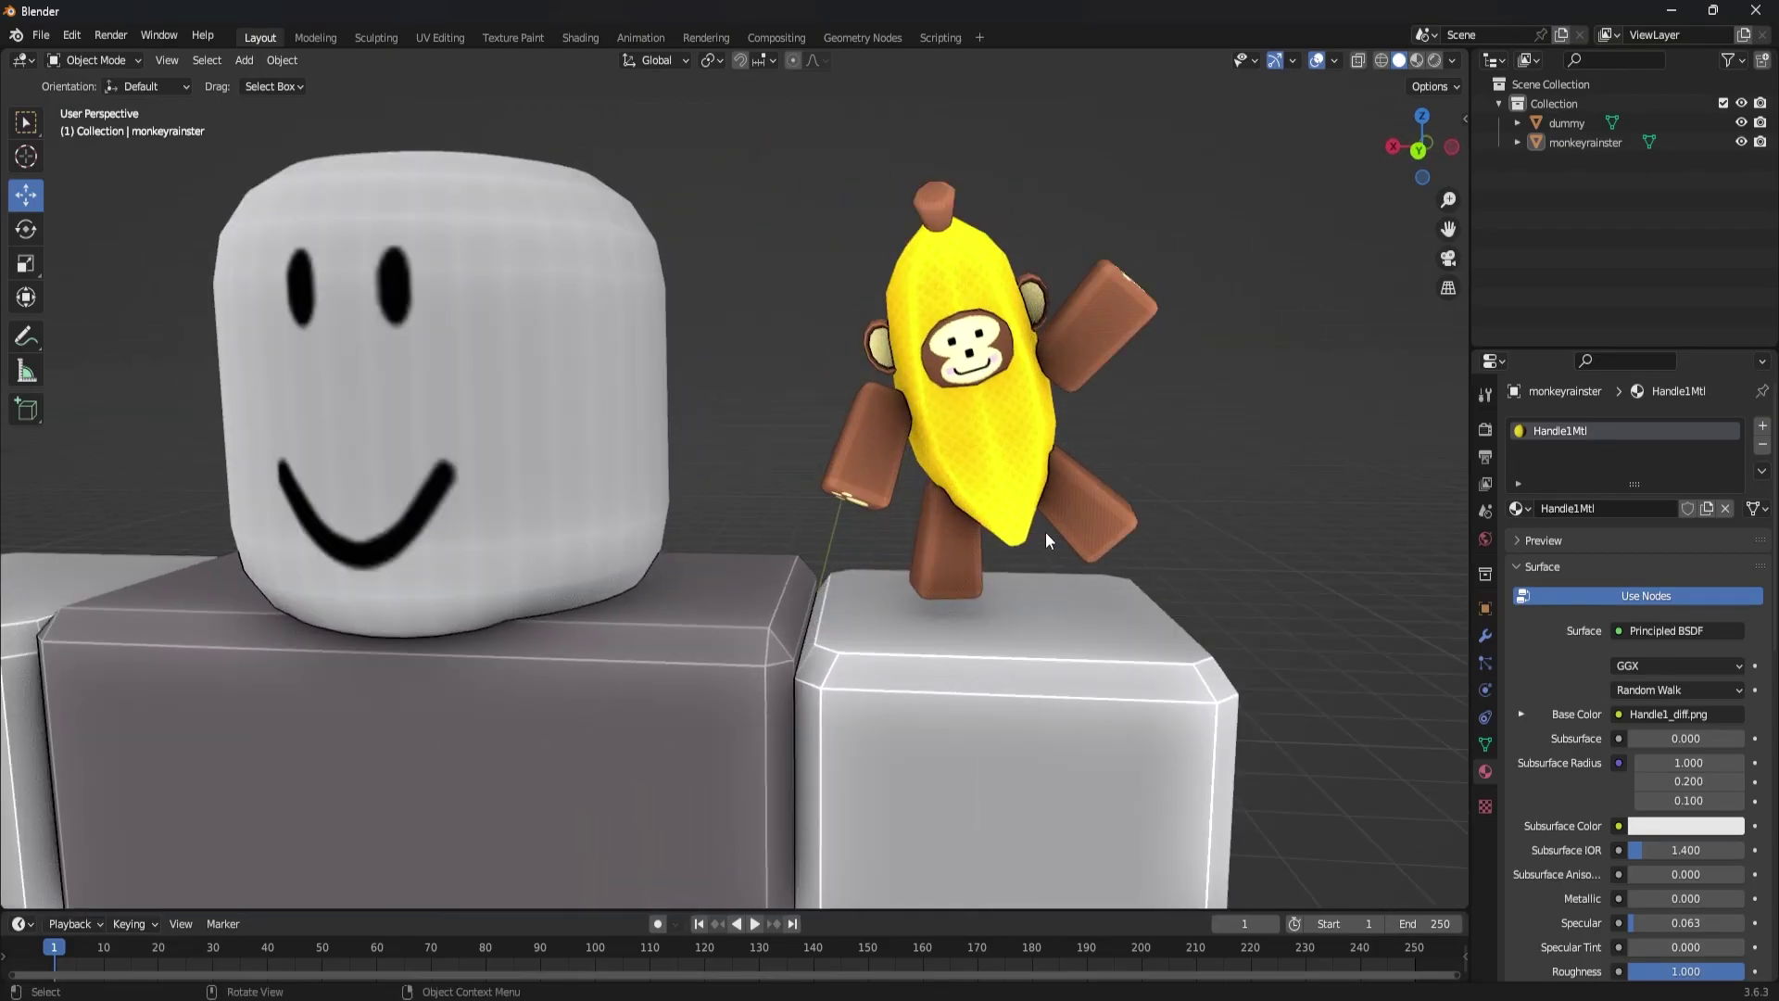
left_click(997, 465)
middle_click_drag(1154, 410, 1060, 469)
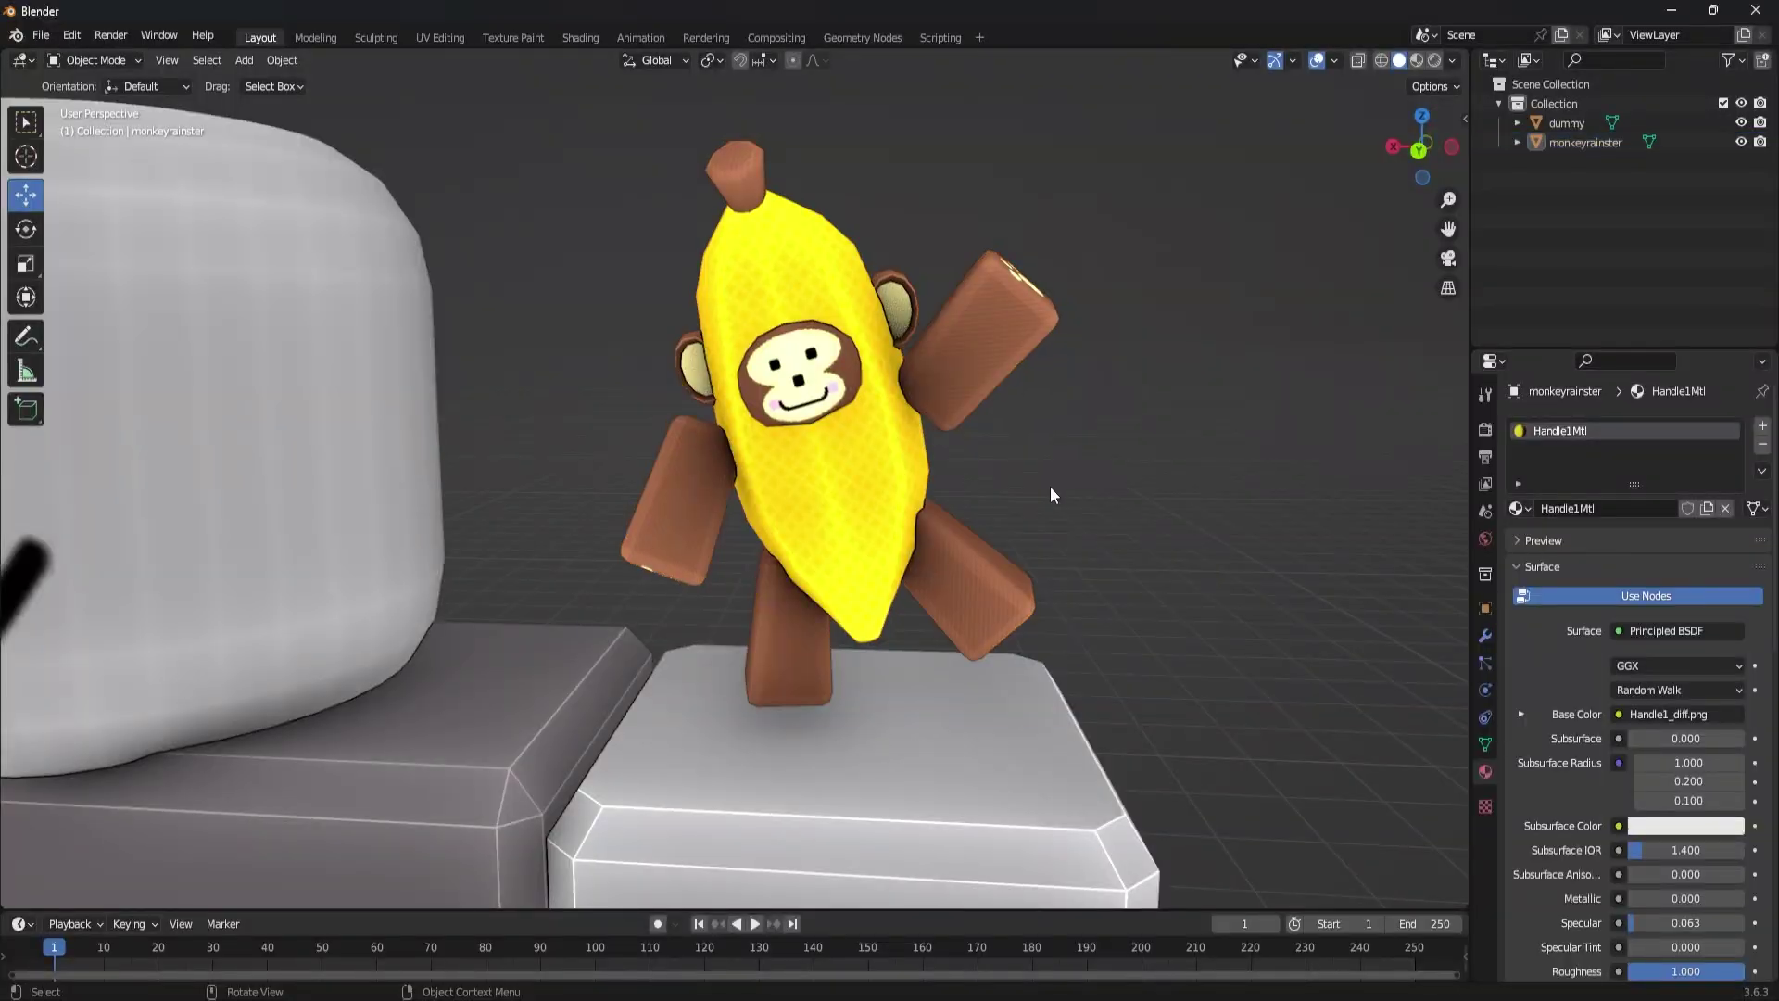
scroll(1049, 487, "down", 5)
middle_click_drag(998, 574, 998, 543)
scroll(995, 565, "up", 2)
scroll(995, 566, "down", 5)
scroll(998, 543, "up", 5)
scroll(831, 581, "up", 2)
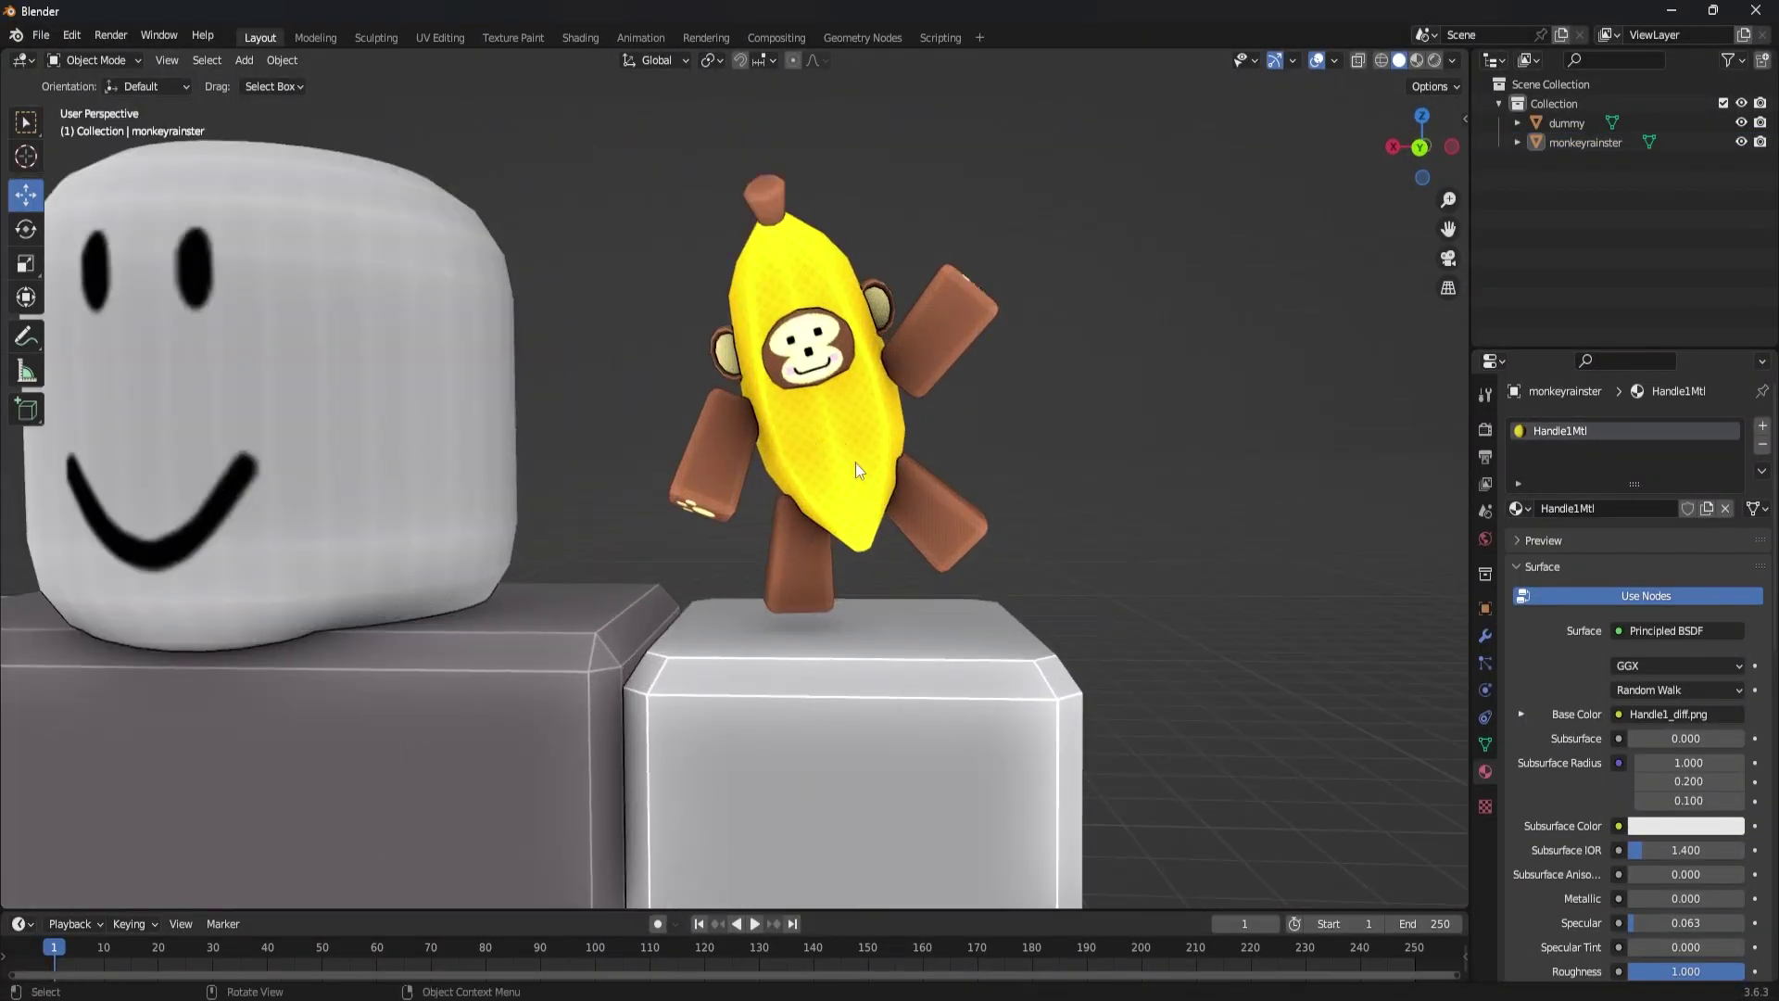
Step: Select the dummy and inspect its full body together with the shoulder accessory from several distances
left_click(854, 469)
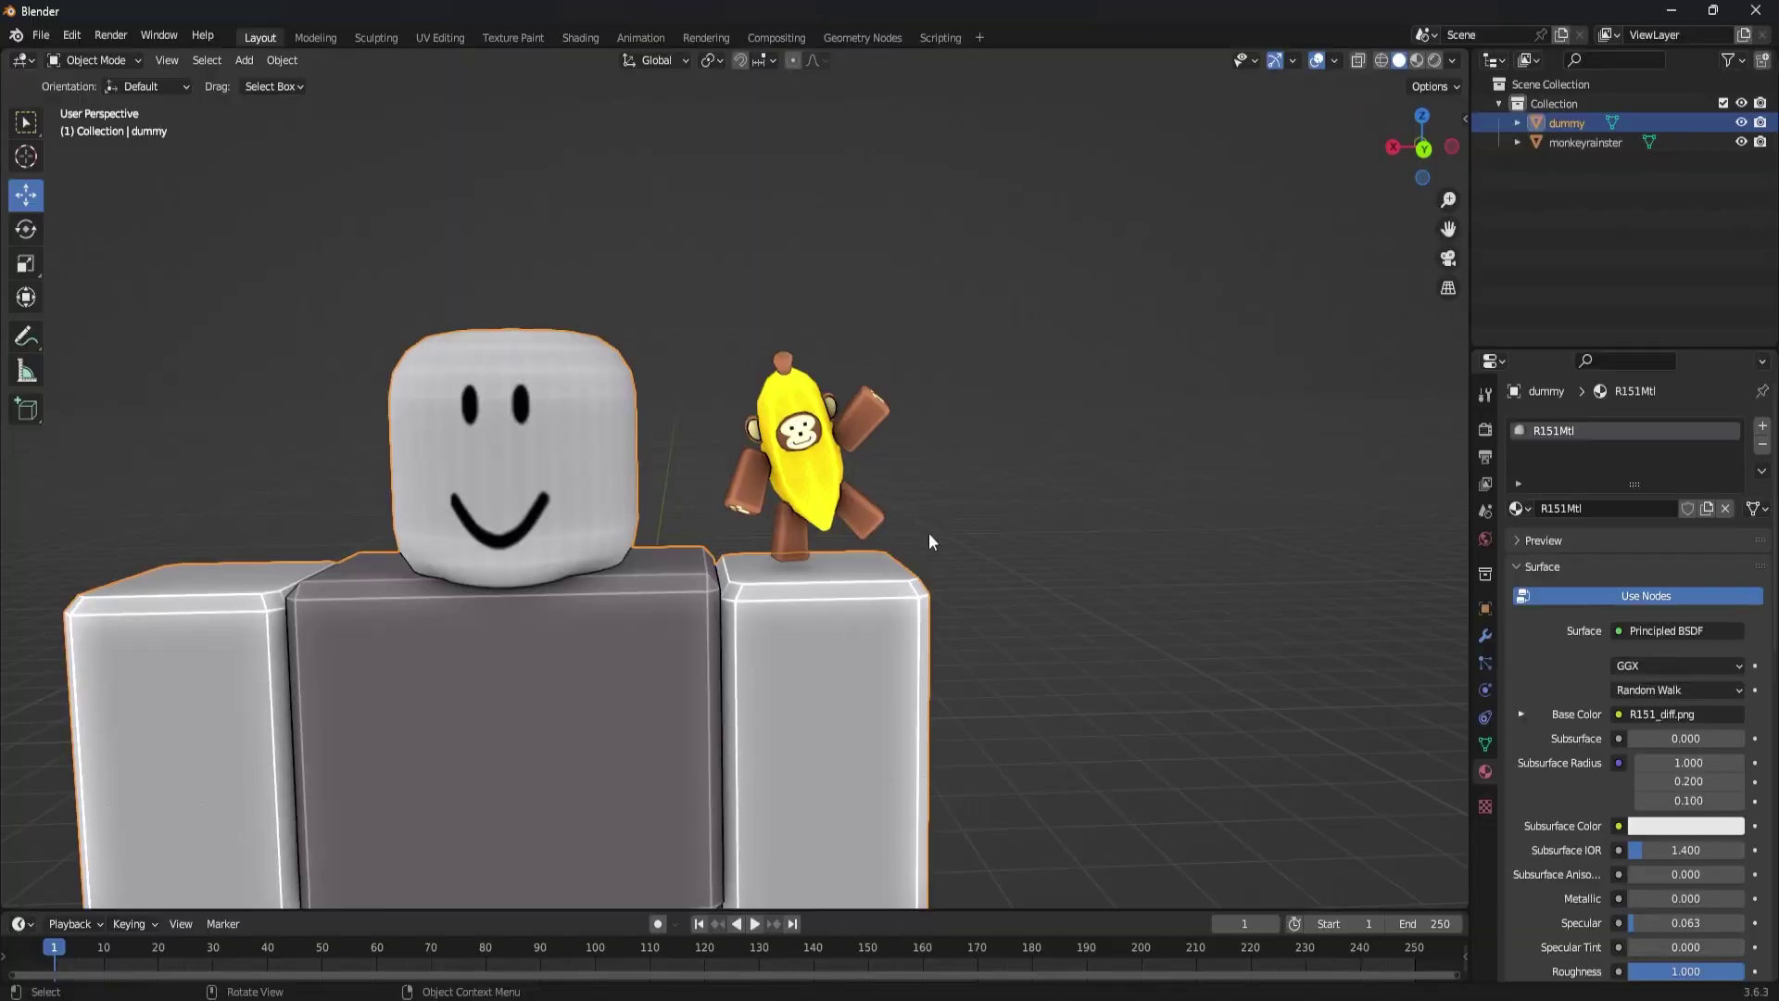
scroll(955, 466, "down", 5)
scroll(926, 491, "up", 4)
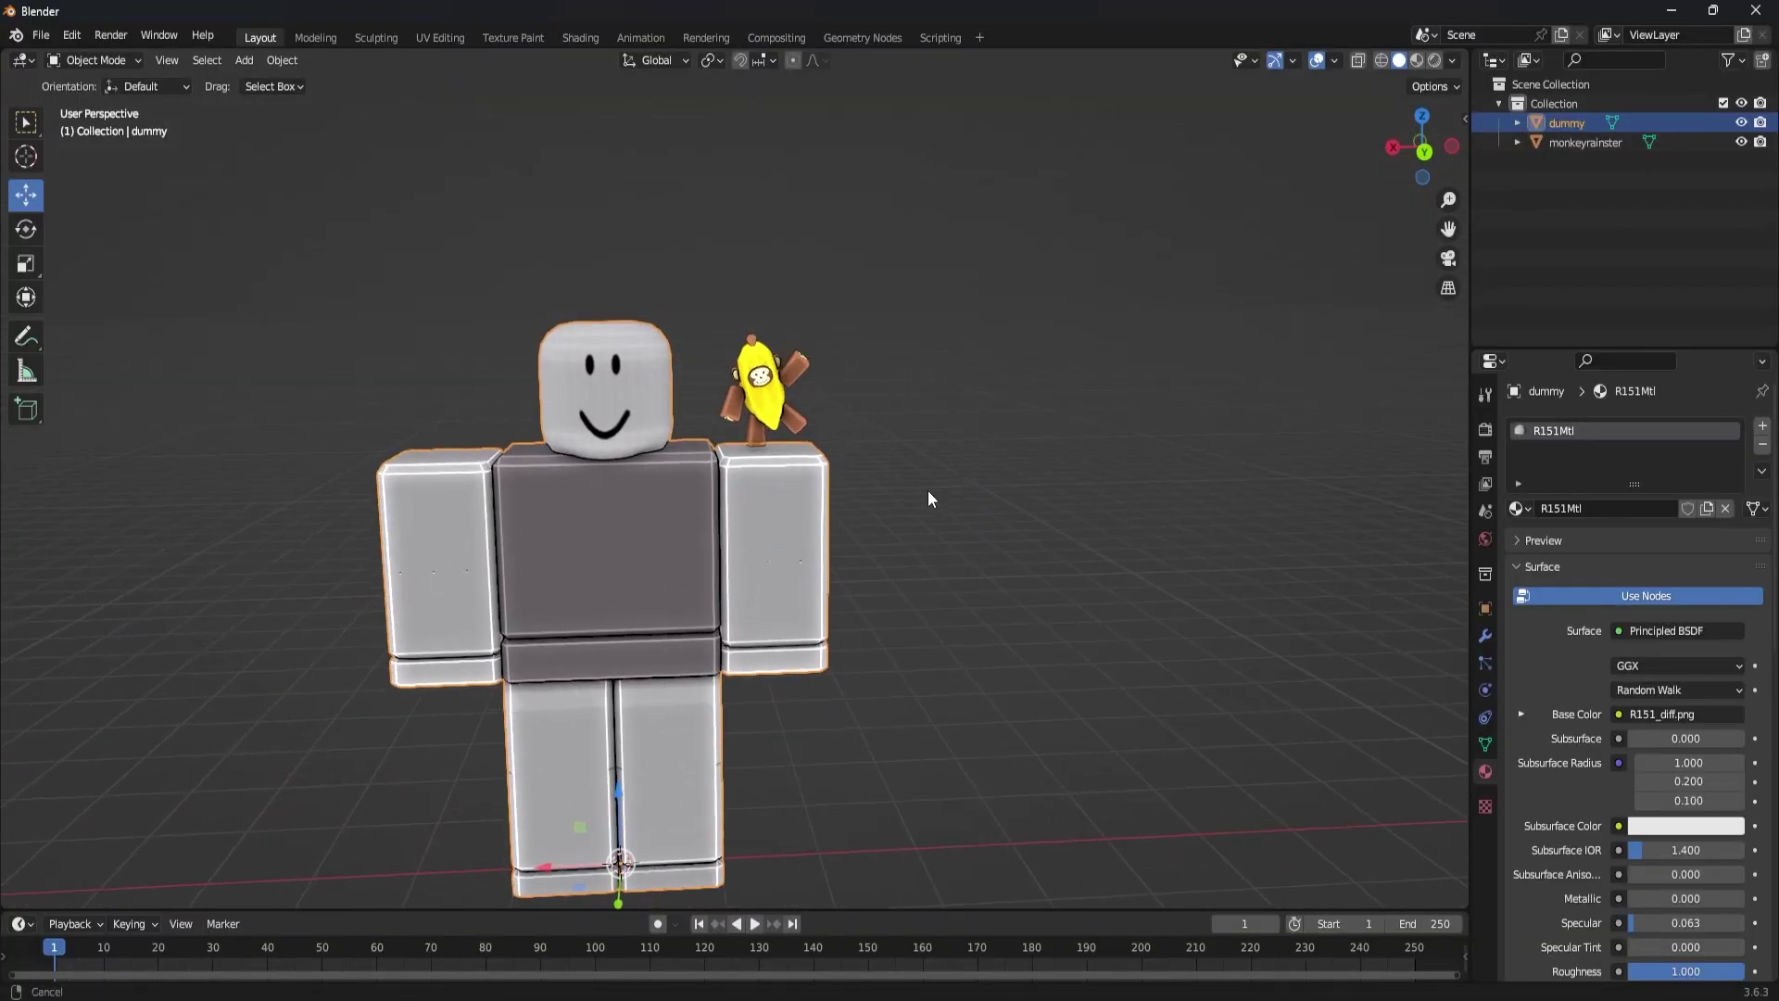
scroll(908, 545, "up", 5)
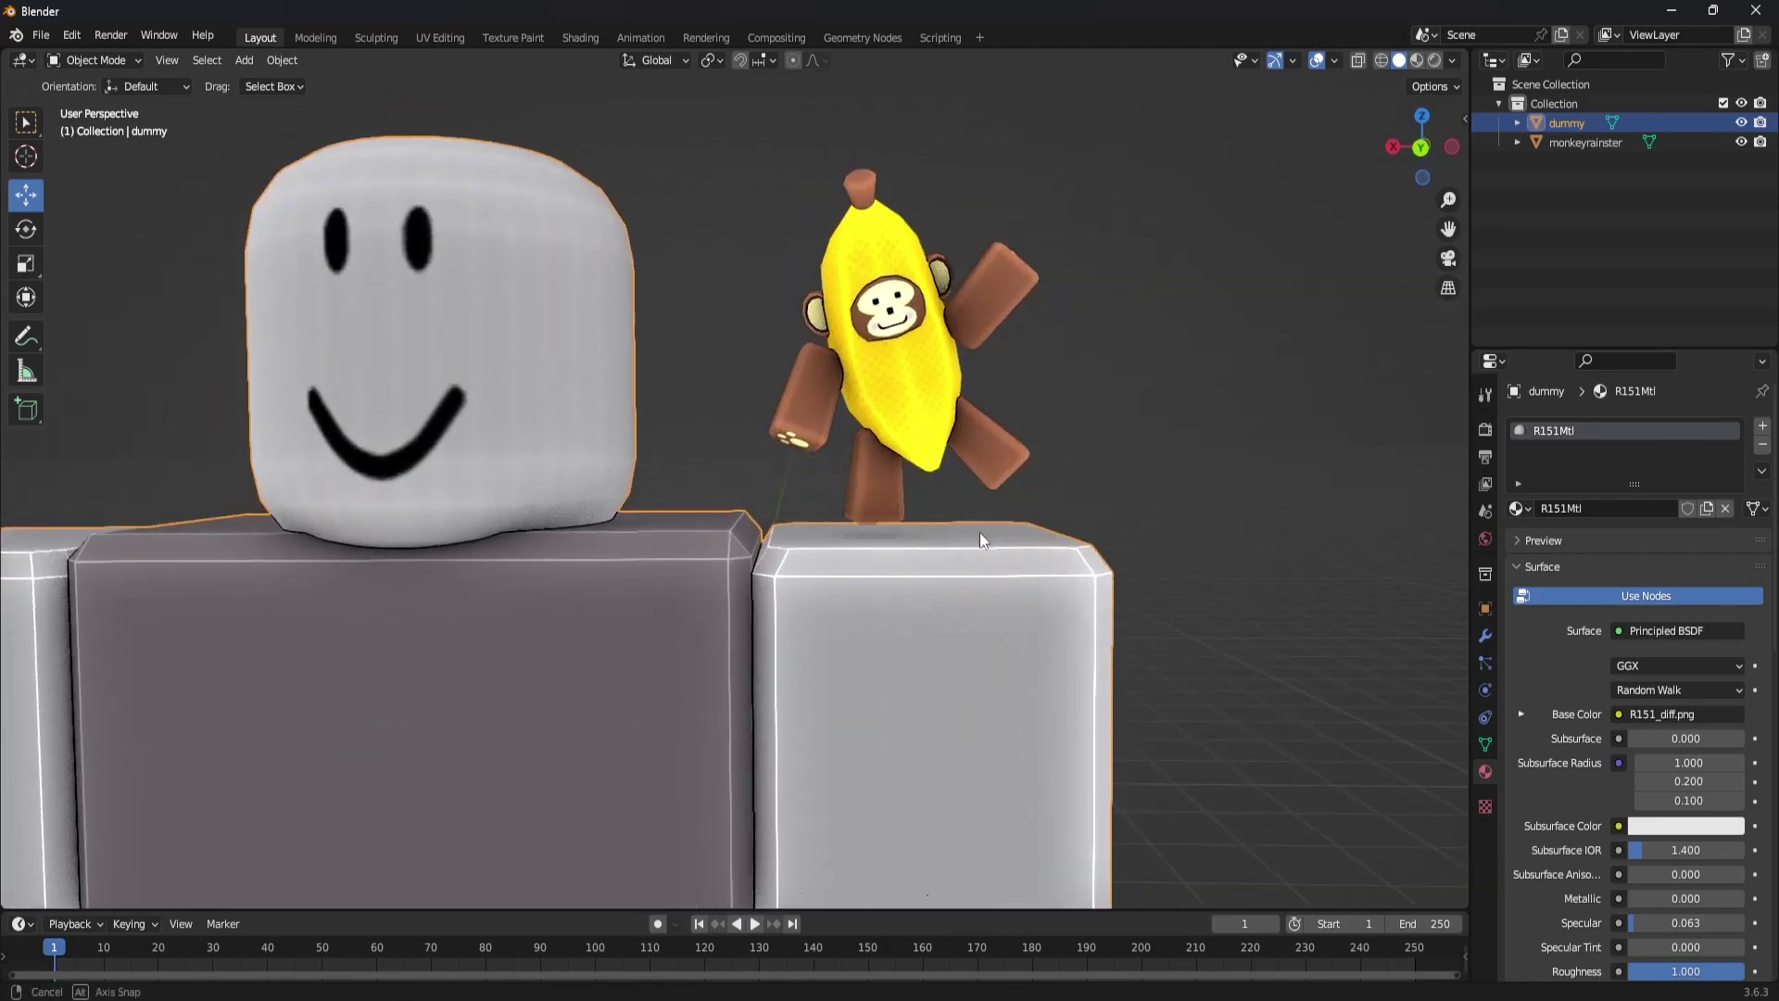
scroll(980, 532, "down", 3)
scroll(1010, 539, "down", 2)
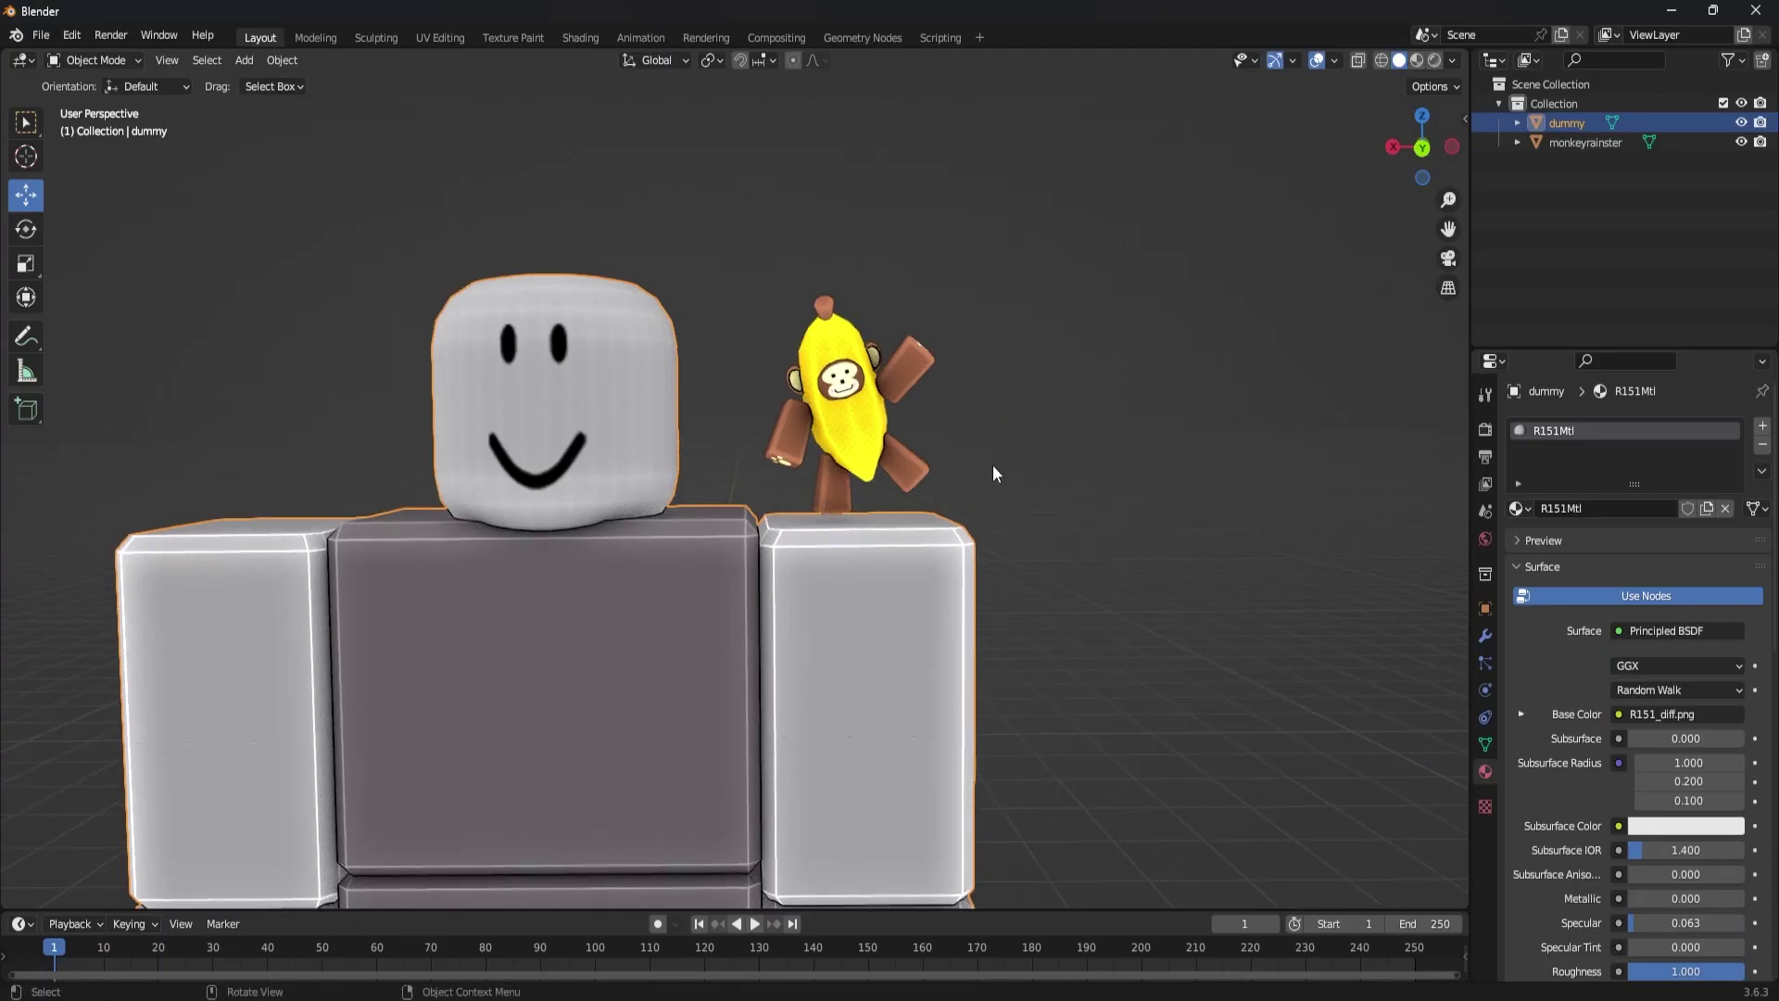
middle_click_drag(986, 461, 961, 744)
scroll(958, 625, "down", 5)
scroll(965, 632, "up", 3)
middle_click_drag(1025, 667, 981, 691)
mouse_move(978, 699)
middle_mouse_down("shift")
mouse_move(1005, 574)
mouse_move(963, 729)
middle_mouse_up("shift")
scroll(964, 729, "up", 5)
Step: Select the banana monkey accessory and inspect it up close, including the gap between its foot and the dummy's shoulder
left_click(809, 481)
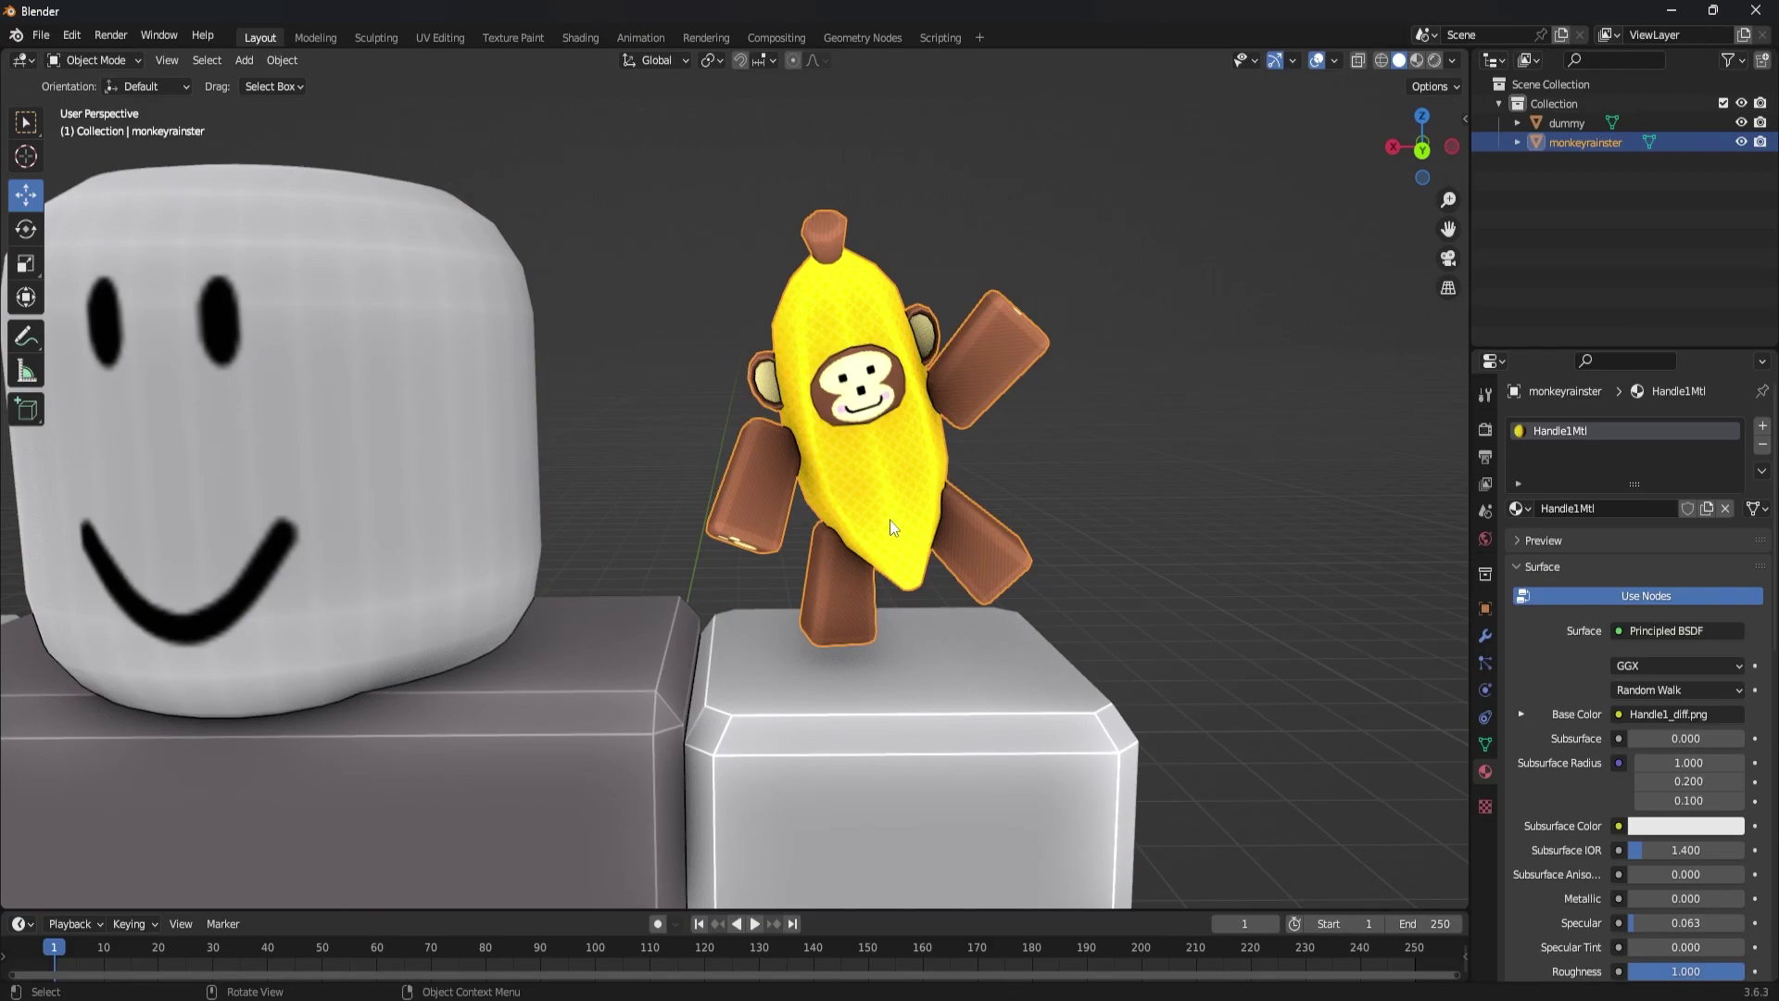
middle_click_drag(1058, 511, 972, 561)
scroll(971, 557, "up", 3)
middle_click_drag(969, 552, 1026, 522)
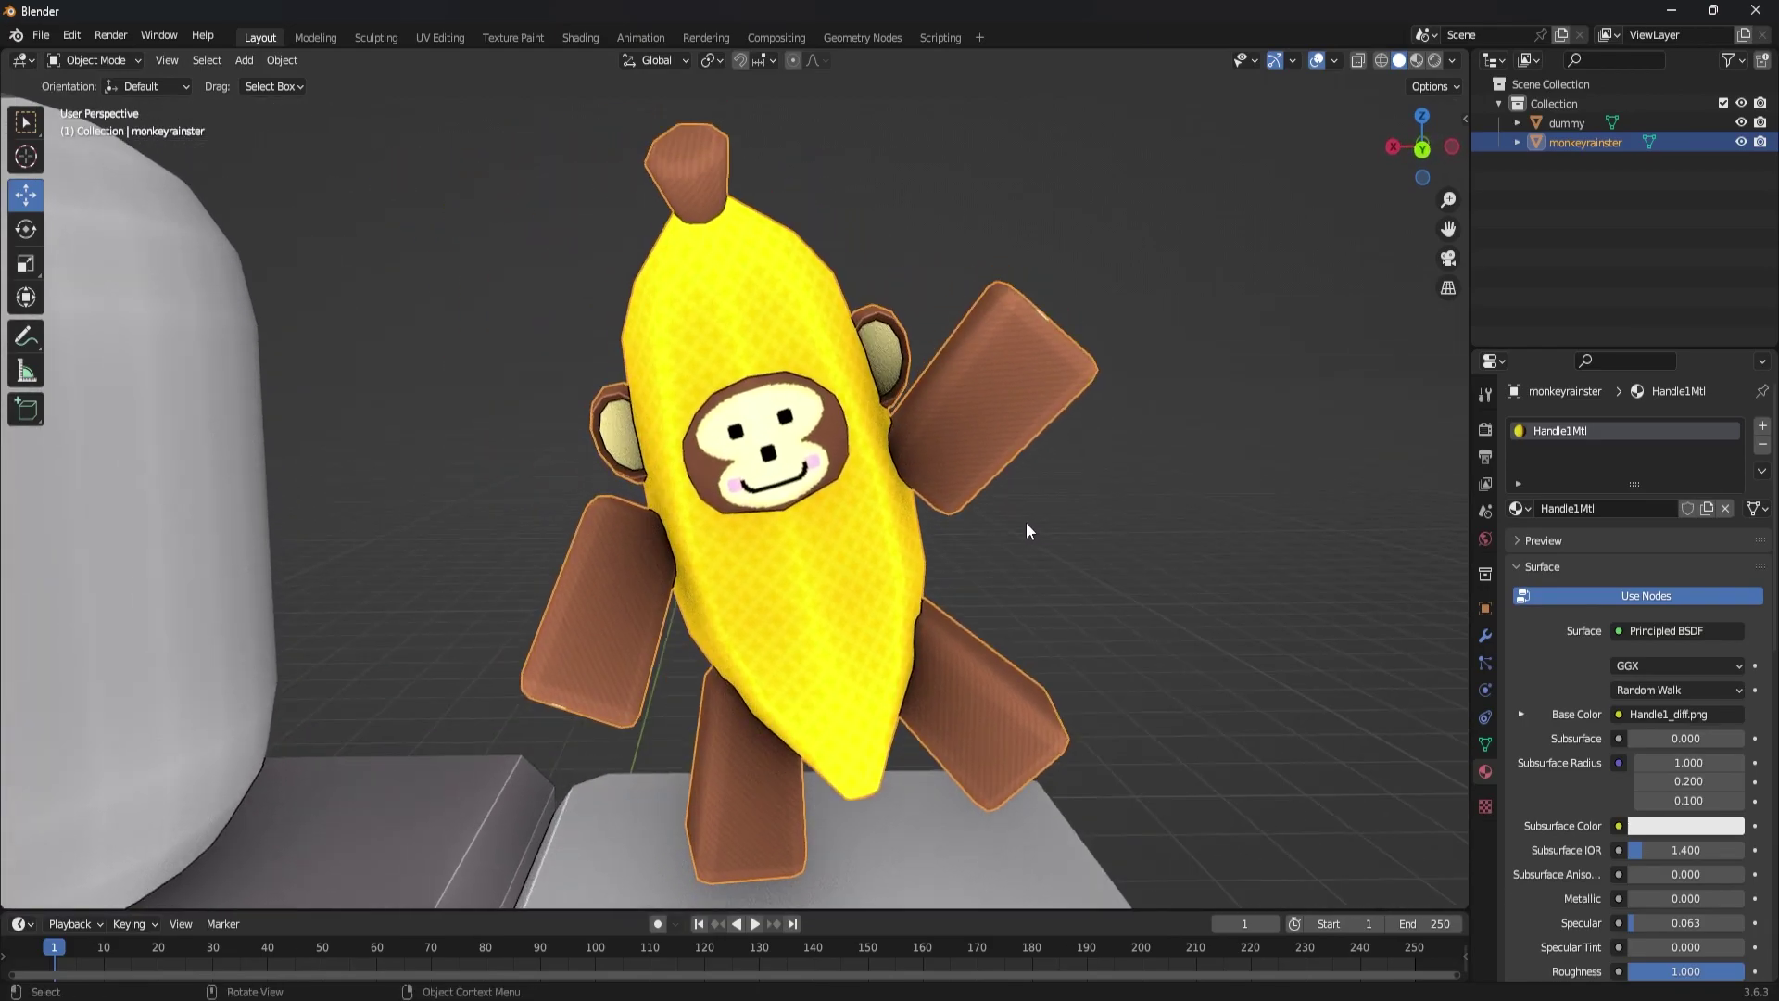
scroll(1024, 528, "down", 3)
scroll(997, 597, "down", 3)
middle_click_drag(900, 719, 901, 641, "shift")
scroll(926, 556, "up", 5)
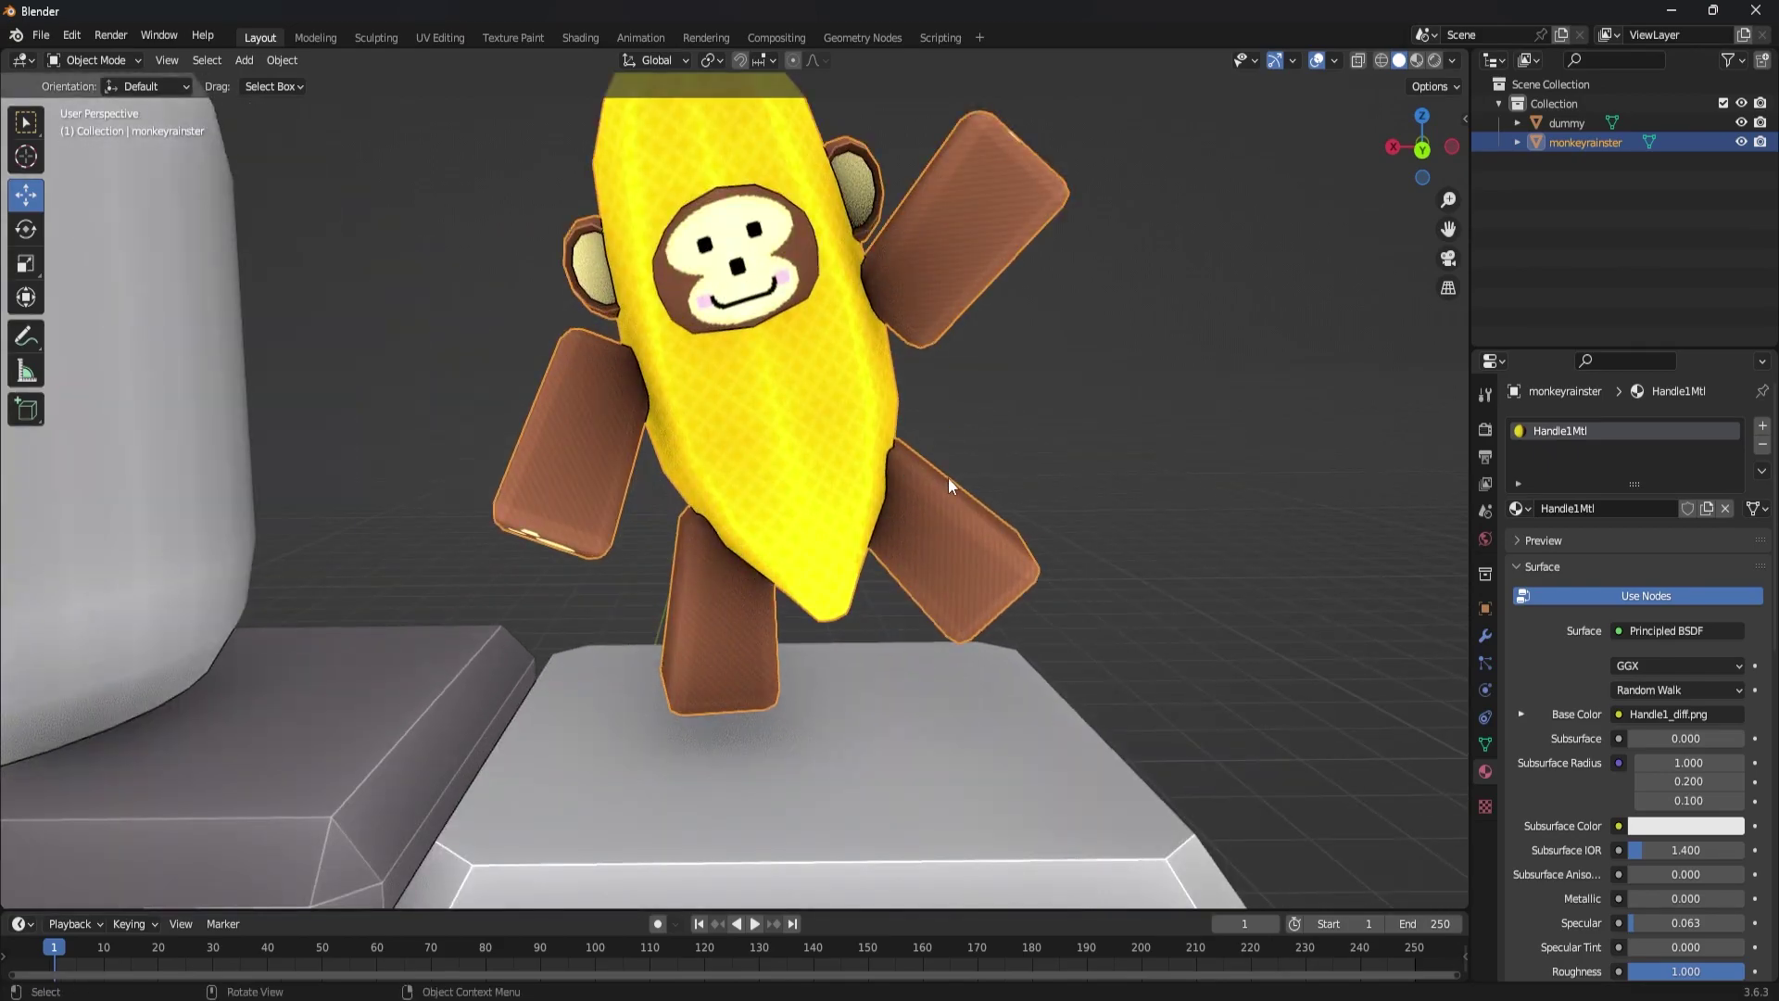
middle_click_drag(948, 476, 982, 462)
scroll(949, 500, "down", 2)
scroll(947, 502, "down", 6)
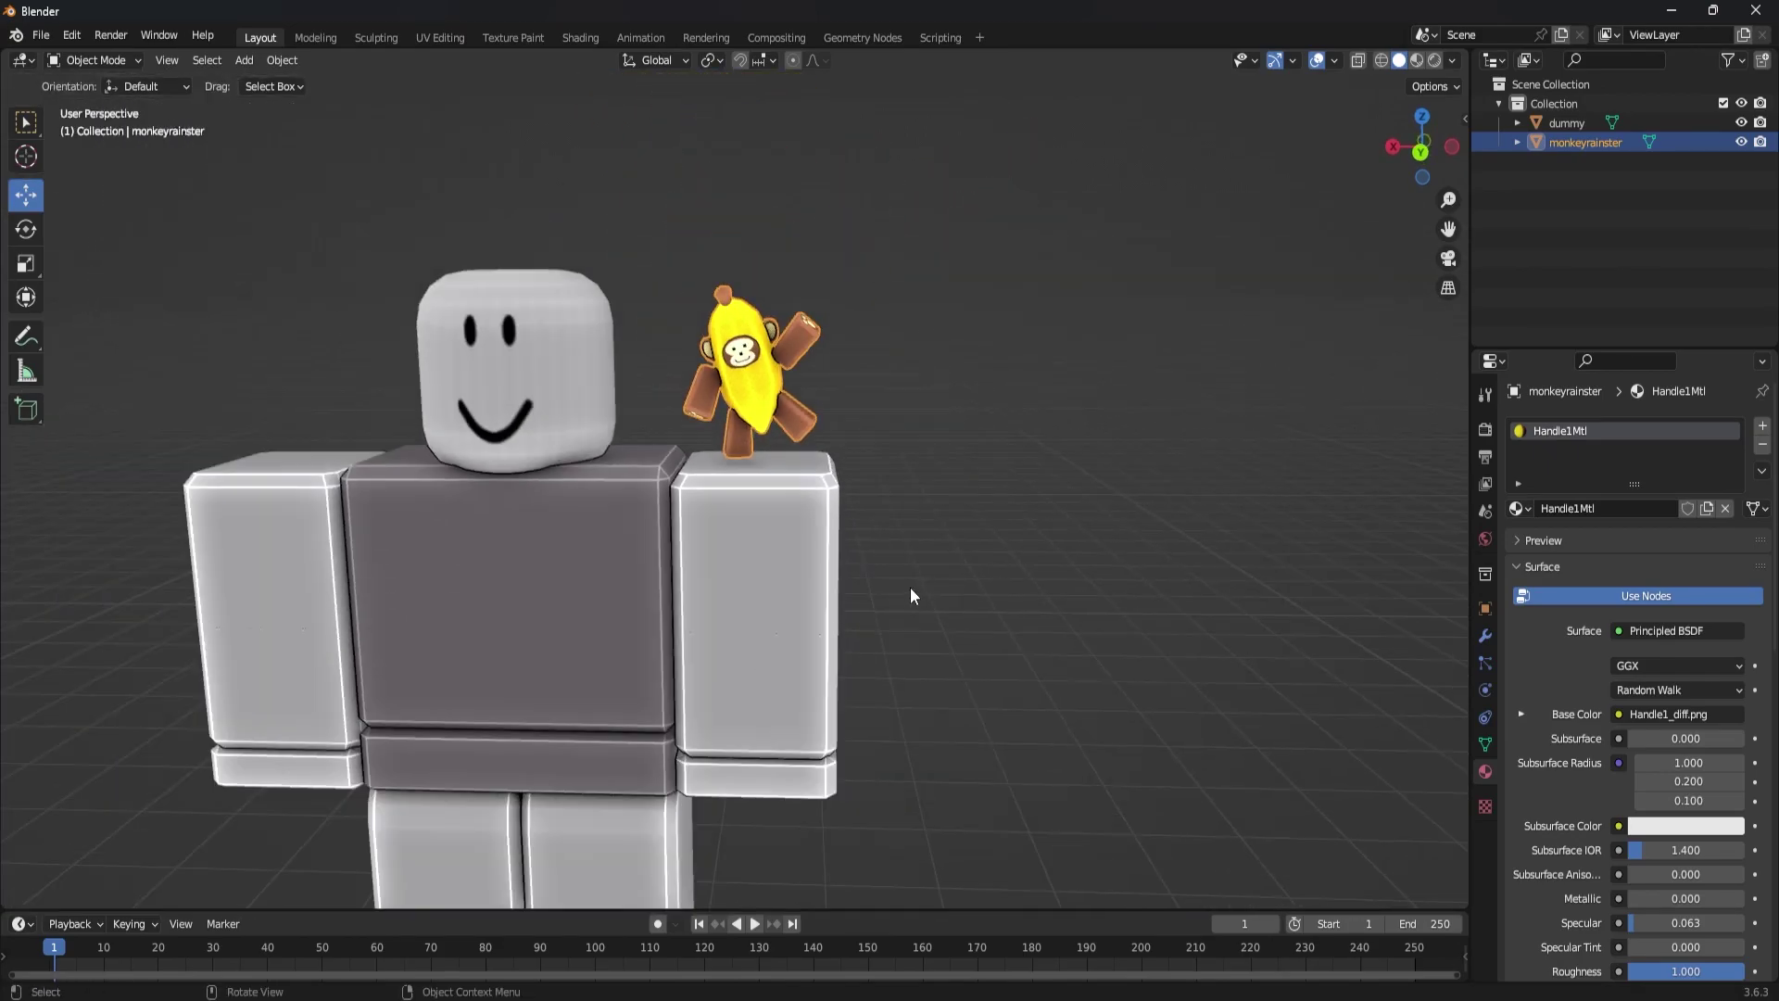
left_click(894, 632)
middle_click_drag(893, 632, 988, 637)
scroll(885, 699, "up", 4)
scroll(898, 681, "down", 4)
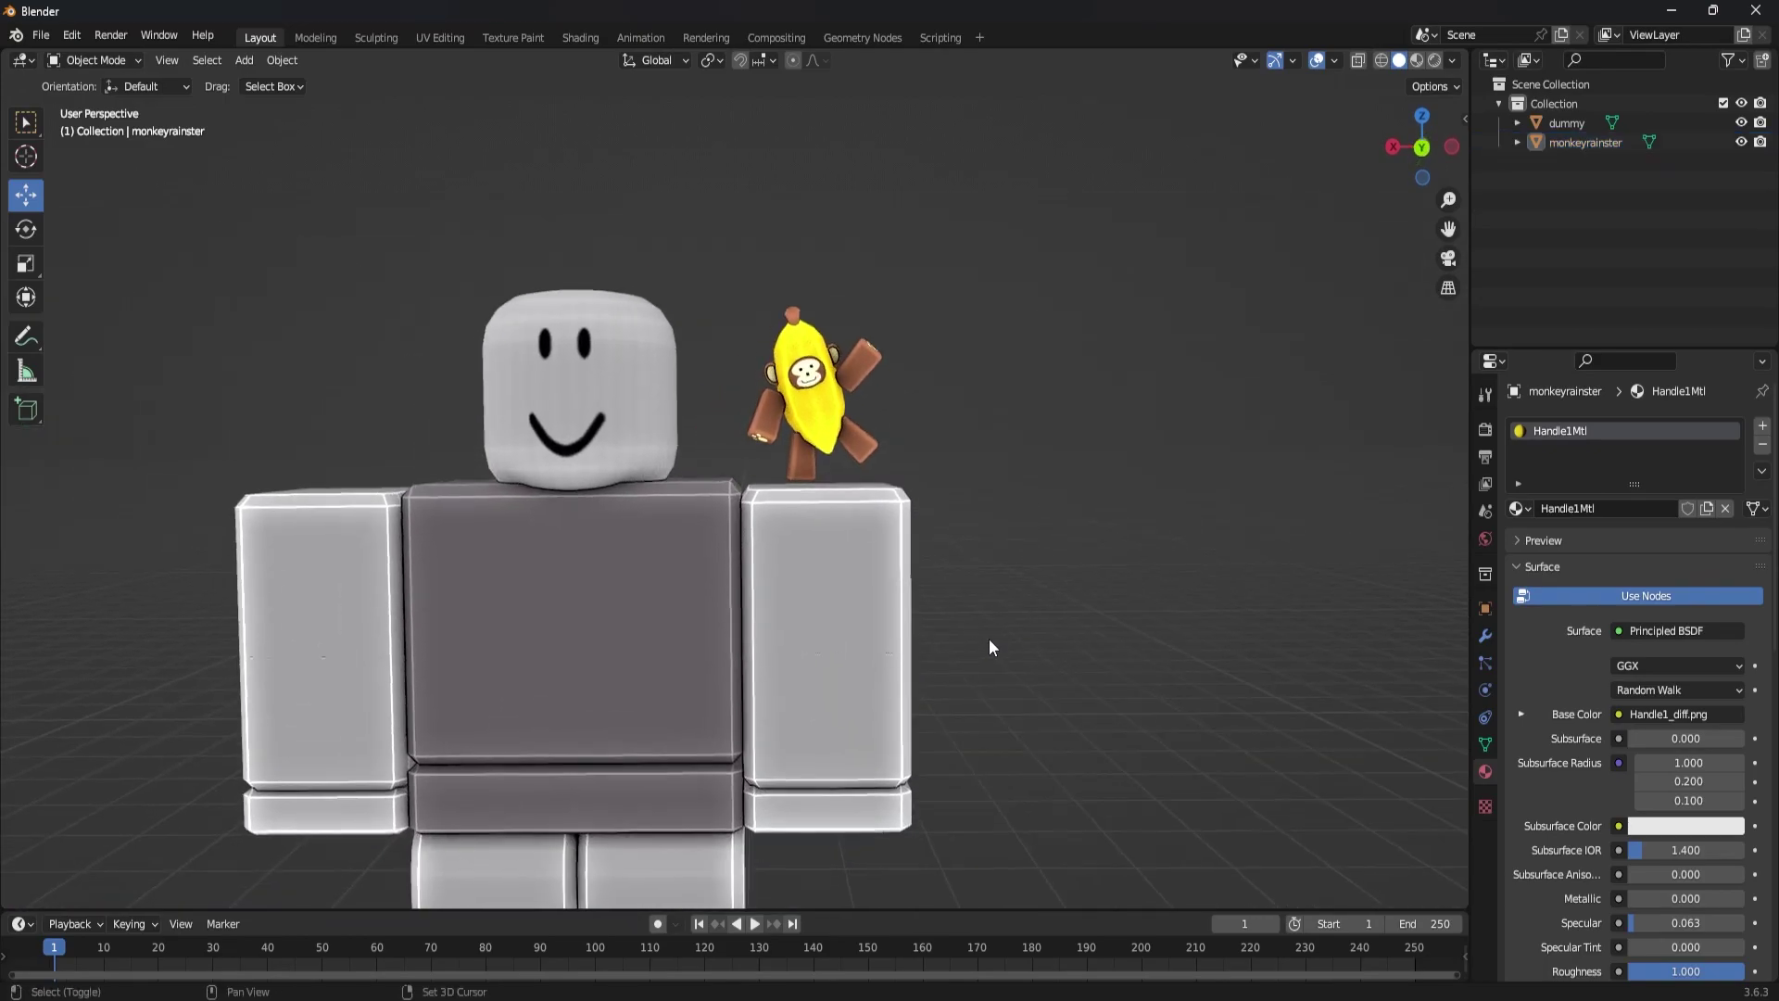
scroll(954, 615, "up", 4)
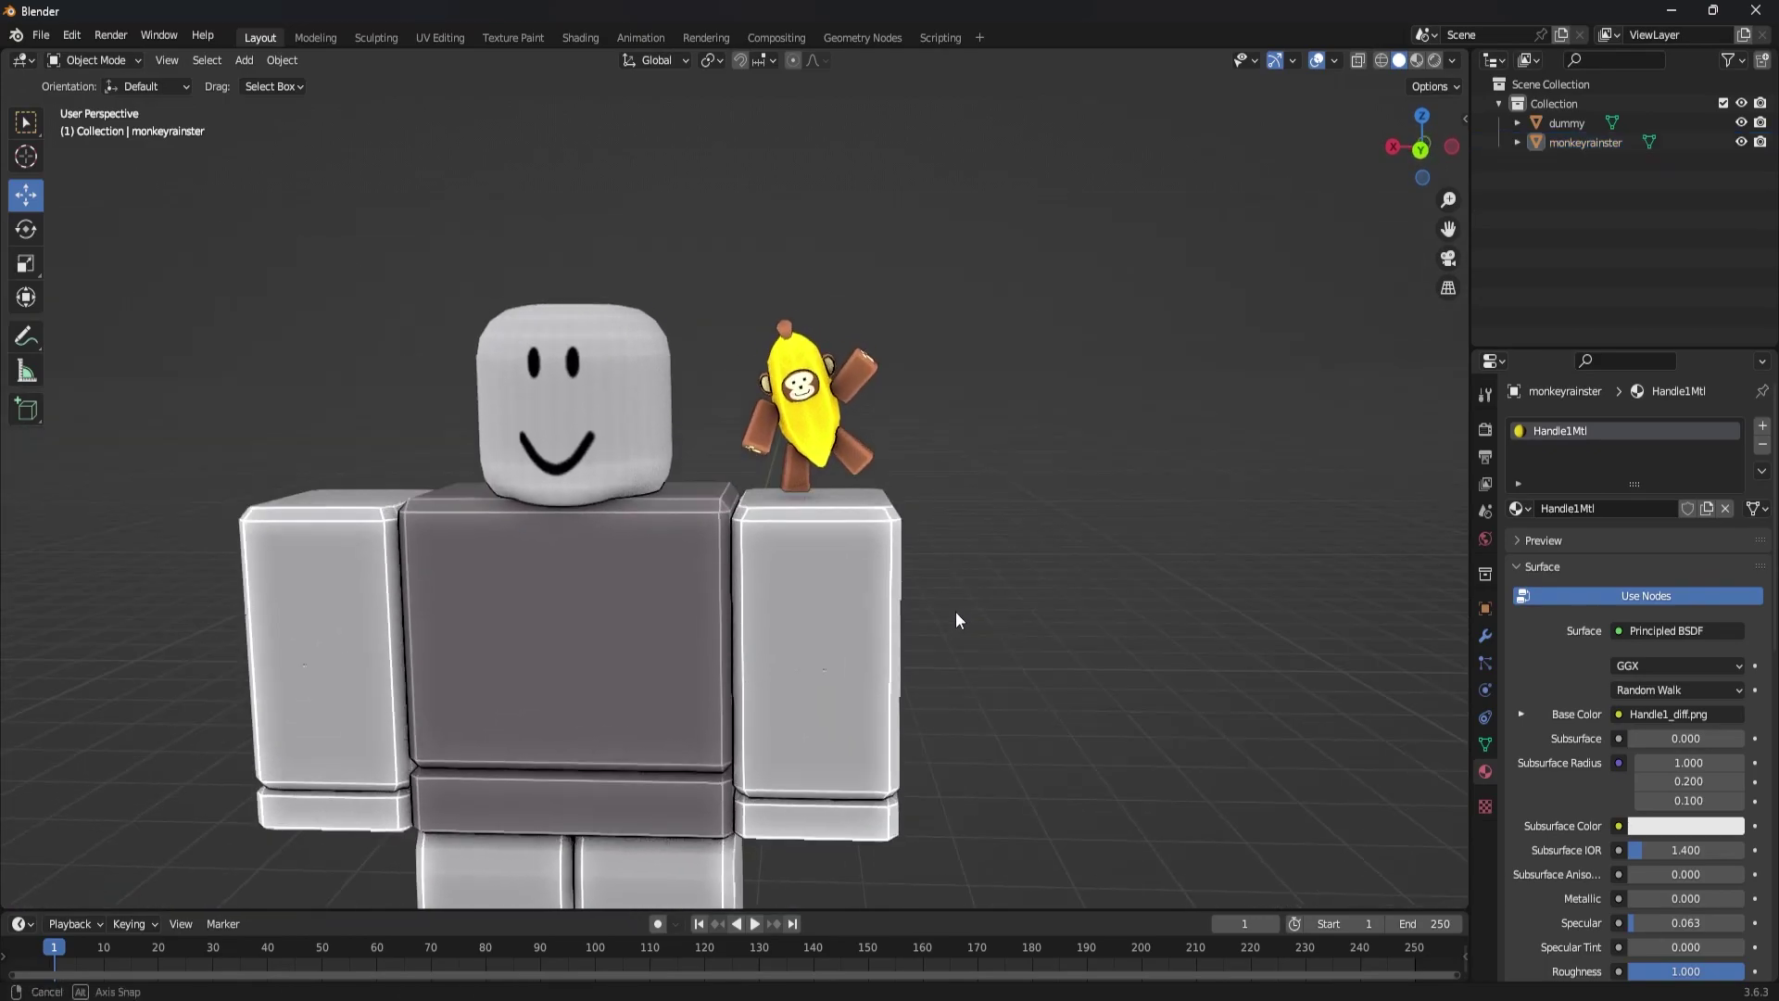
middle_click_drag(947, 556, 978, 445)
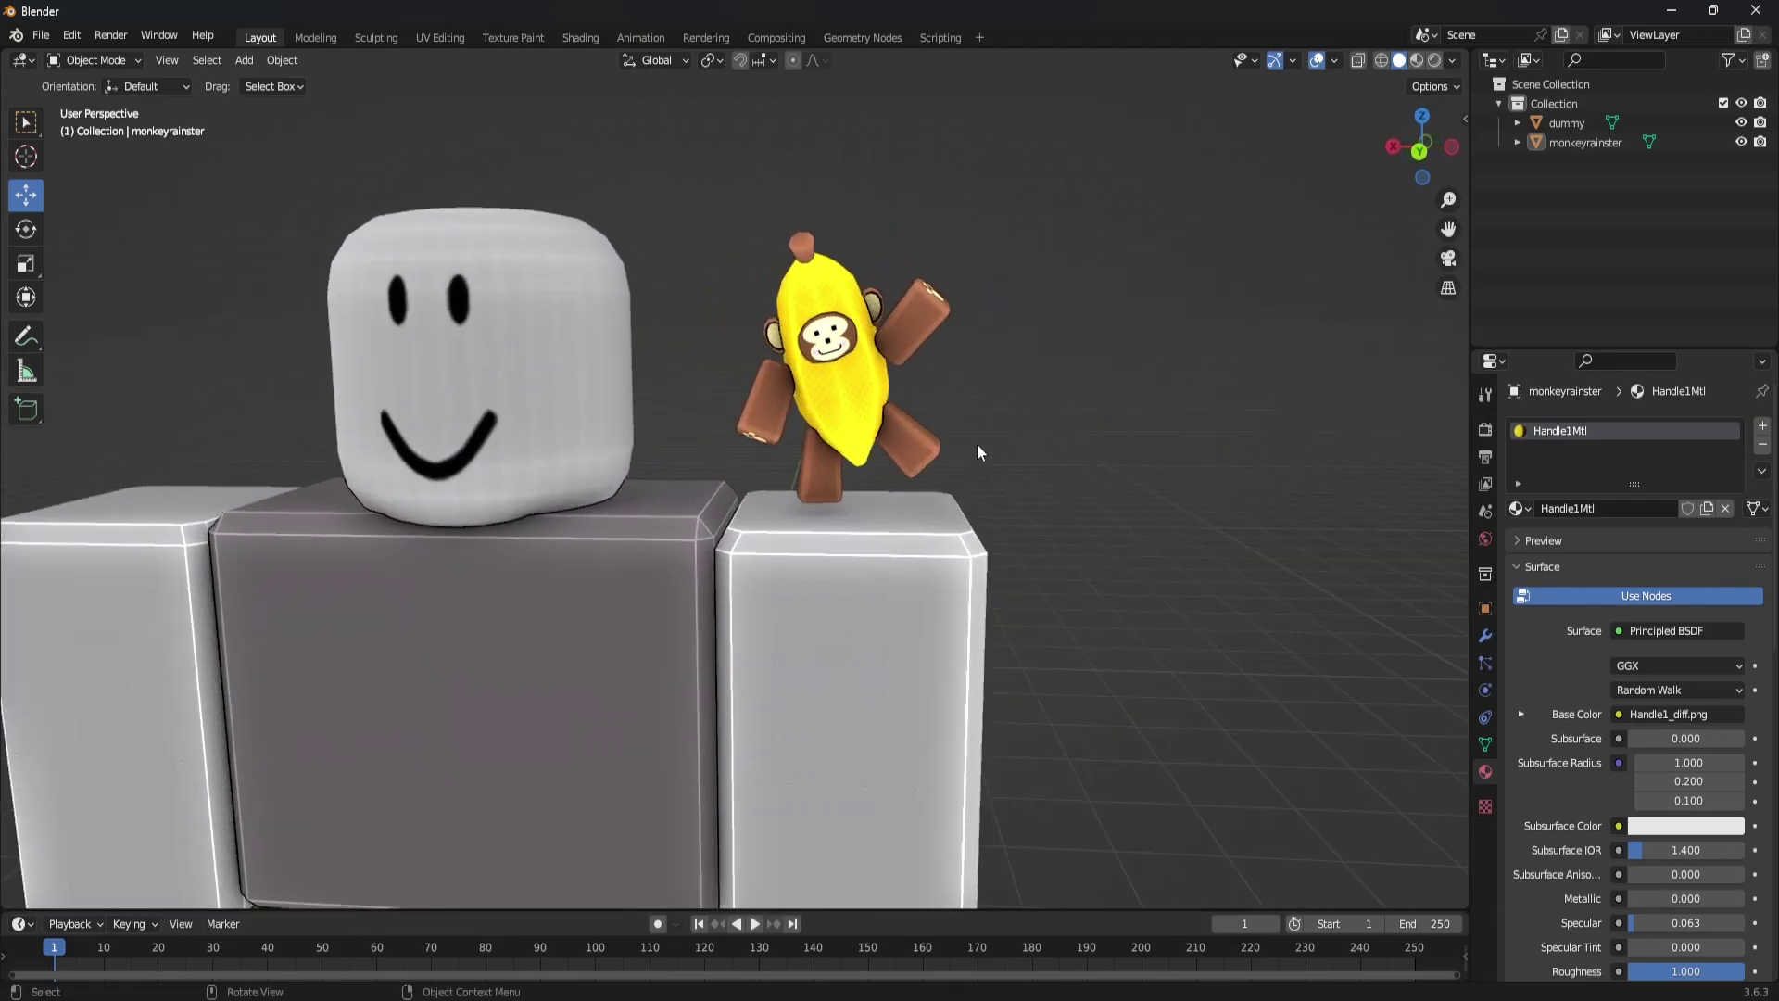
middle_click_drag(865, 537, 898, 486, "shift")
Step: Select the banana monkey accessory and open the Wavefront (.obj) export settings
left_click(854, 417)
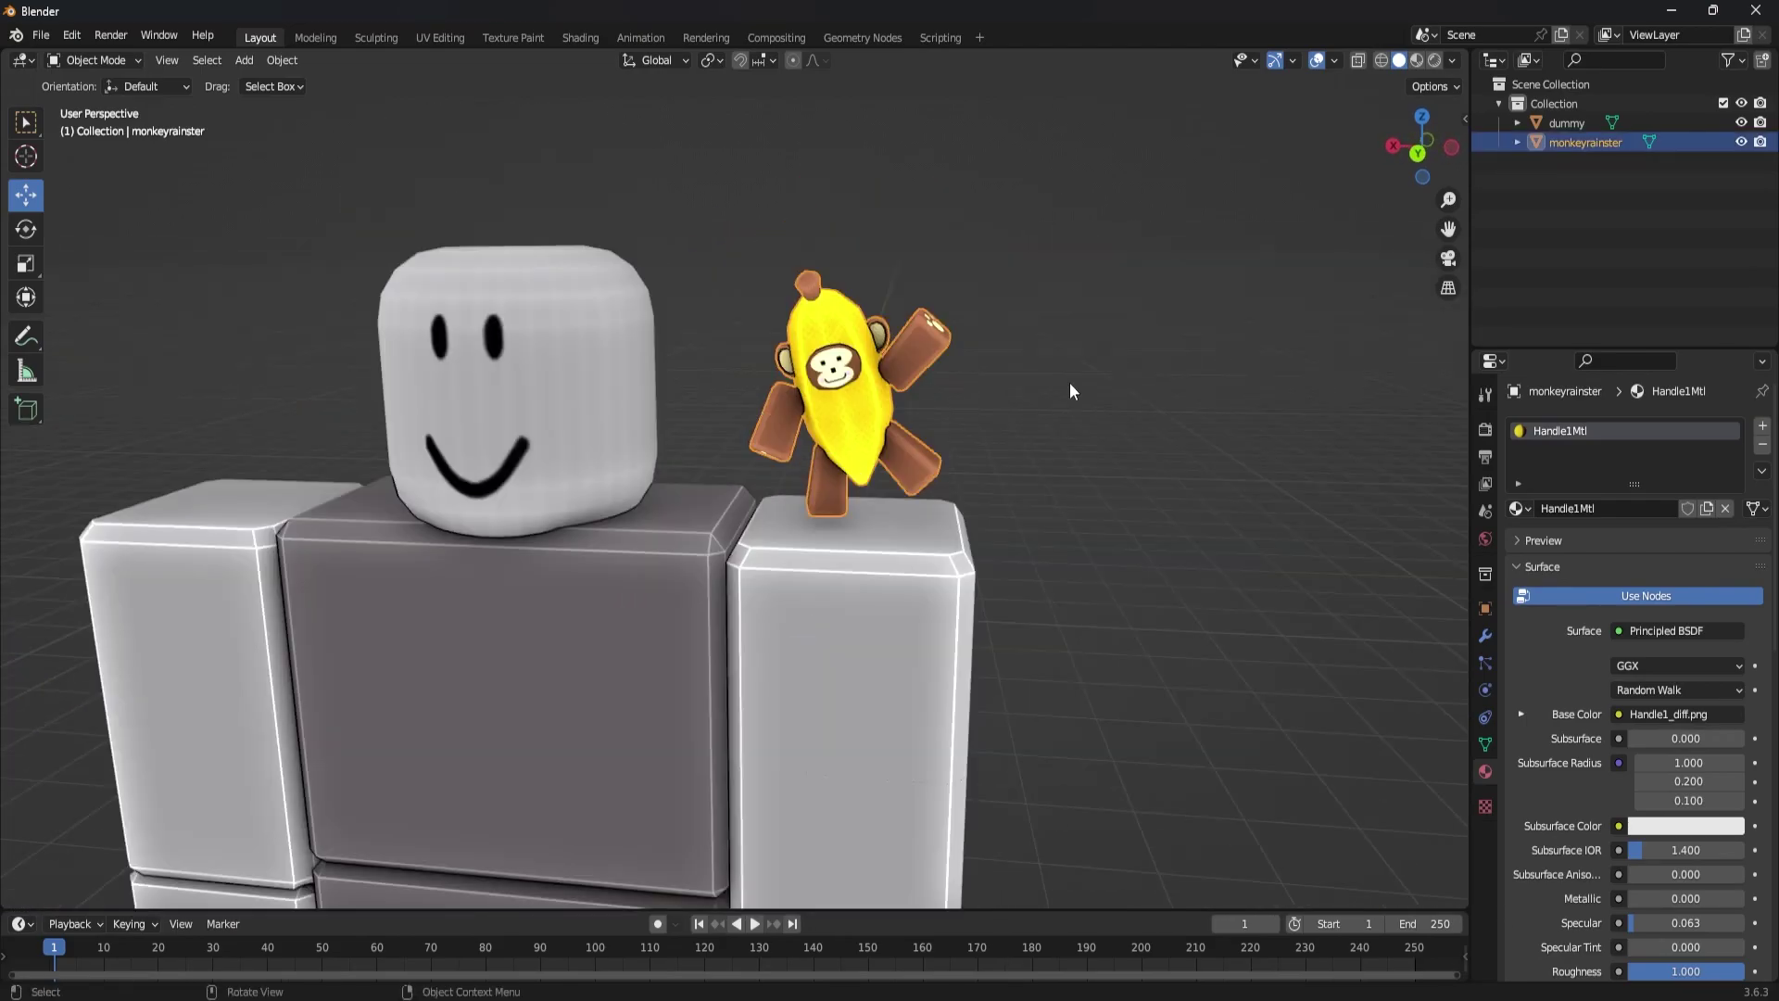
middle_click_drag(993, 384, 821, 360)
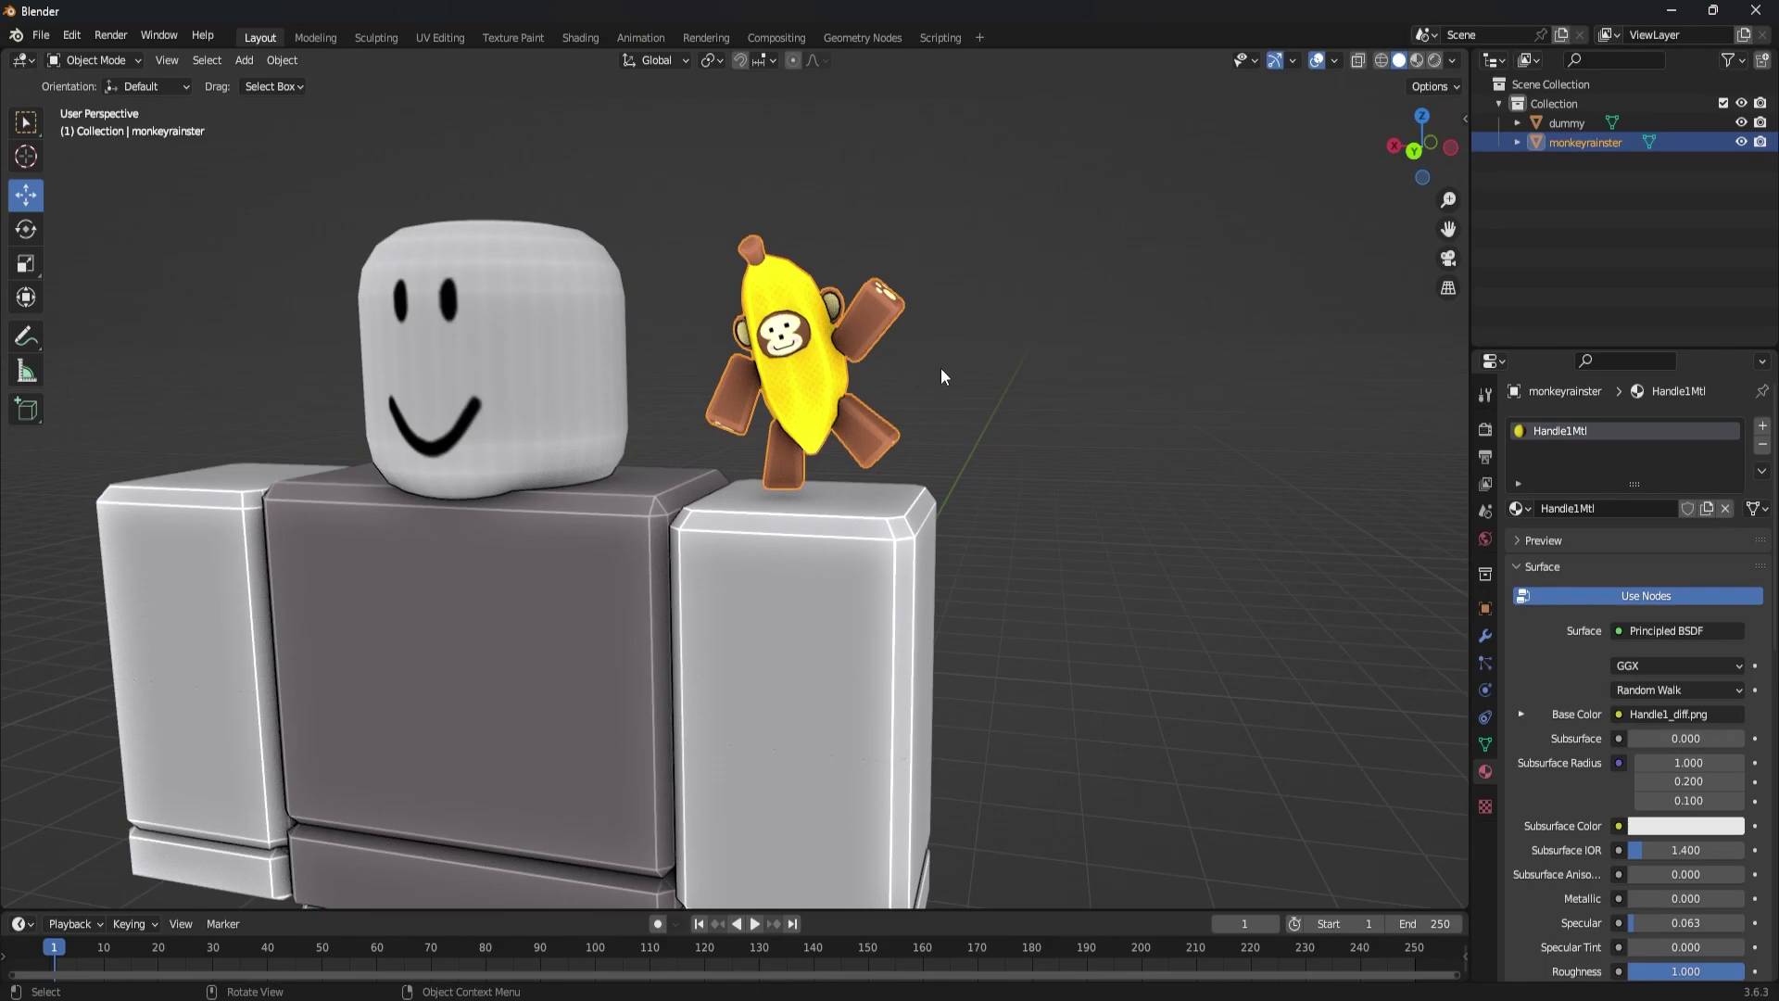
middle_click_drag(941, 369, 1025, 379)
scroll(982, 397, "up", 2)
scroll(1028, 393, "down", 1)
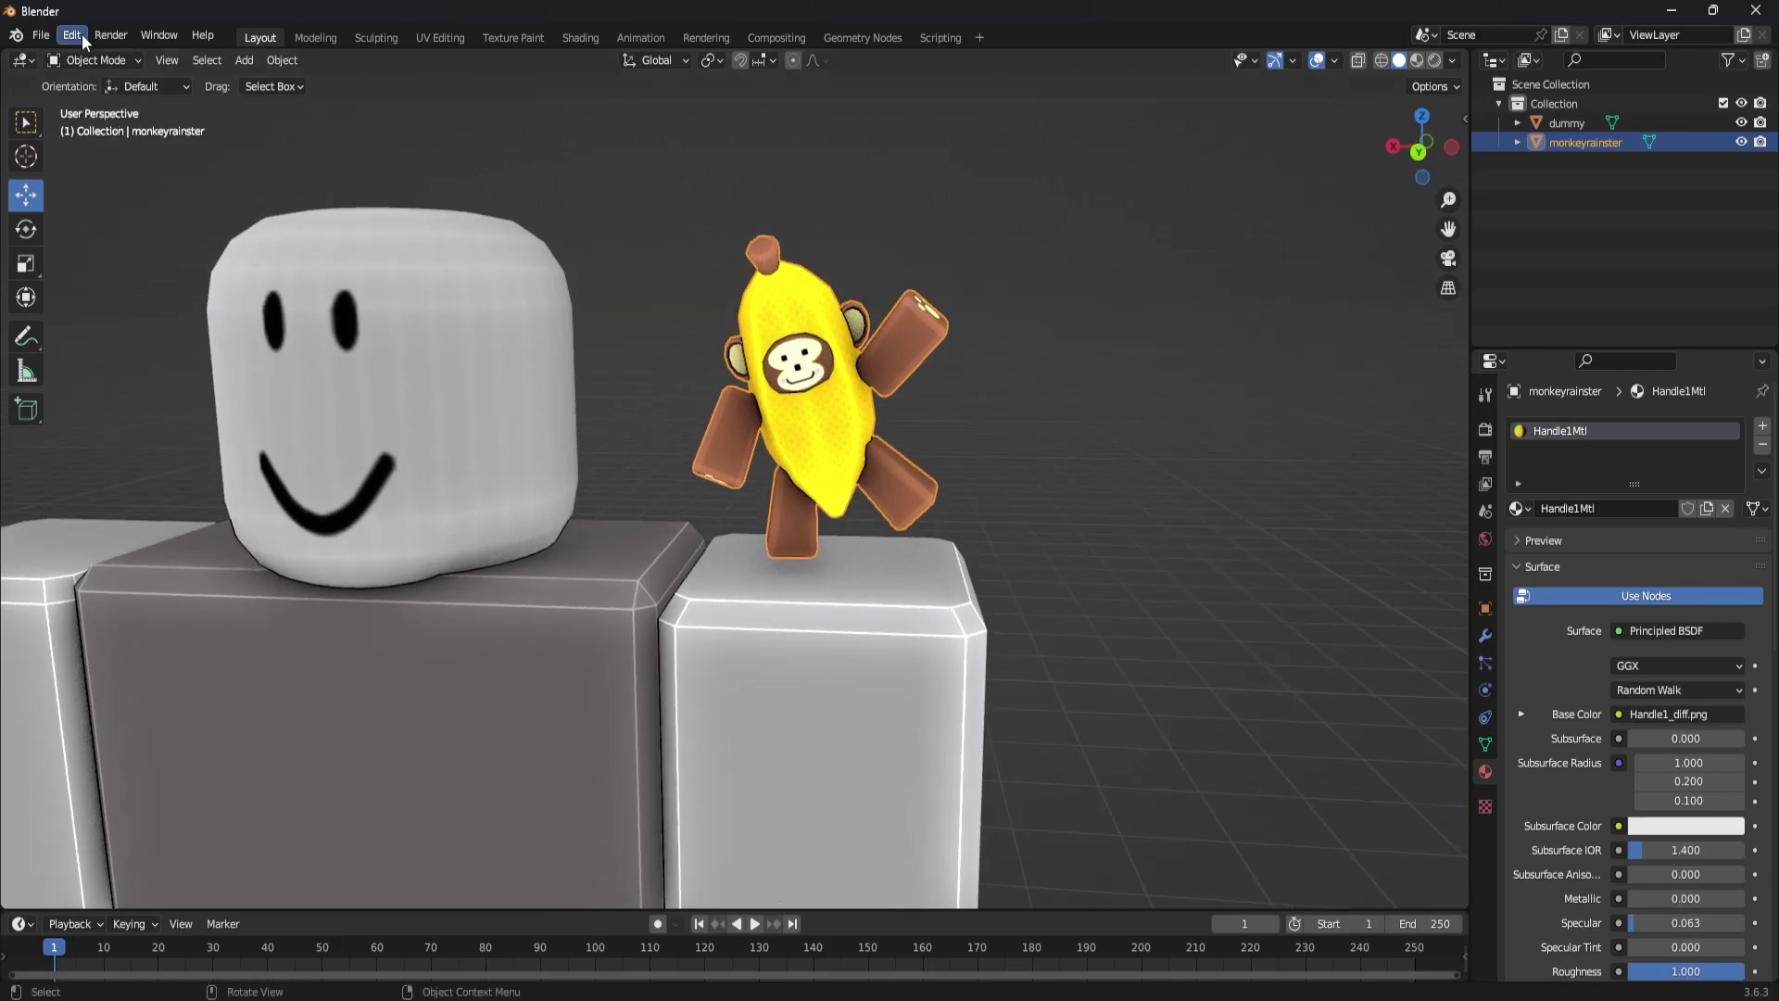
left_click(41, 35)
mouse_move(85, 319)
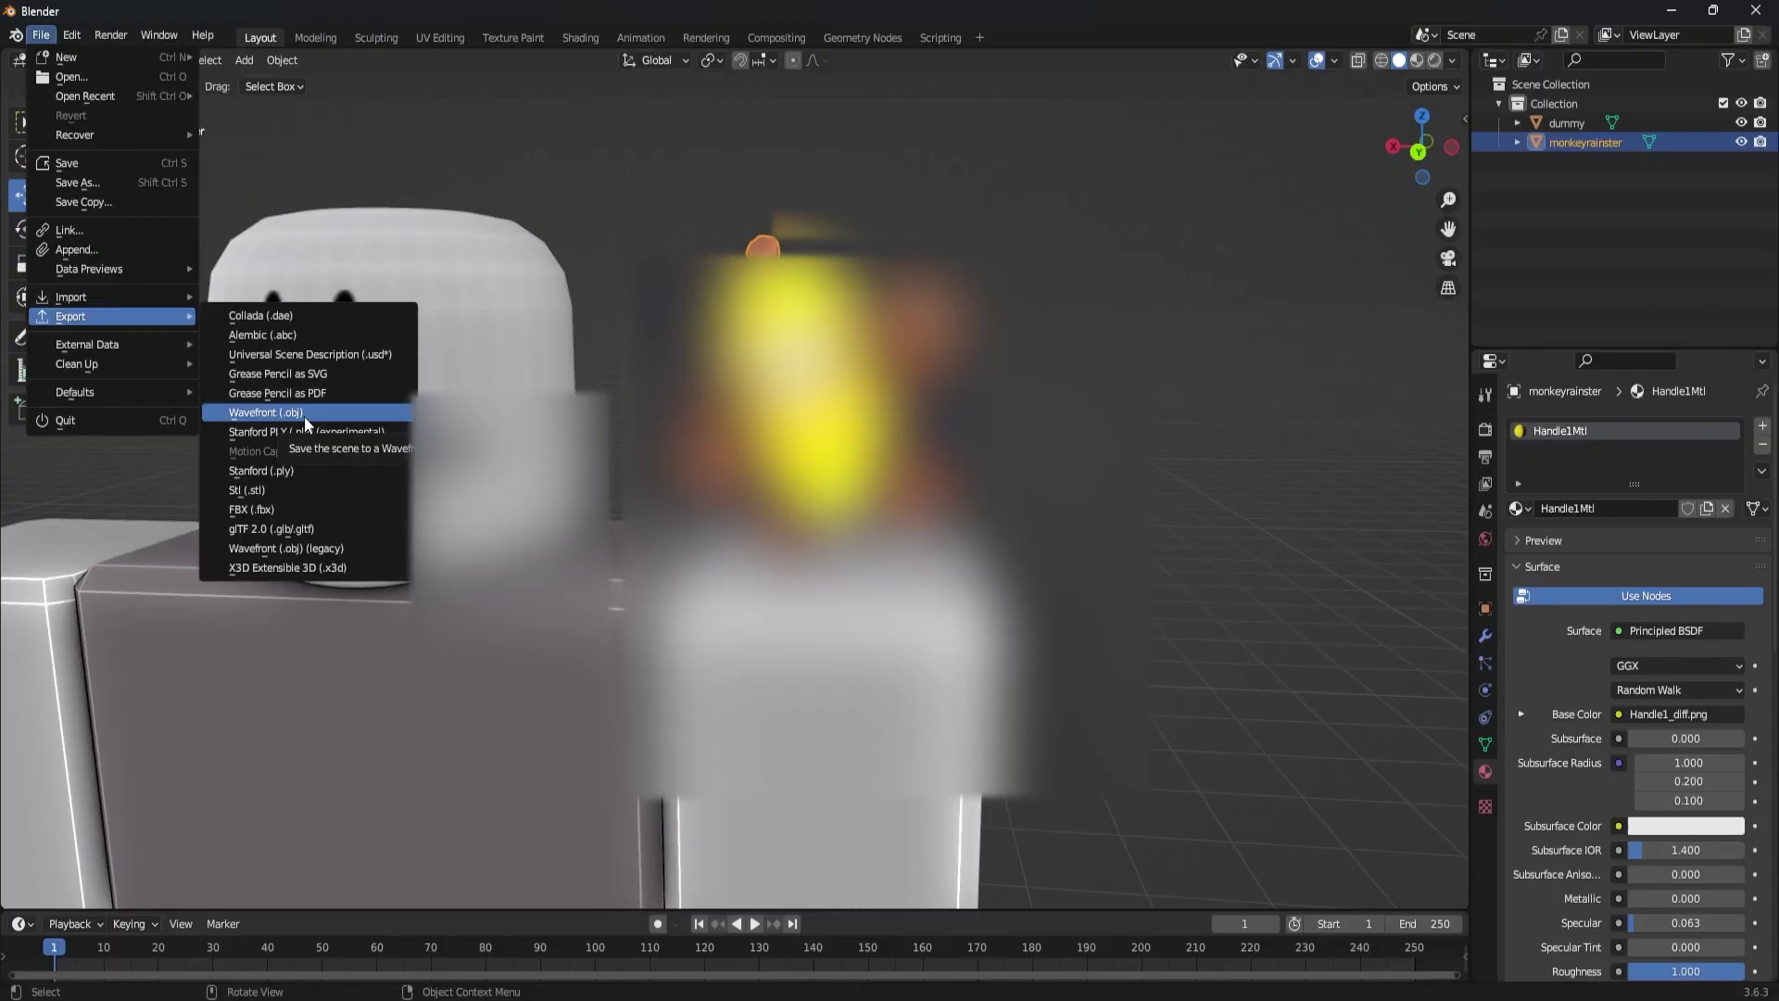
left_click(586, 781)
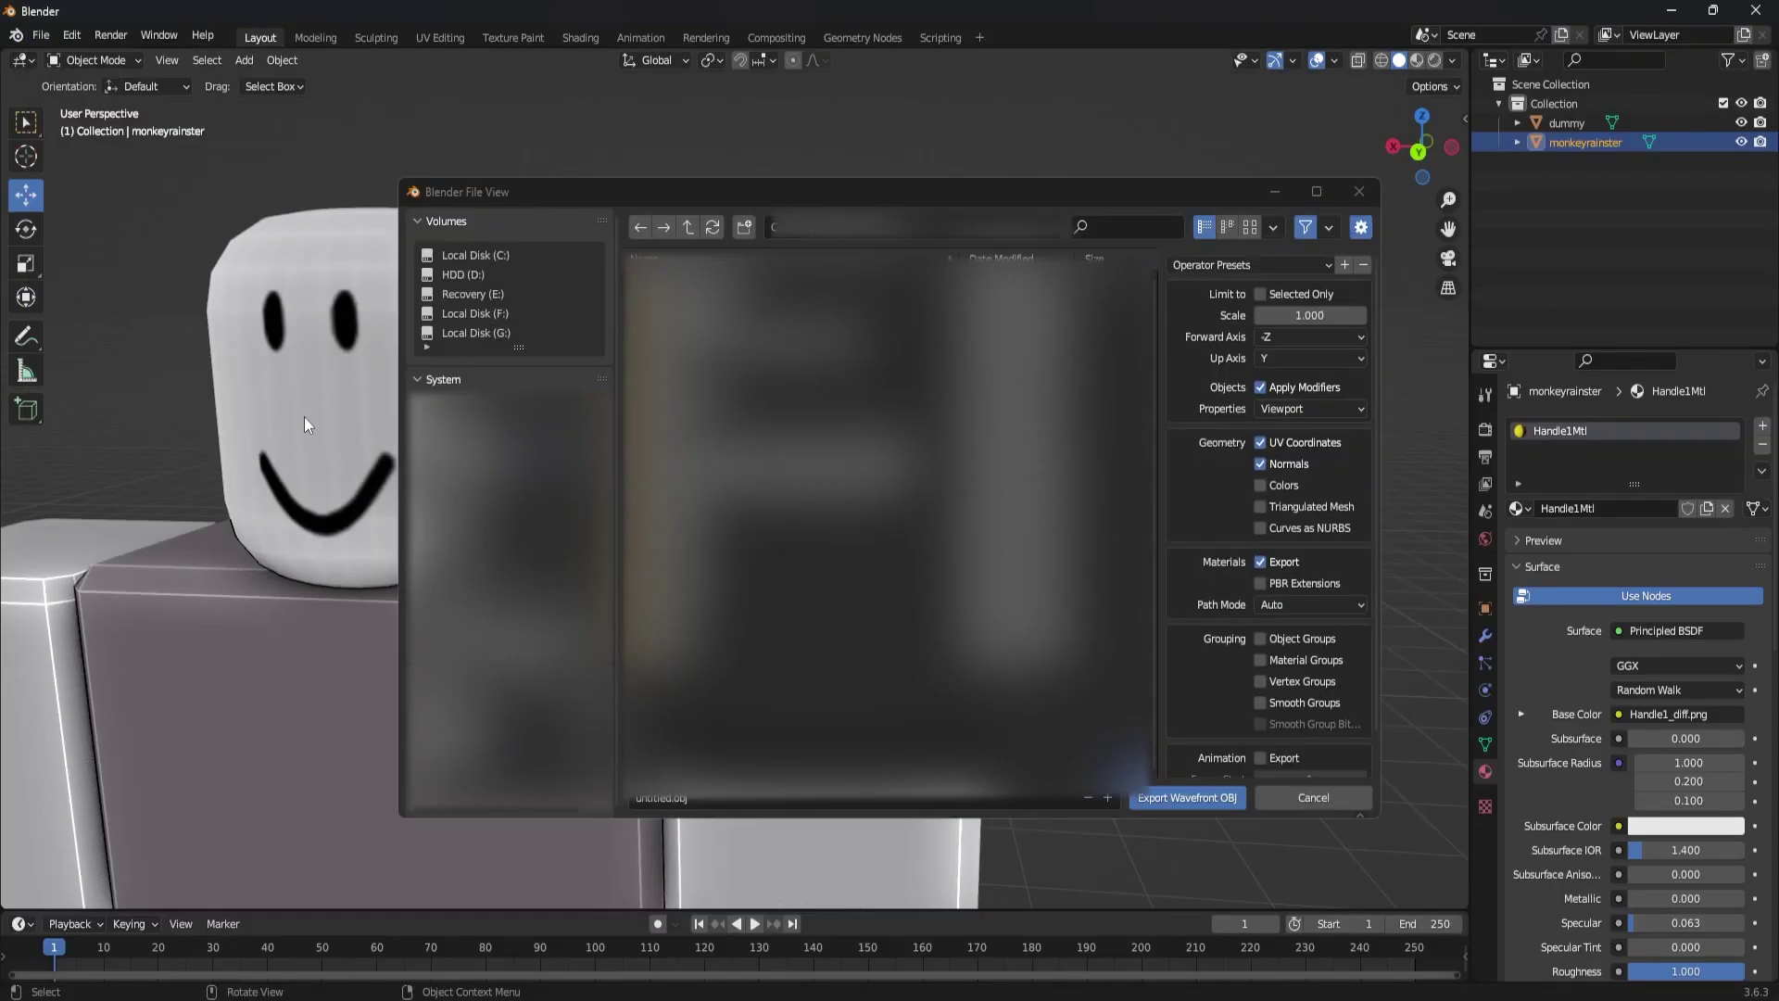
Step: Limit the OBJ export to the selected object only, choose the destination folder and export the file
left_click_drag(862, 202, 807, 199)
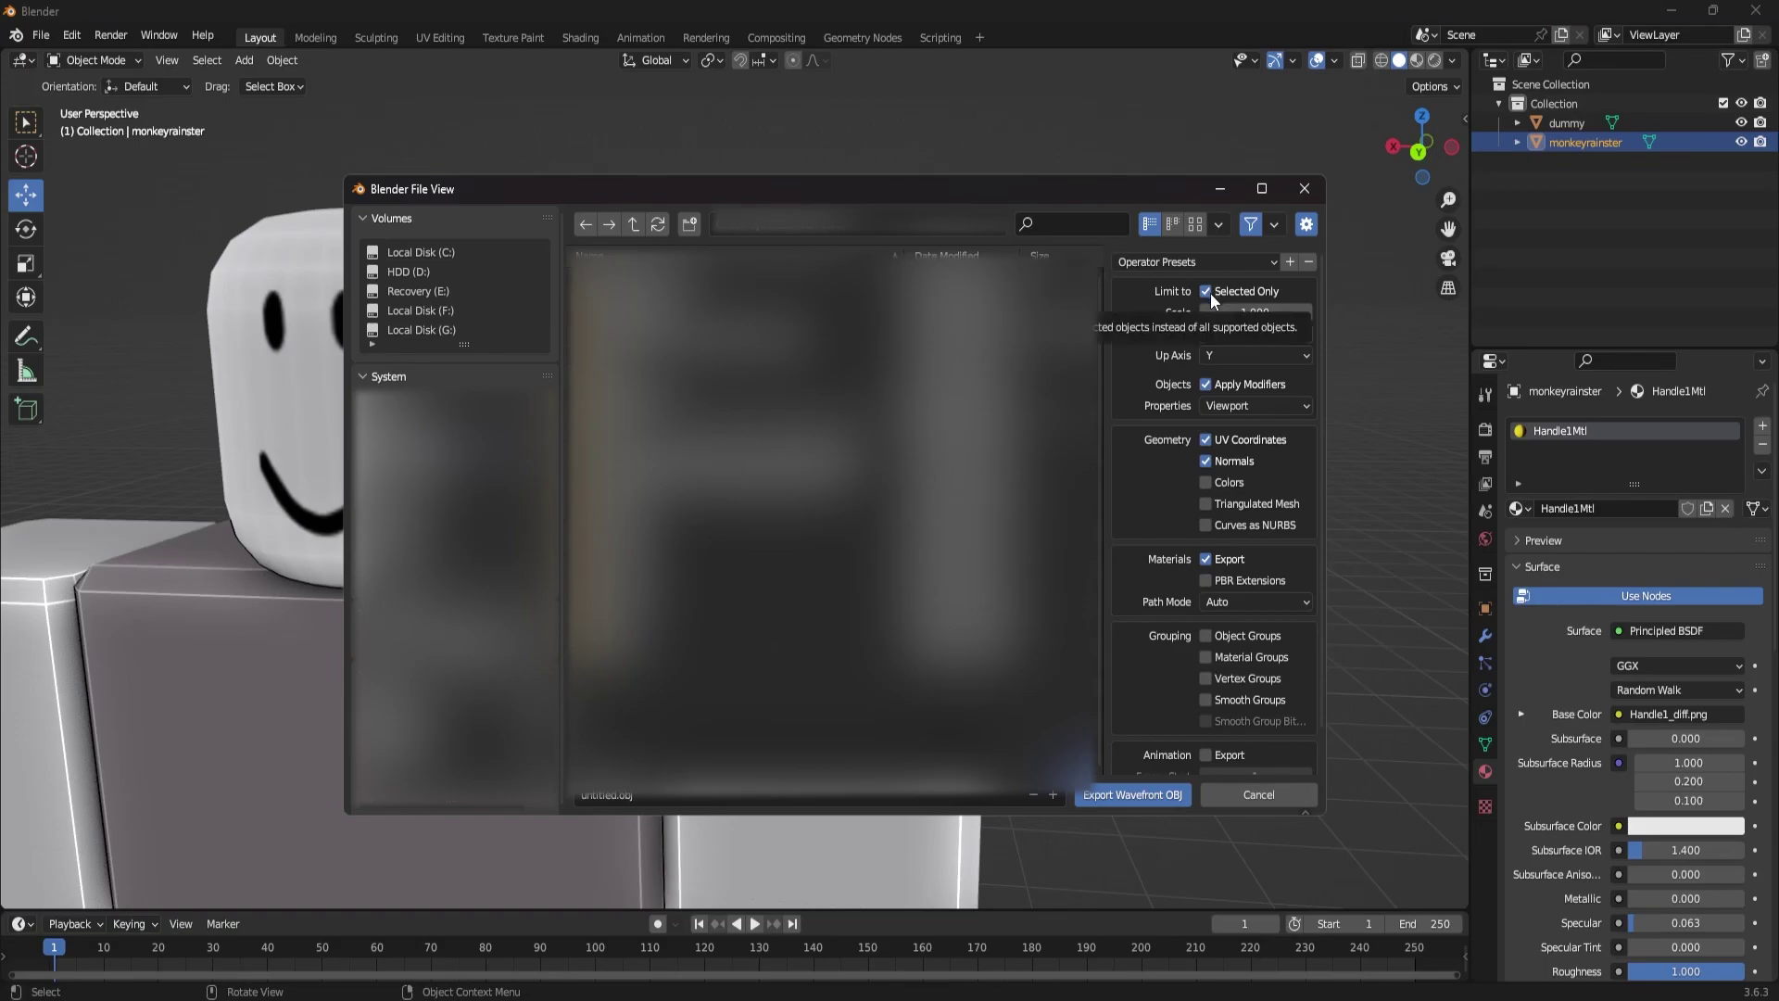
left_click(463, 430)
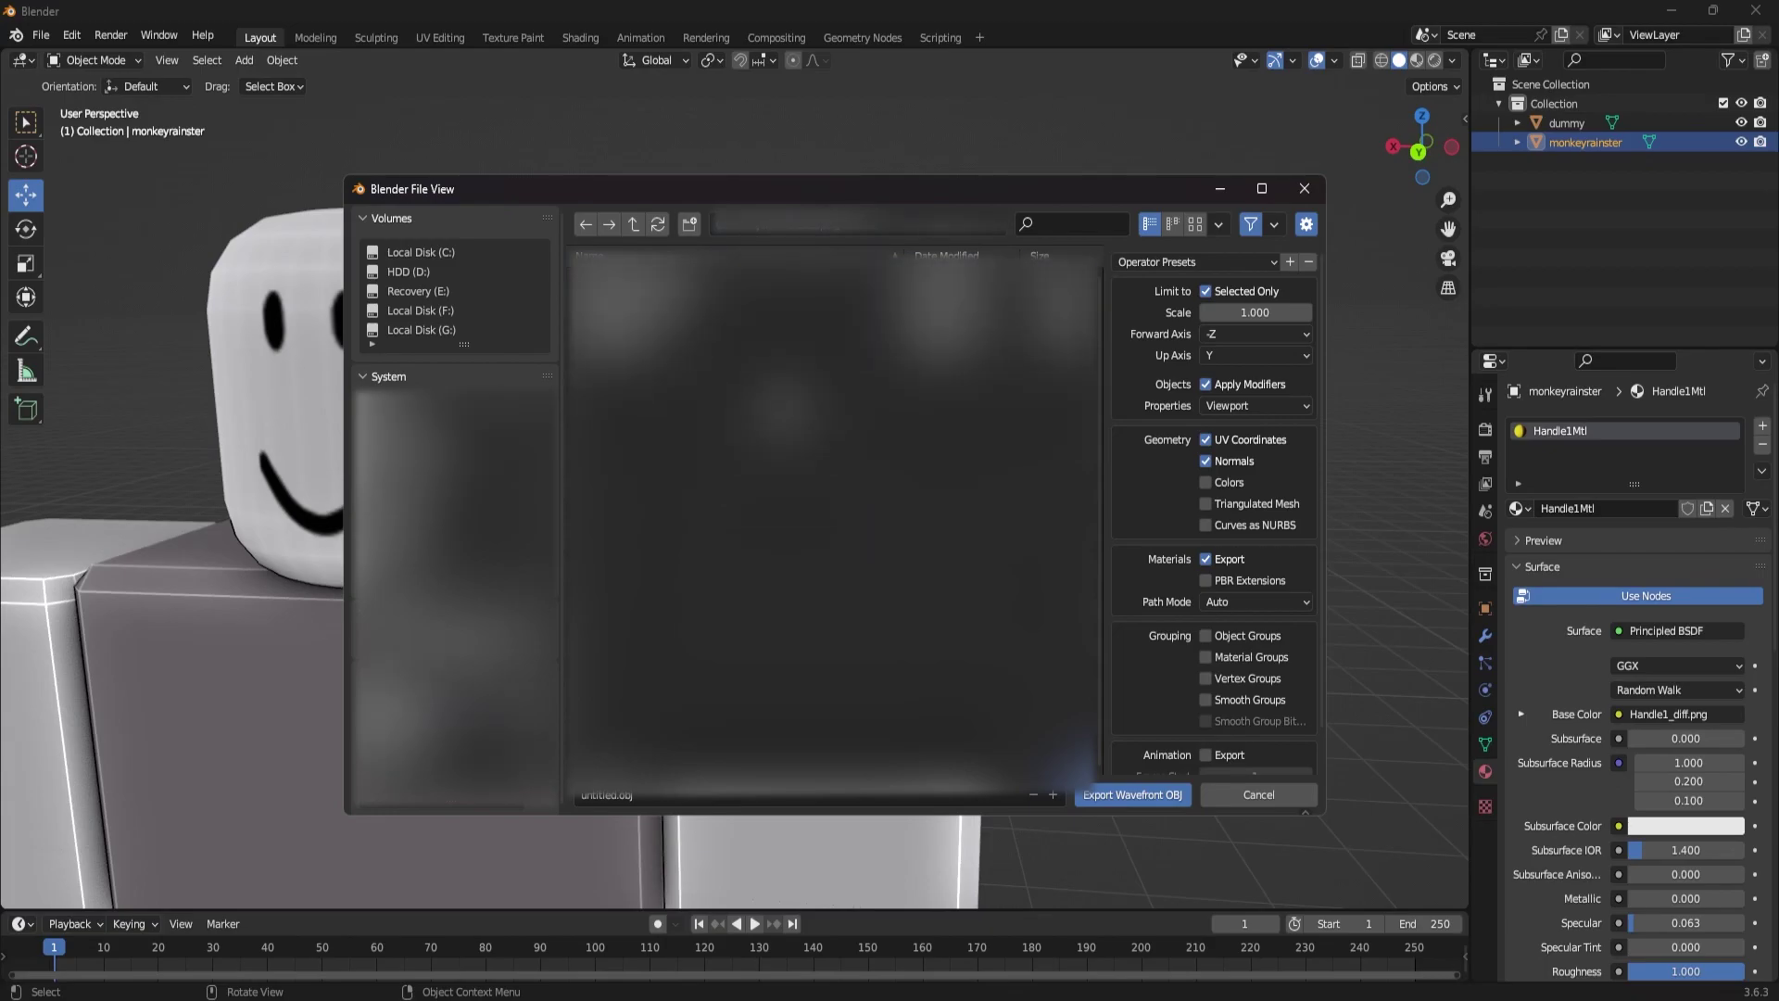
left_click(1115, 796)
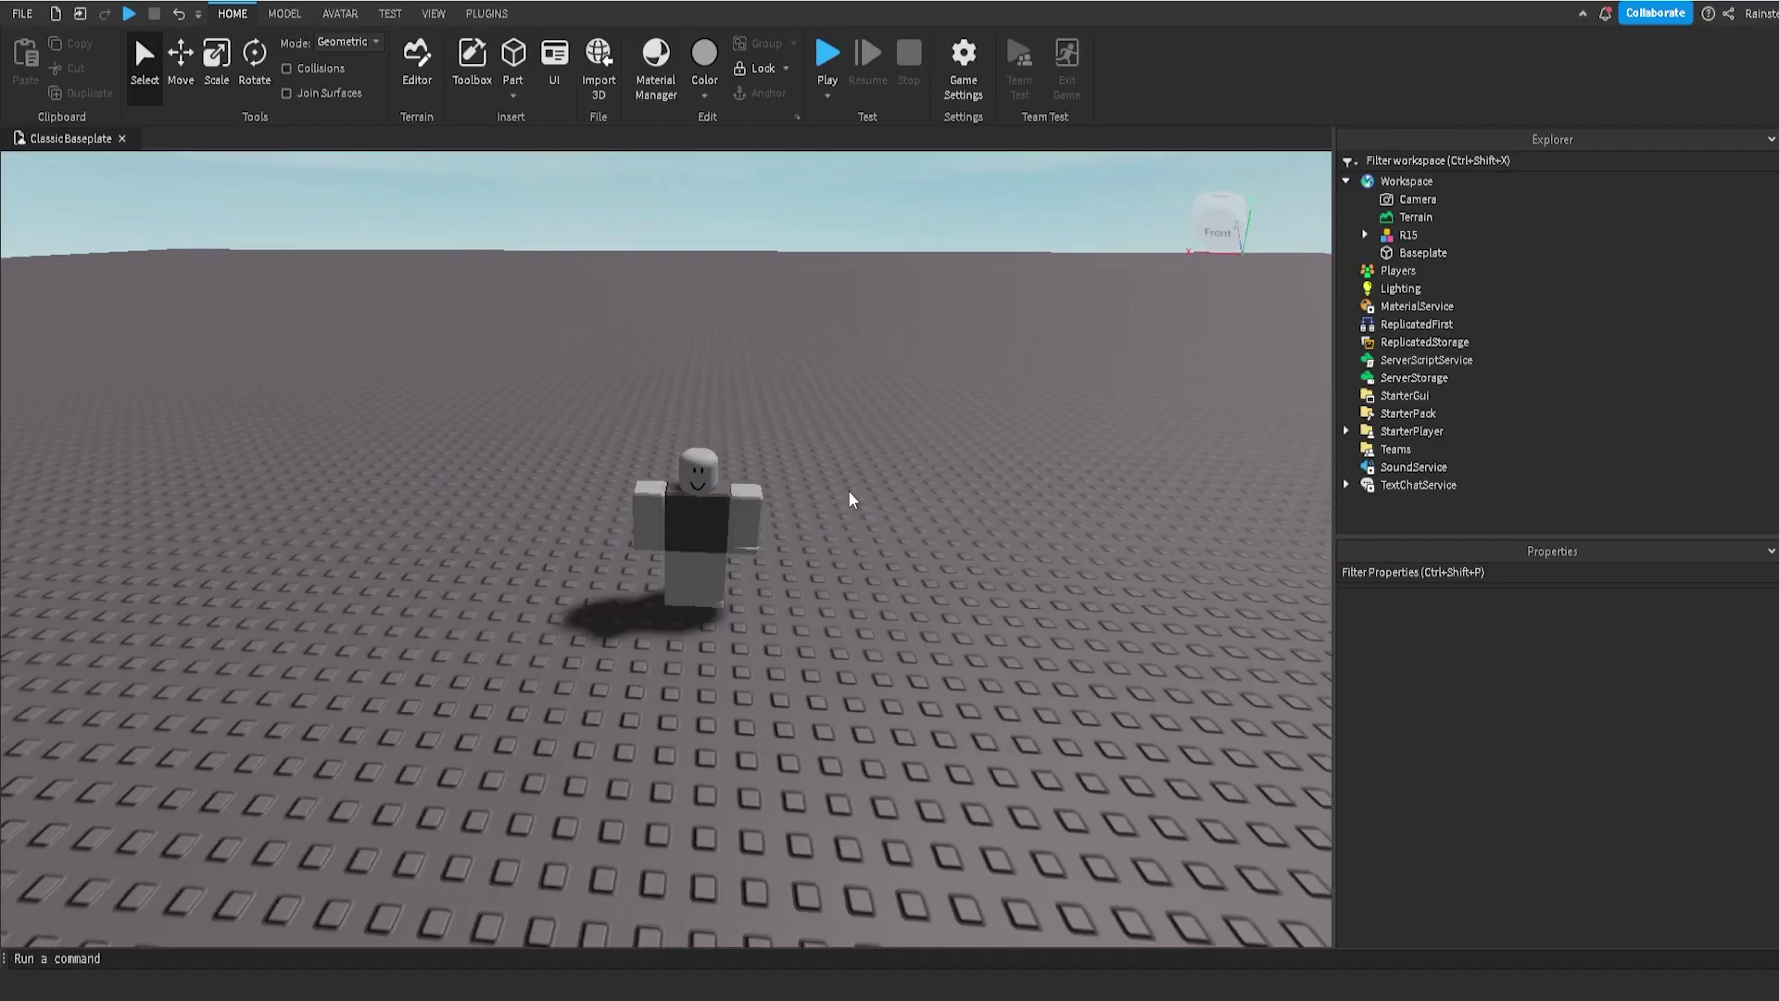
Step: Switch to Roblox Studio, select the R15 dummy and check its origin position
scroll(848, 491, "up", 8)
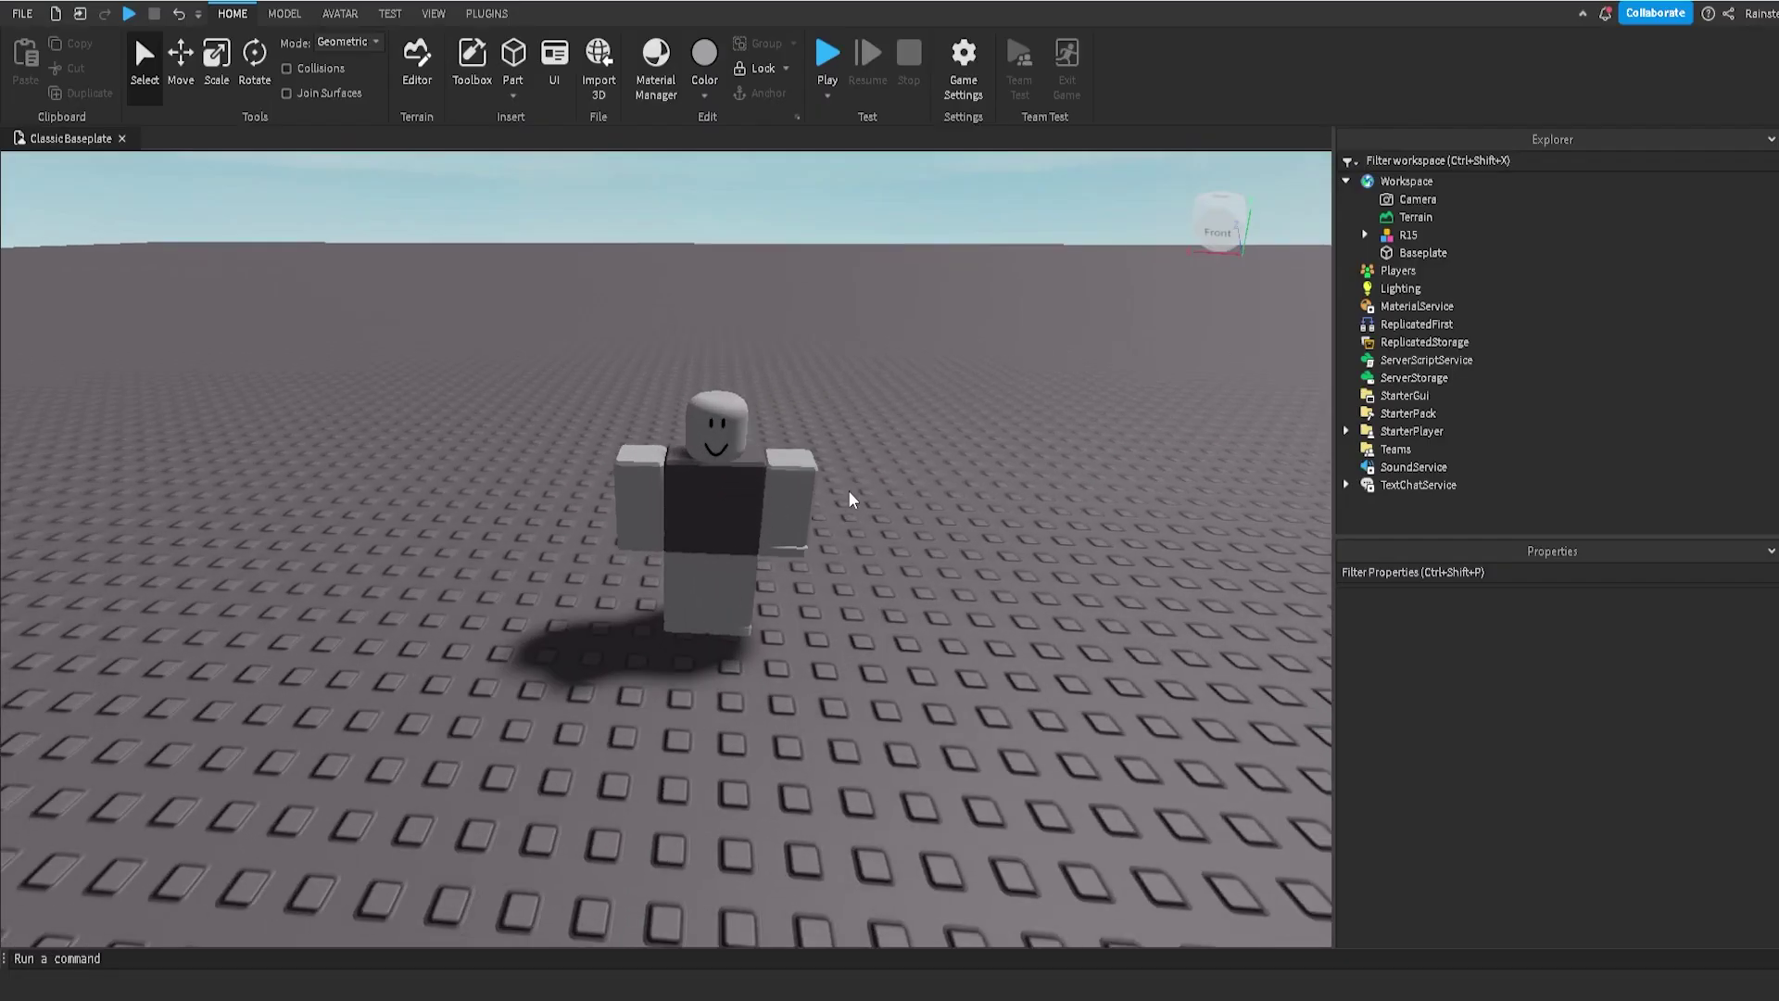
scroll(848, 491, "down", 10)
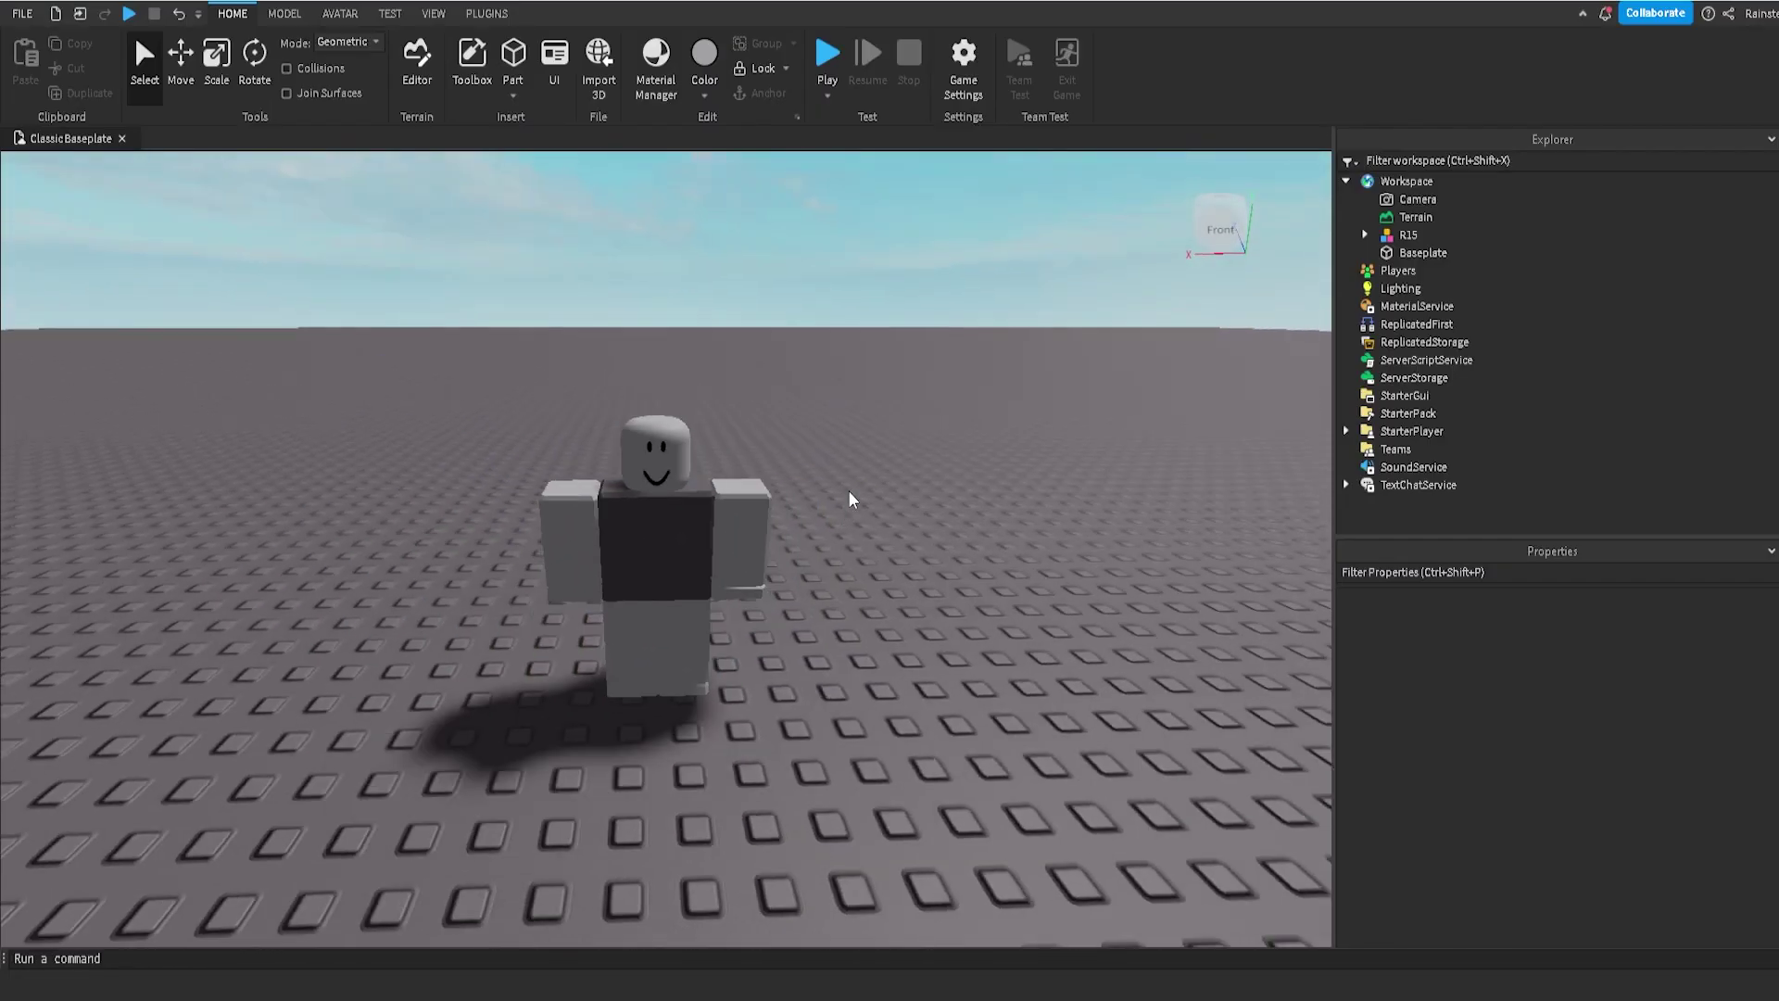
scroll(850, 496, "up", 4)
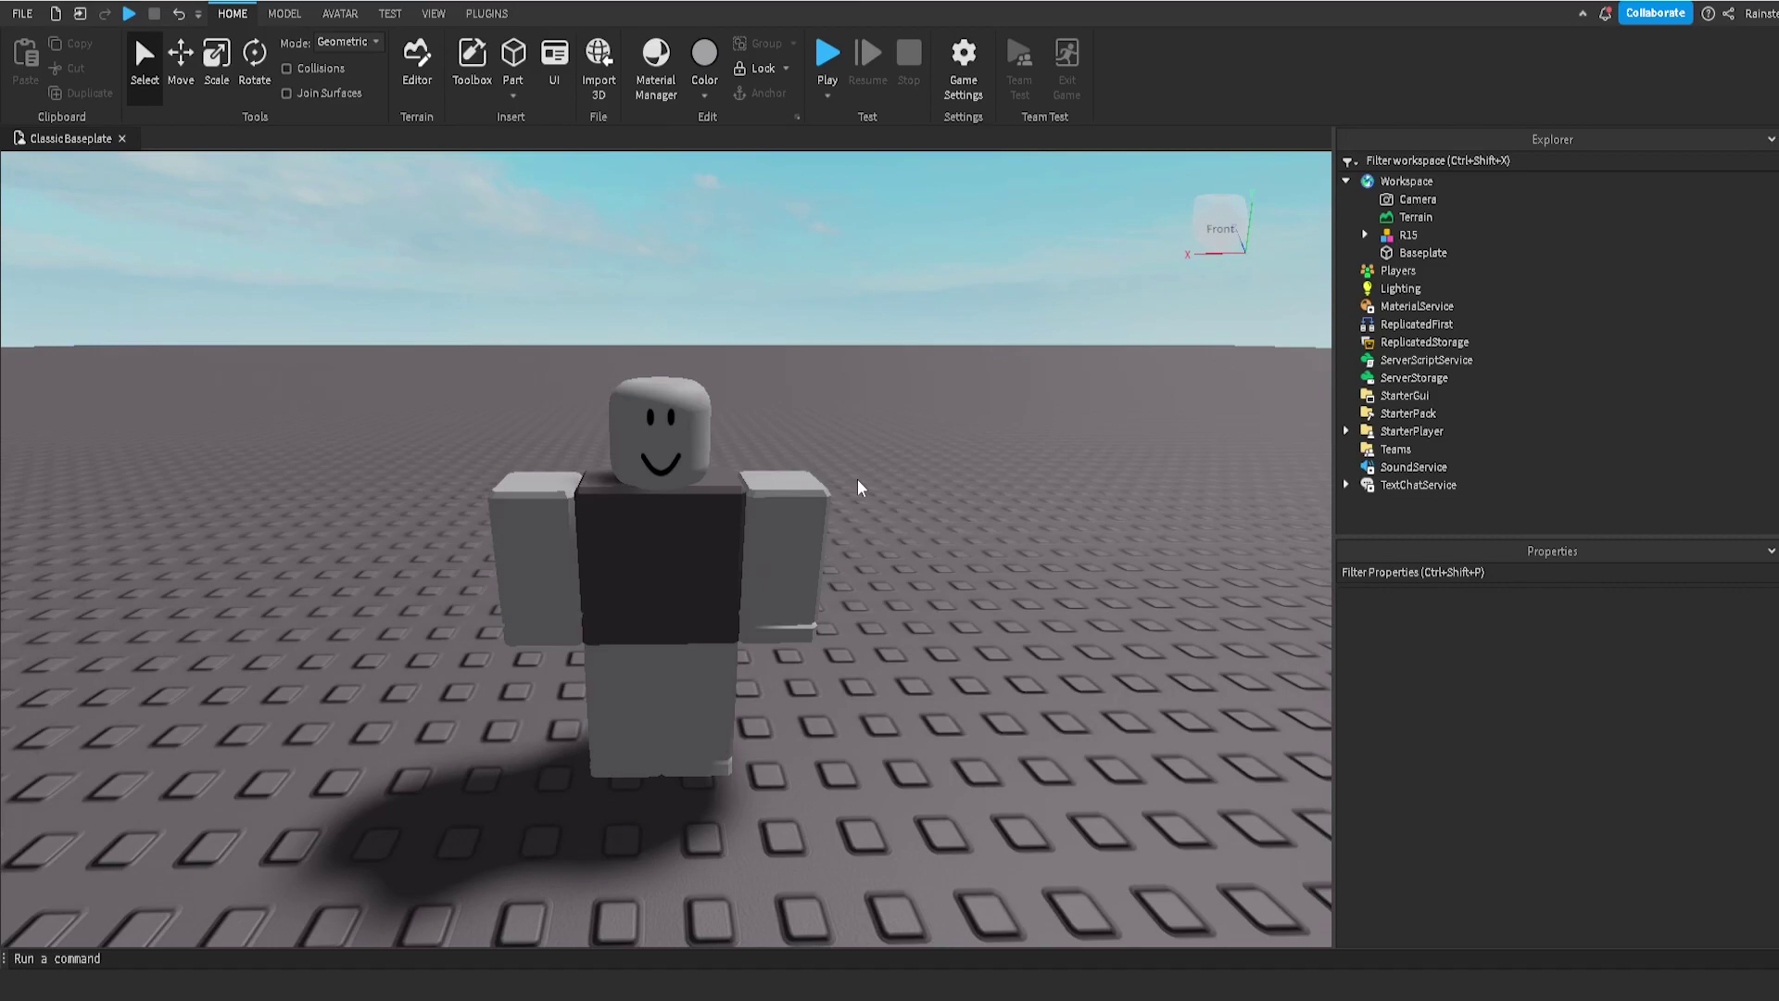
scroll(815, 546, "down", 6)
scroll(815, 547, "up", 5)
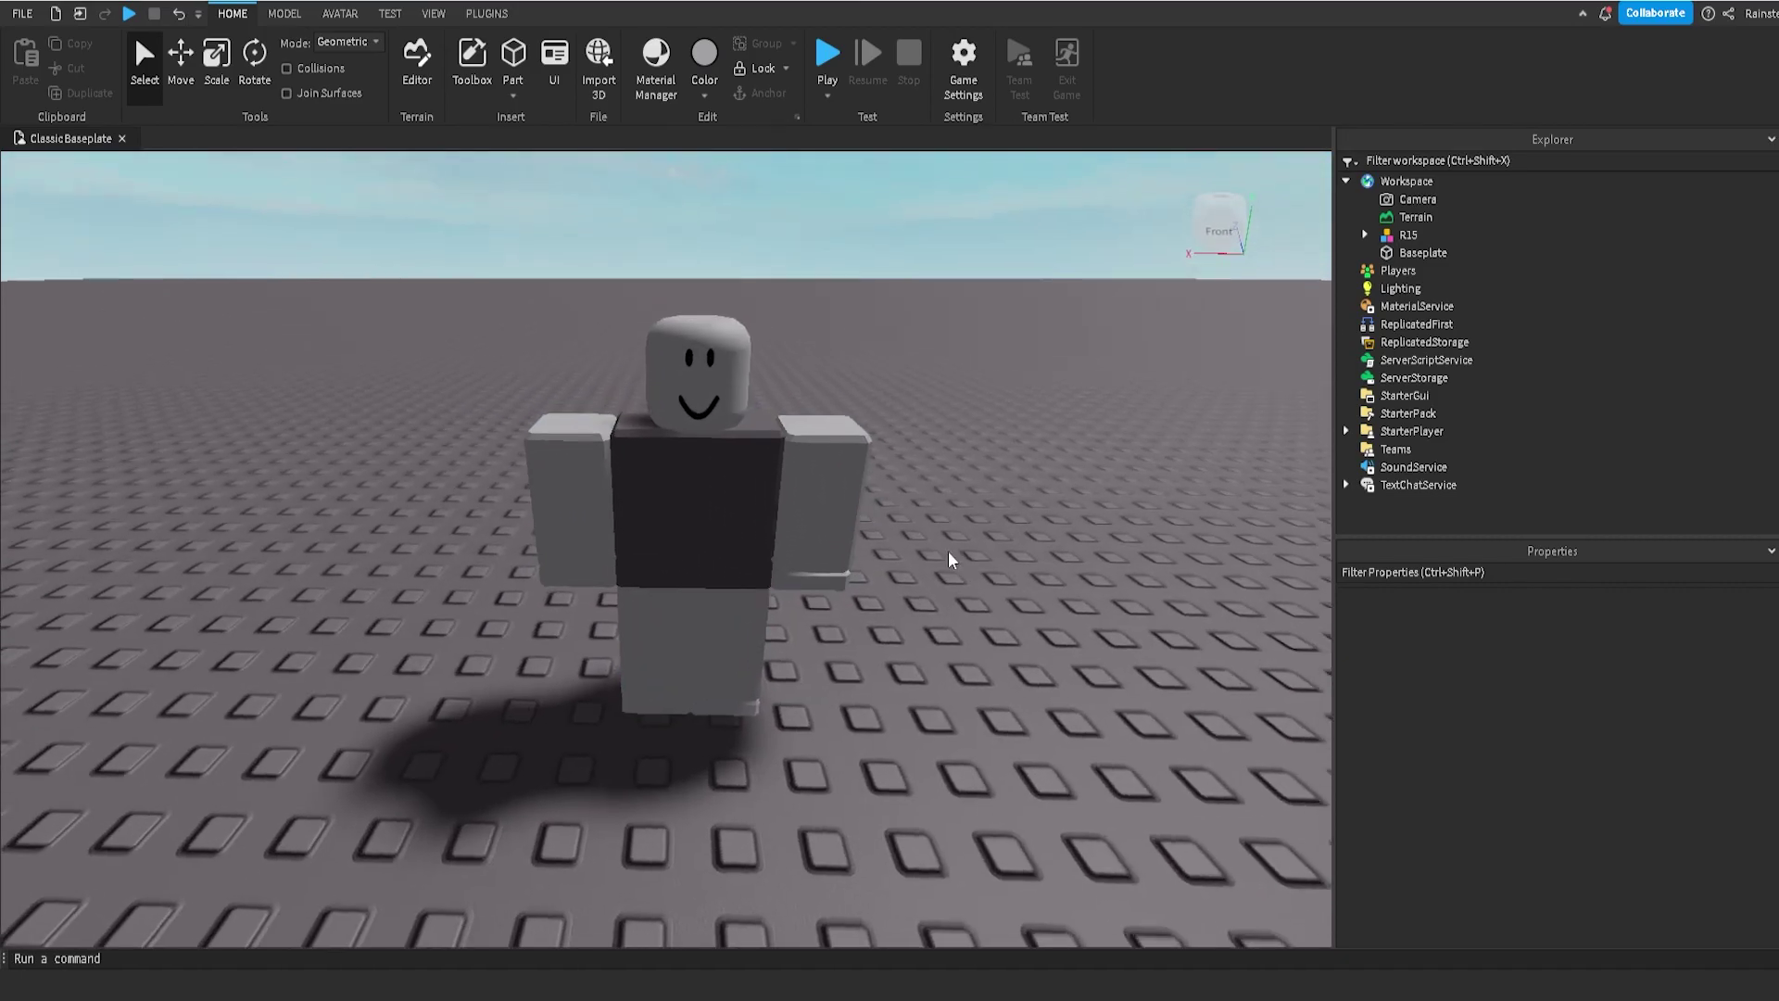
left_click(792, 492)
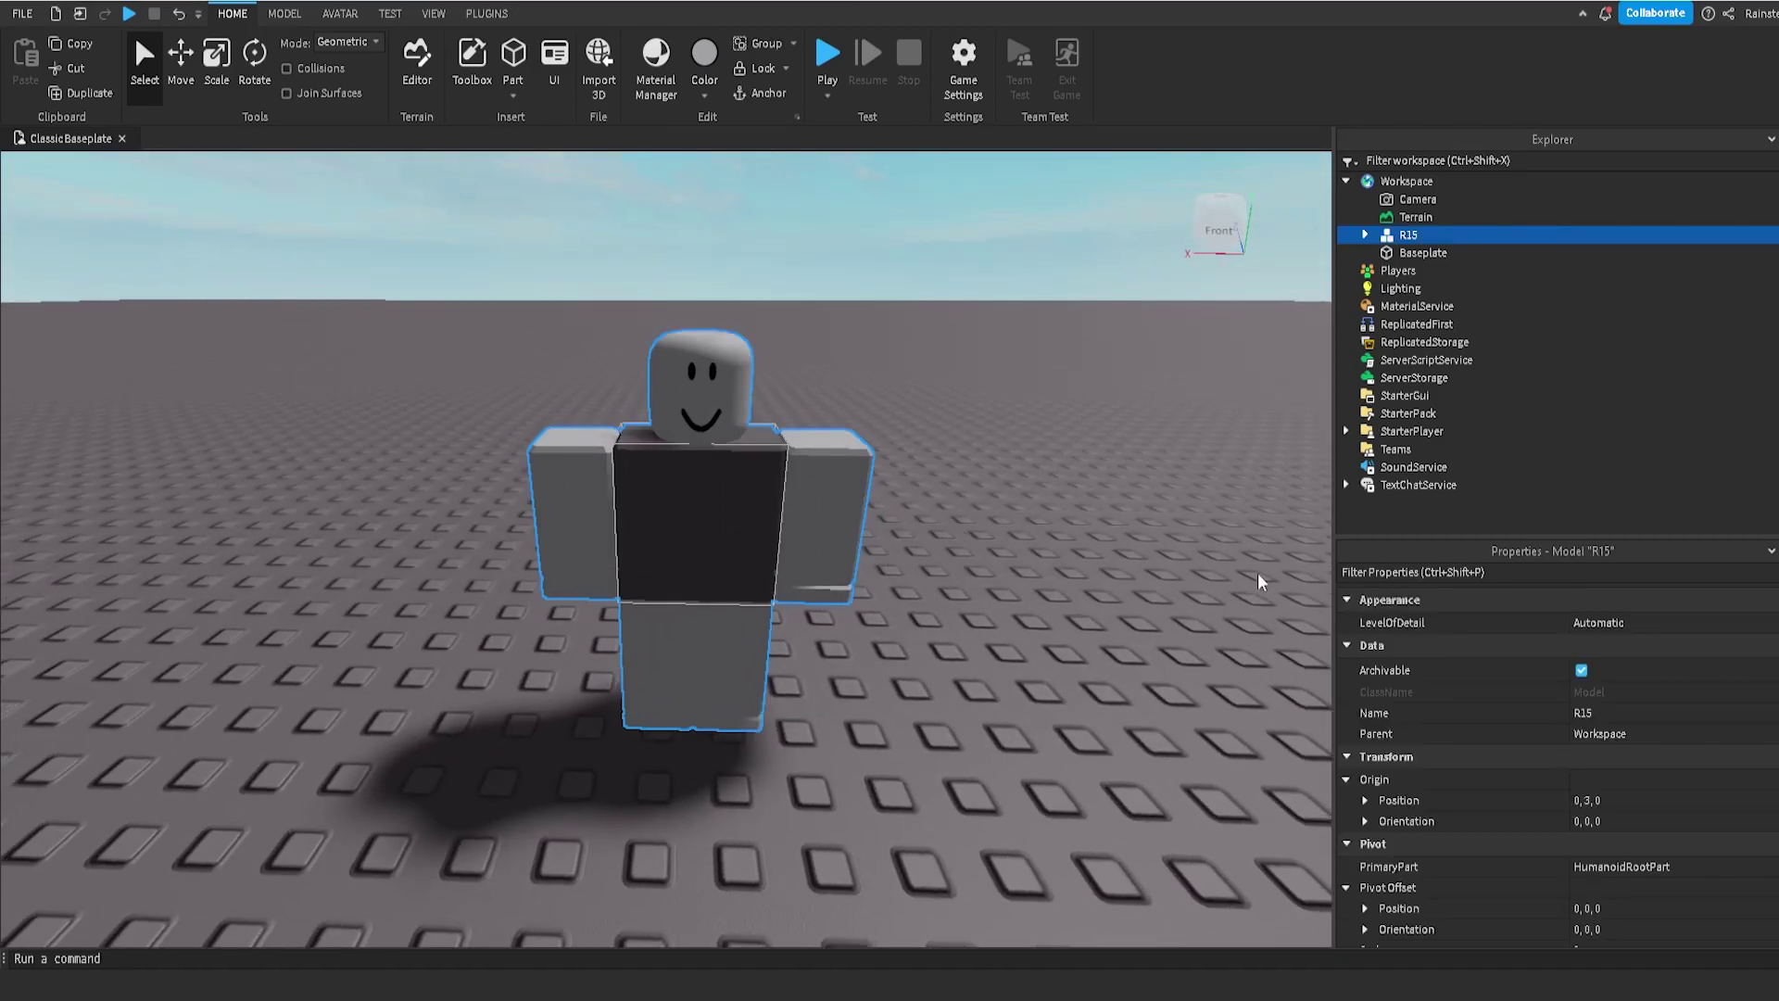
left_click(1594, 800)
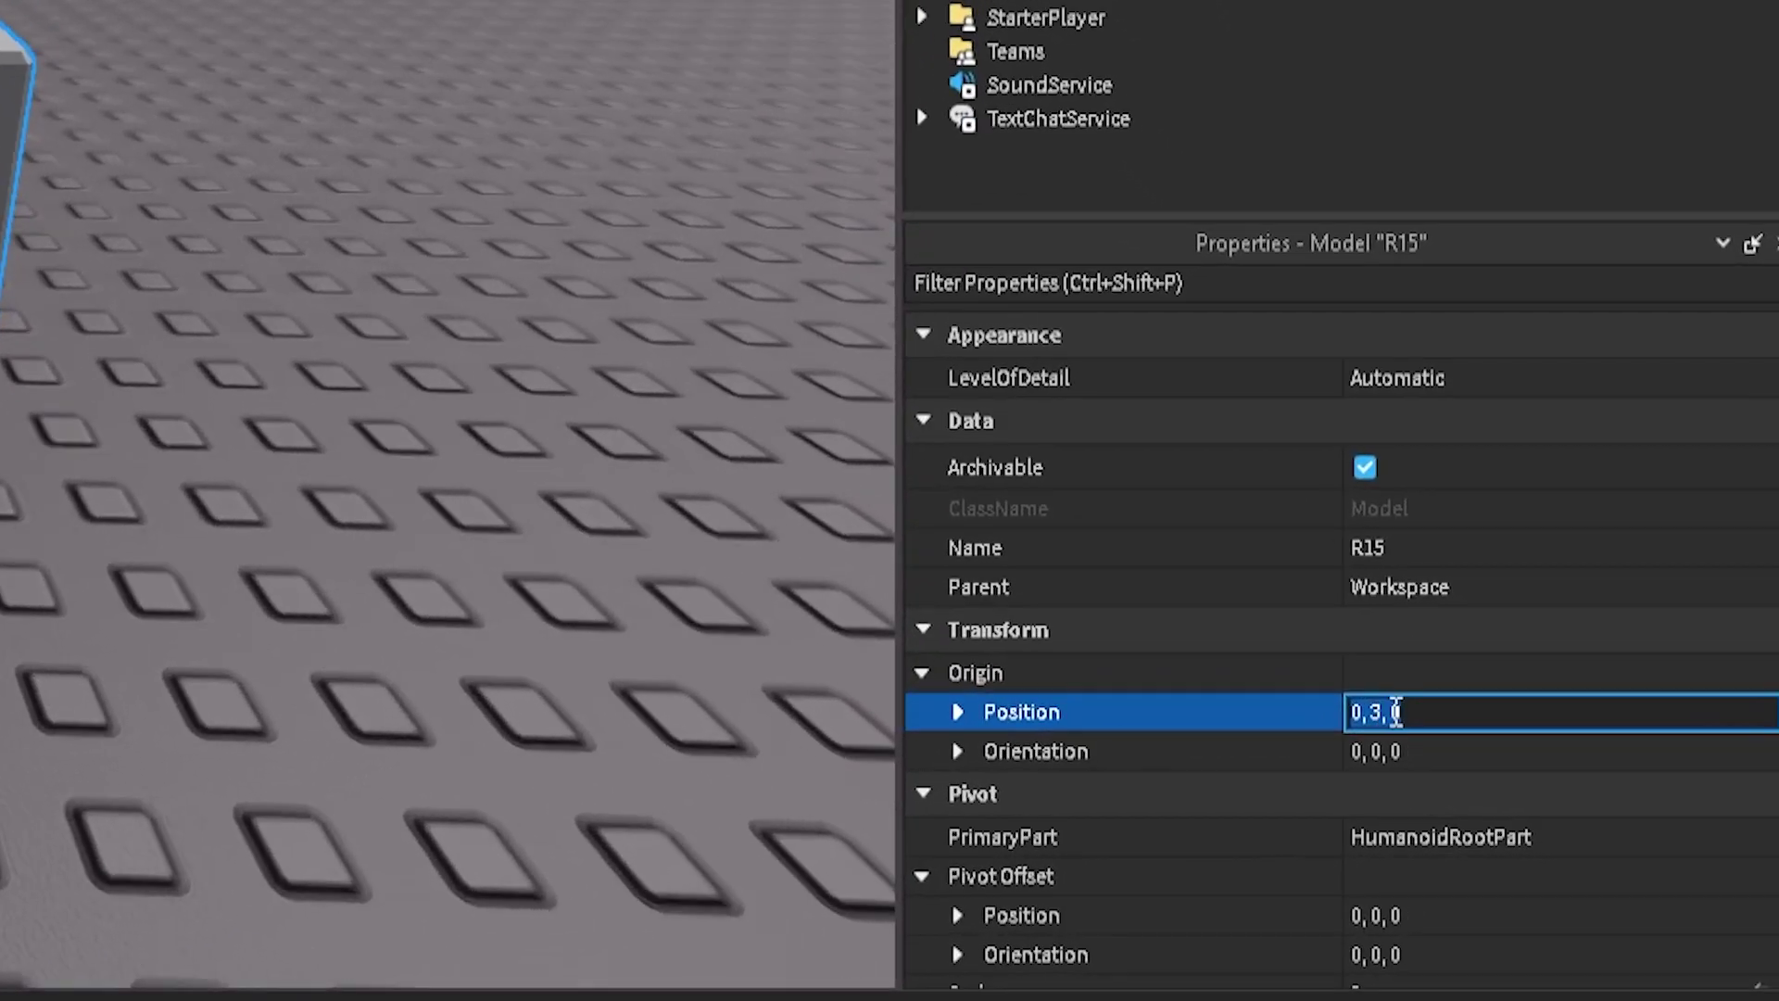
key("Return")
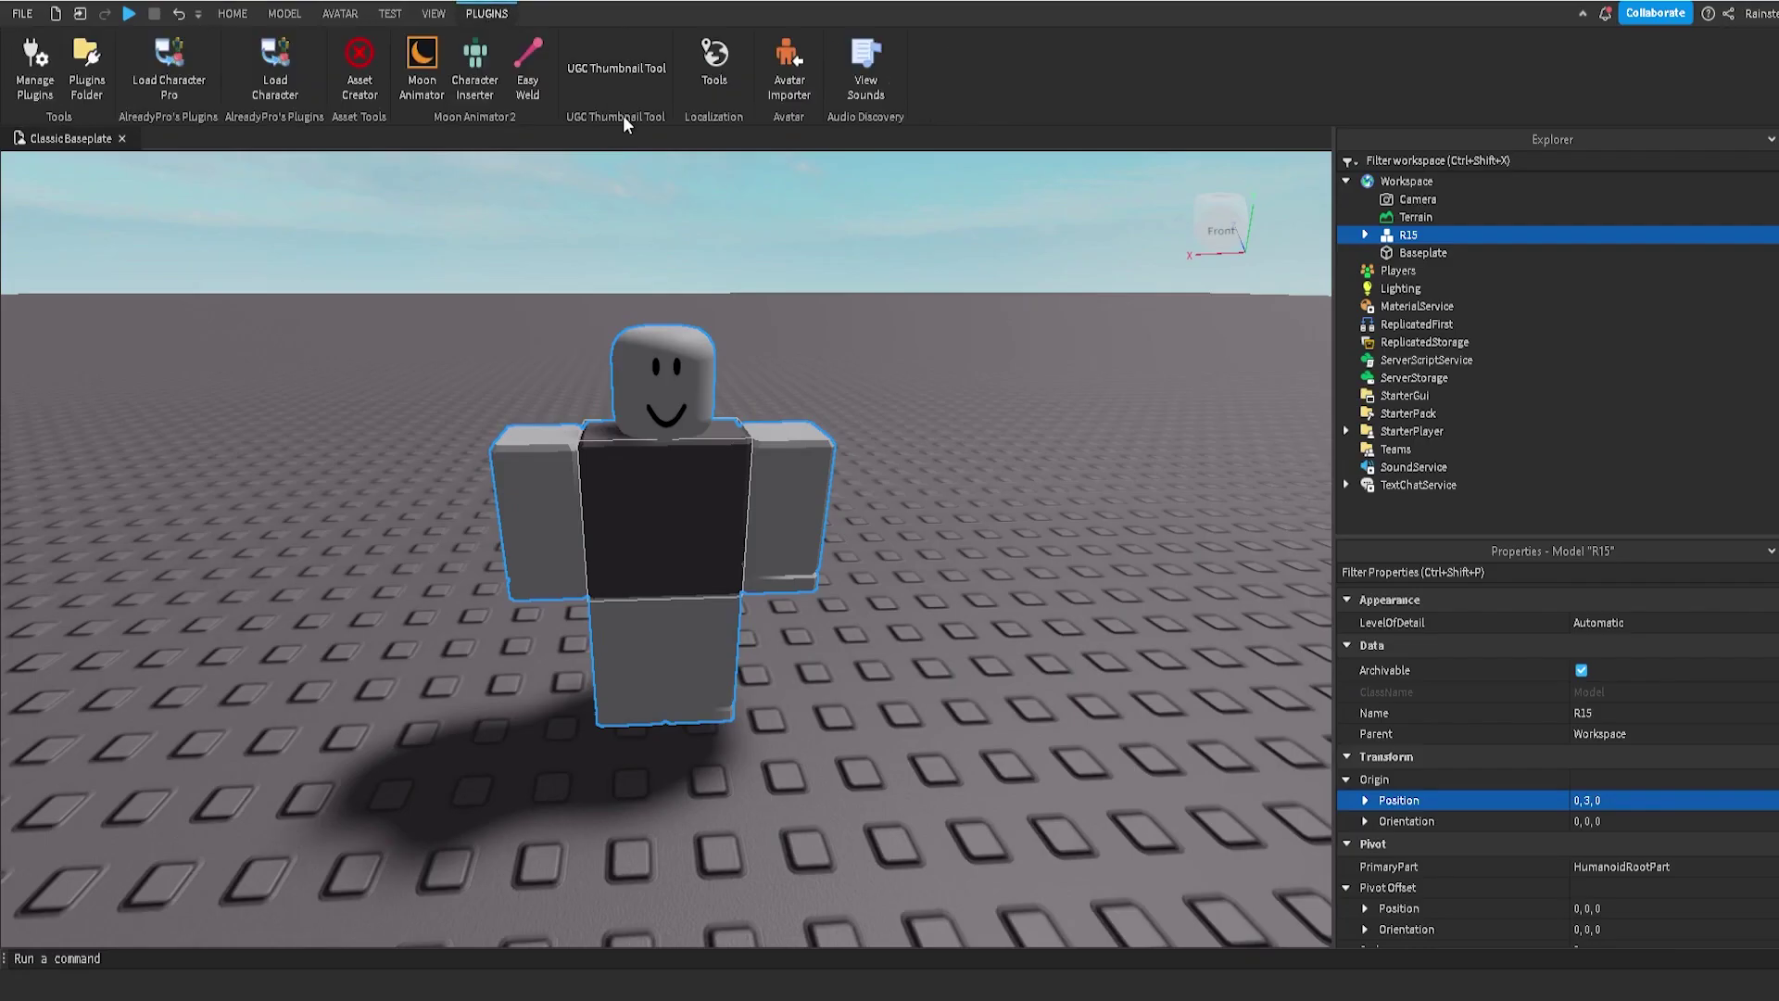
Step: View the R15 rig among the Character Inserter plugin's presets and close the plugin without inserting anything
left_click(464, 76)
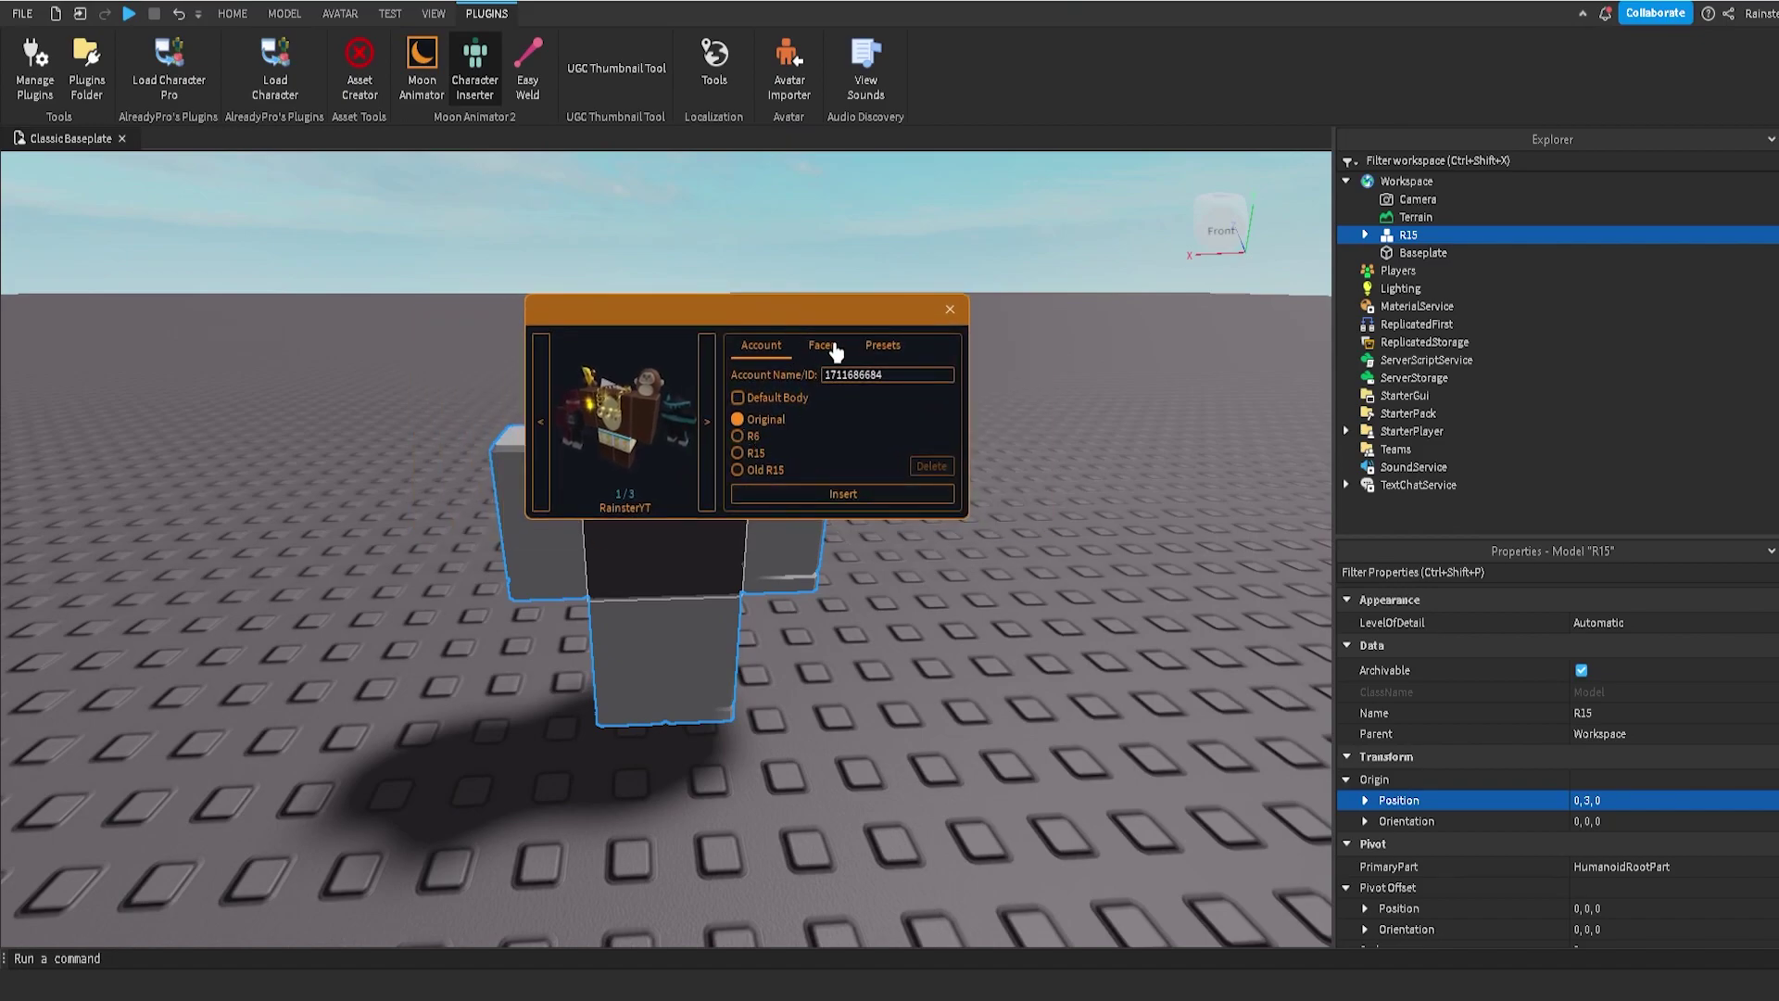
left_click_drag(834, 310, 799, 346)
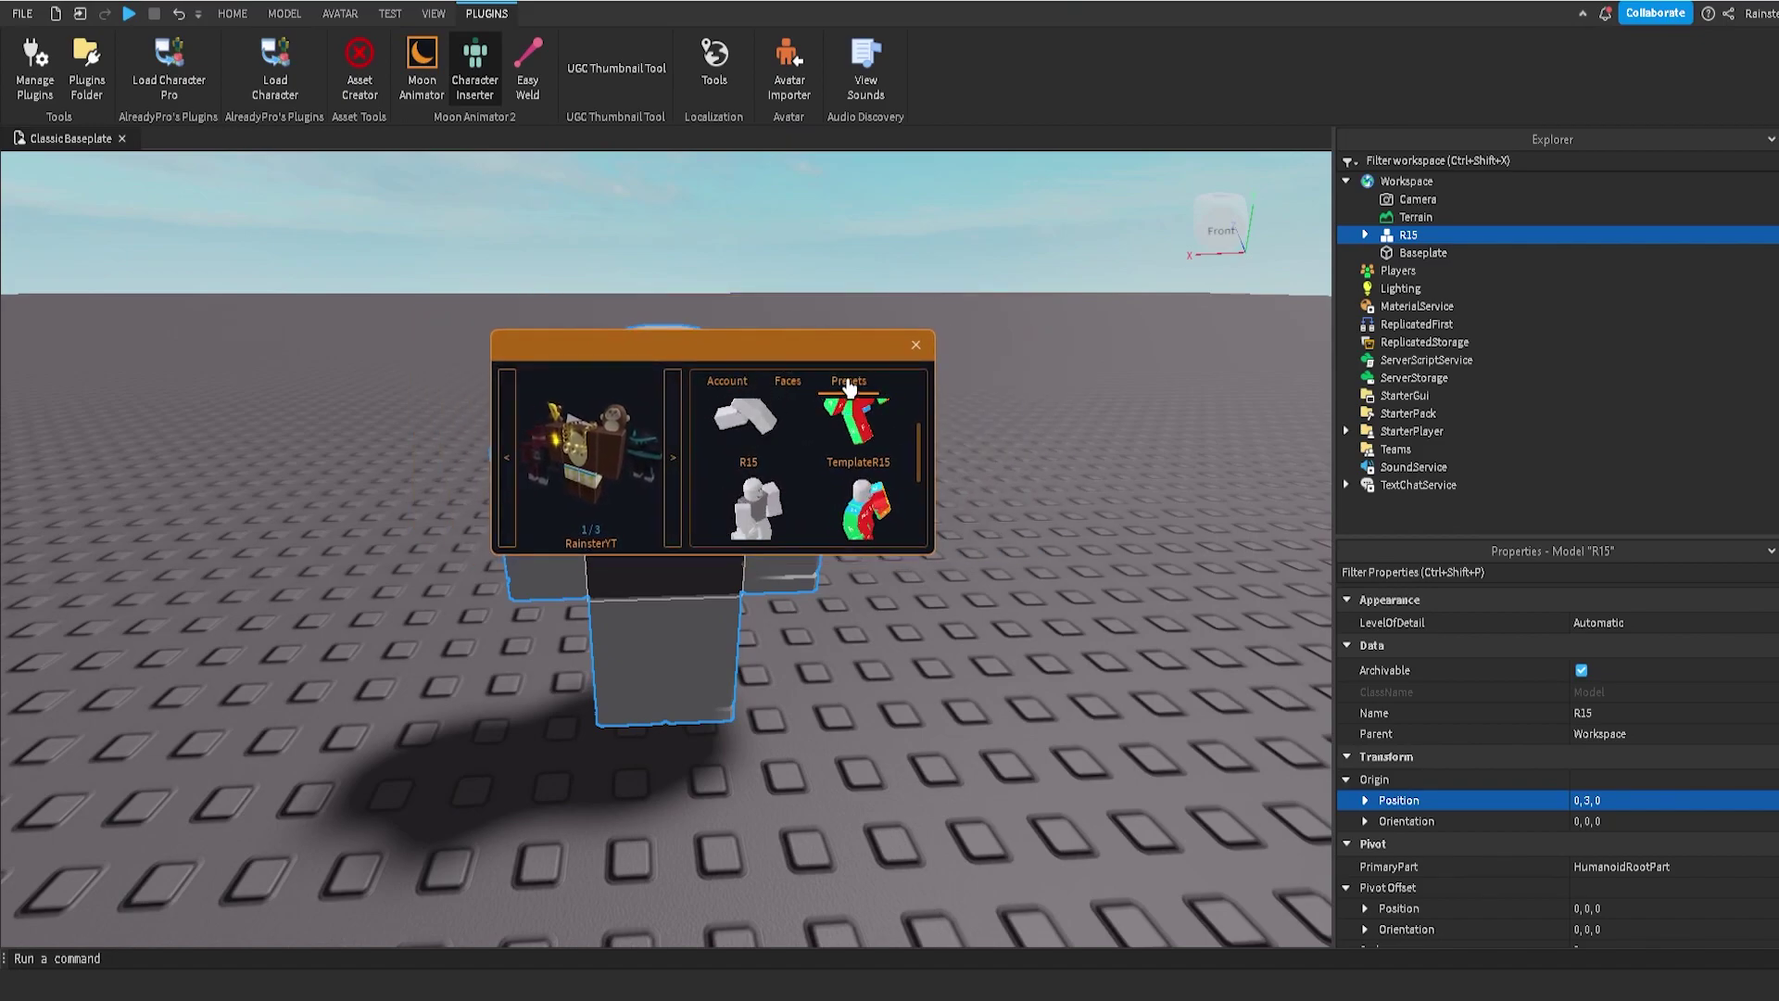
left_click(916, 345)
right_click_drag(915, 359, 915, 359)
scroll(916, 358, "down", 4)
scroll(916, 359, "up", 2)
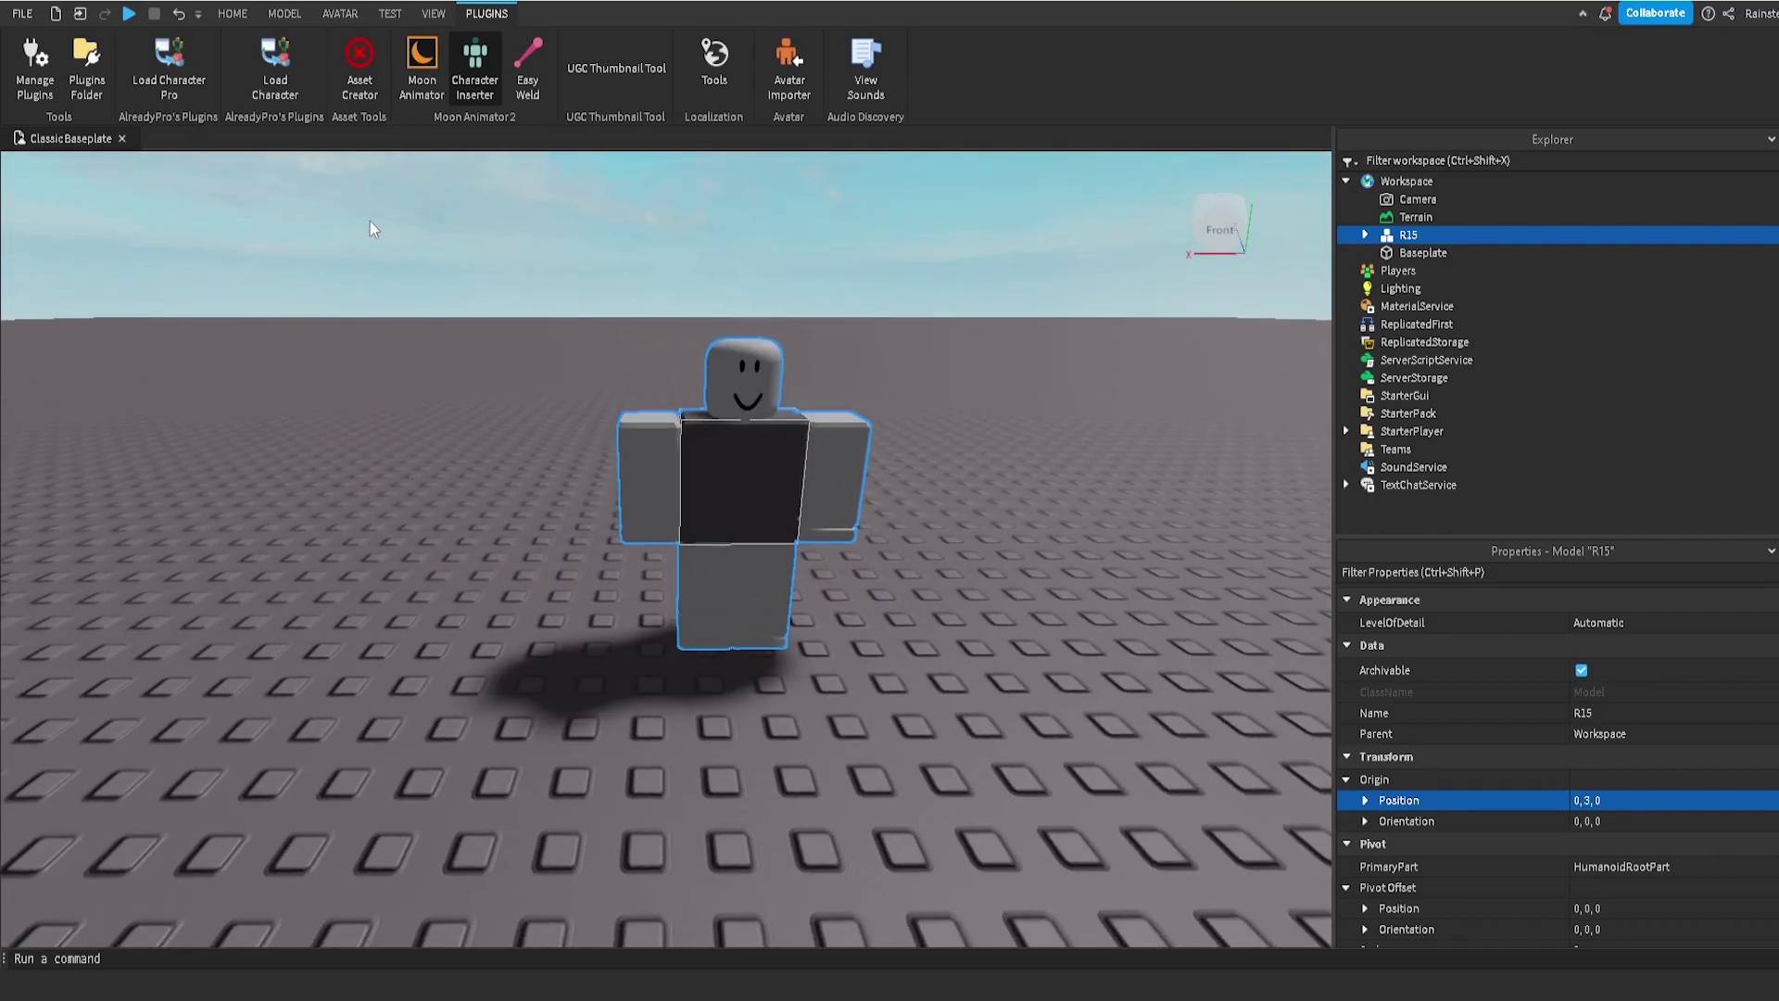
scroll(915, 335, "down", 3)
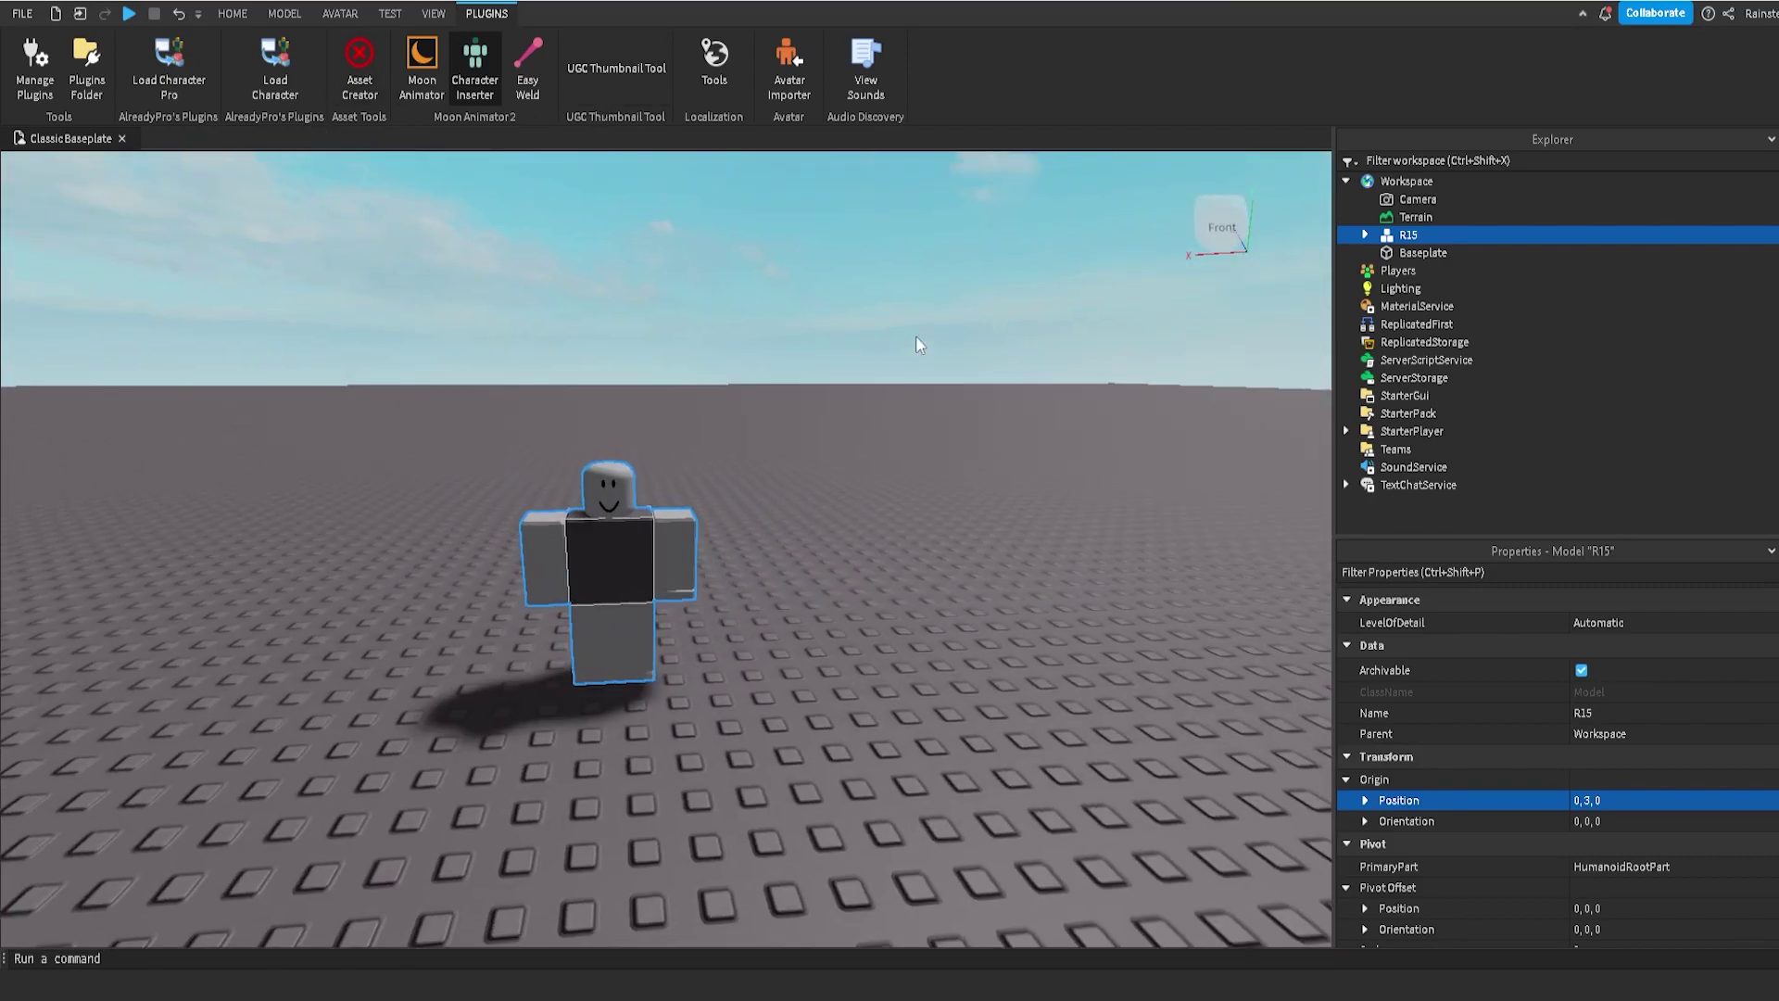
scroll(918, 345, "up", 3)
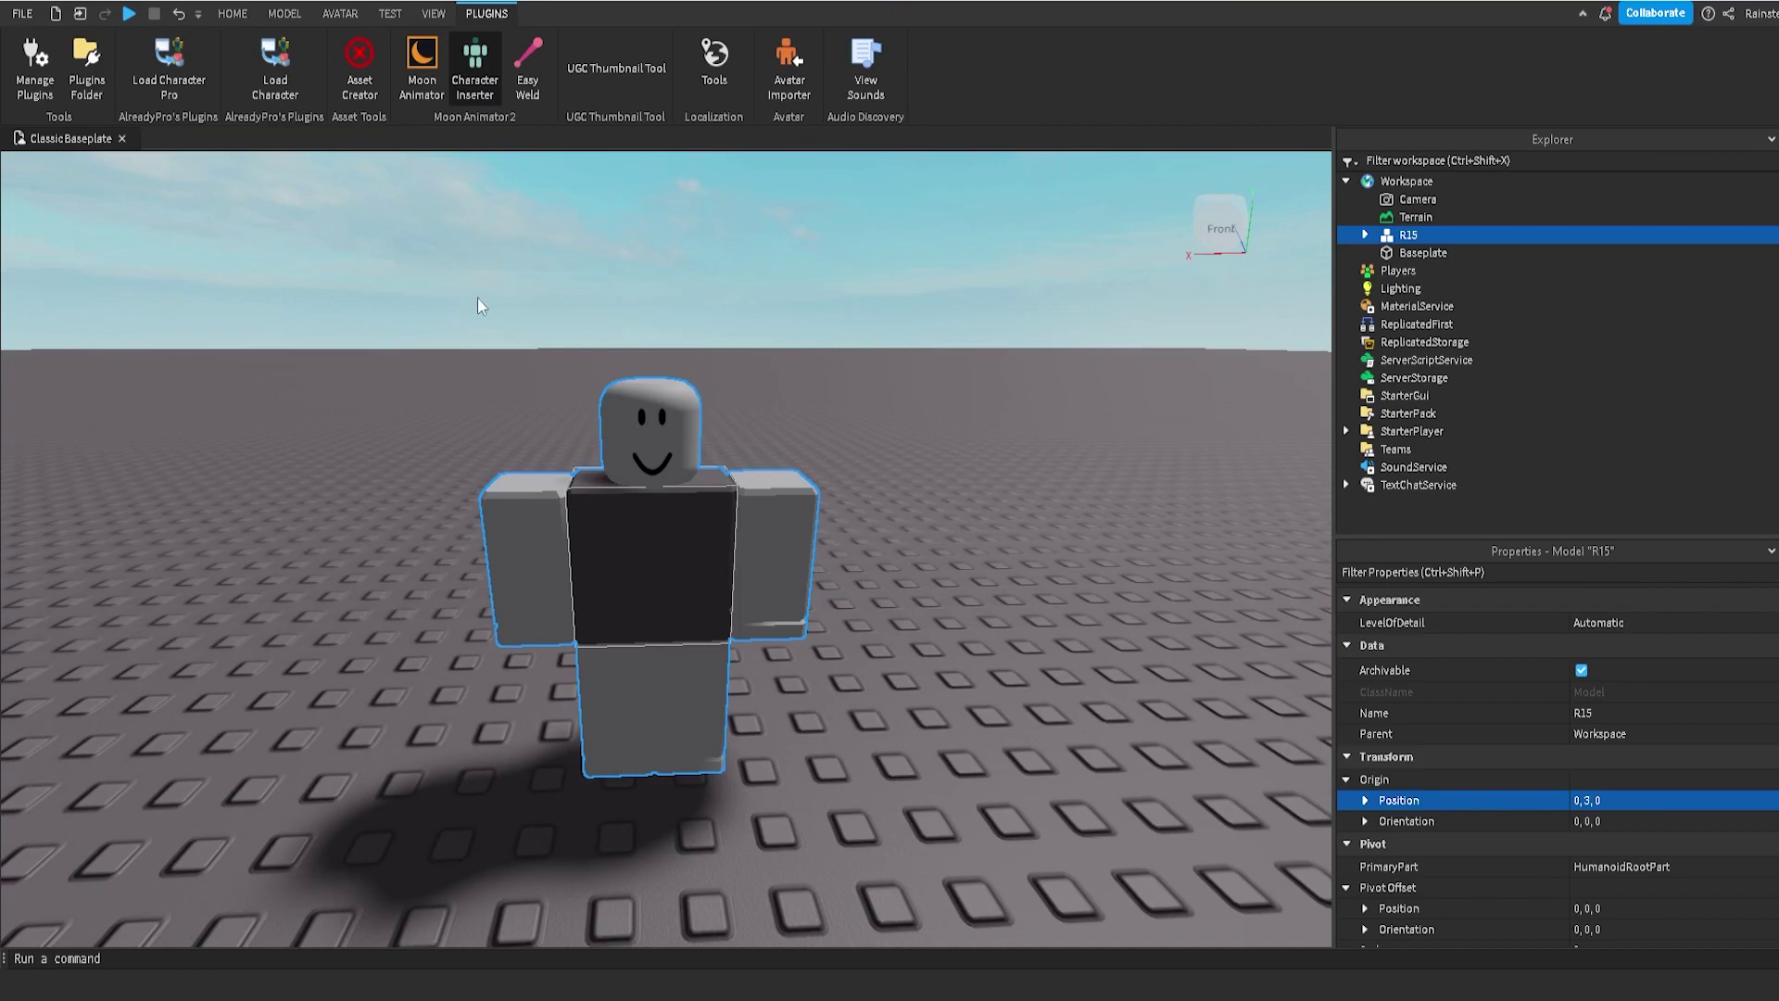
right_click_drag(975, 521, 974, 521)
scroll(975, 520, "down", 4)
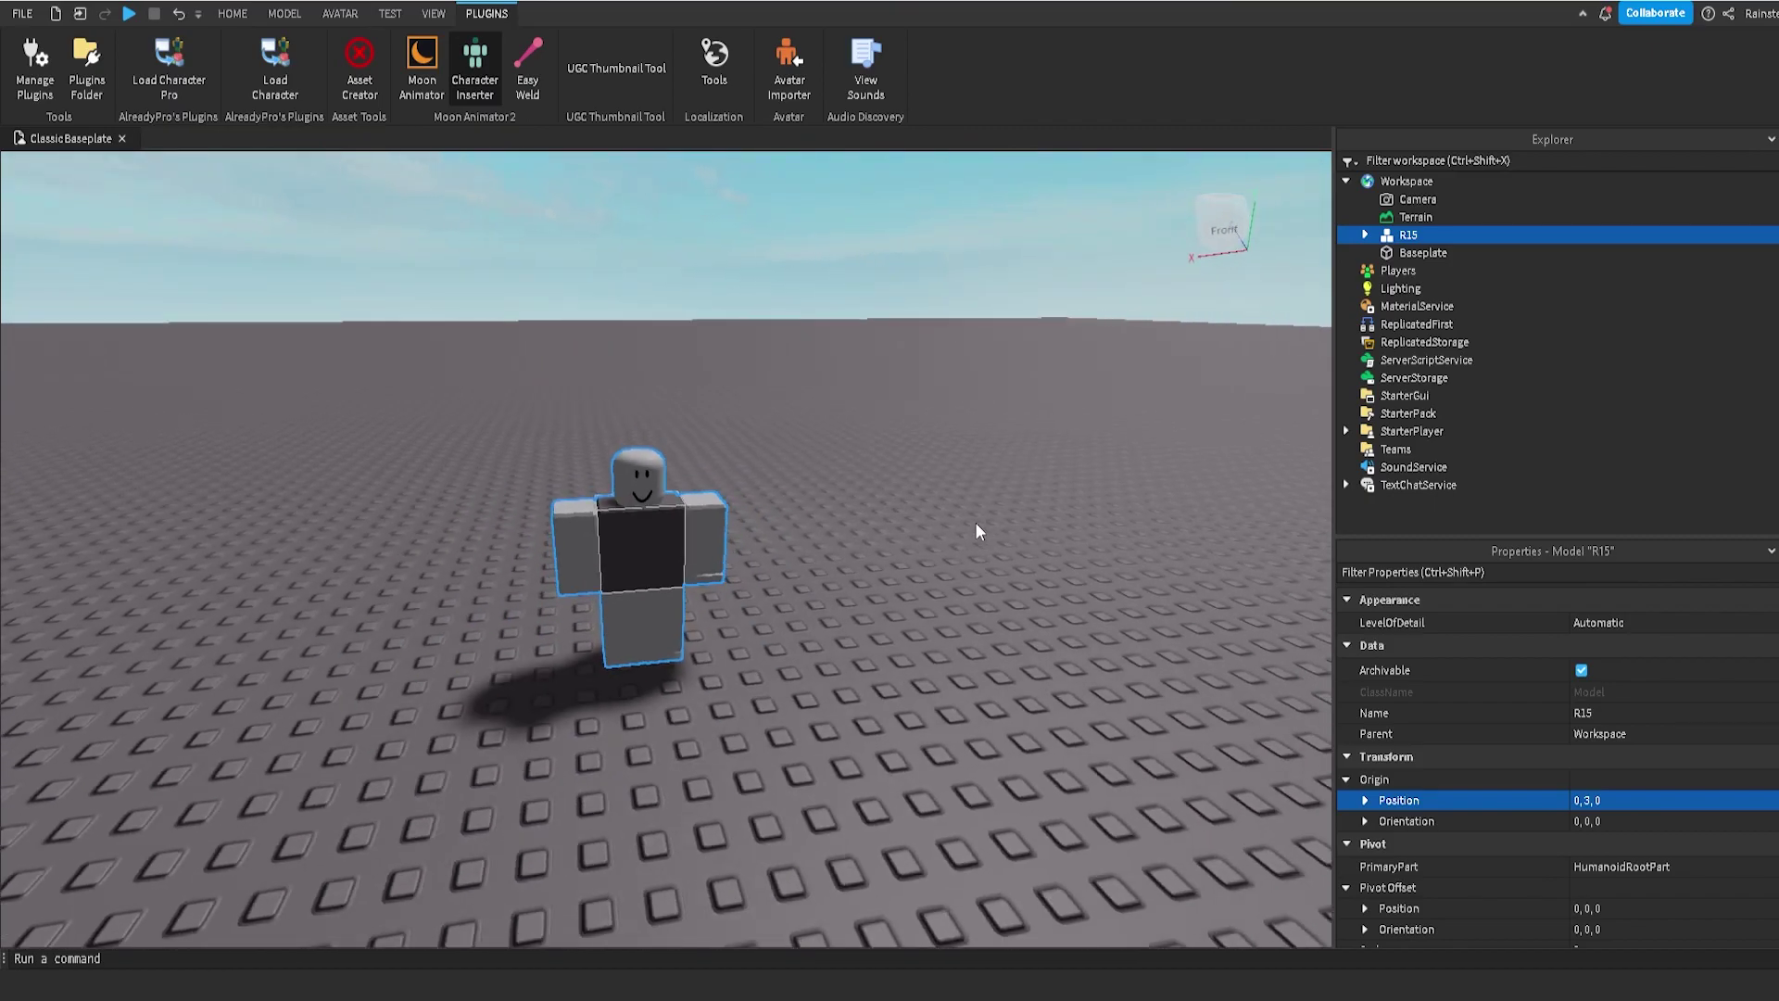
Step: Insert a MeshPart into Workspace
scroll(975, 521, "up", 3)
left_click(1395, 179)
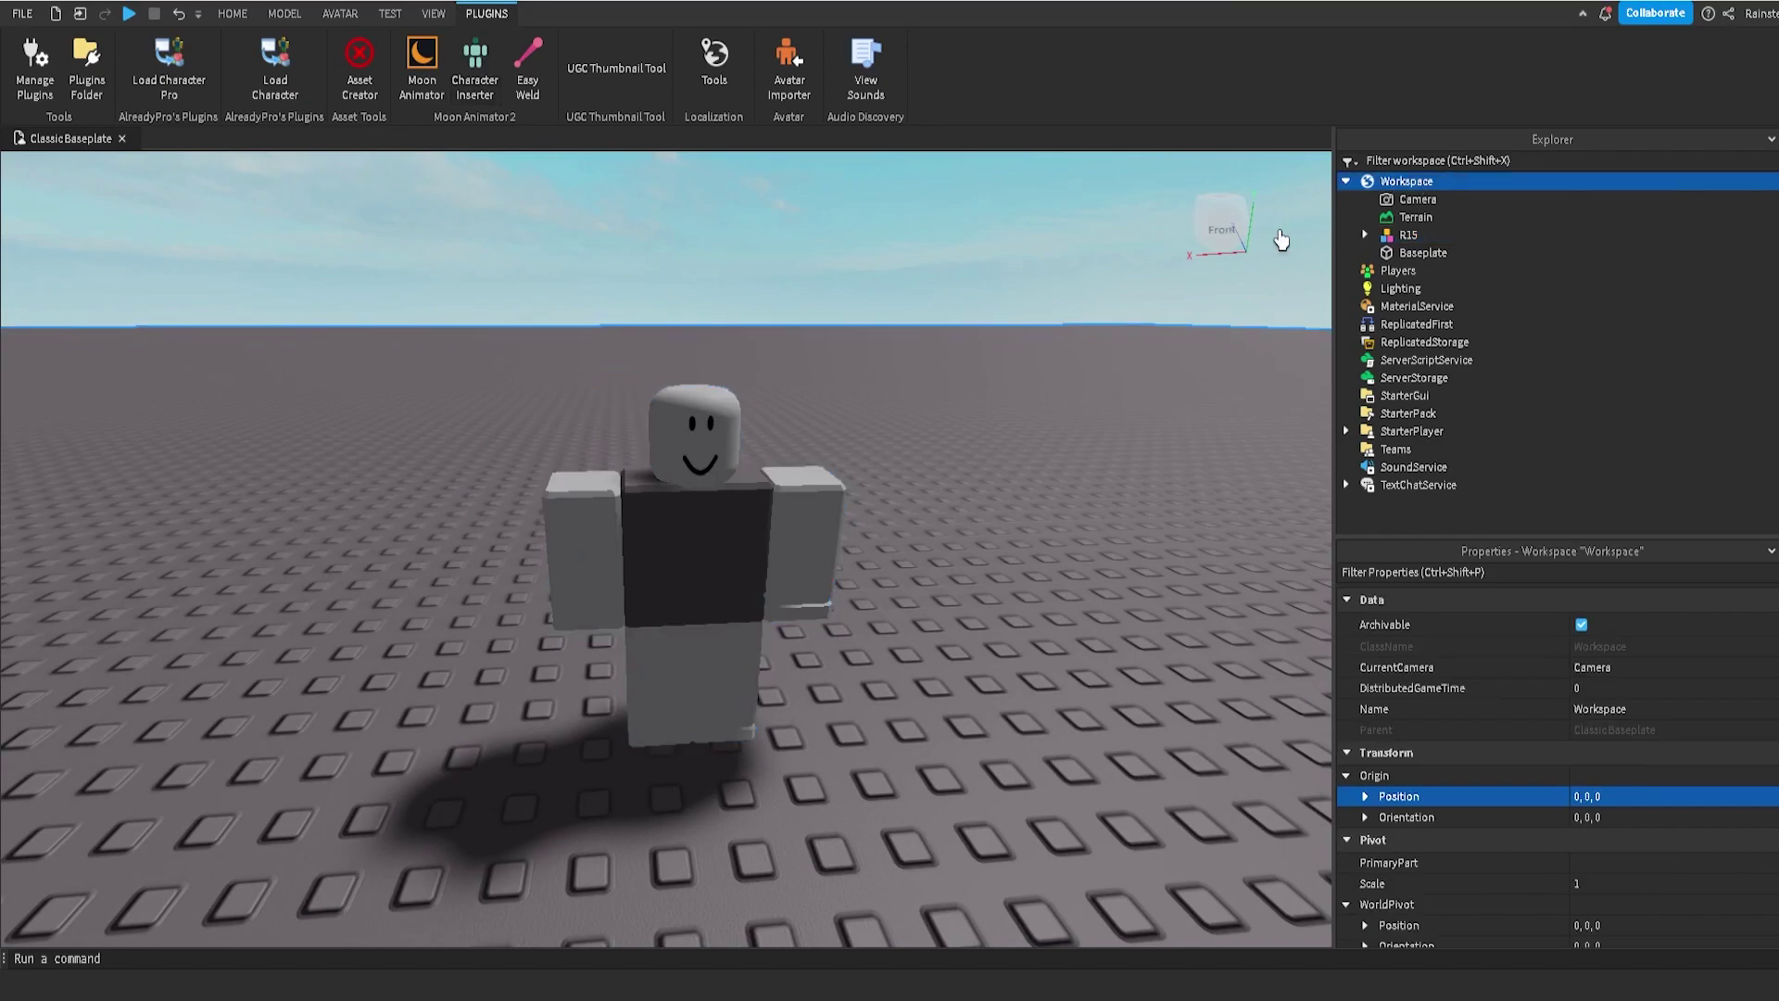
left_click(1446, 182)
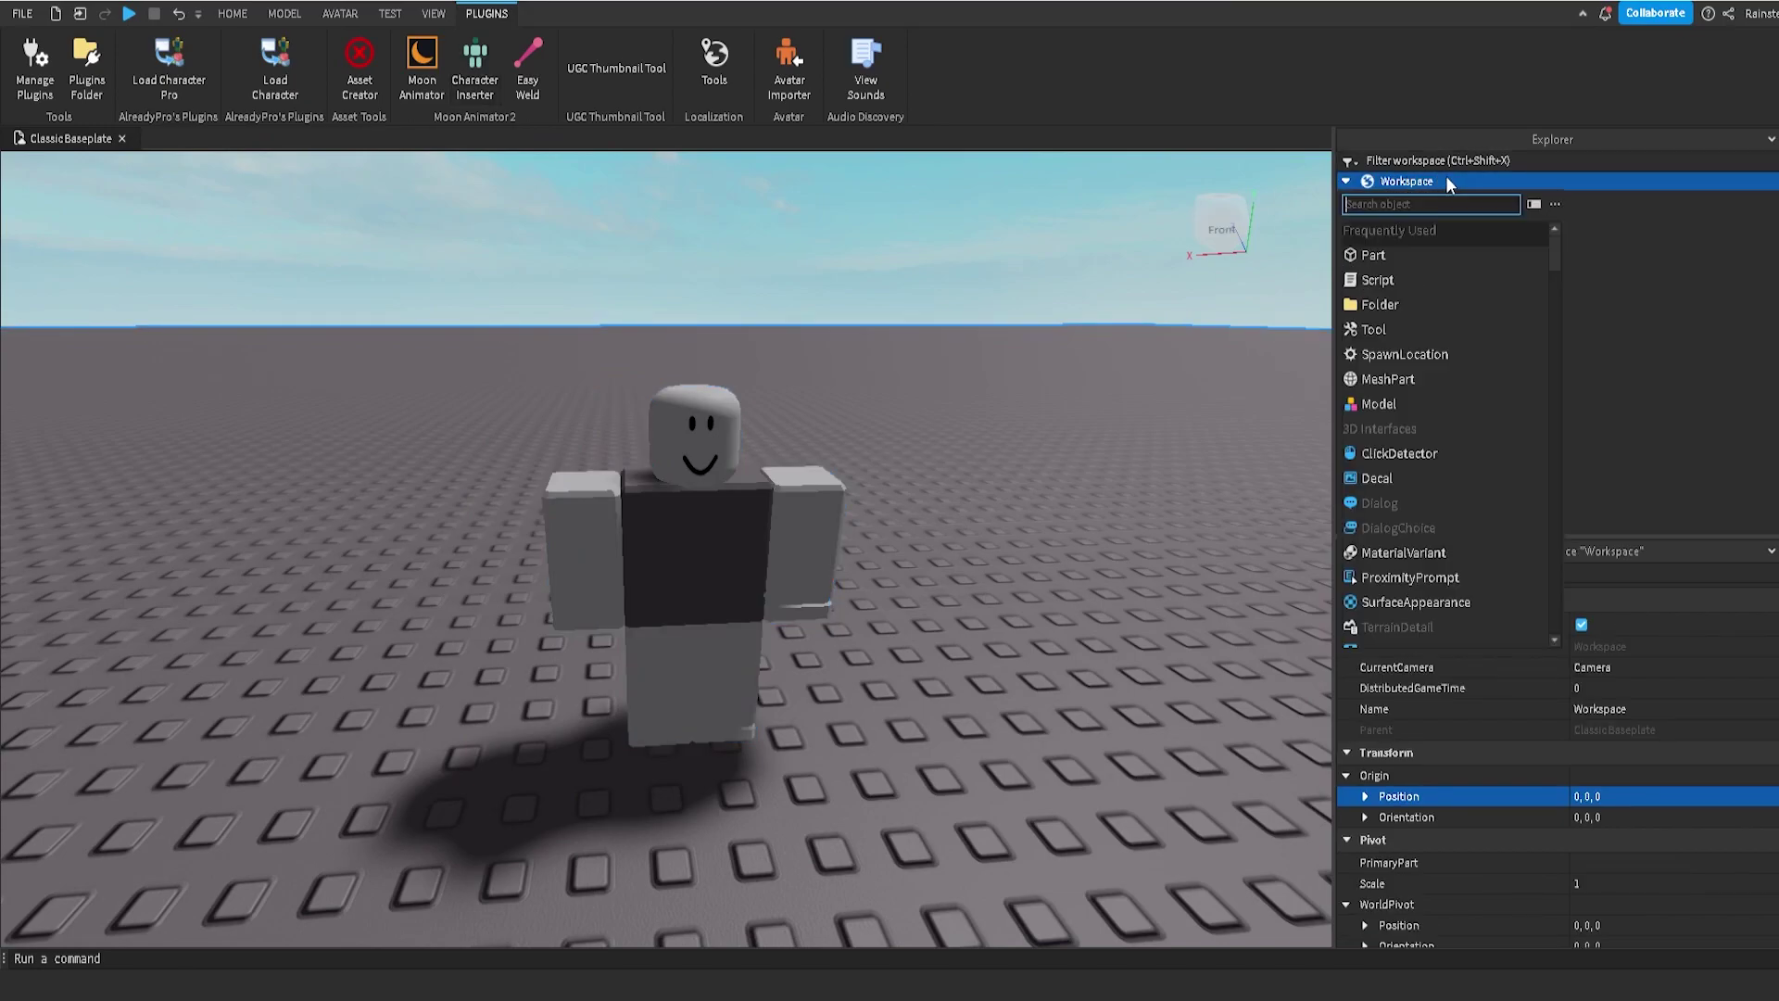
type("mes")
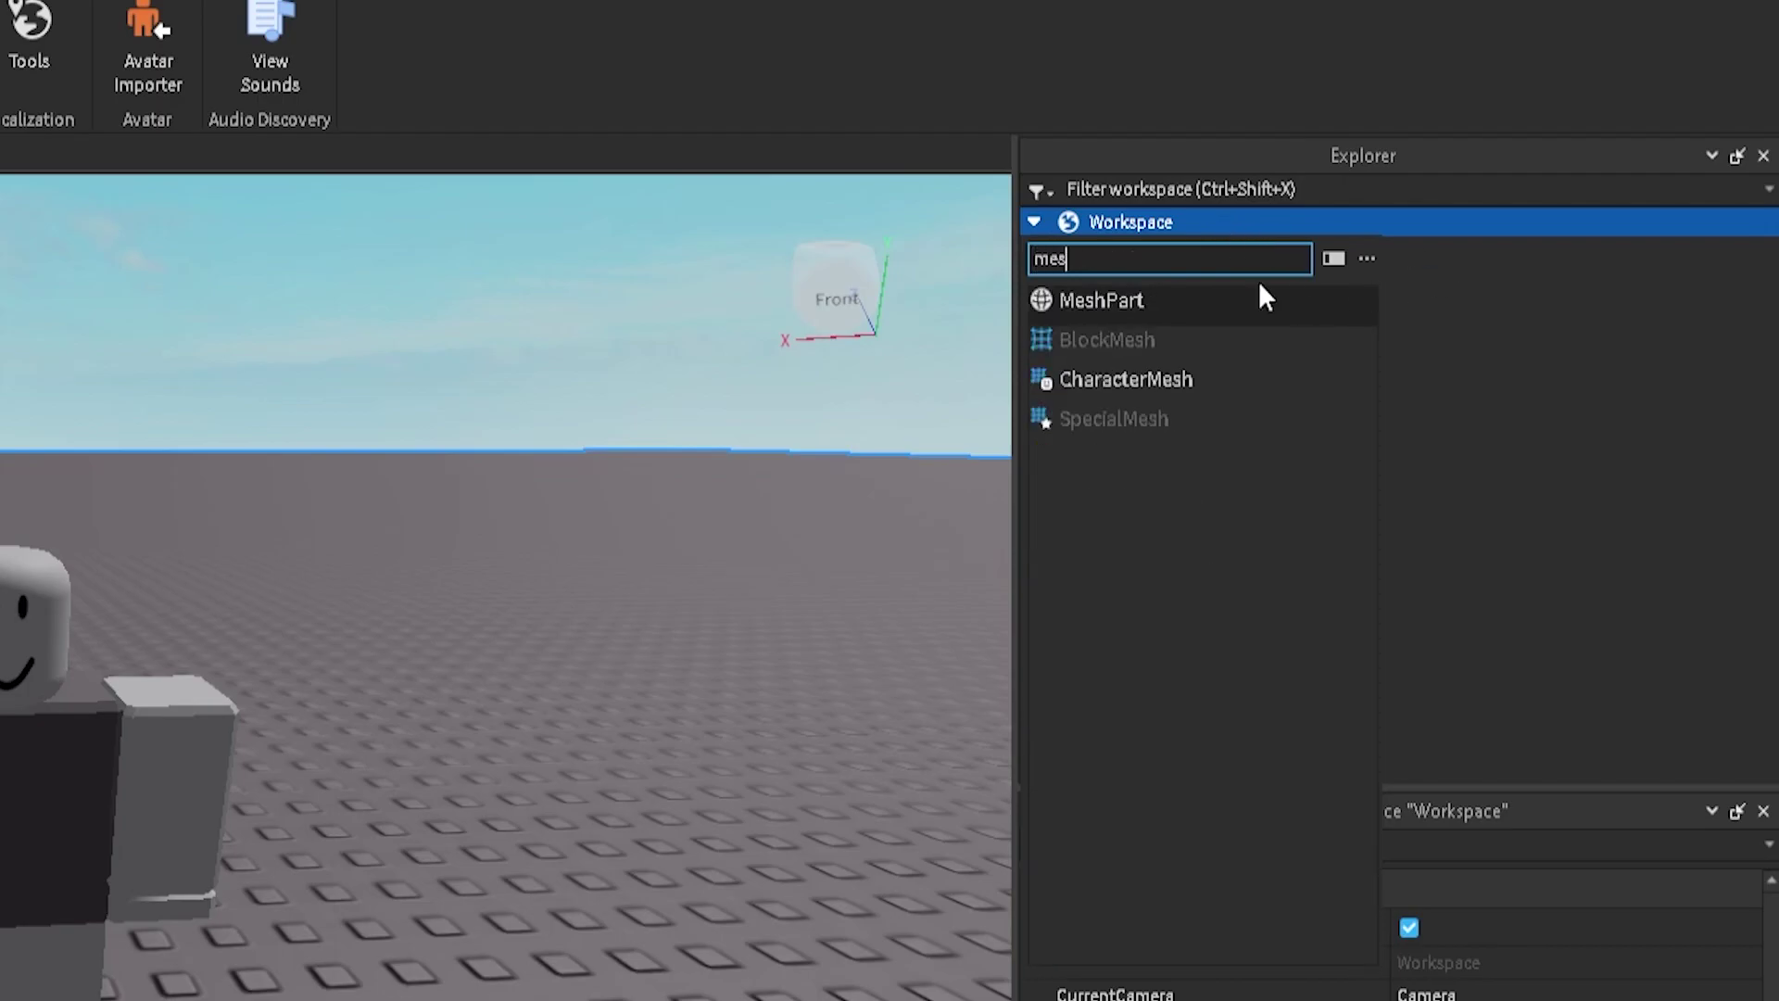
left_click(1258, 295)
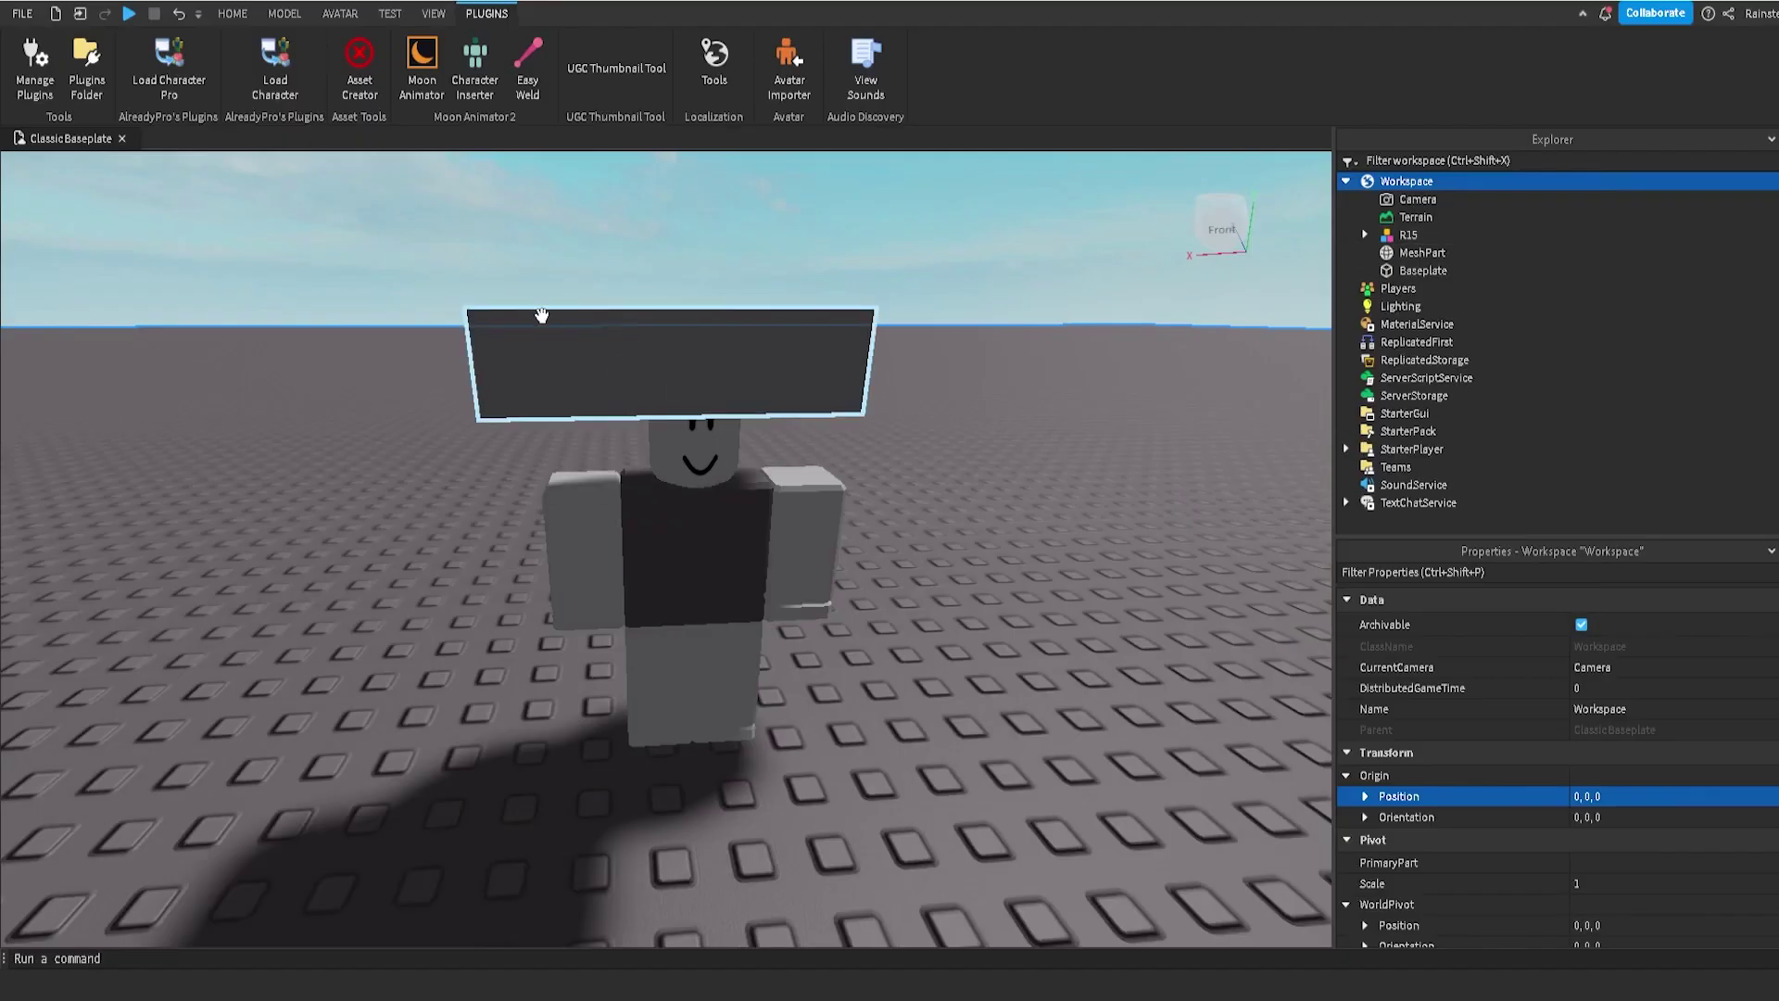
Step: Move the new MeshPart off the R15 dummy's head and place it on the baseplate beside the dummy
left_click(601, 356)
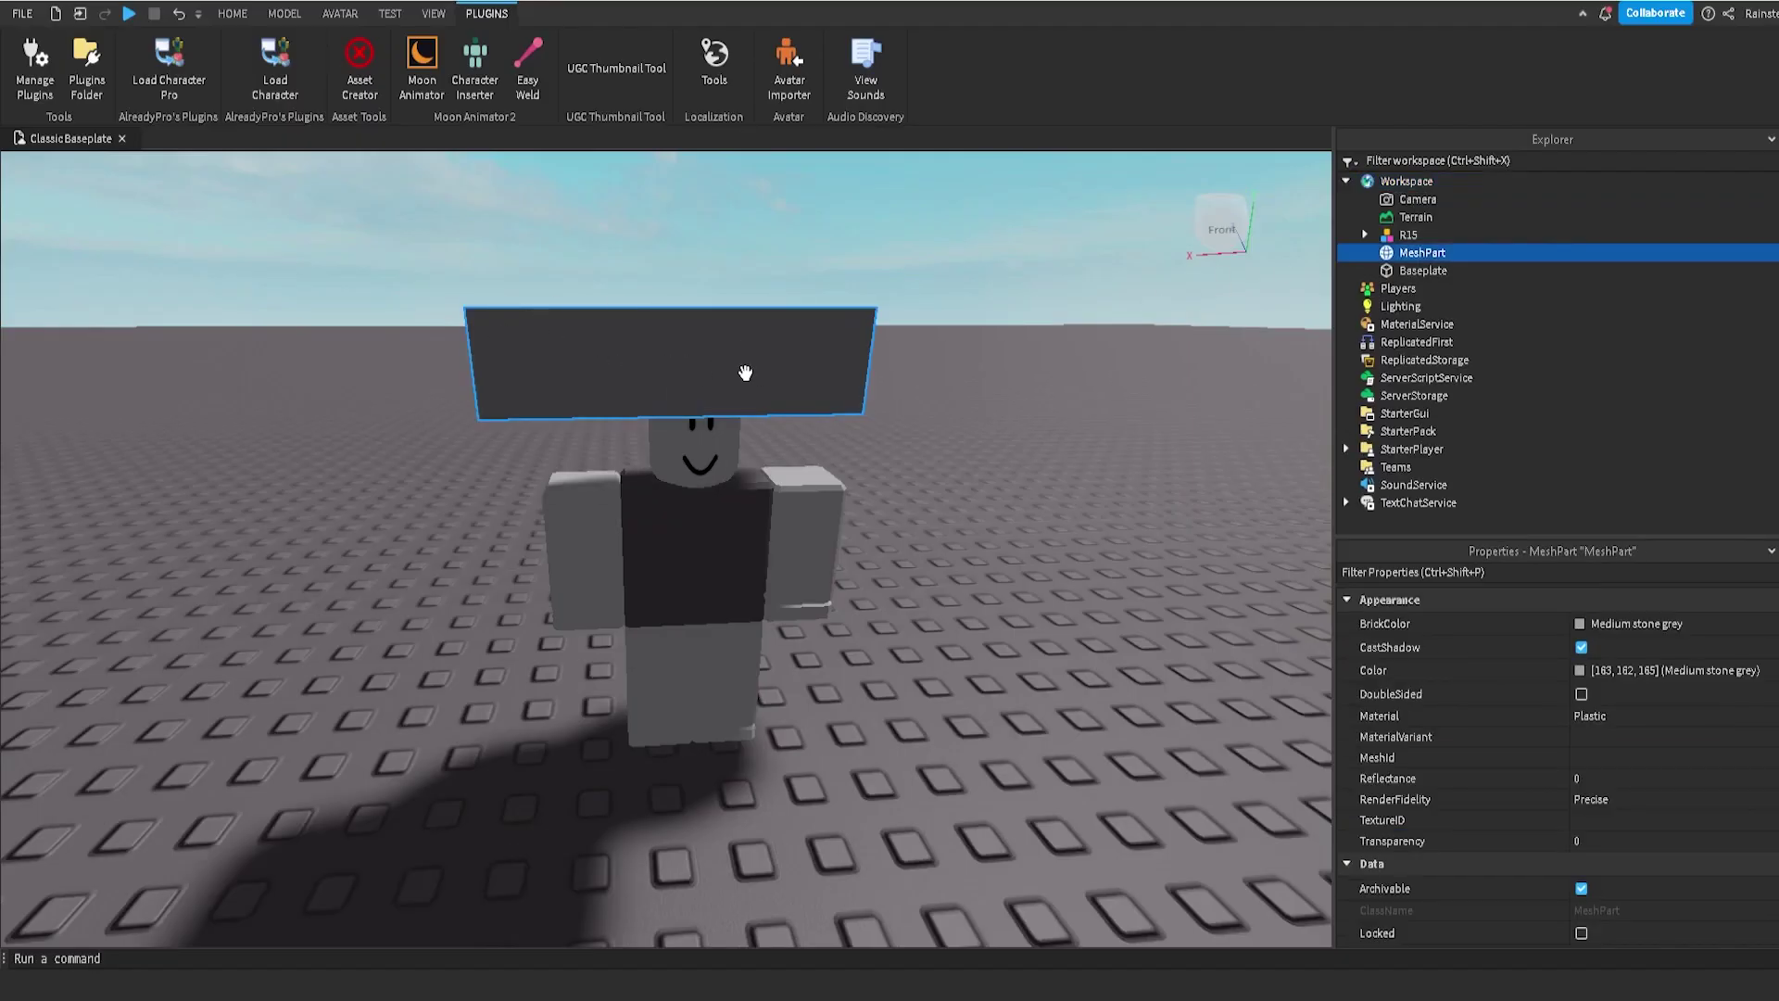
left_click_drag(806, 357, 1051, 739)
right_click_drag(1052, 738, 1052, 739)
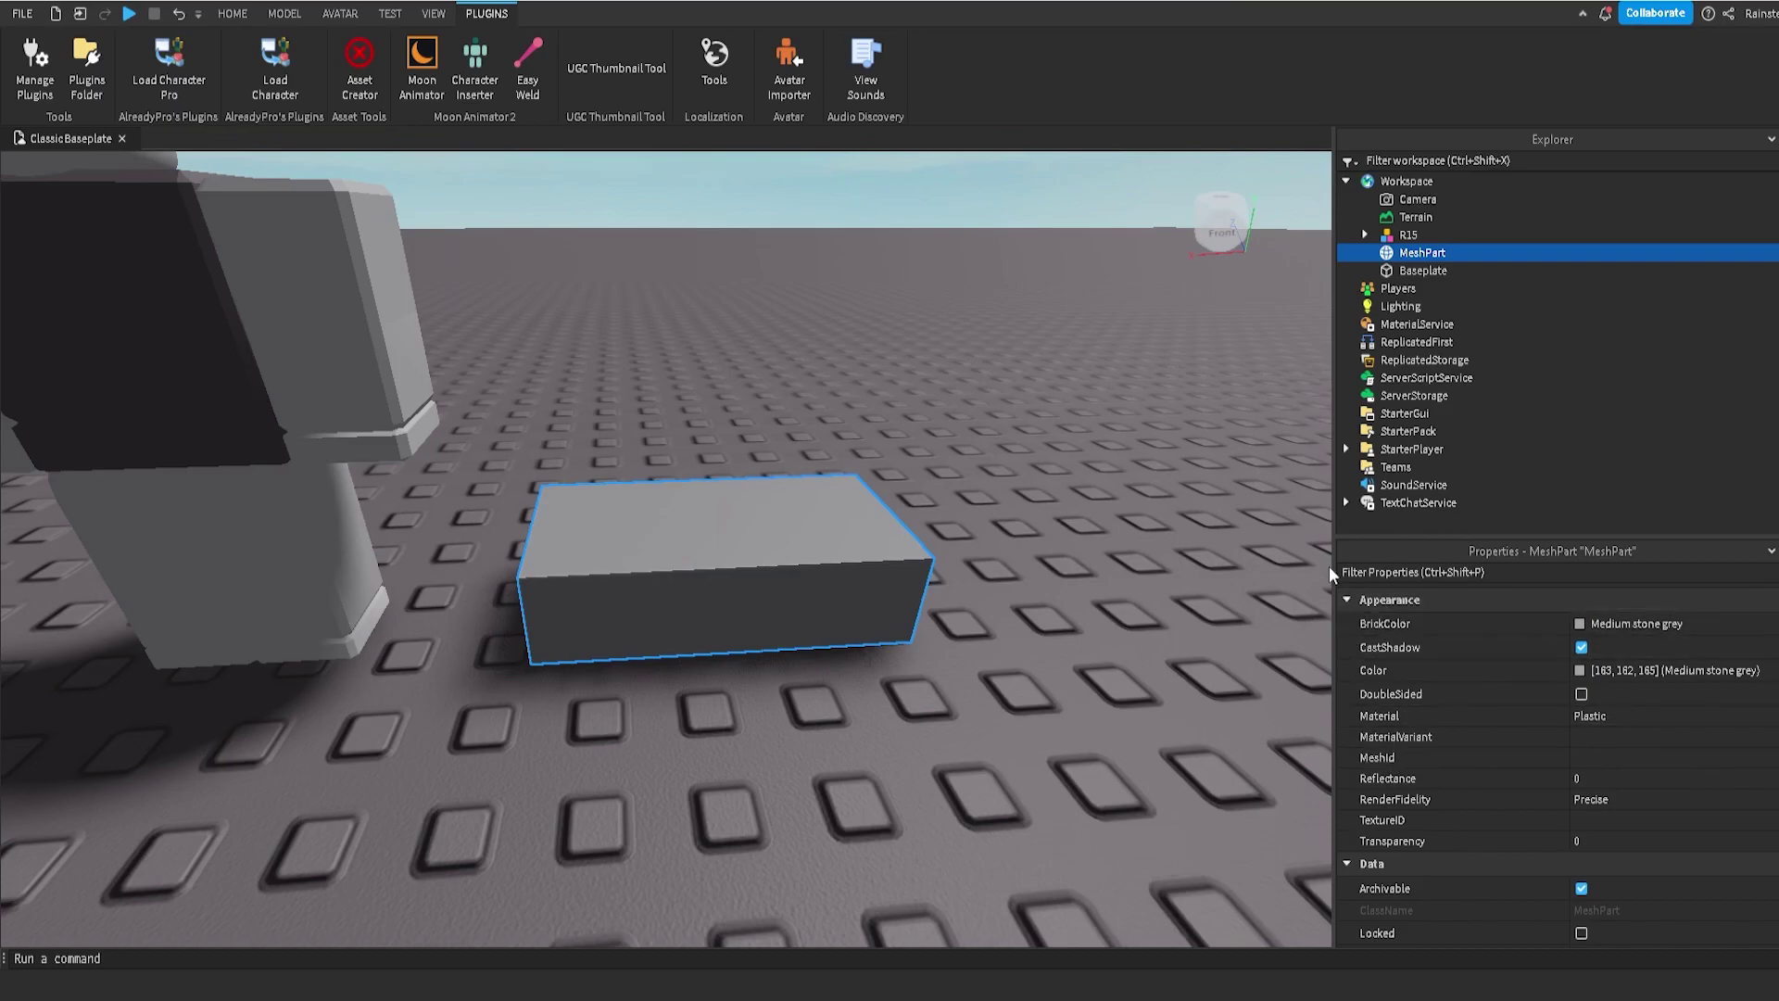
Step: Load the exported banana monkey OBJ file as the MeshPart's MeshId and decline moving the mesh to its stored location
left_click_drag(1331, 567, 1201, 567)
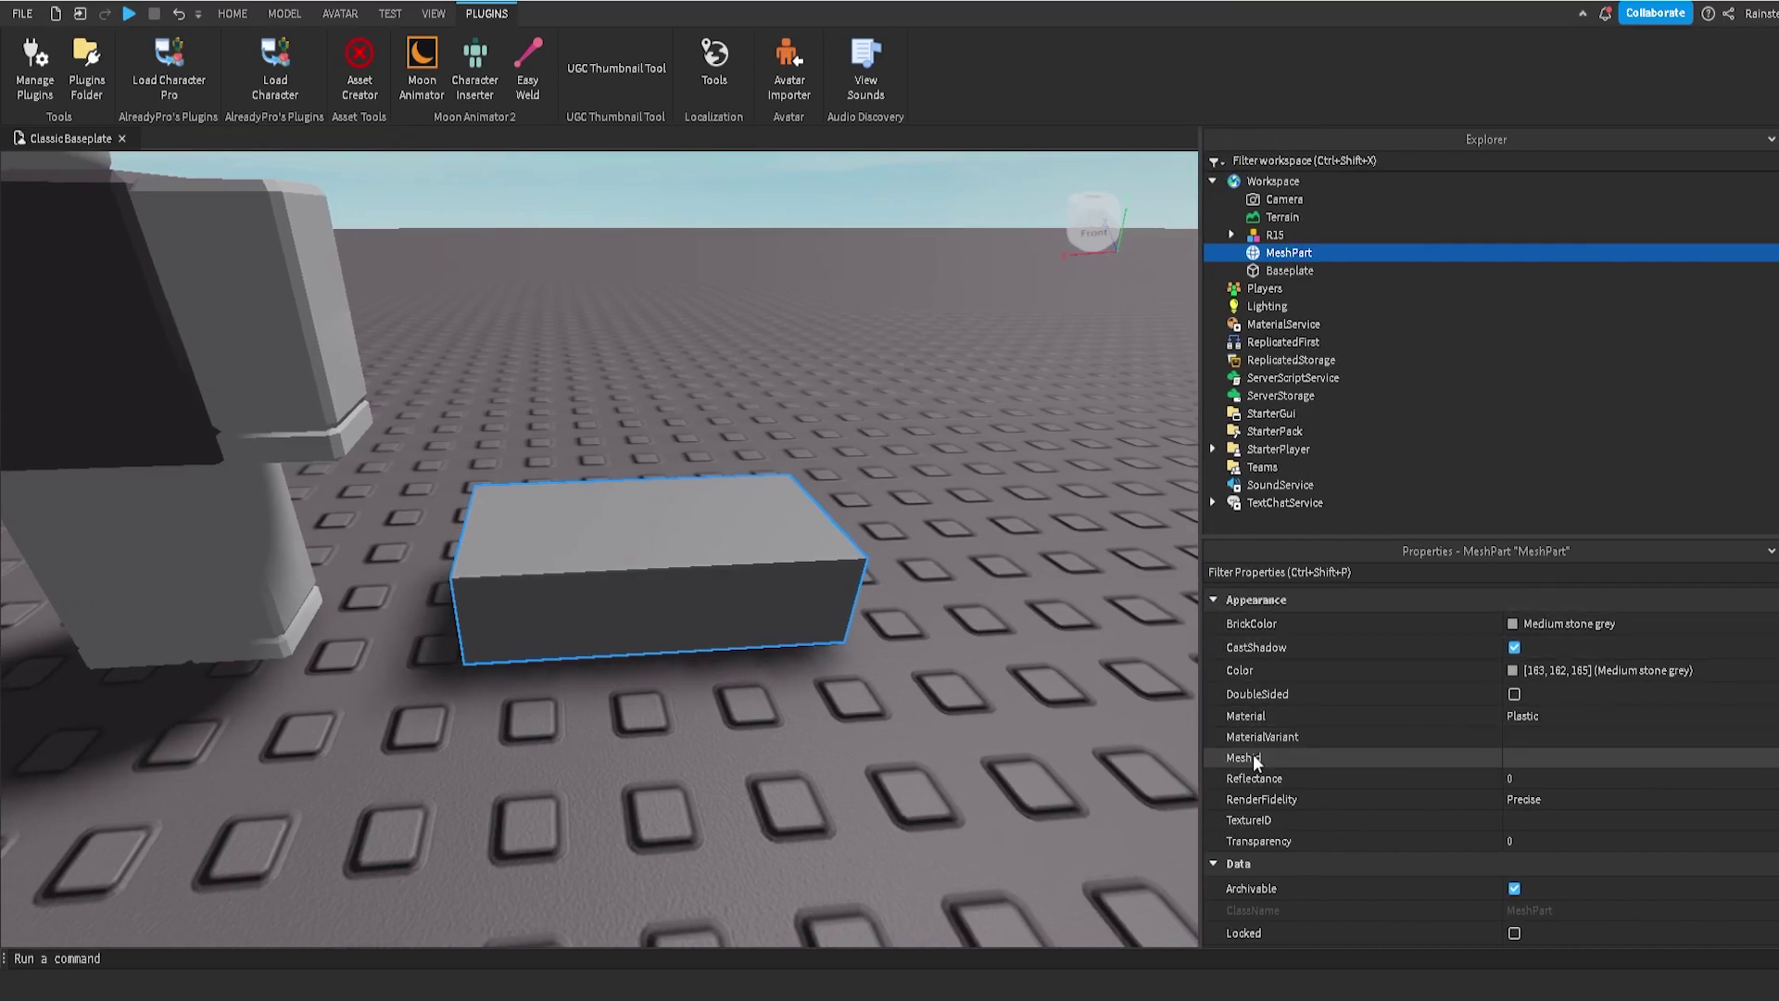
left_click(1256, 758)
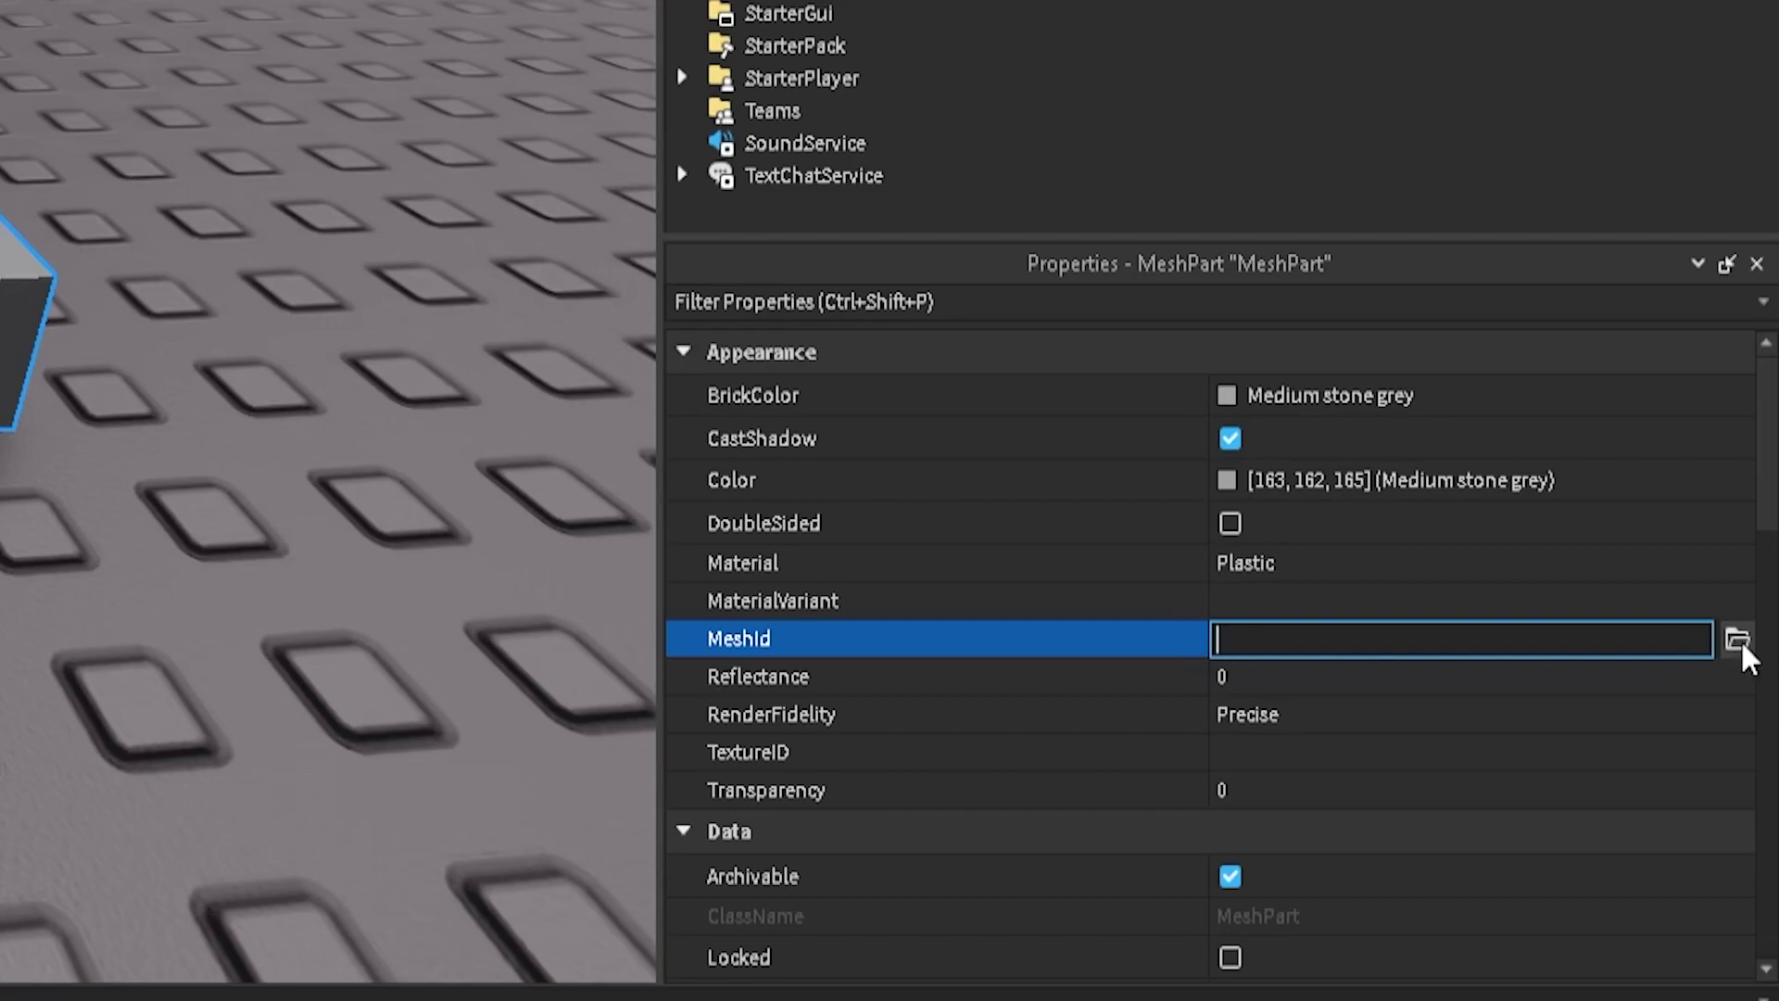
left_click(1737, 640)
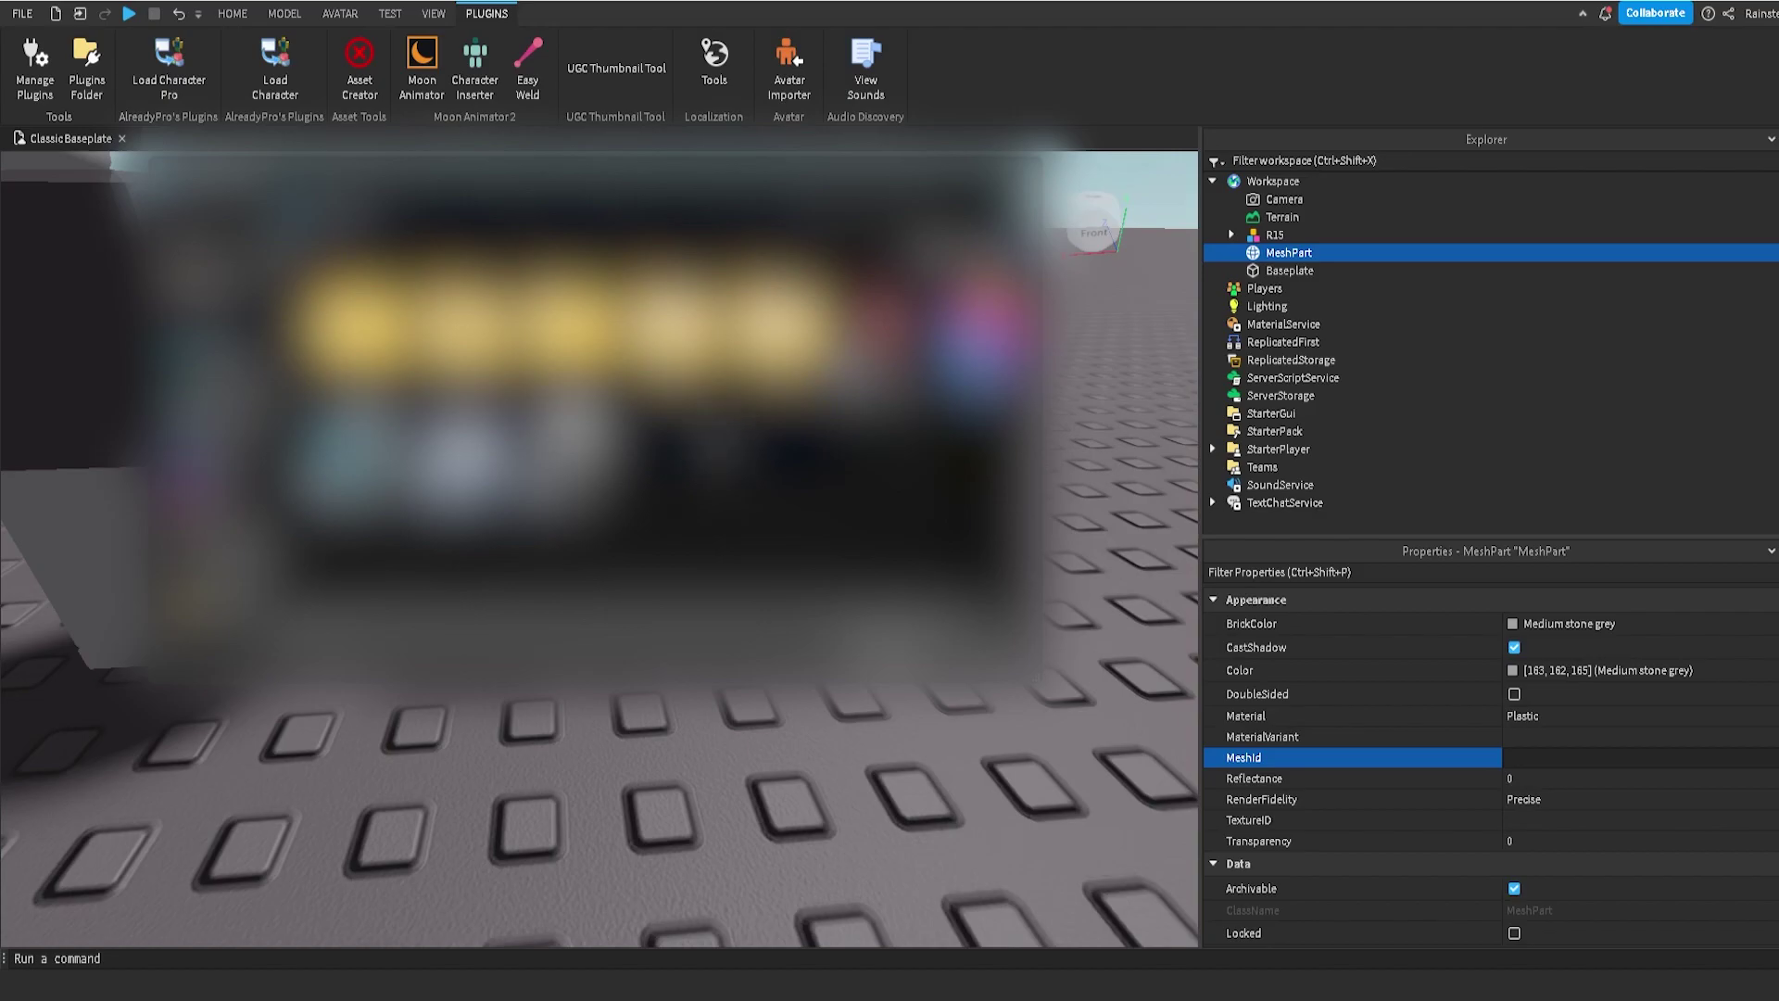
double_click(778, 382)
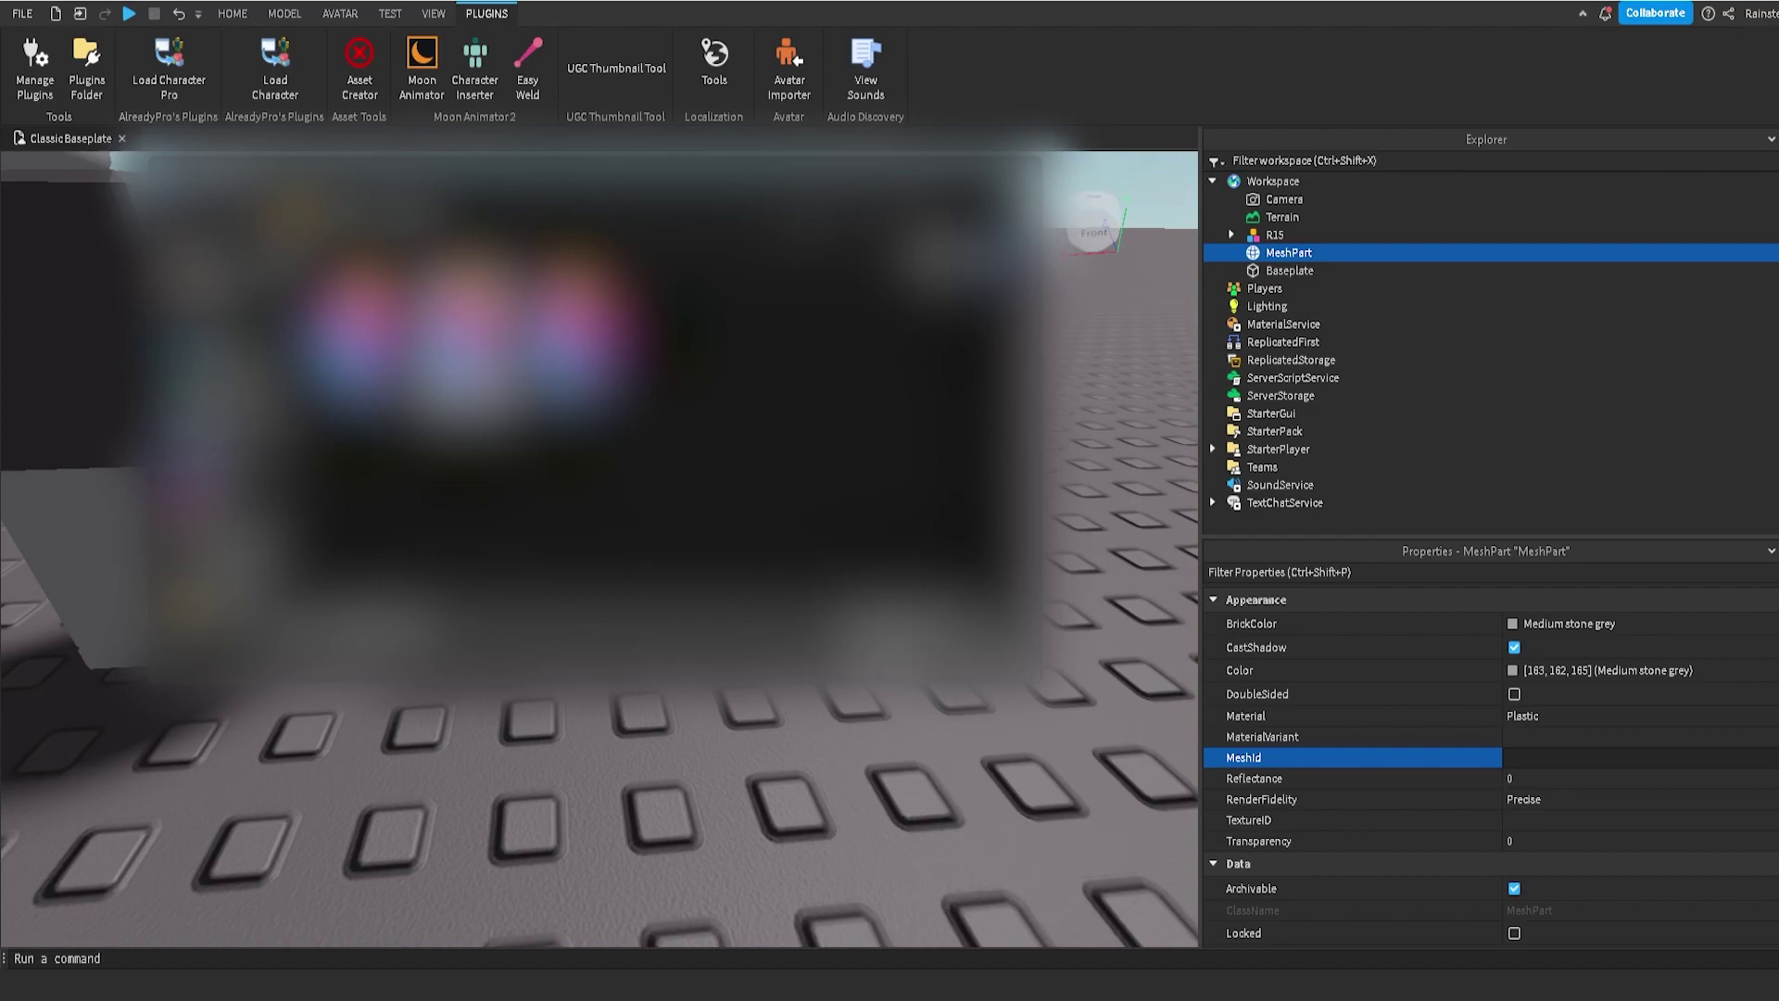
left_click(875, 664)
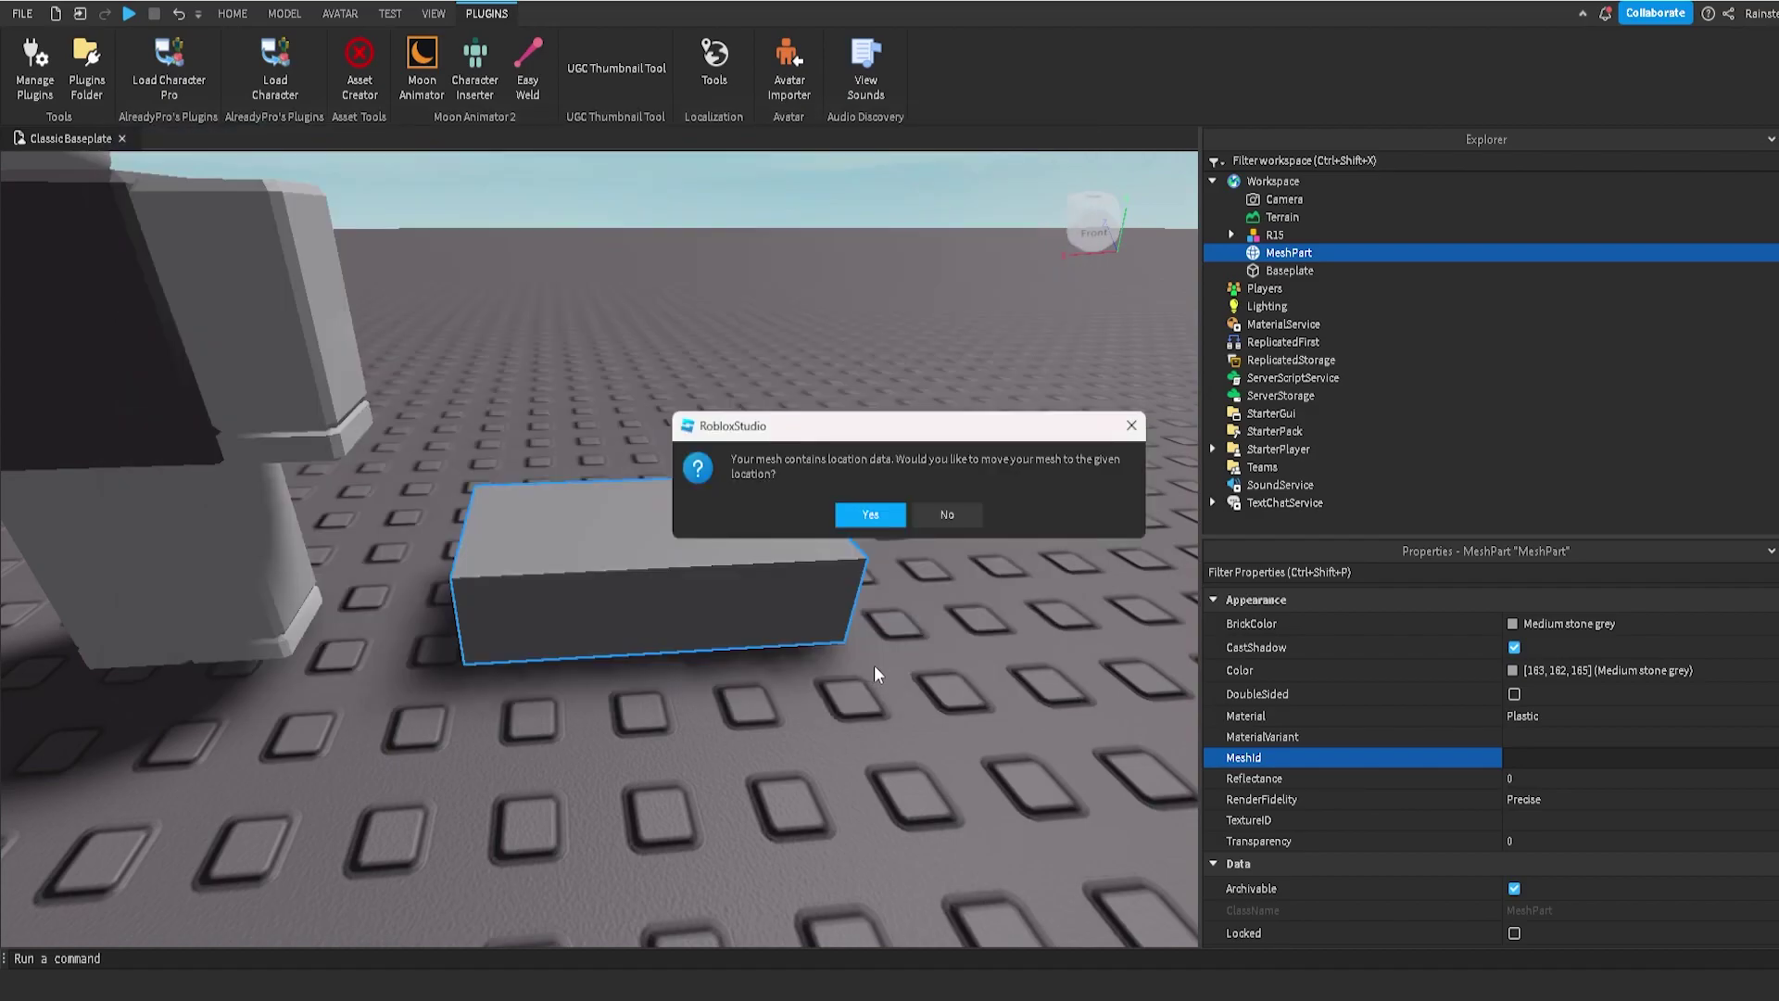
left_click_drag(844, 424, 709, 360)
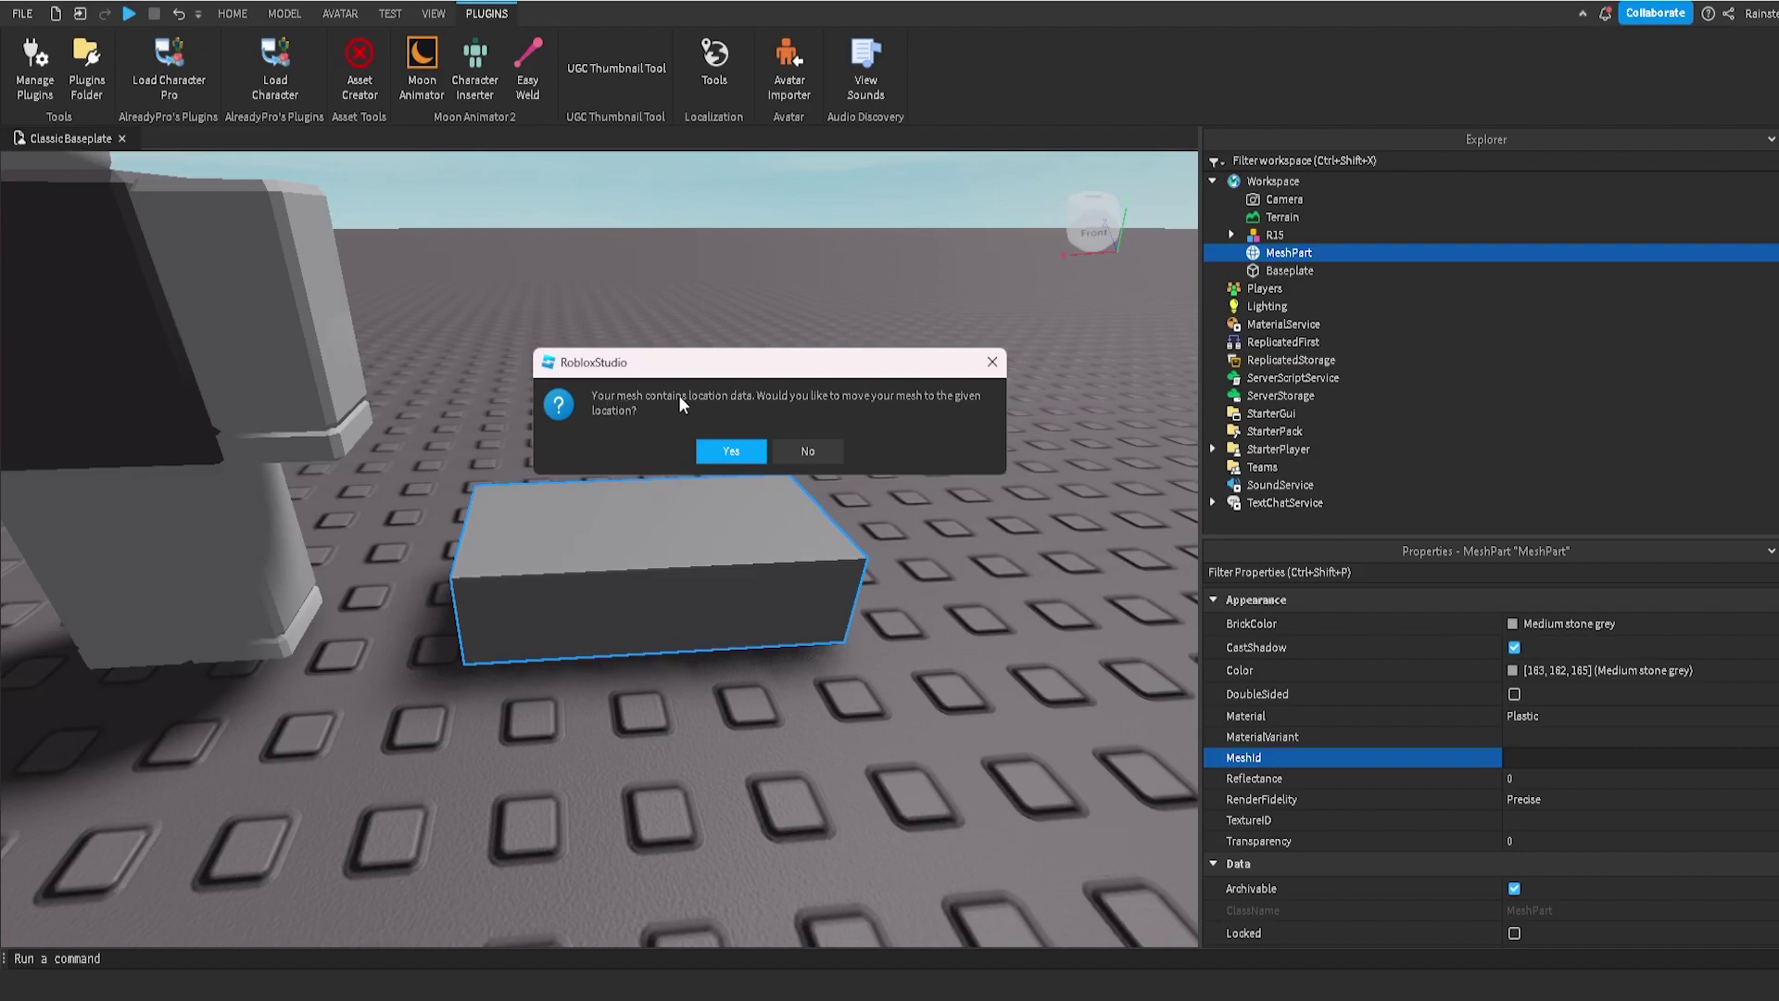
left_click(840, 438)
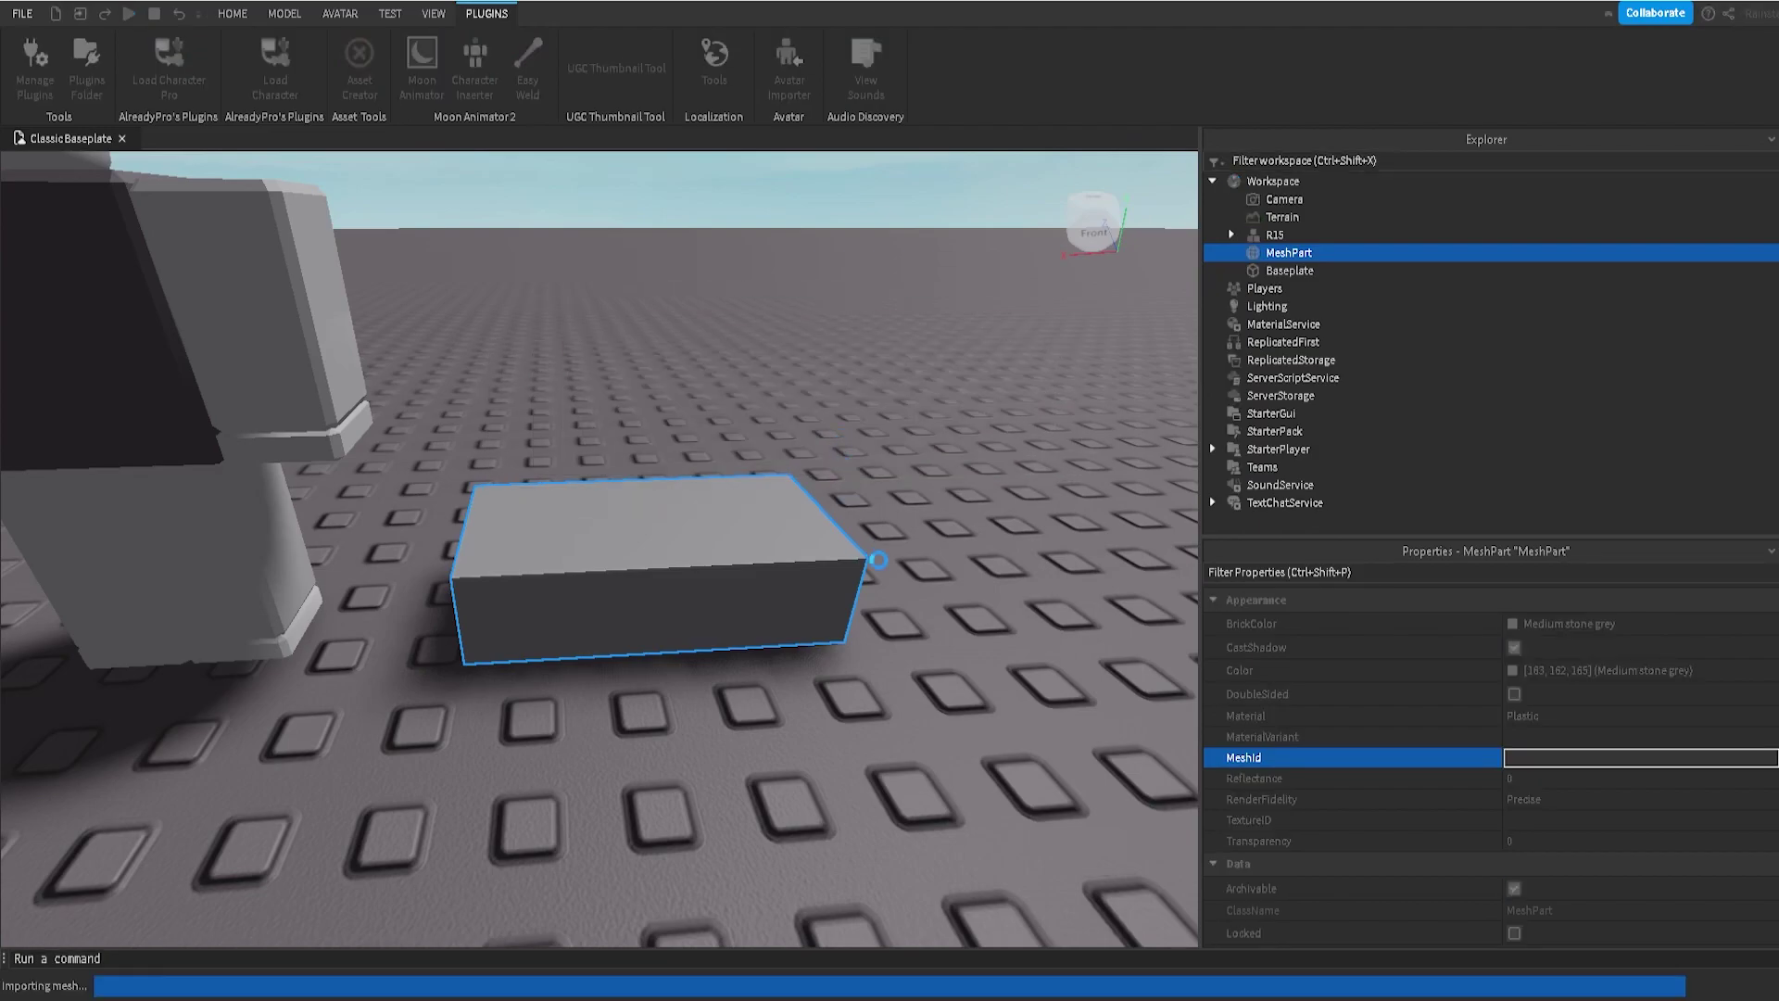
Step: Examine the imported banana monkey mesh and its texture from the front and from behind
right_click_drag(749, 461, 726, 465)
key("w")
key("w")
key("s")
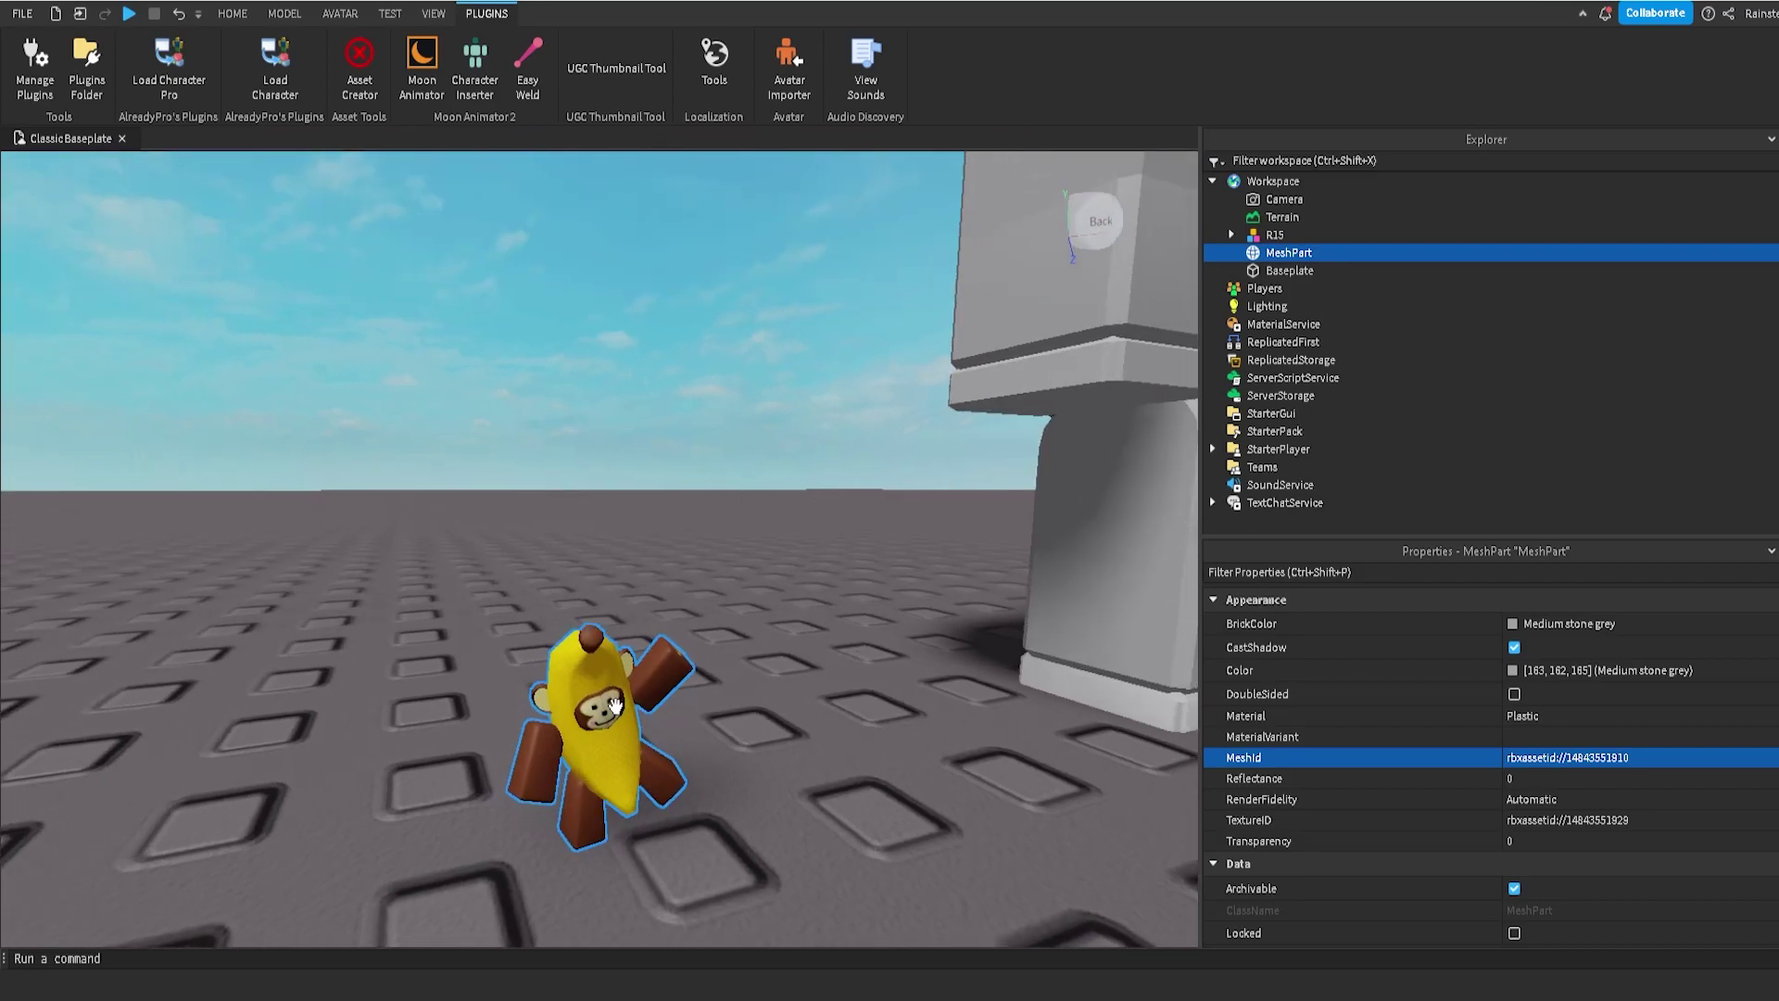
key("s")
right_click_drag(718, 677, 717, 678)
key("w")
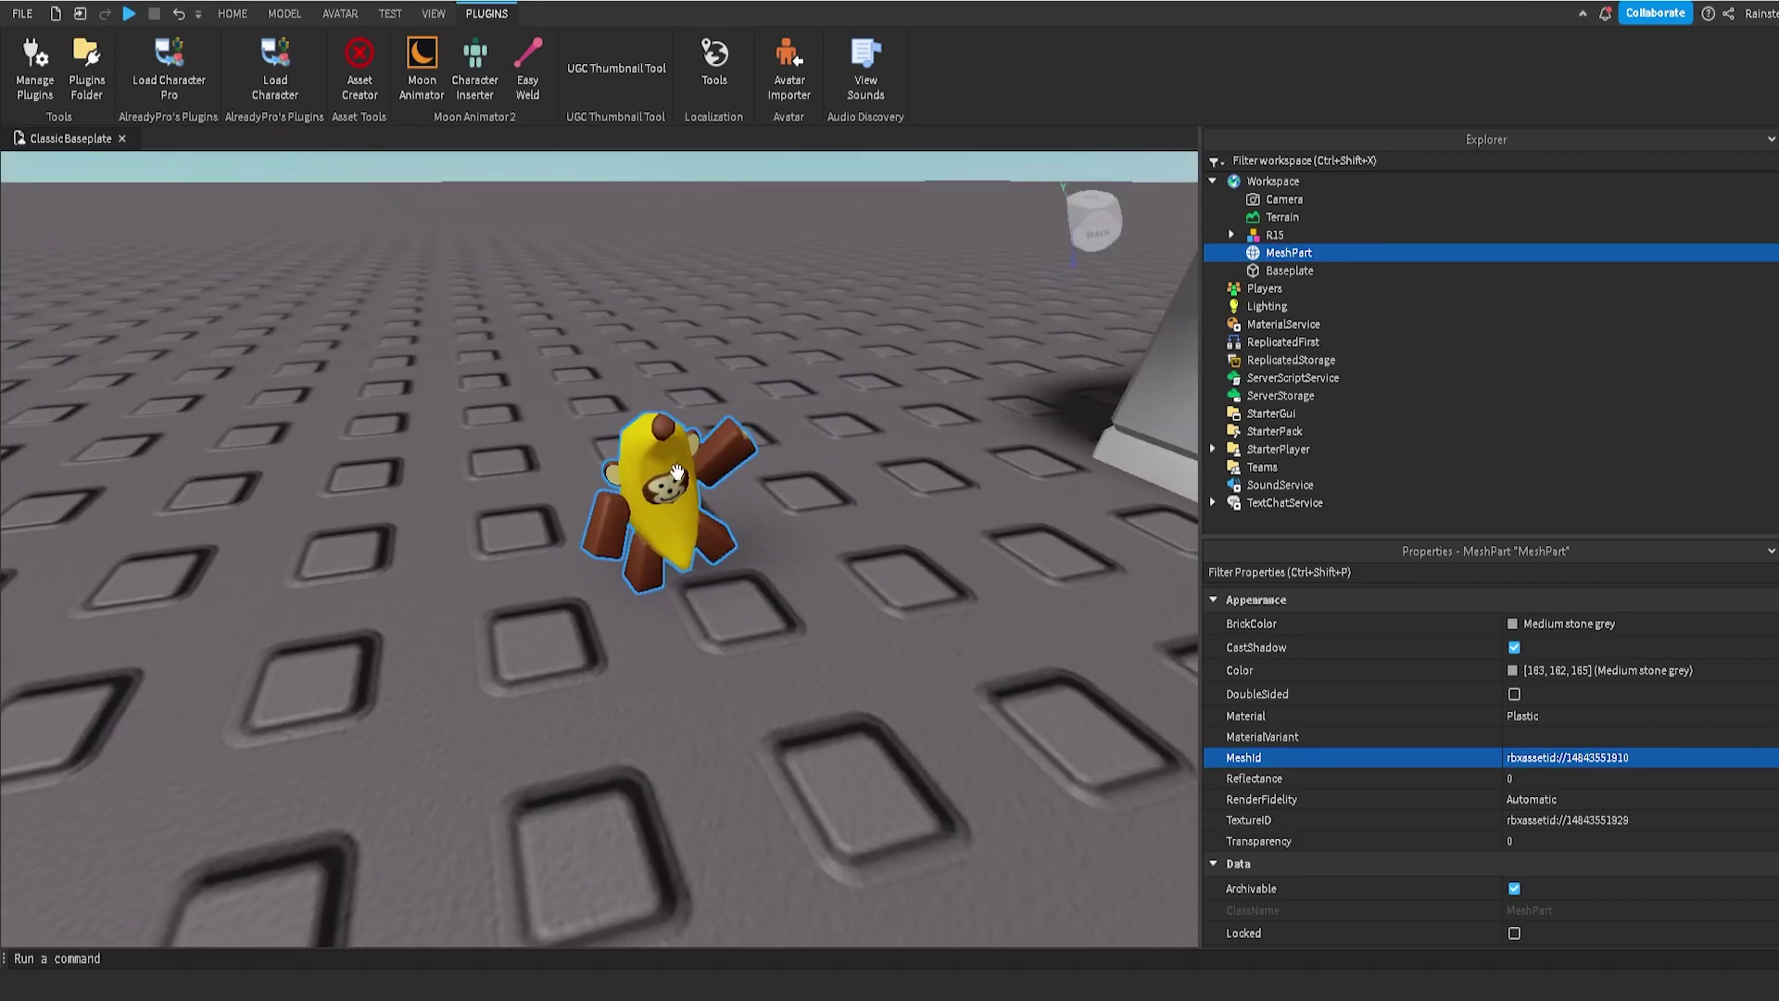
right_click_drag(721, 510, 721, 508)
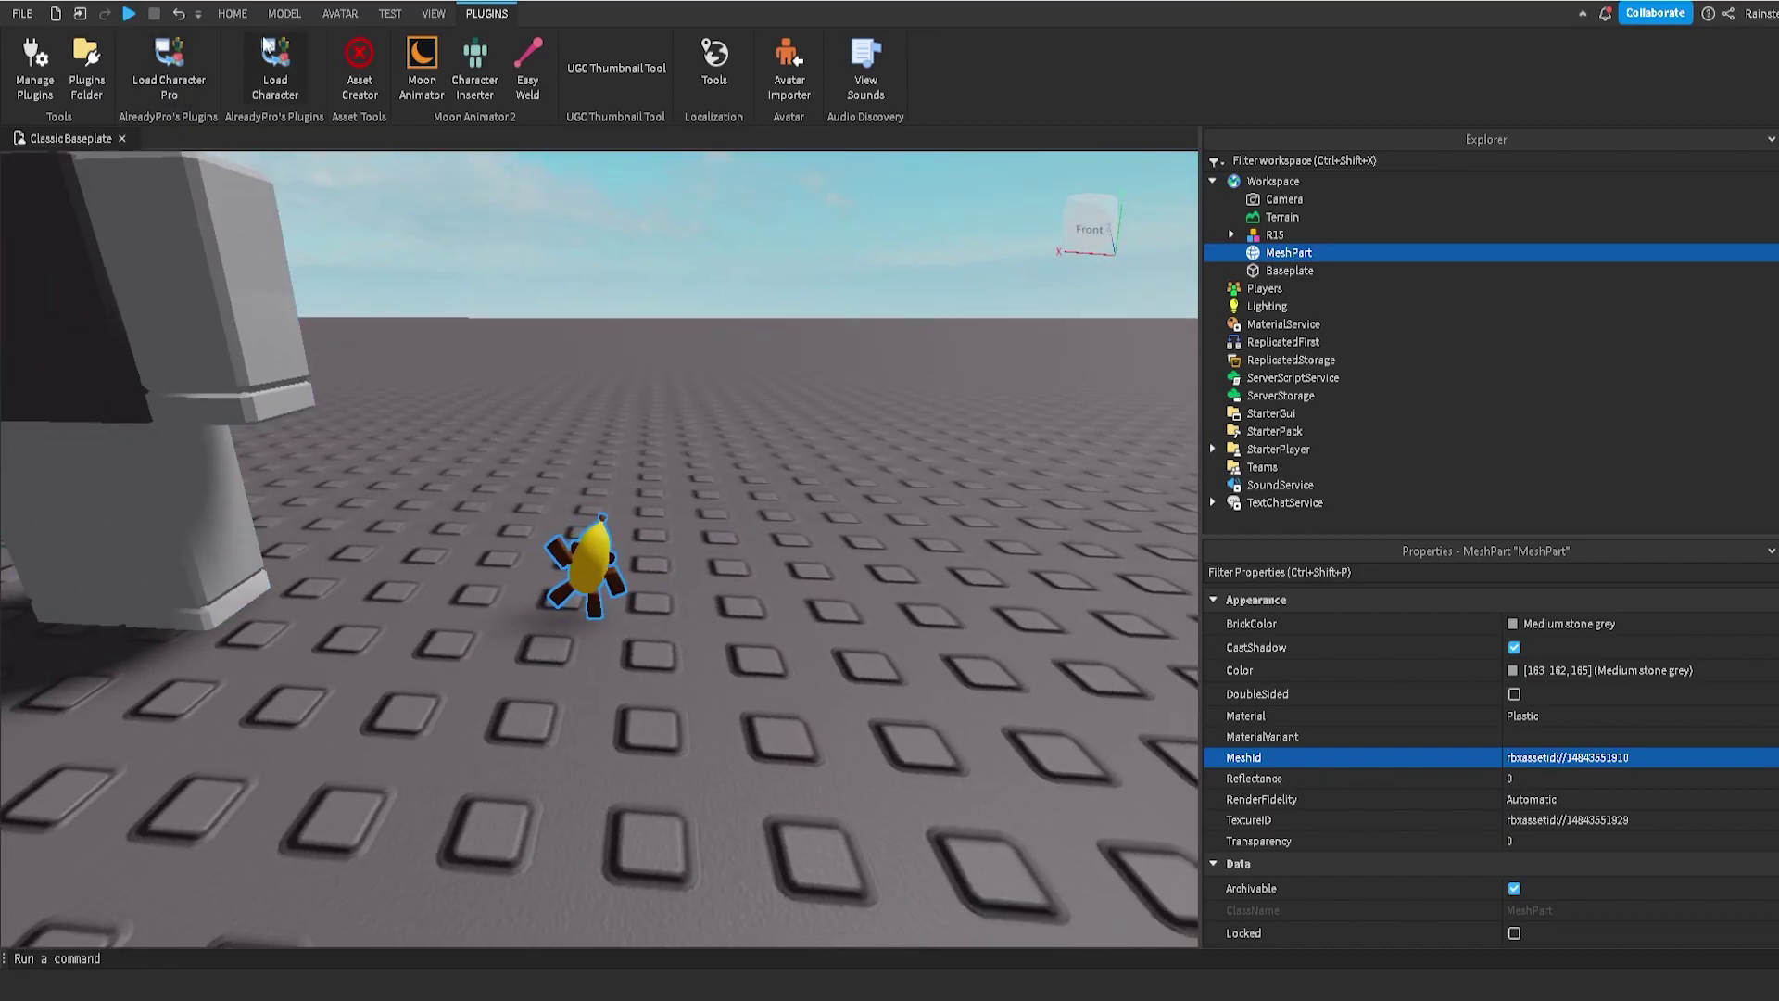
Step: Rotate the banana monkey mesh about its vertical axis to face the same way as the dummy and return to the Select tool
left_click(233, 13)
left_click(254, 55)
left_click_drag(649, 611, 450, 446)
scroll(760, 492, "down", 3)
left_click(775, 489)
right_click_drag(775, 489, 775, 488)
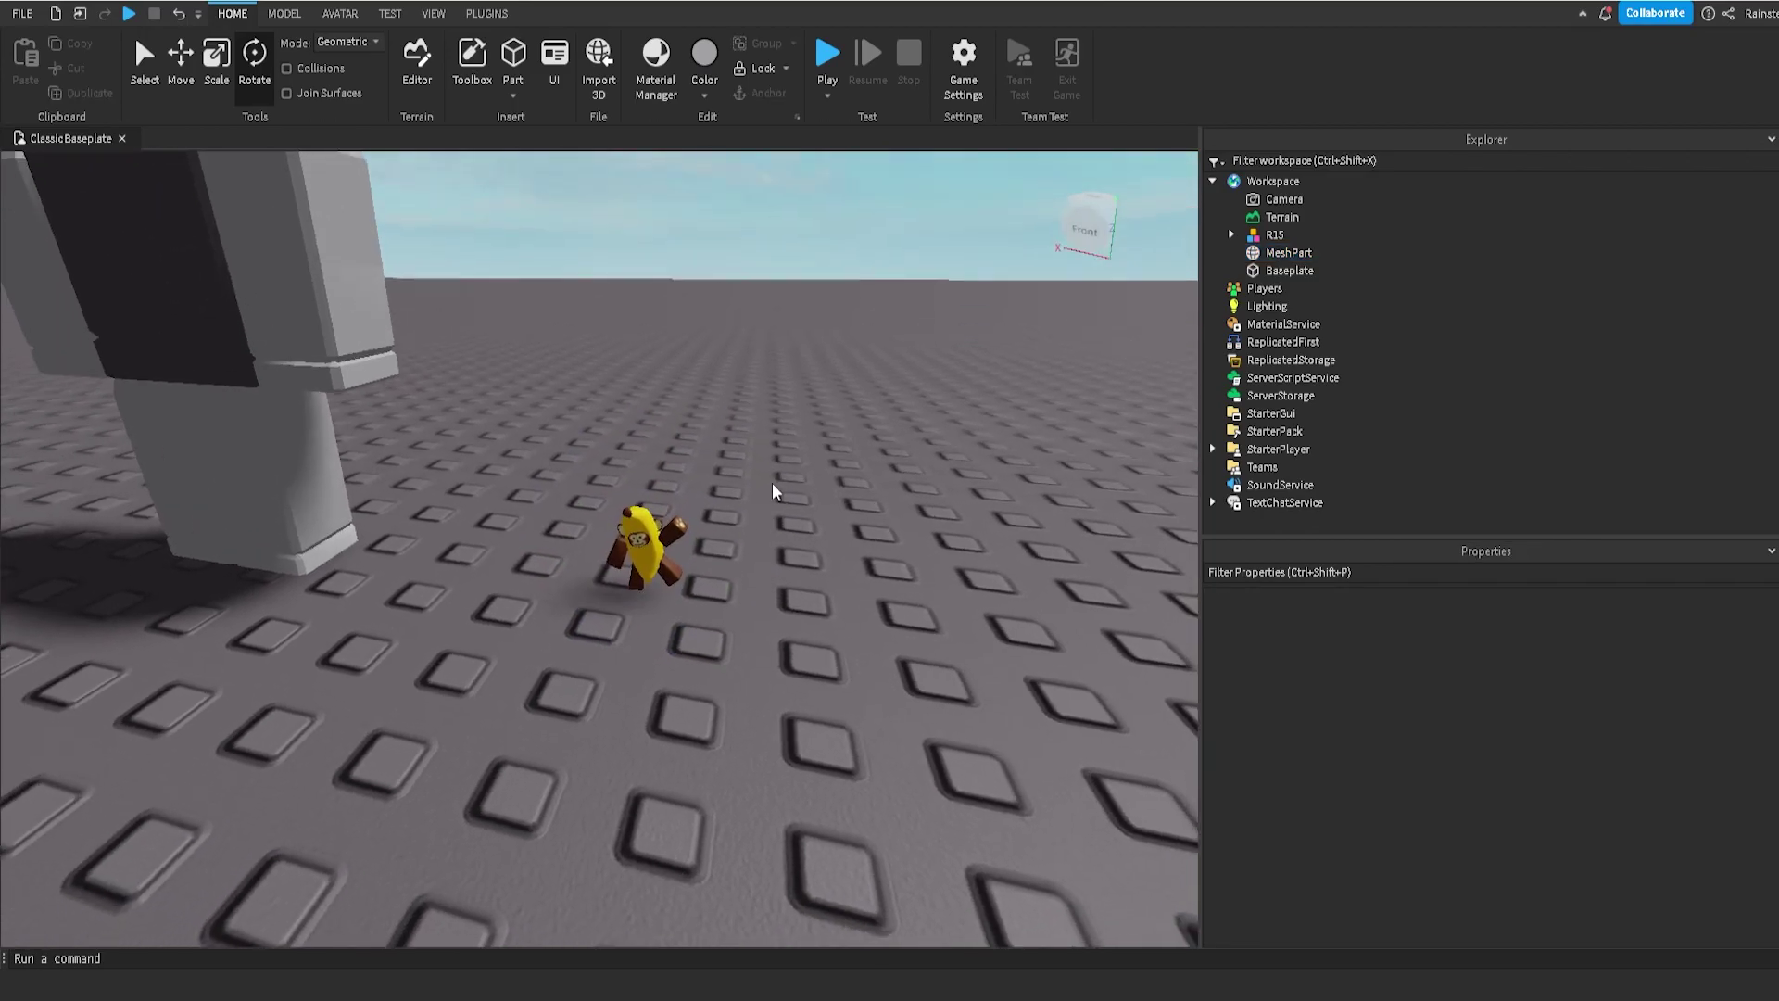
scroll(775, 488, "up", 2)
left_click(667, 500)
key("f")
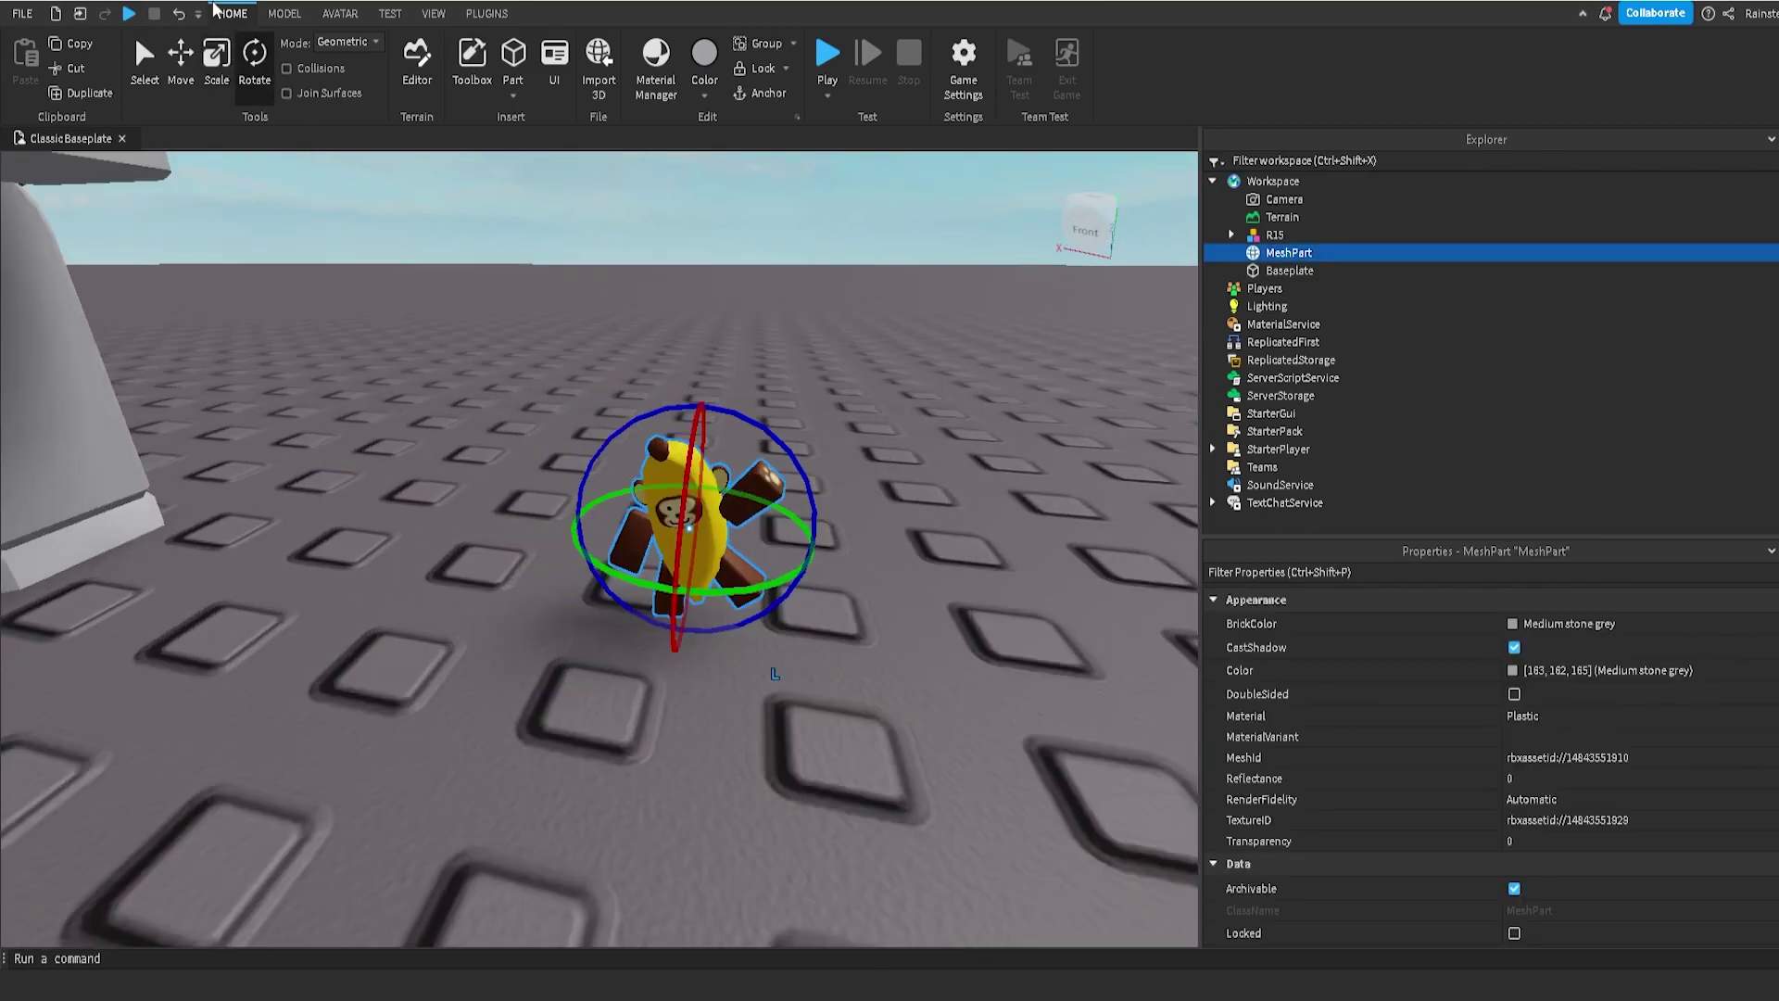
left_click(145, 63)
right_click_drag(817, 514, 817, 513)
Step: Open the MeshPart's TextureID value and highlight the asset ID
left_click(1335, 824)
scroll(1246, 831, "down", 1)
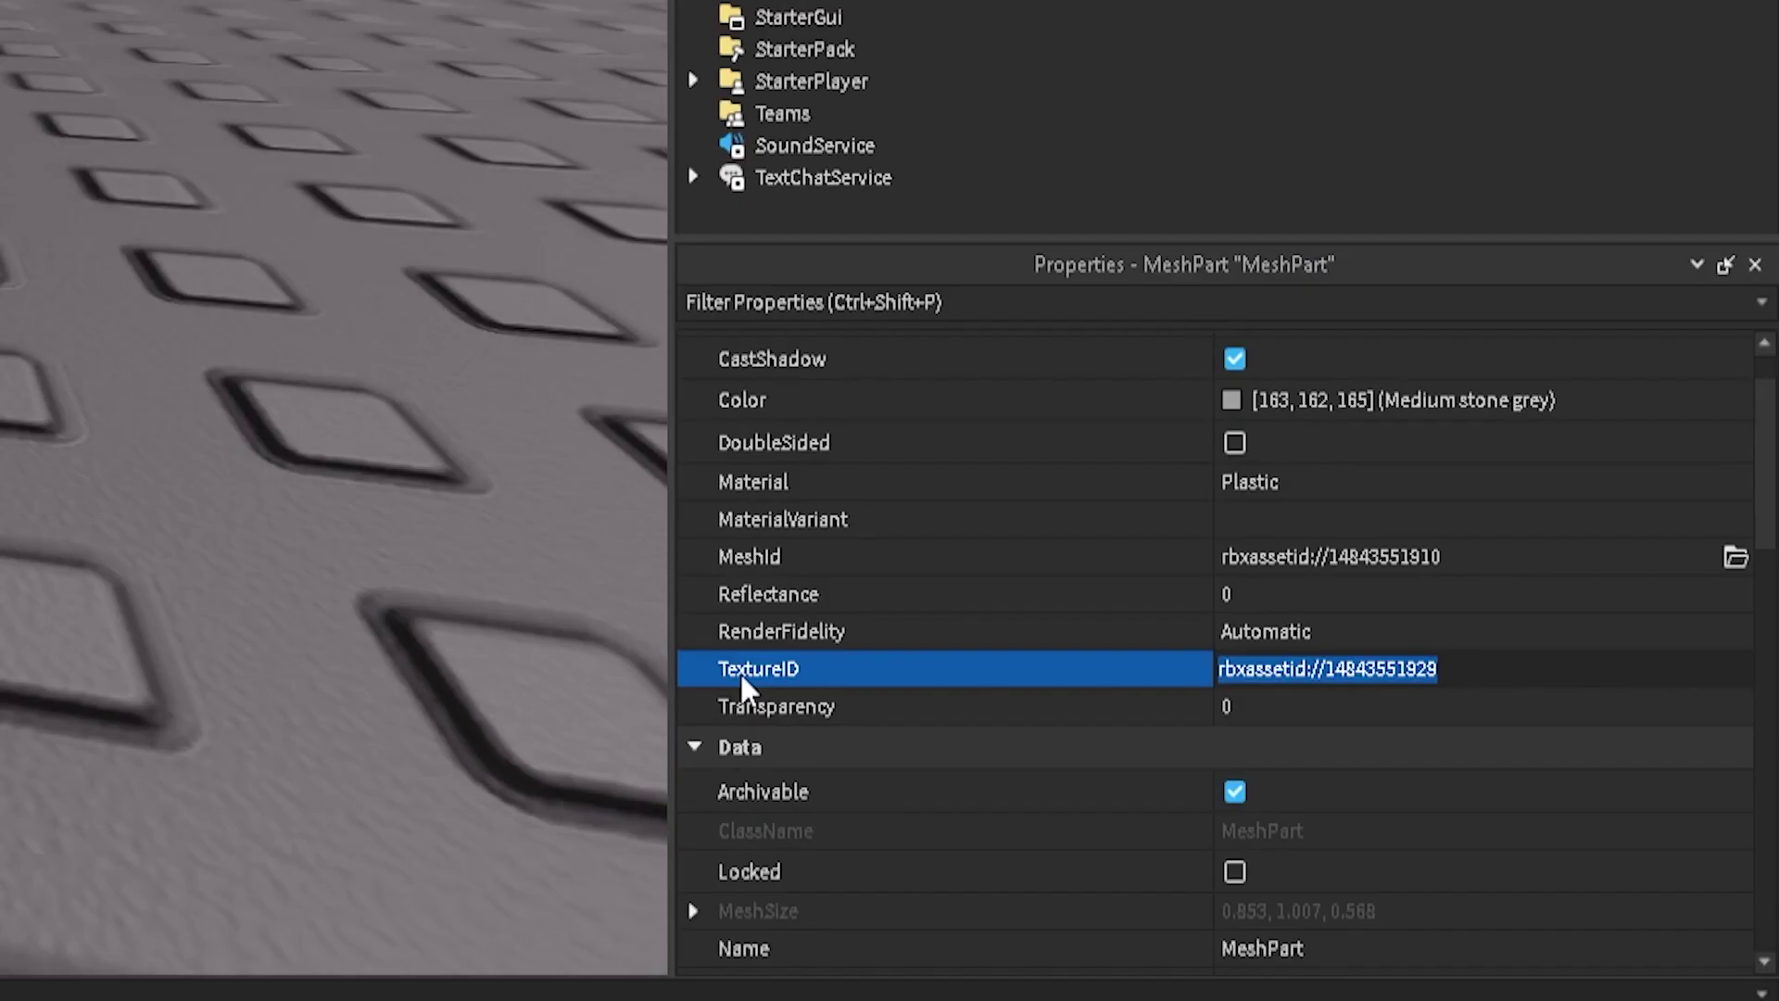
left_click_drag(1490, 673, 1171, 671)
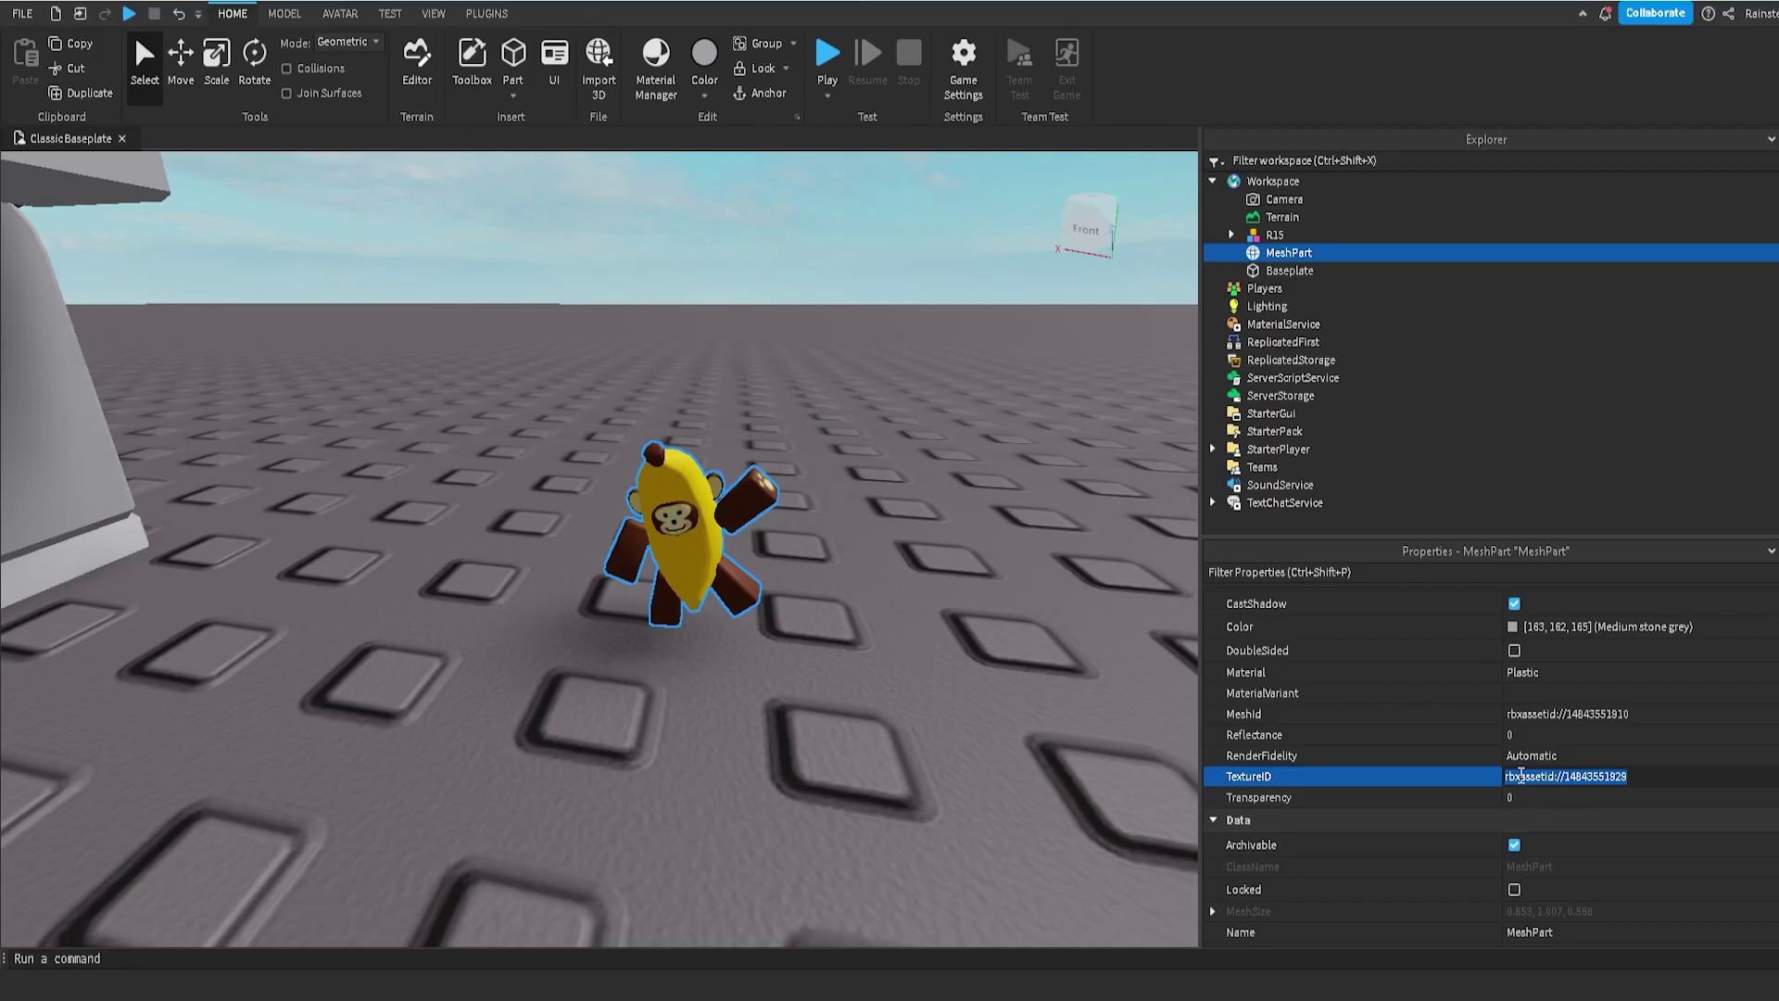
Step: Switch to the Roblox Creator Dashboard and open the Decals list of the development items
left_click(191, 882)
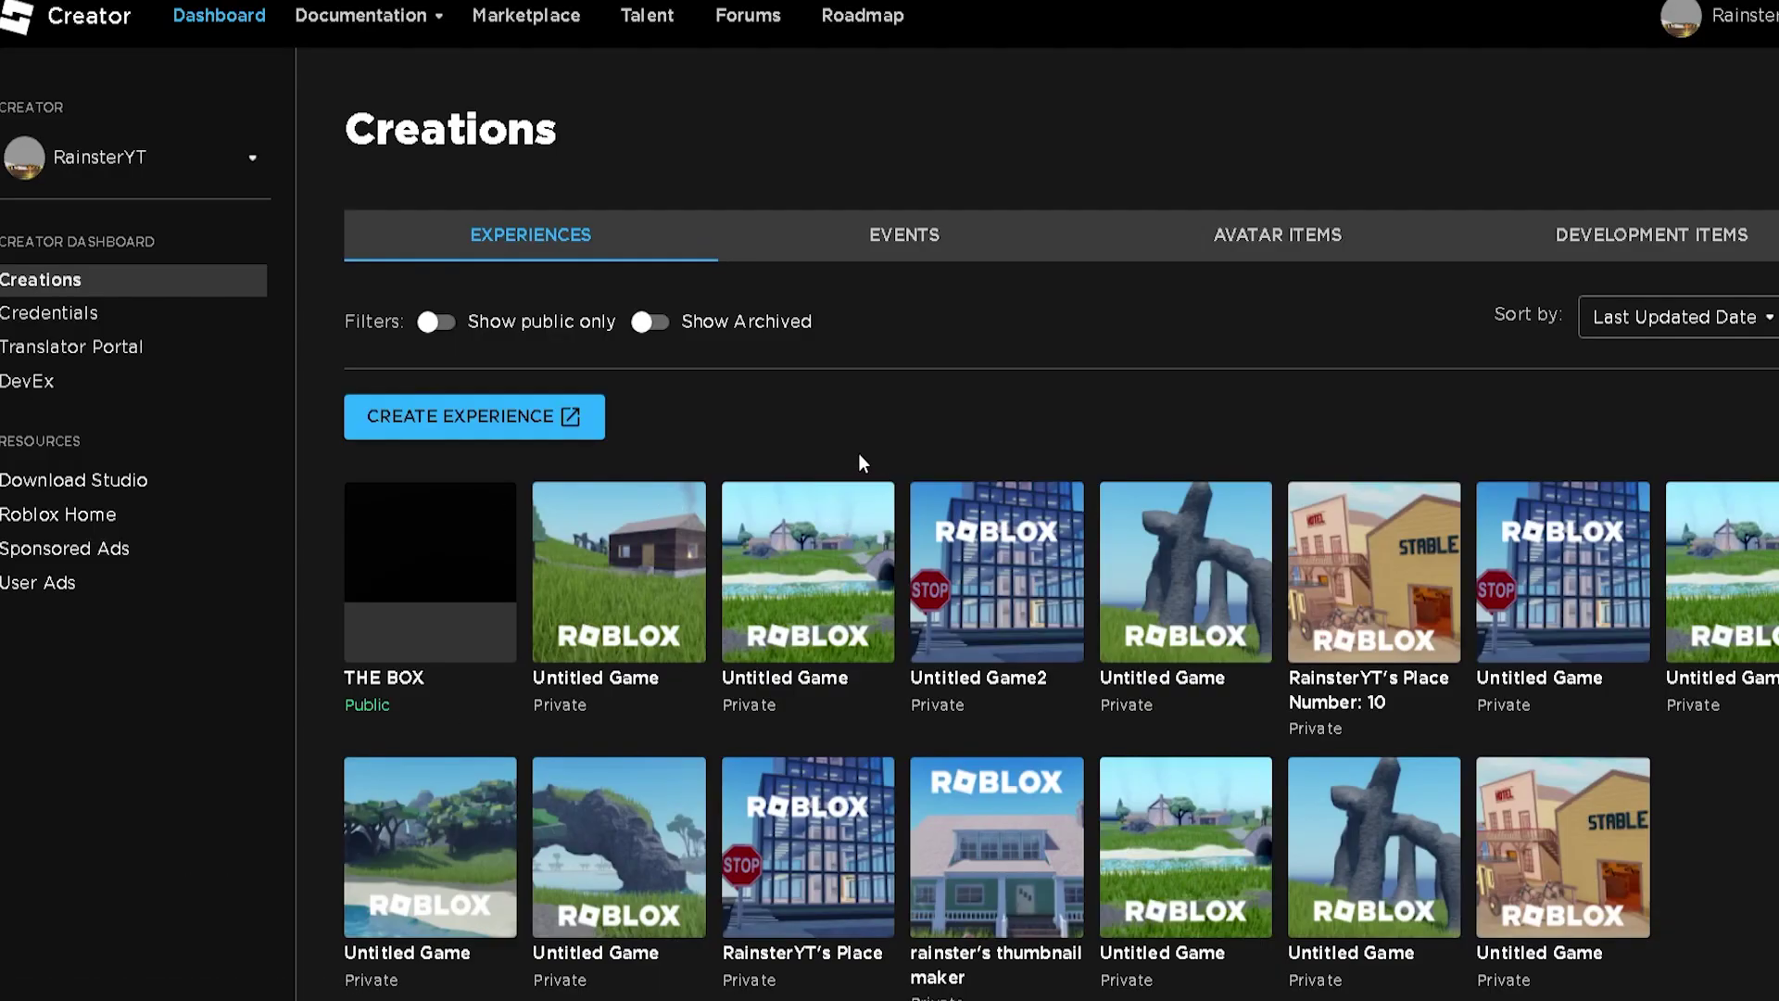
left_click(1548, 262)
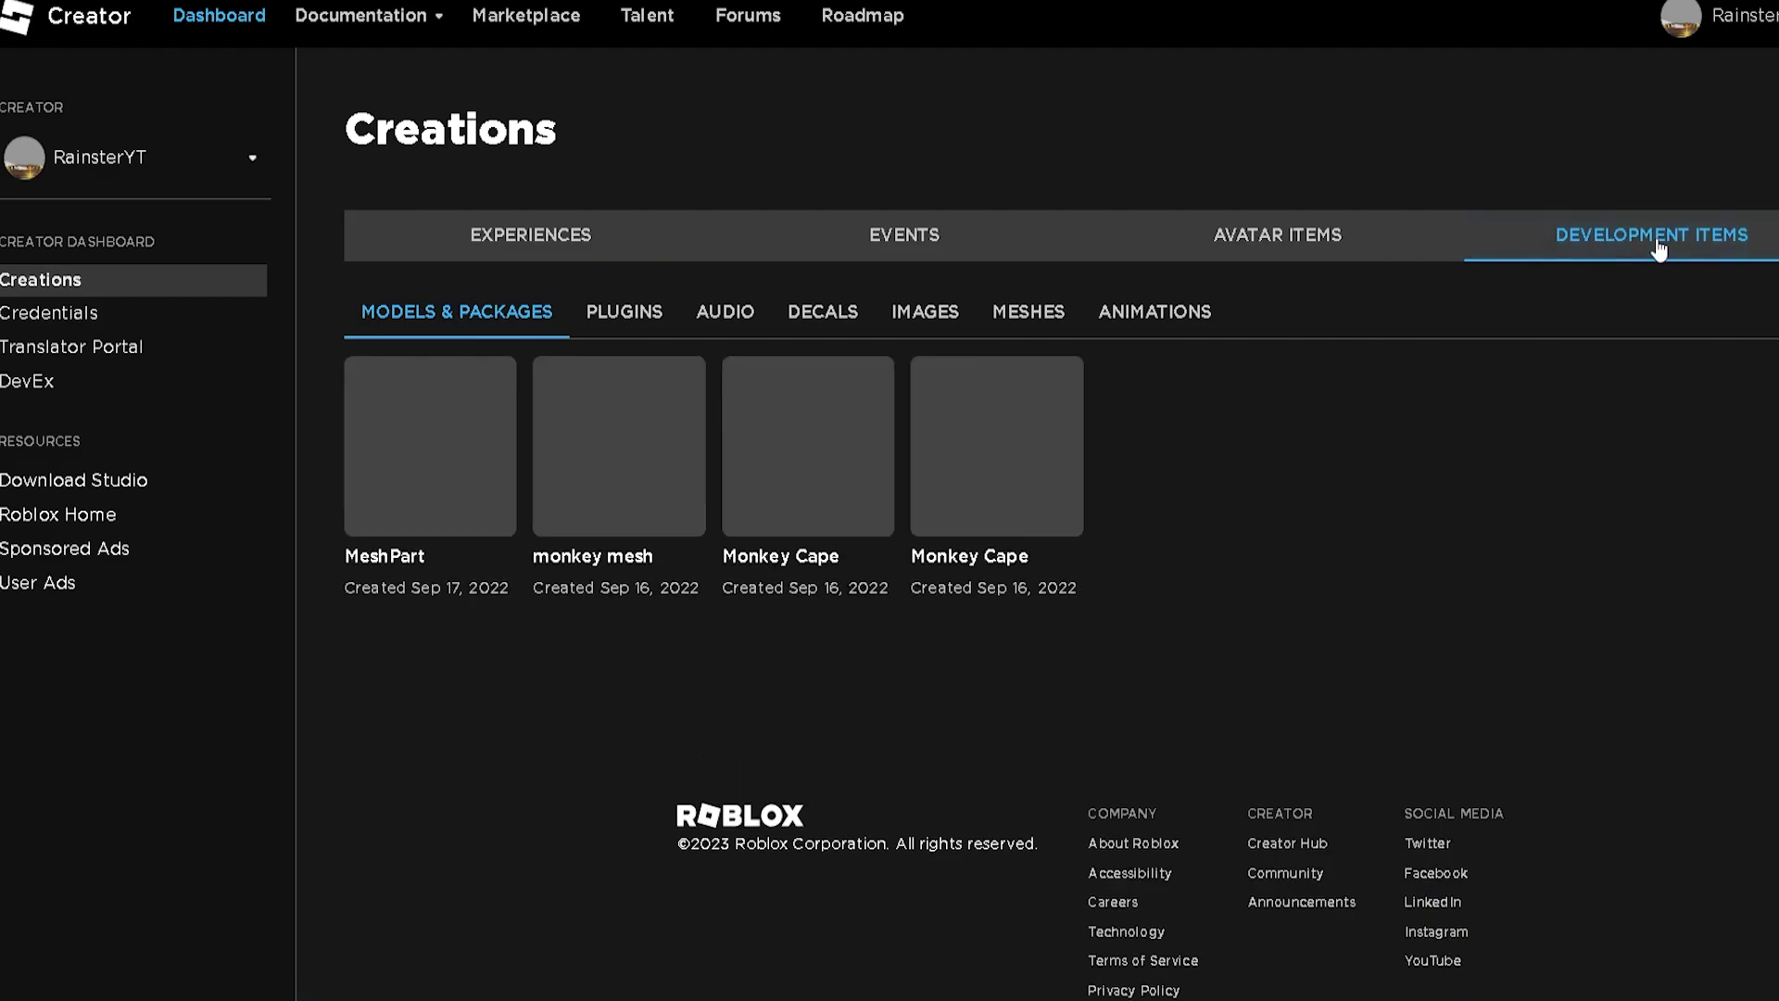
left_click(845, 324)
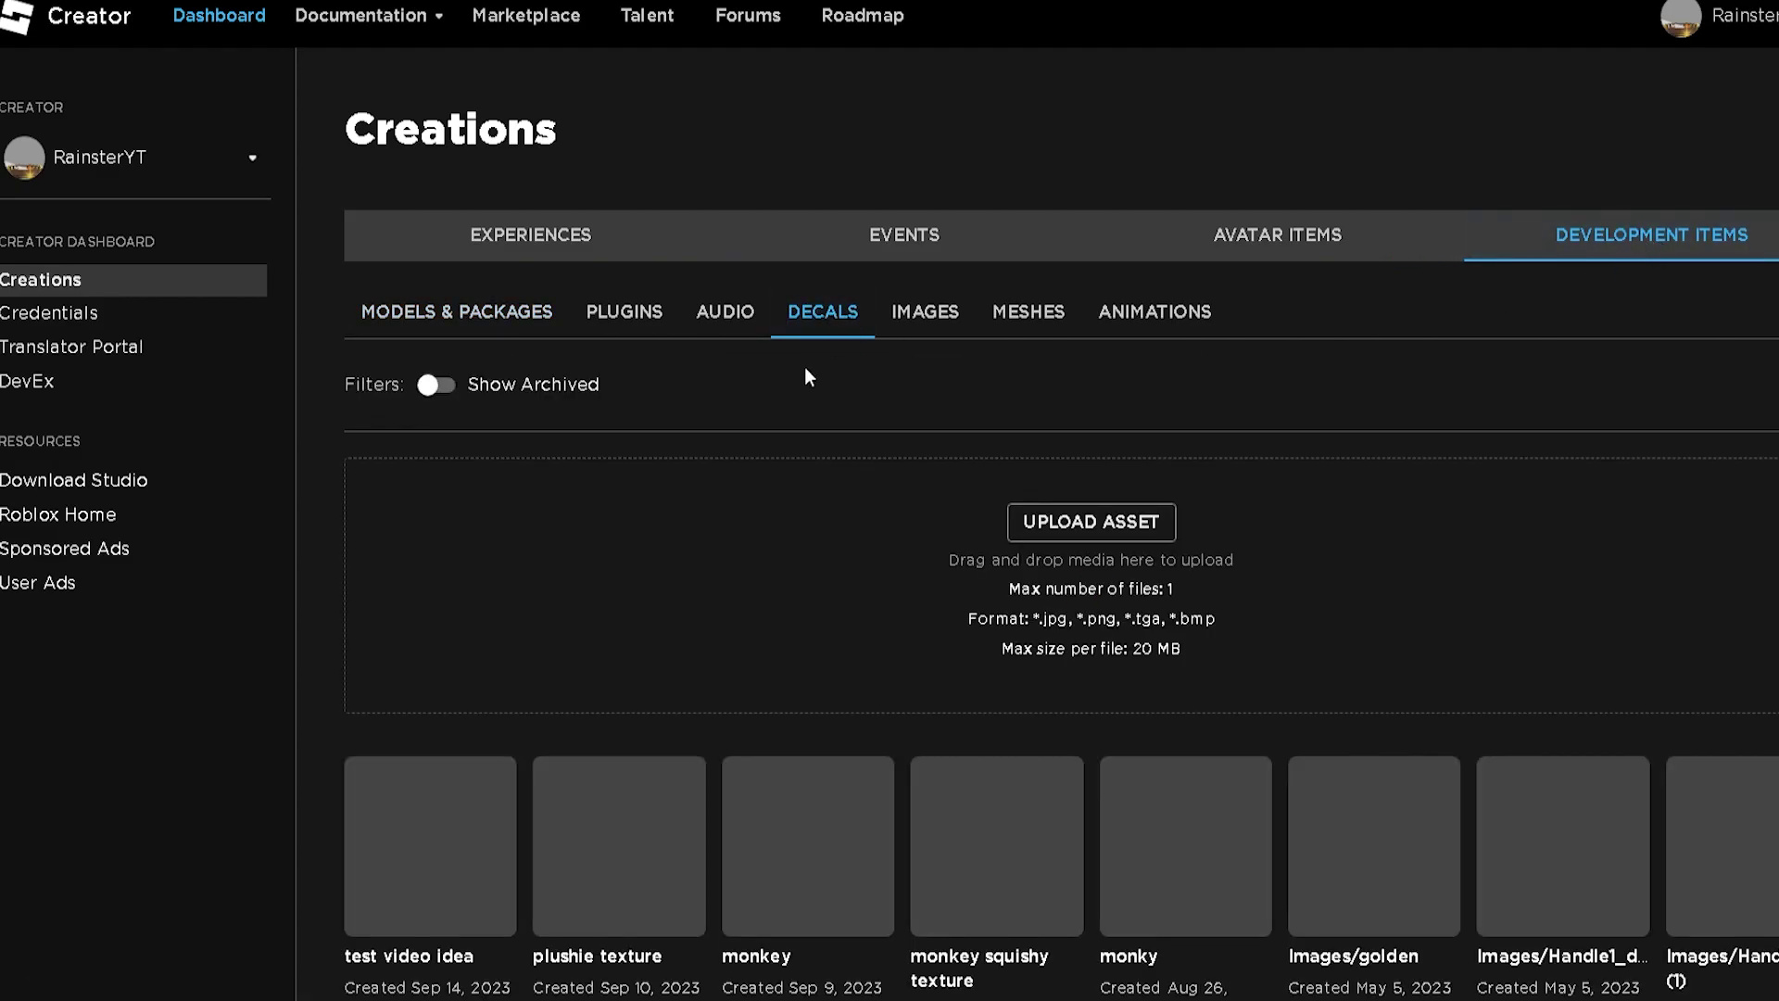
Step: Examine the decal upload area and the previously uploaded decals, including the options of the golden Handle1 texture
scroll(870, 410, "down", 1)
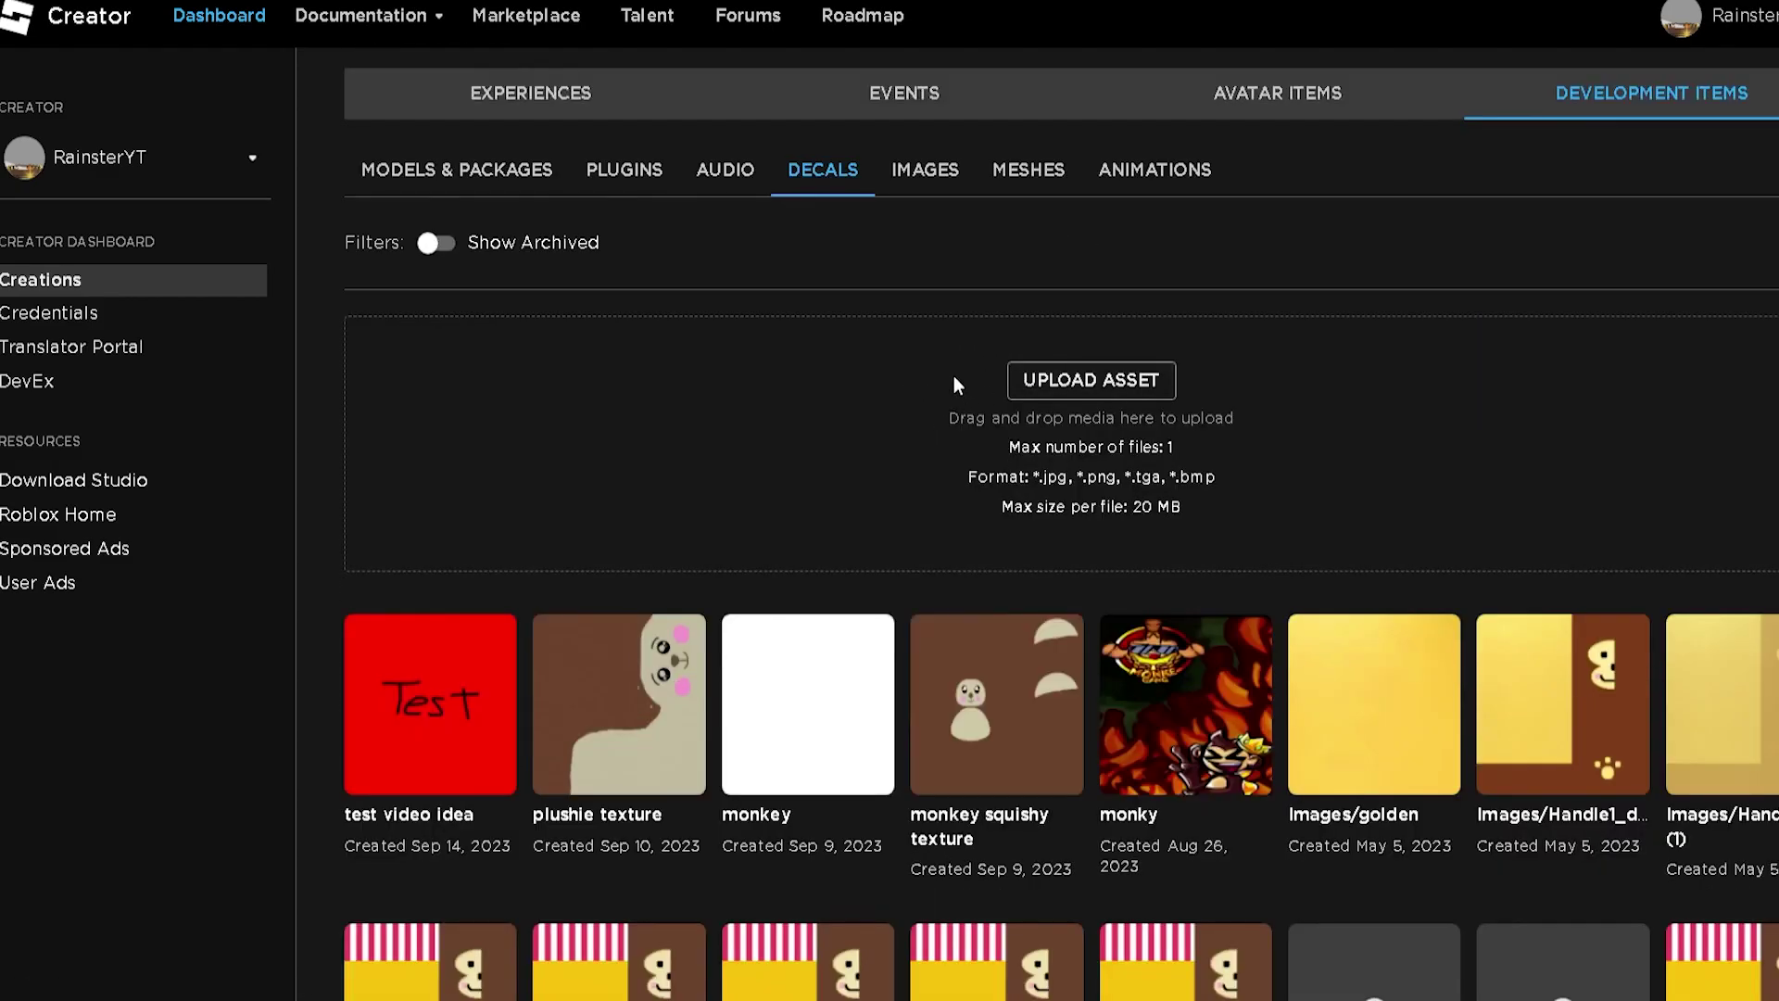
scroll(976, 417, "down", 4)
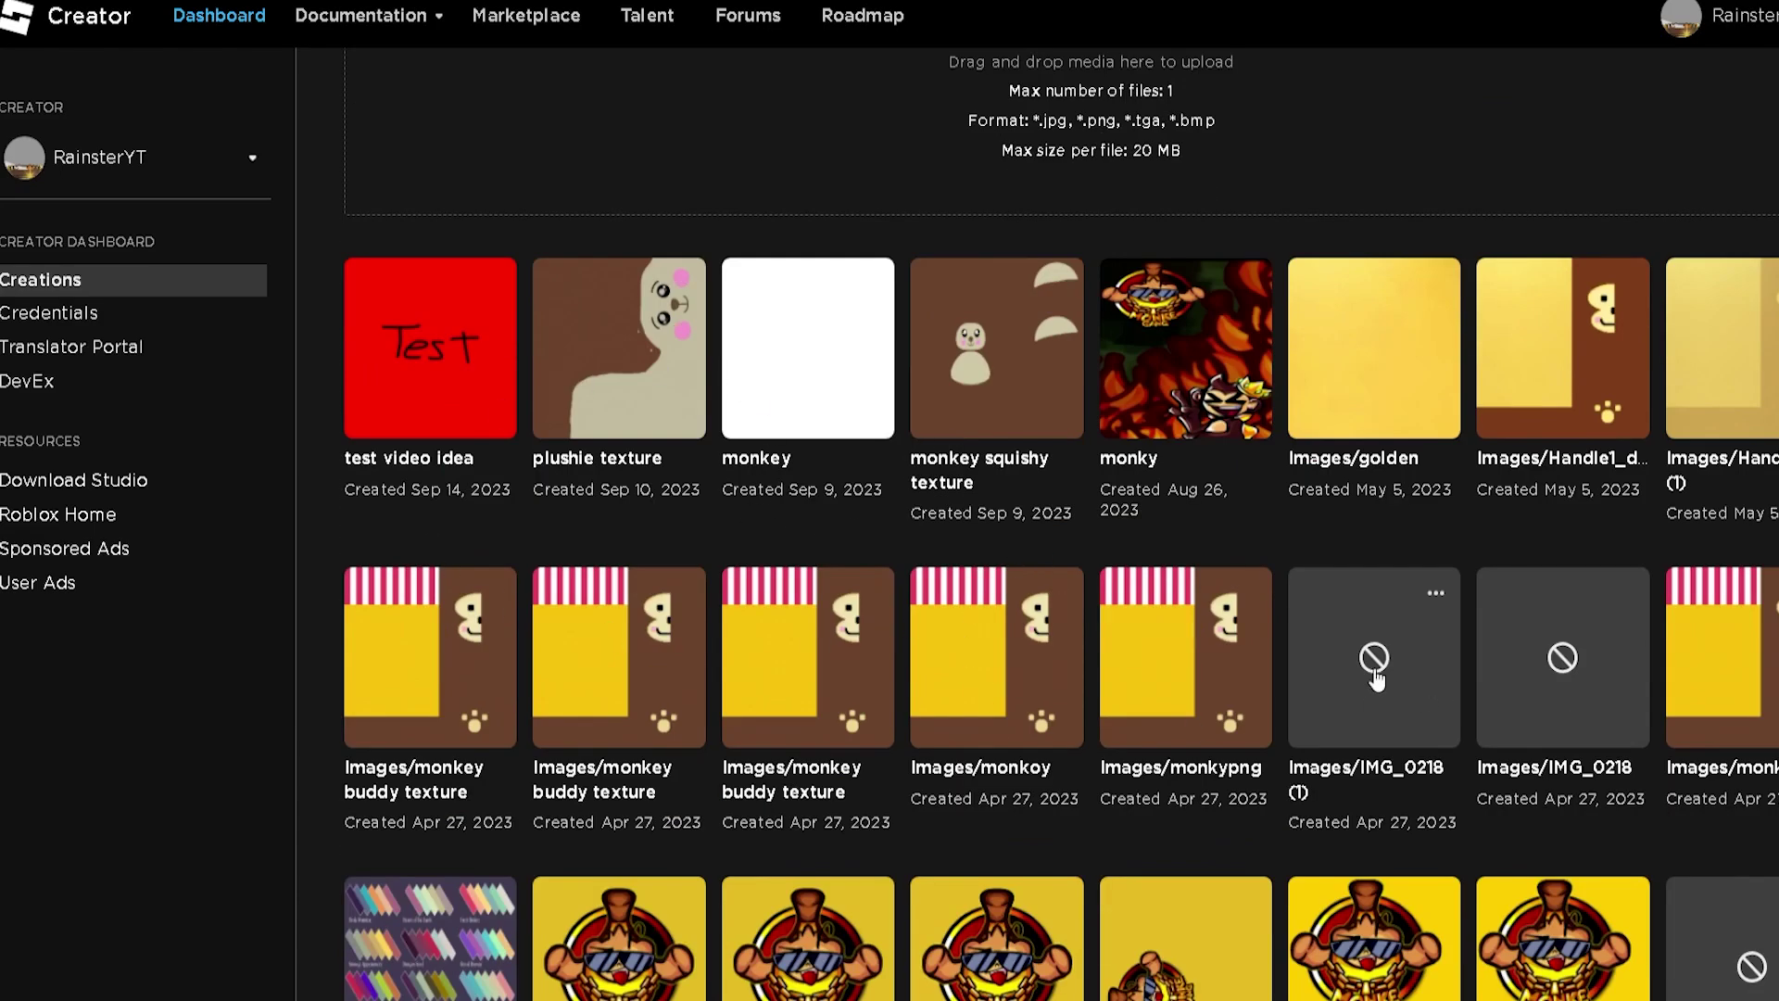
scroll(1374, 679, "up", 5)
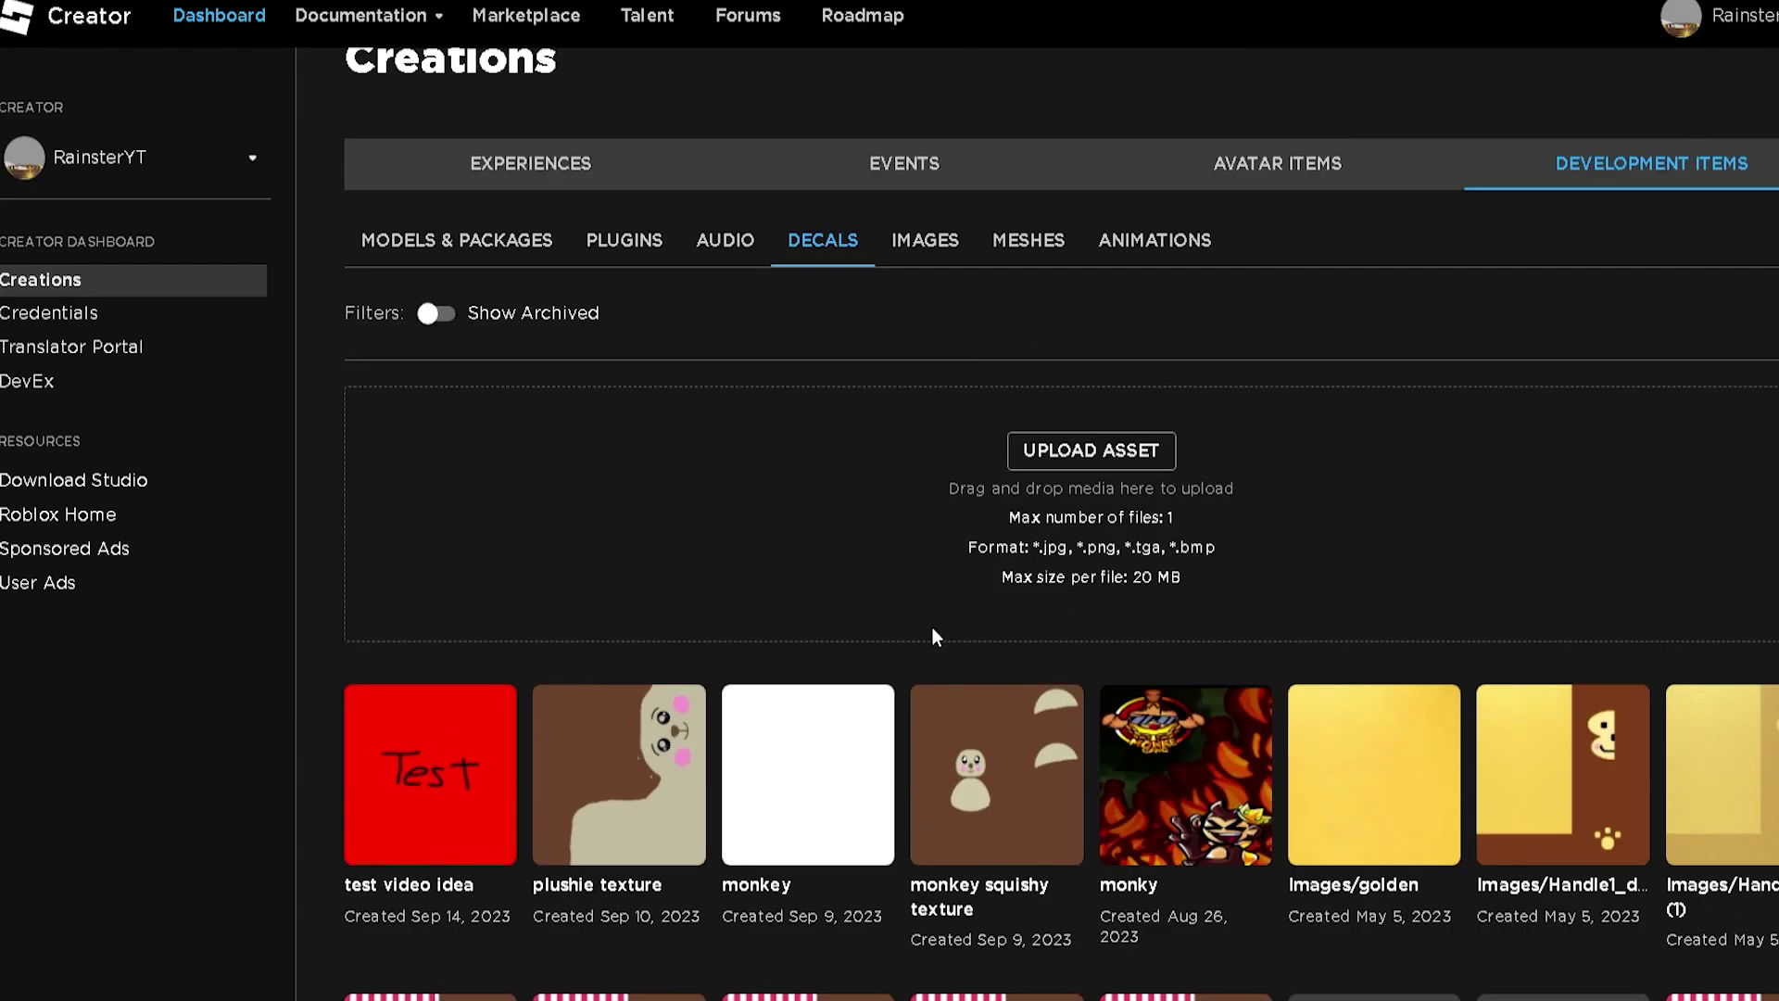
scroll(932, 636, "down", 6)
scroll(854, 552, "up", 4)
scroll(880, 500, "up", 1)
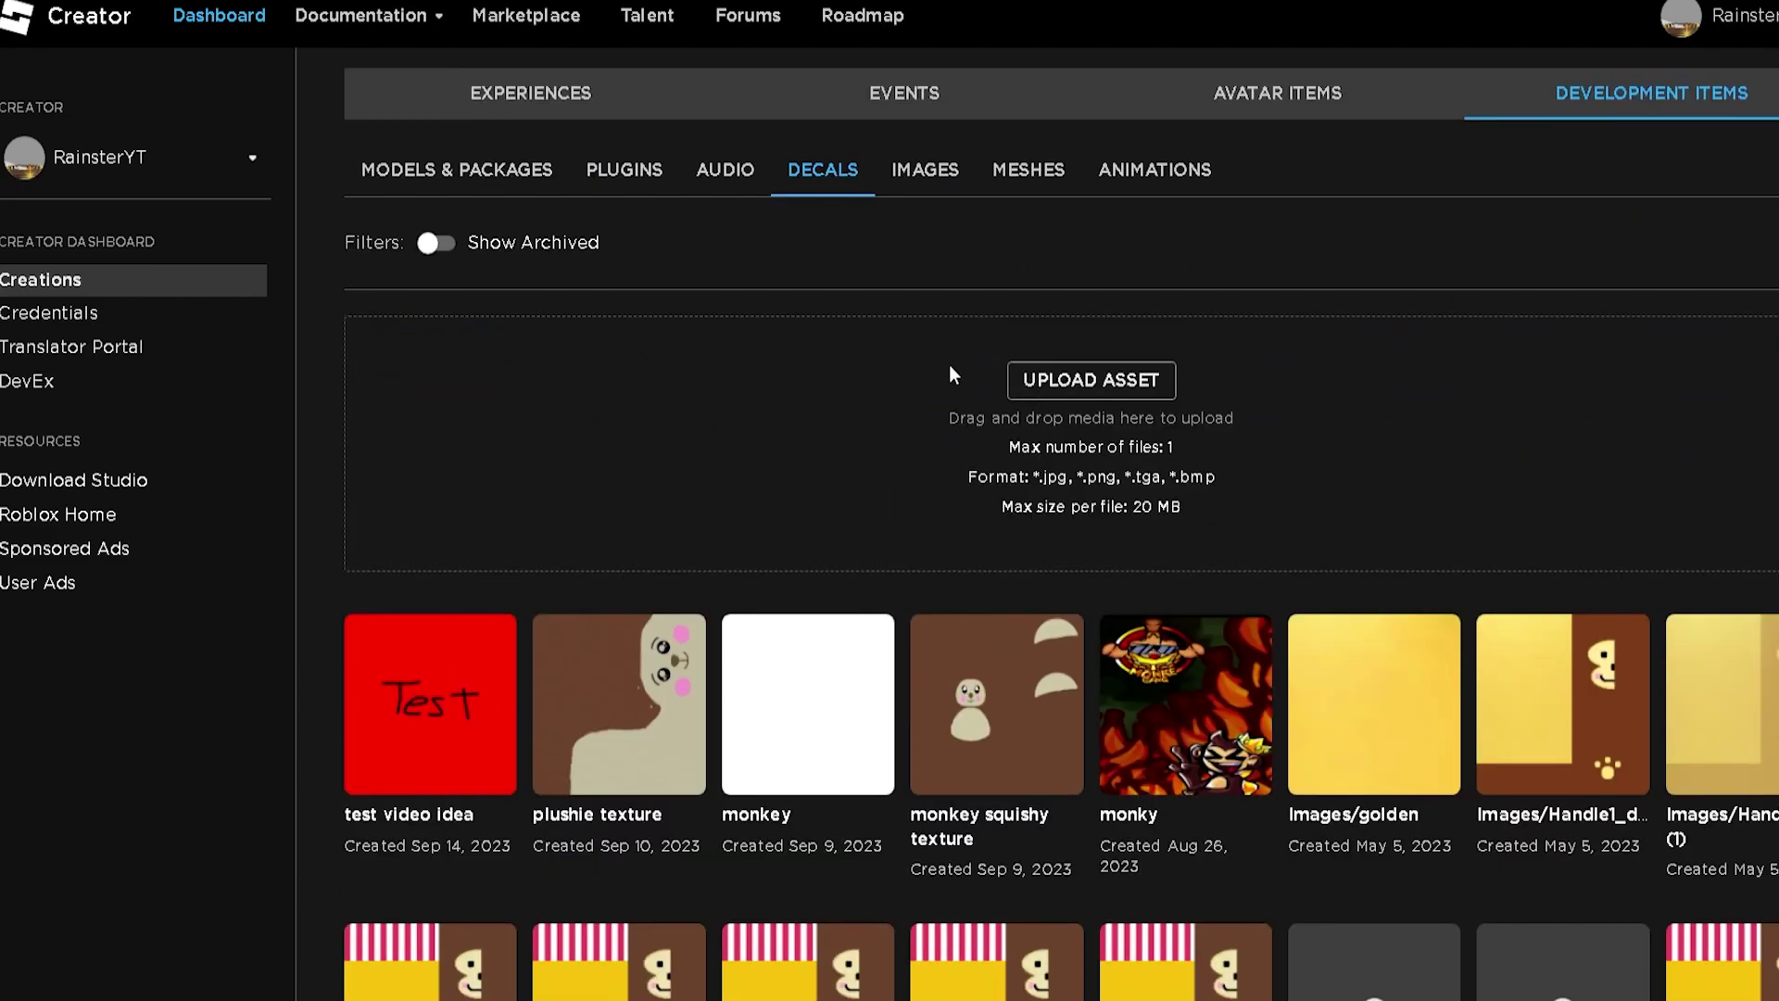
scroll(949, 389, "down", 6)
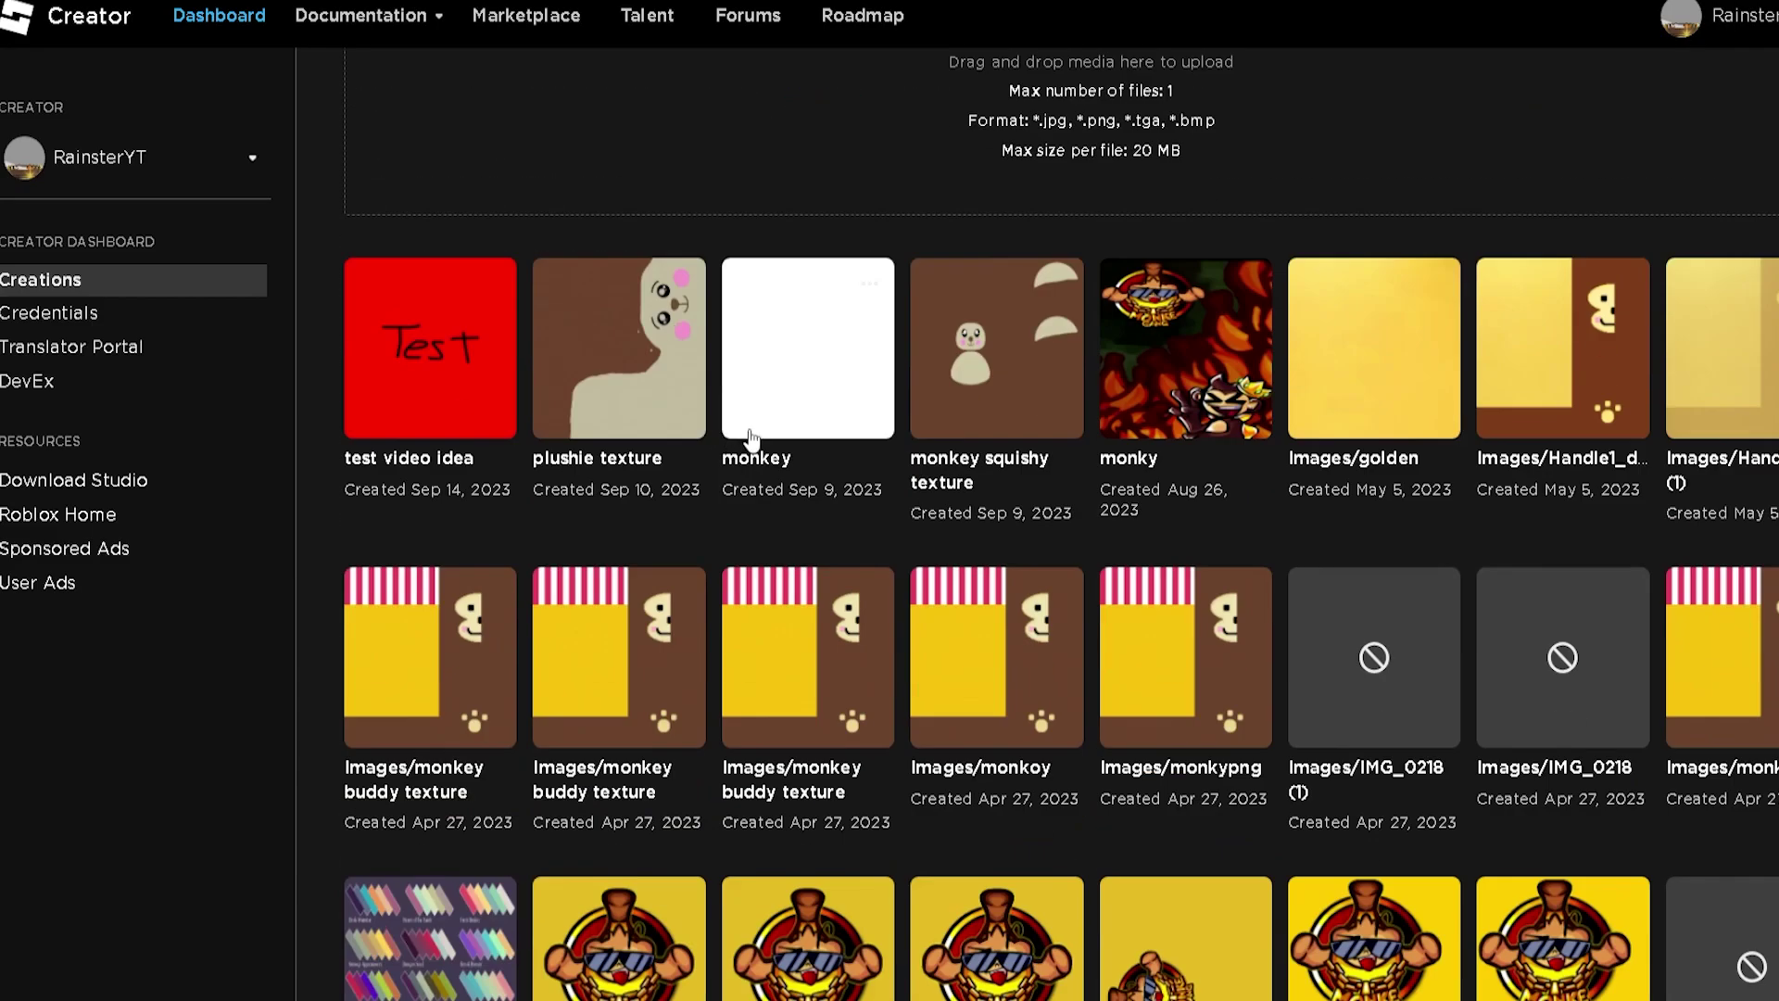
scroll(1419, 383, "up", 1)
left_click(1625, 283)
left_click(1675, 376)
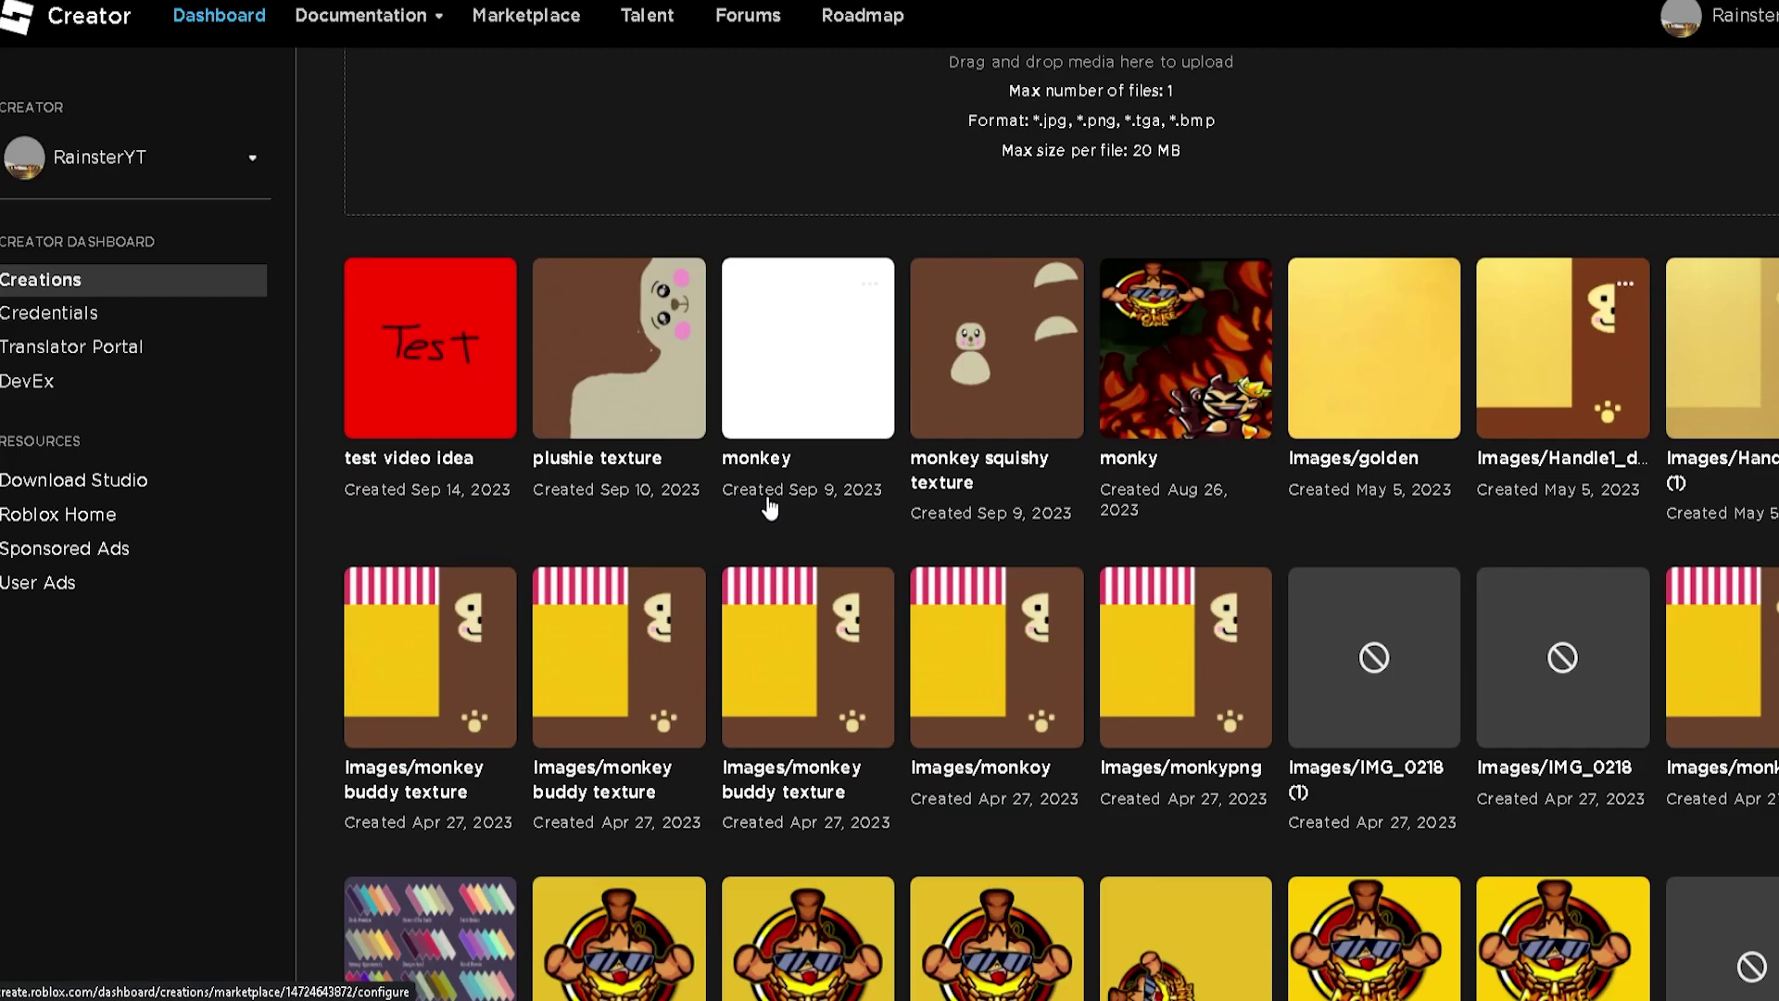
Step: Return to Roblox Studio and examine the textured banana monkey mesh up close and next to the dummy
left_click(526, 1000)
left_click(1747, 763)
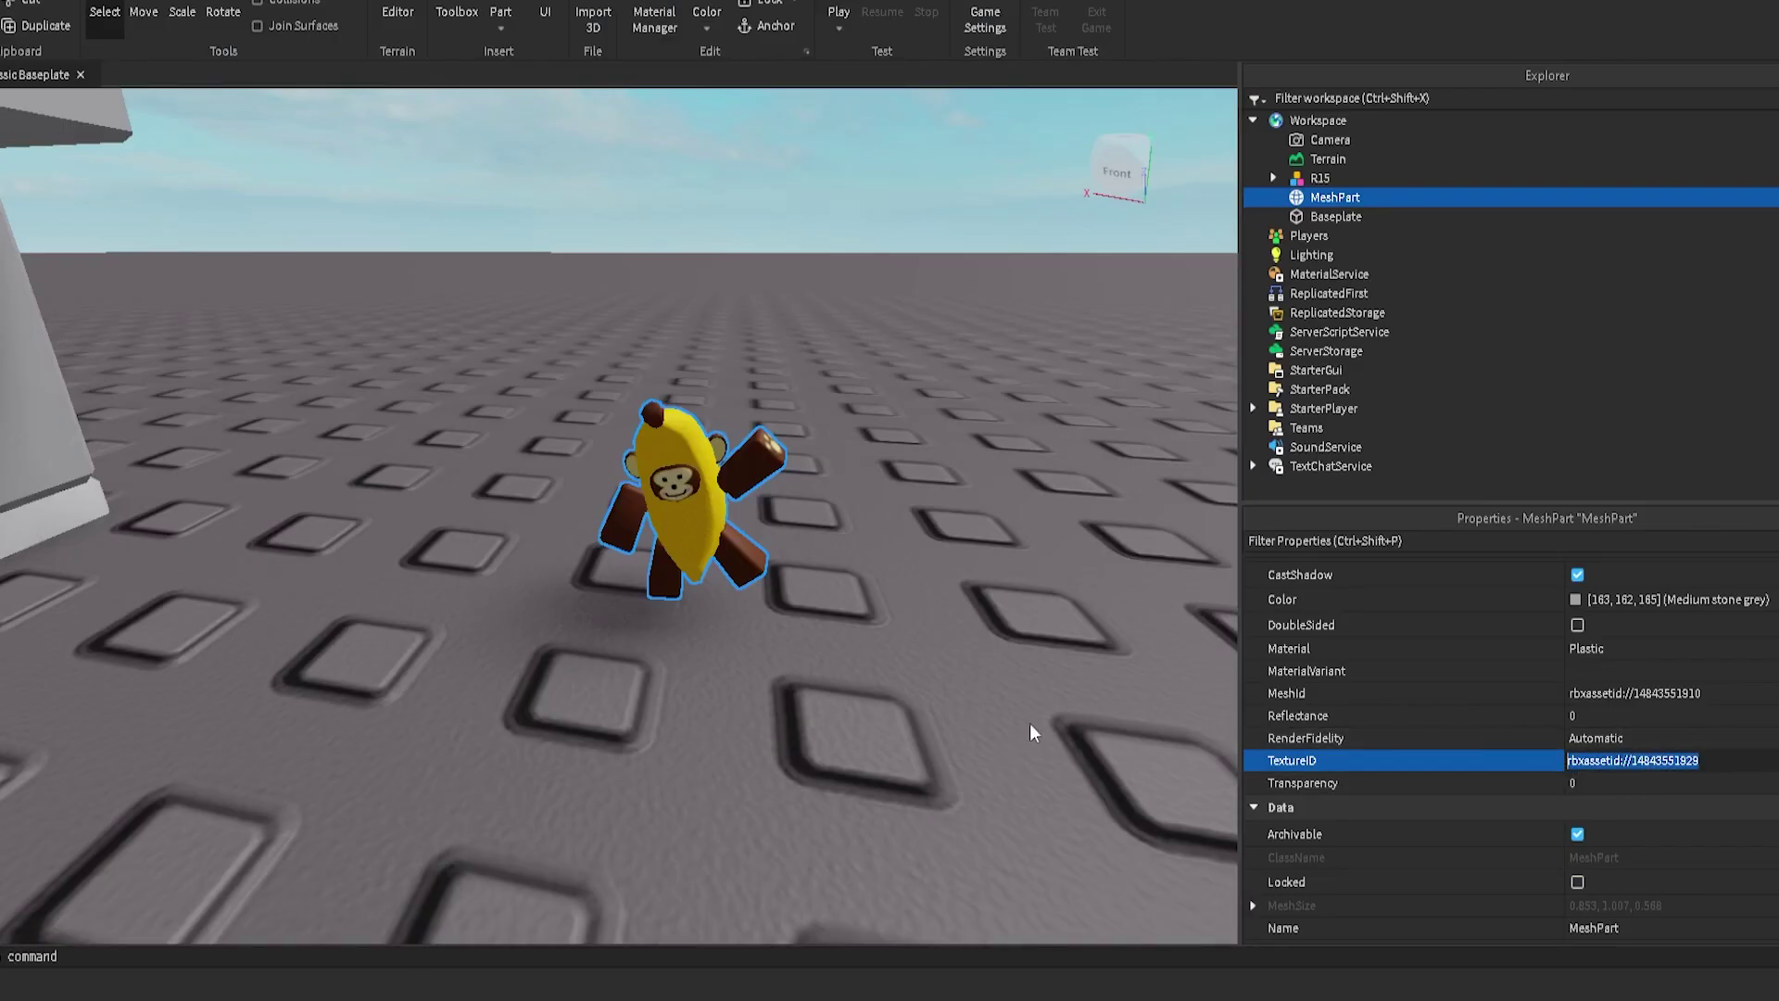
left_click(725, 528)
right_click_drag(802, 541, 801, 540)
key("w")
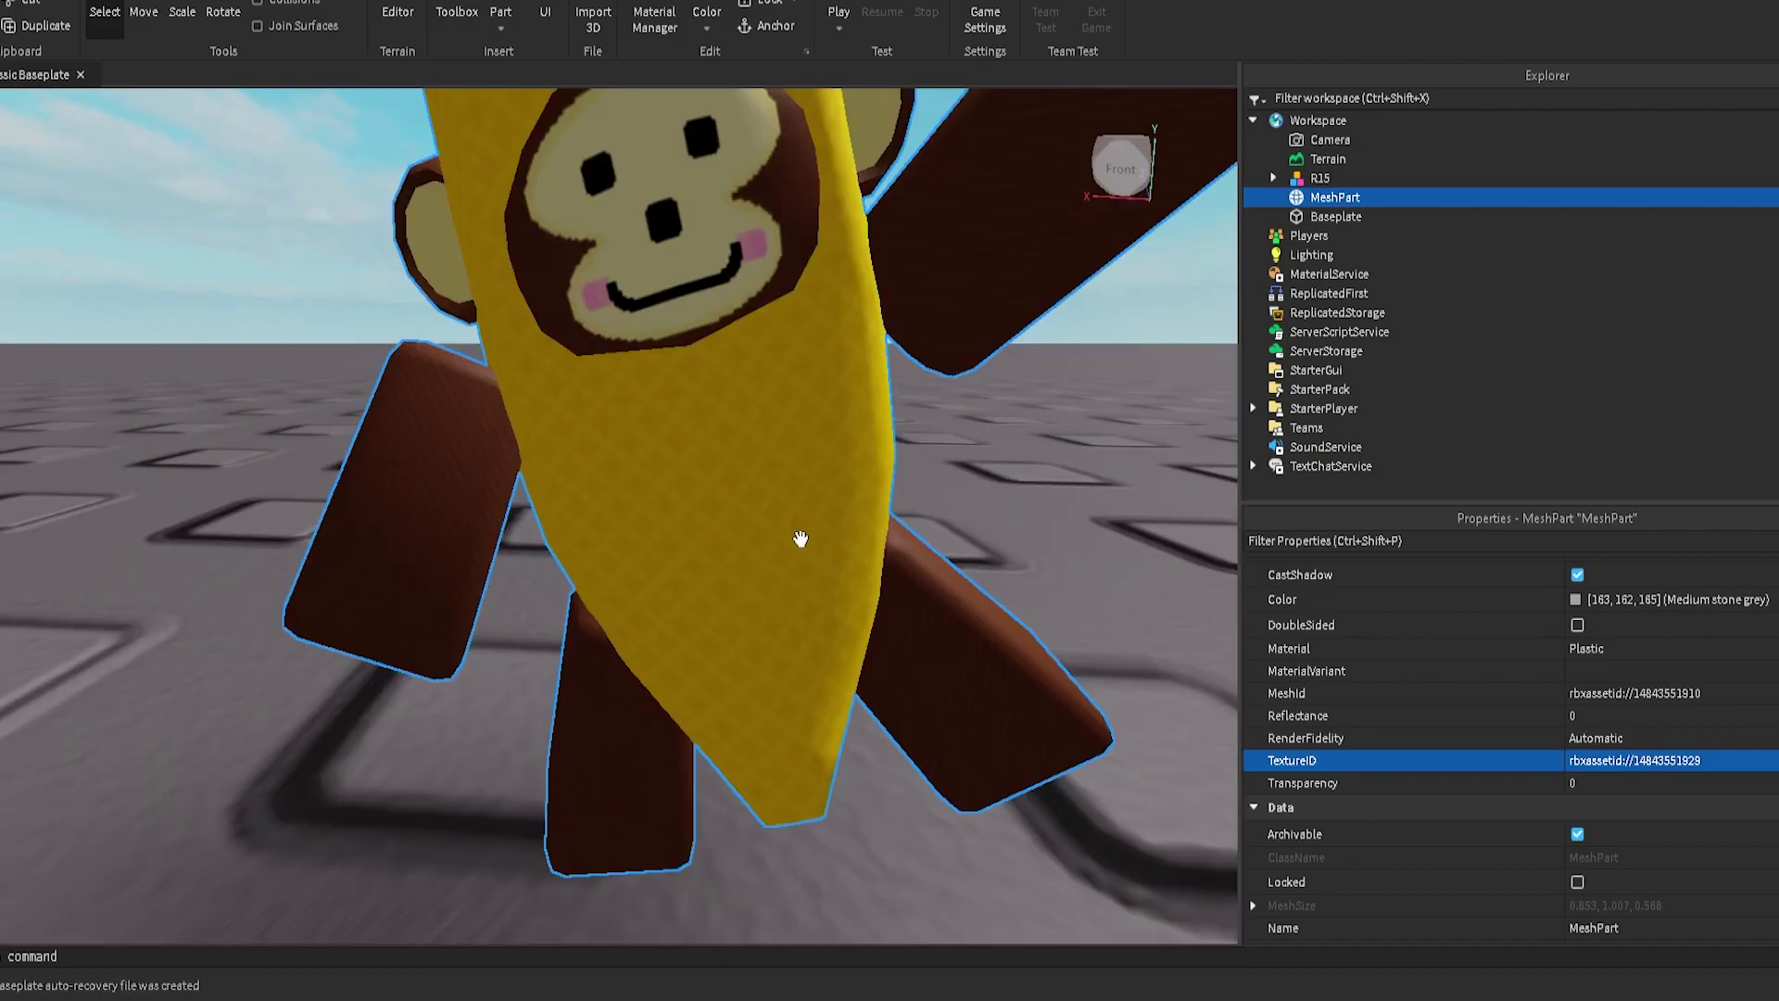
scroll(802, 544, "down", 5)
scroll(616, 394, "down", 3)
scroll(630, 398, "up", 4)
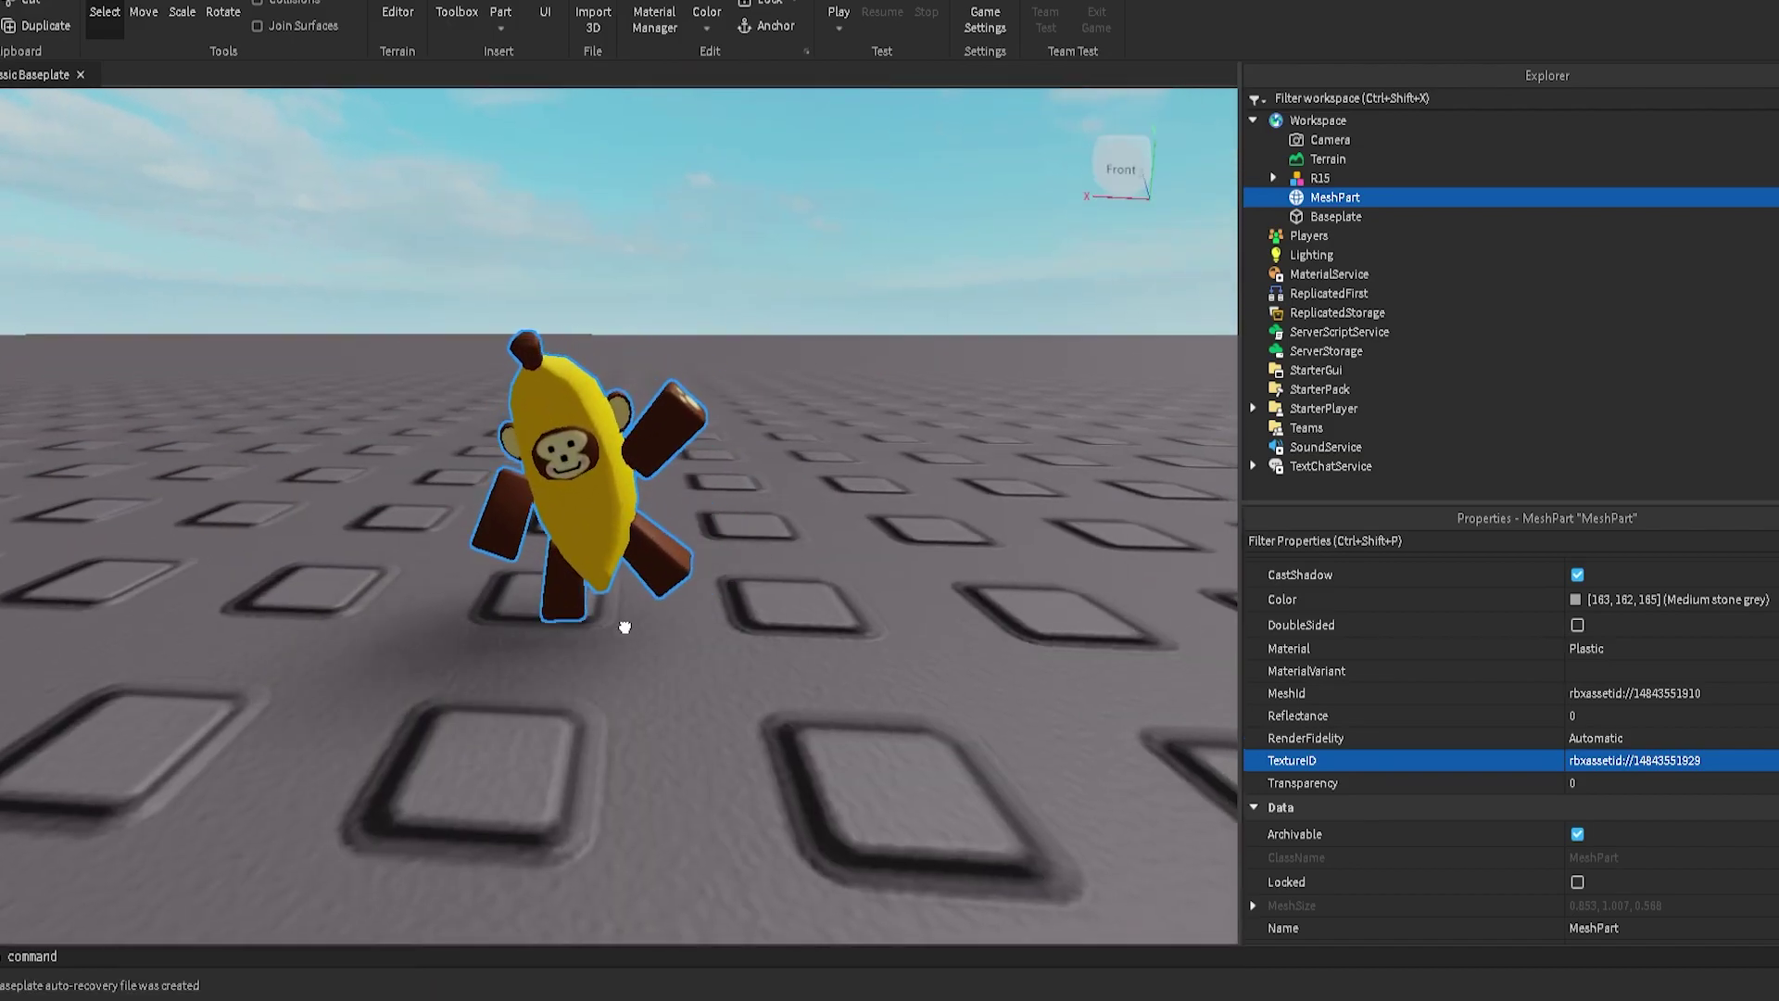
scroll(821, 665, "down", 5)
right_click_drag(825, 666, 829, 665)
scroll(827, 665, "up", 2)
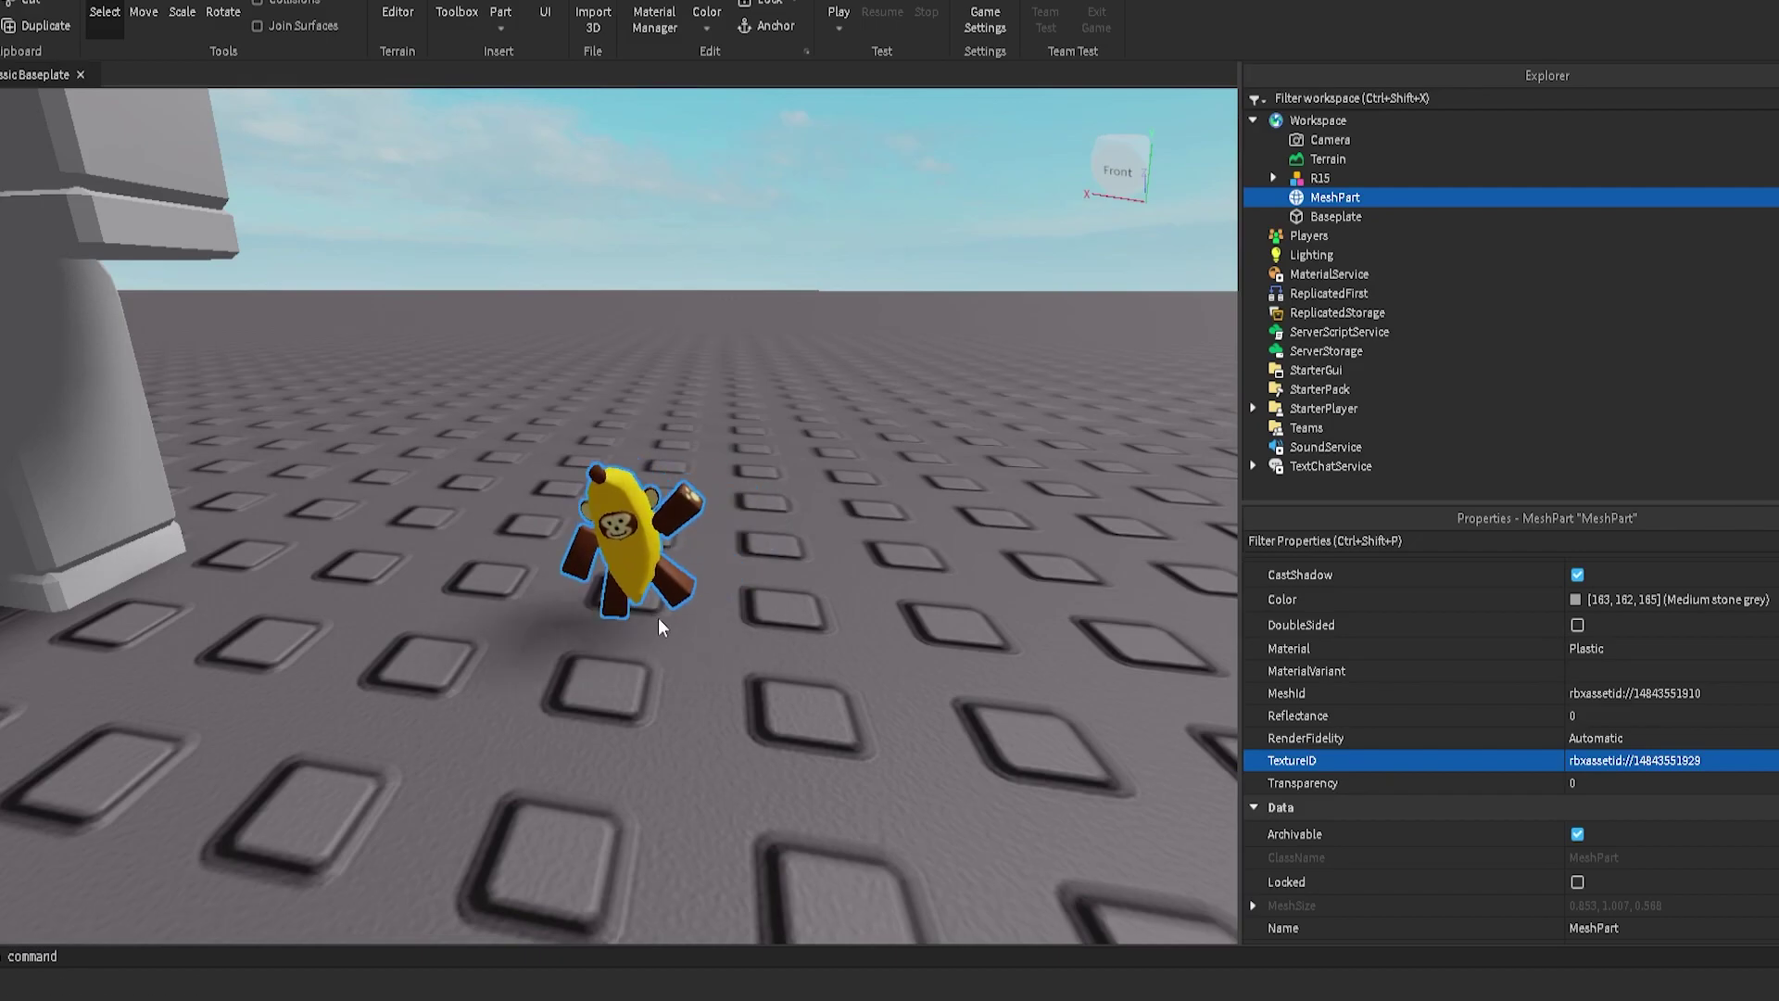
scroll(660, 626, "down", 3)
scroll(615, 603, "up", 3)
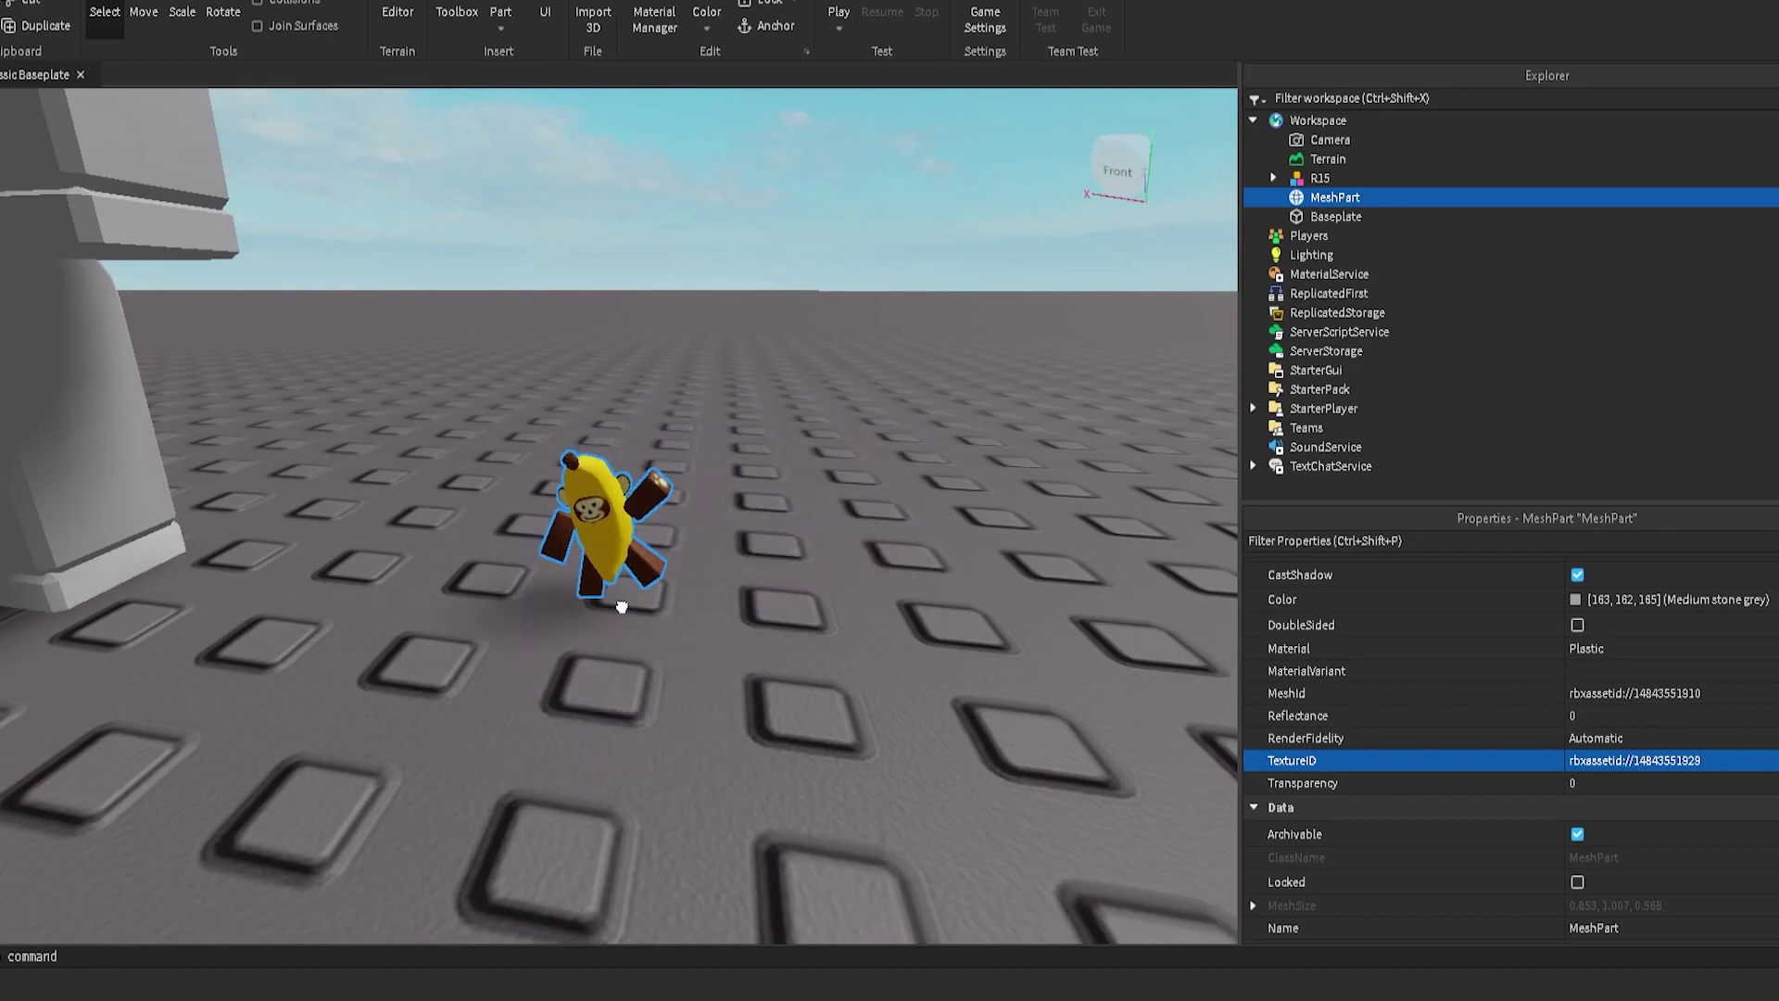
scroll(727, 646, "up", 1)
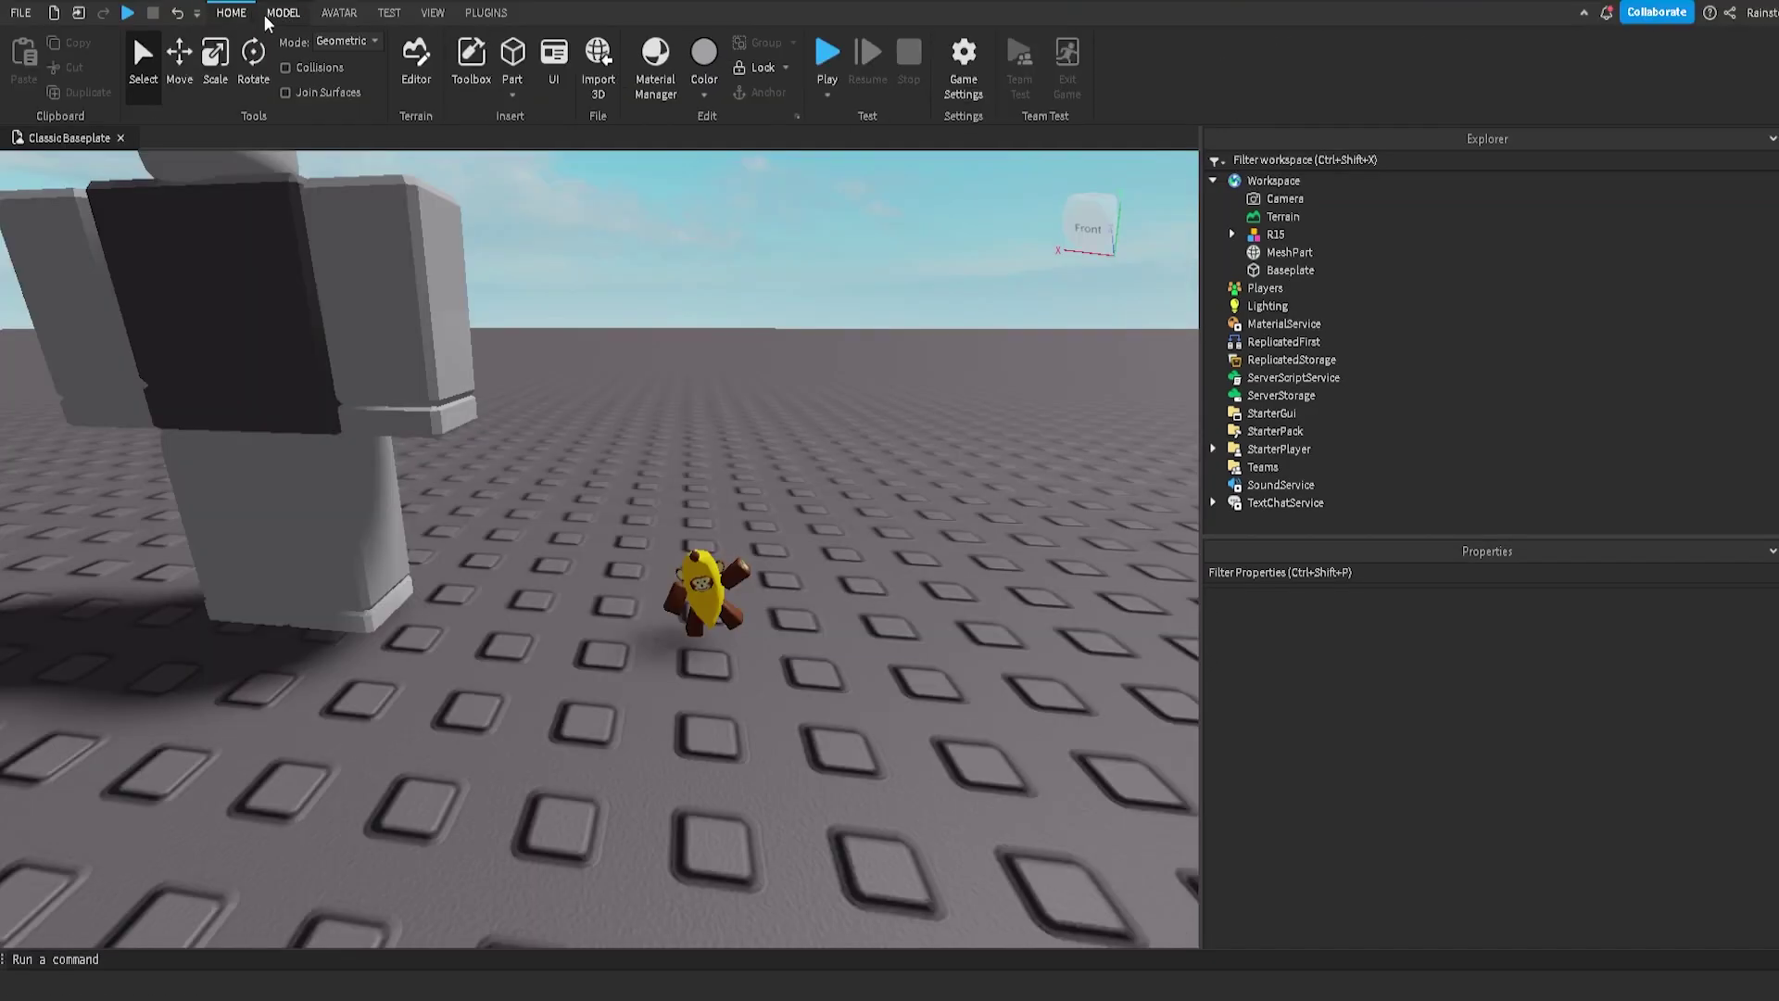
Step: Move the banana monkey mesh up from the ground and across to just above the dummy's left shoulder
left_click(188, 74)
left_click(727, 612)
right_click_drag(741, 632, 743, 639)
left_click_drag(686, 494, 735, 157)
right_click_drag(794, 398, 792, 372)
left_click_drag(677, 382, 677, 200)
left_click_drag(540, 334, 341, 346)
Step: Shift the banana monkey sideways and lower it until its feet rest on the dummy's left shoulder
scroll(390, 408, "down", 3)
right_click_drag(396, 408, 398, 414)
scroll(397, 414, "up", 3)
left_click_drag(654, 416, 606, 420)
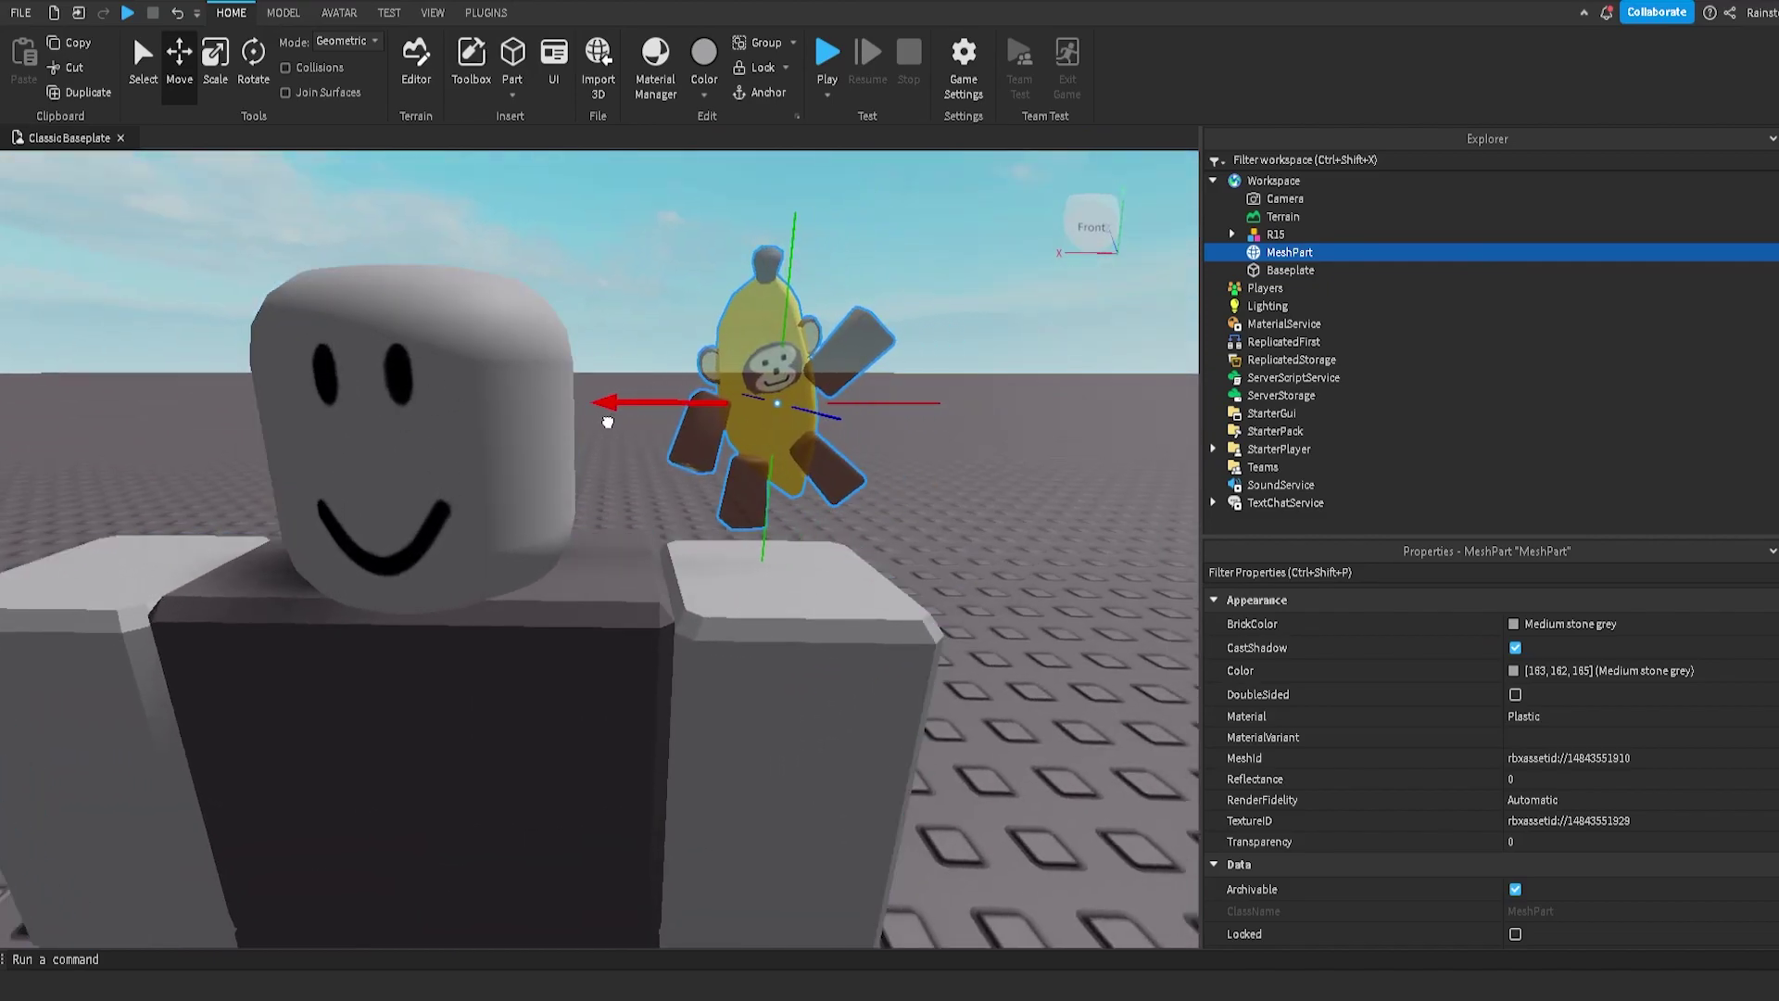
left_click_drag(817, 218, 821, 255)
left_click_drag(943, 442, 954, 439)
left_click(1022, 556)
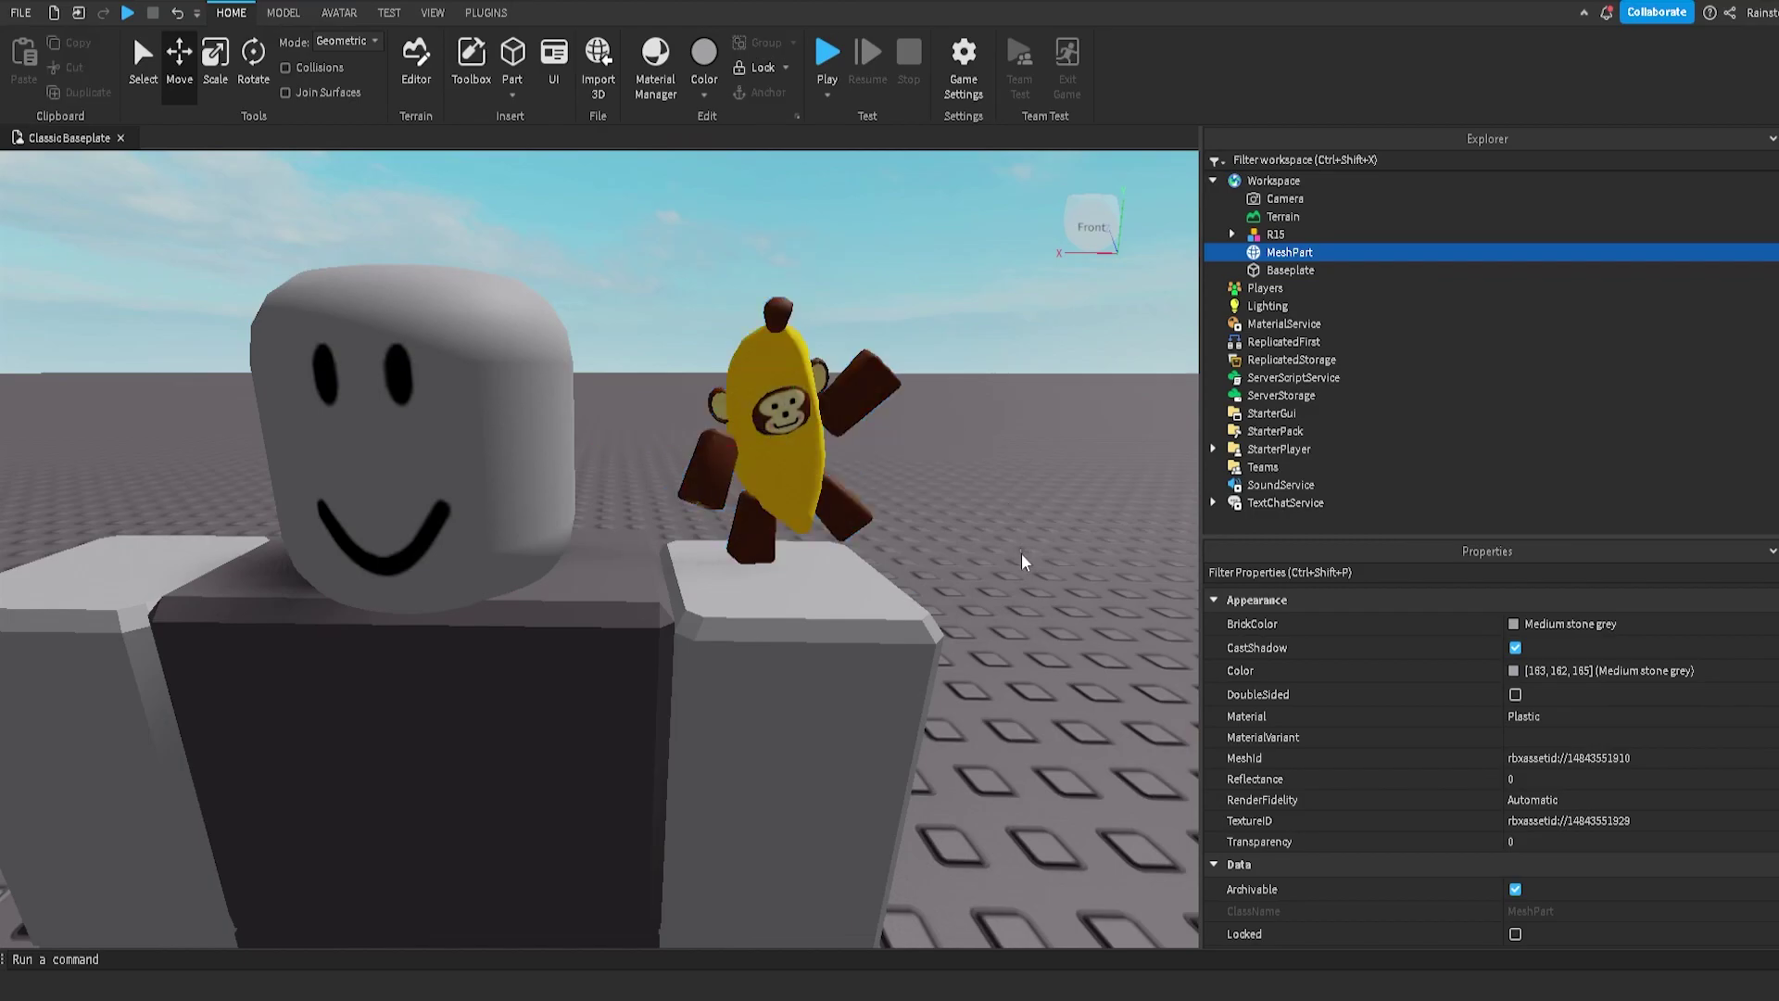
Step: Check the banana monkey on the left shoulder from several angles and nudge it slightly to fine-tune its placement
scroll(1022, 557, "down", 5)
right_click_drag(1022, 557, 1022, 559)
scroll(1022, 556, "up", 6)
scroll(1024, 562, "down", 5)
scroll(1024, 562, "up", 4)
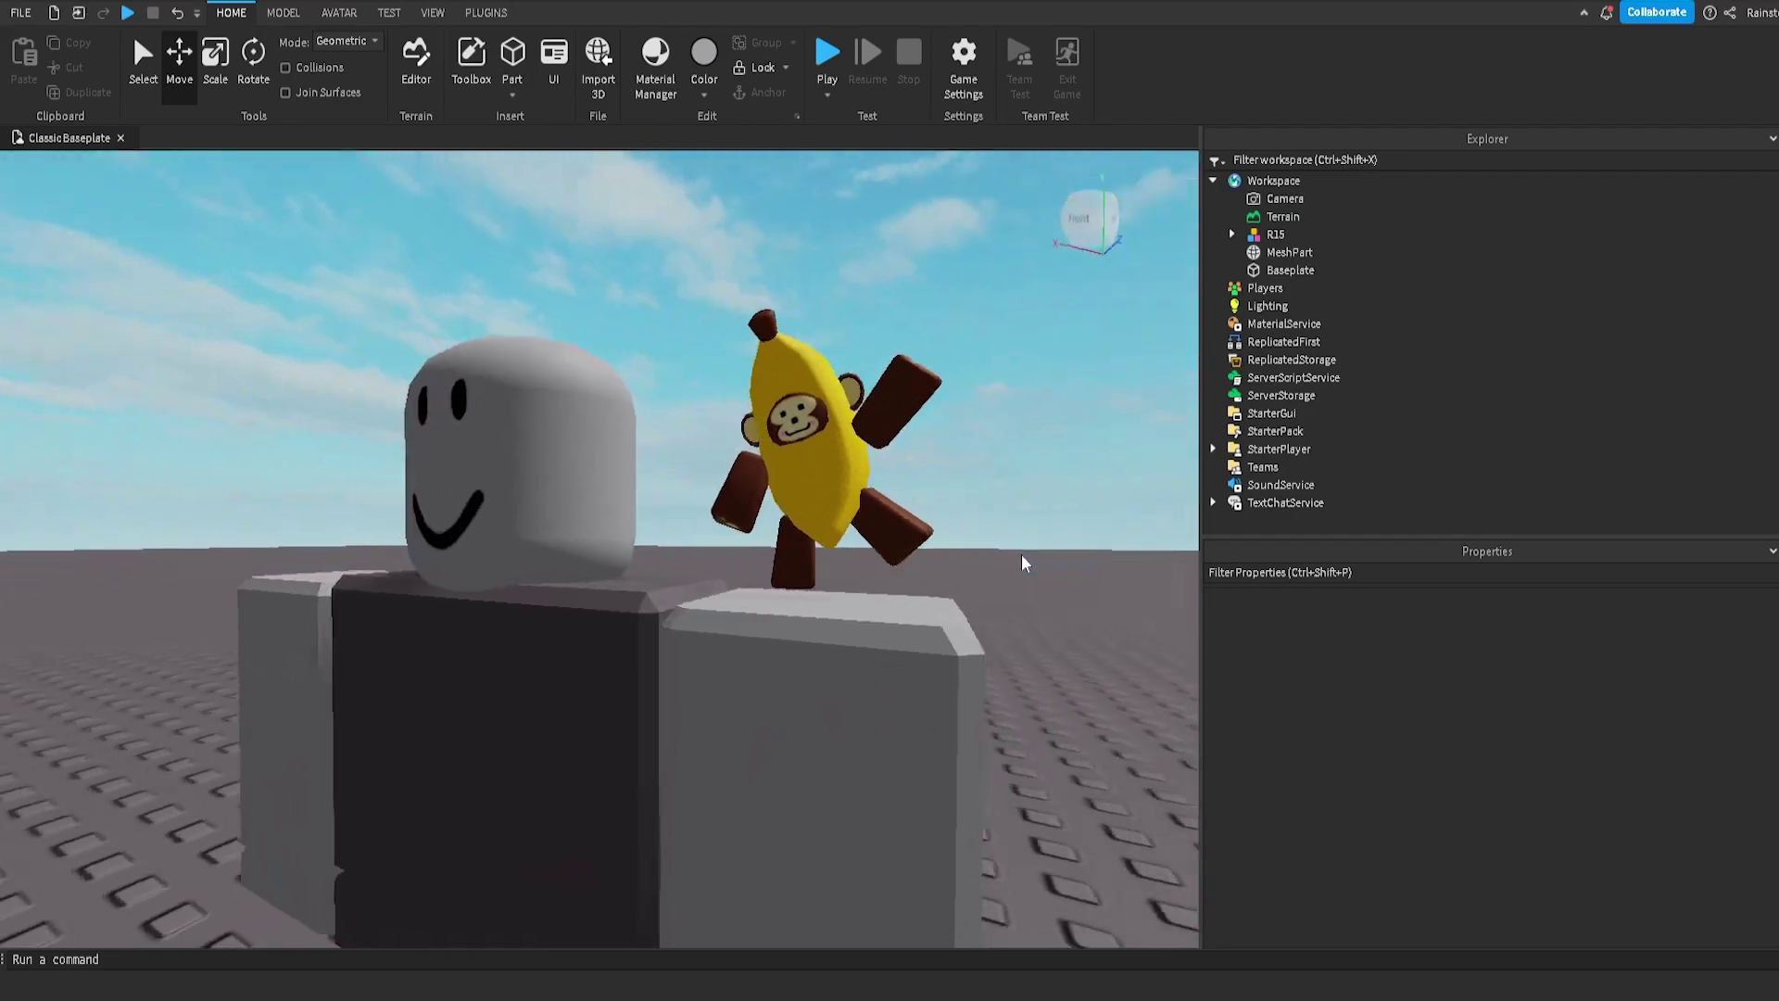
left_click(813, 419)
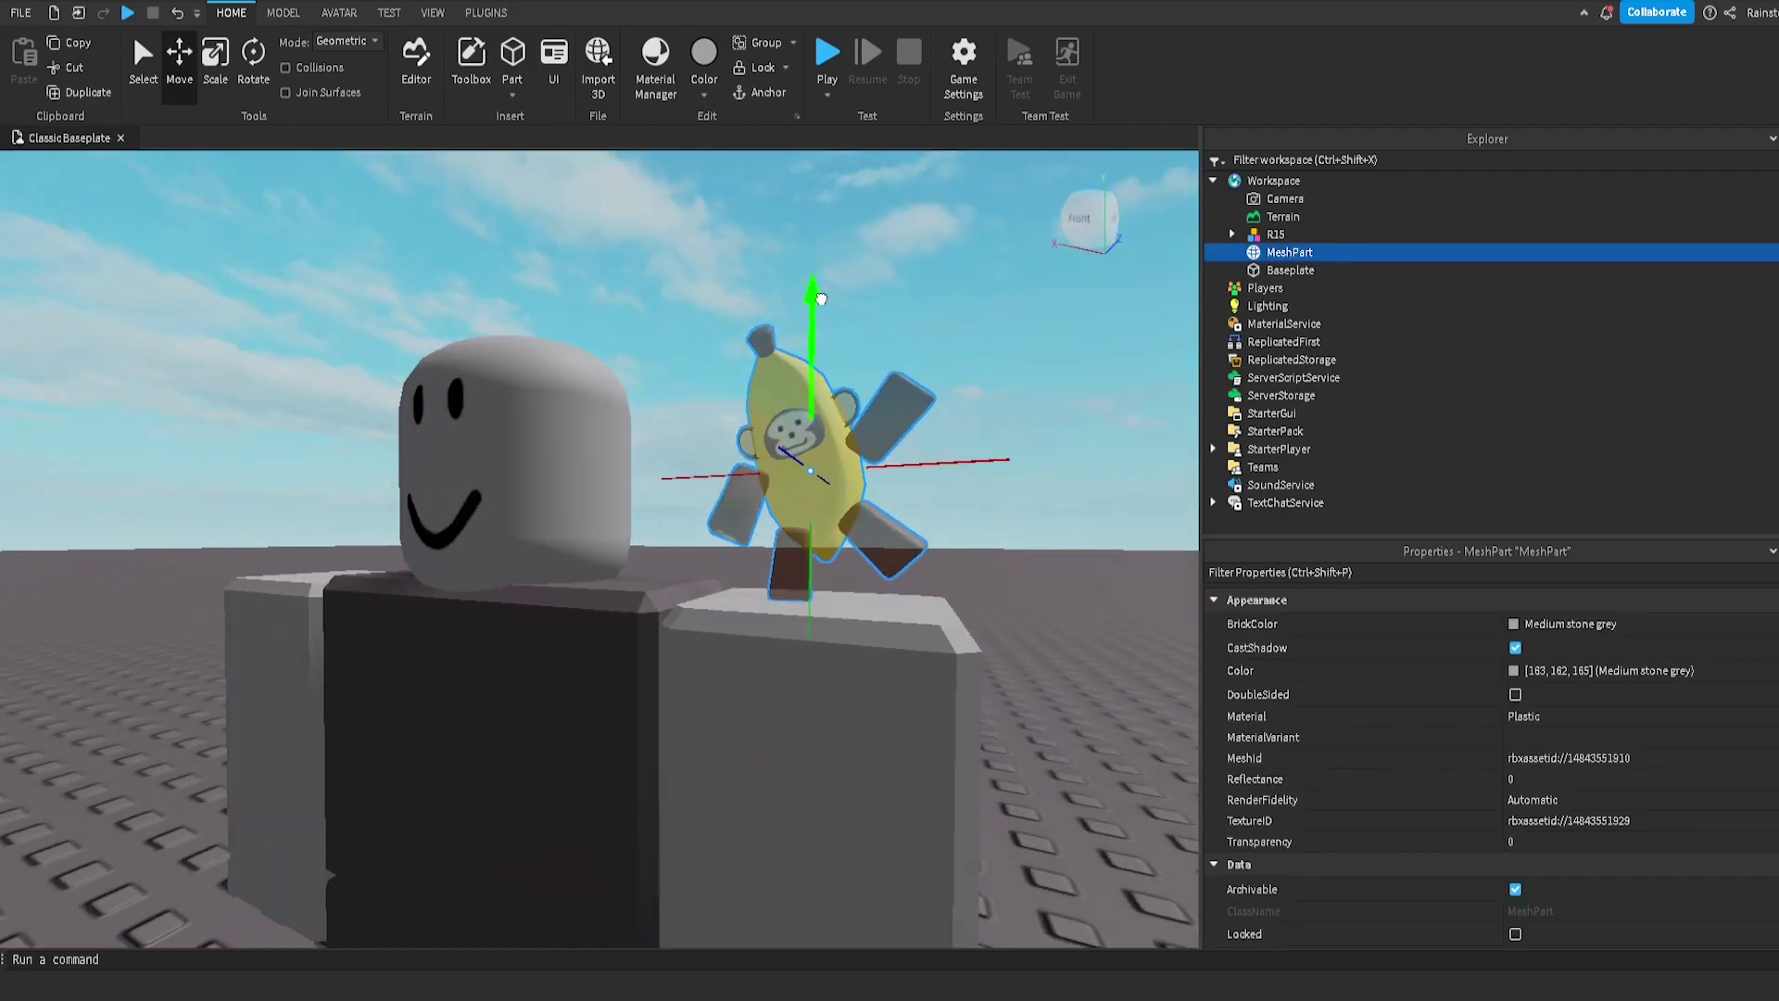
left_click(1032, 596)
right_click_drag(1032, 596, 993, 565)
left_click(912, 490)
left_click_drag(982, 471, 961, 476)
left_click(1032, 607)
right_click_drag(1032, 607, 1031, 611)
scroll(1035, 618, "down", 5)
scroll(1032, 615, "up", 3)
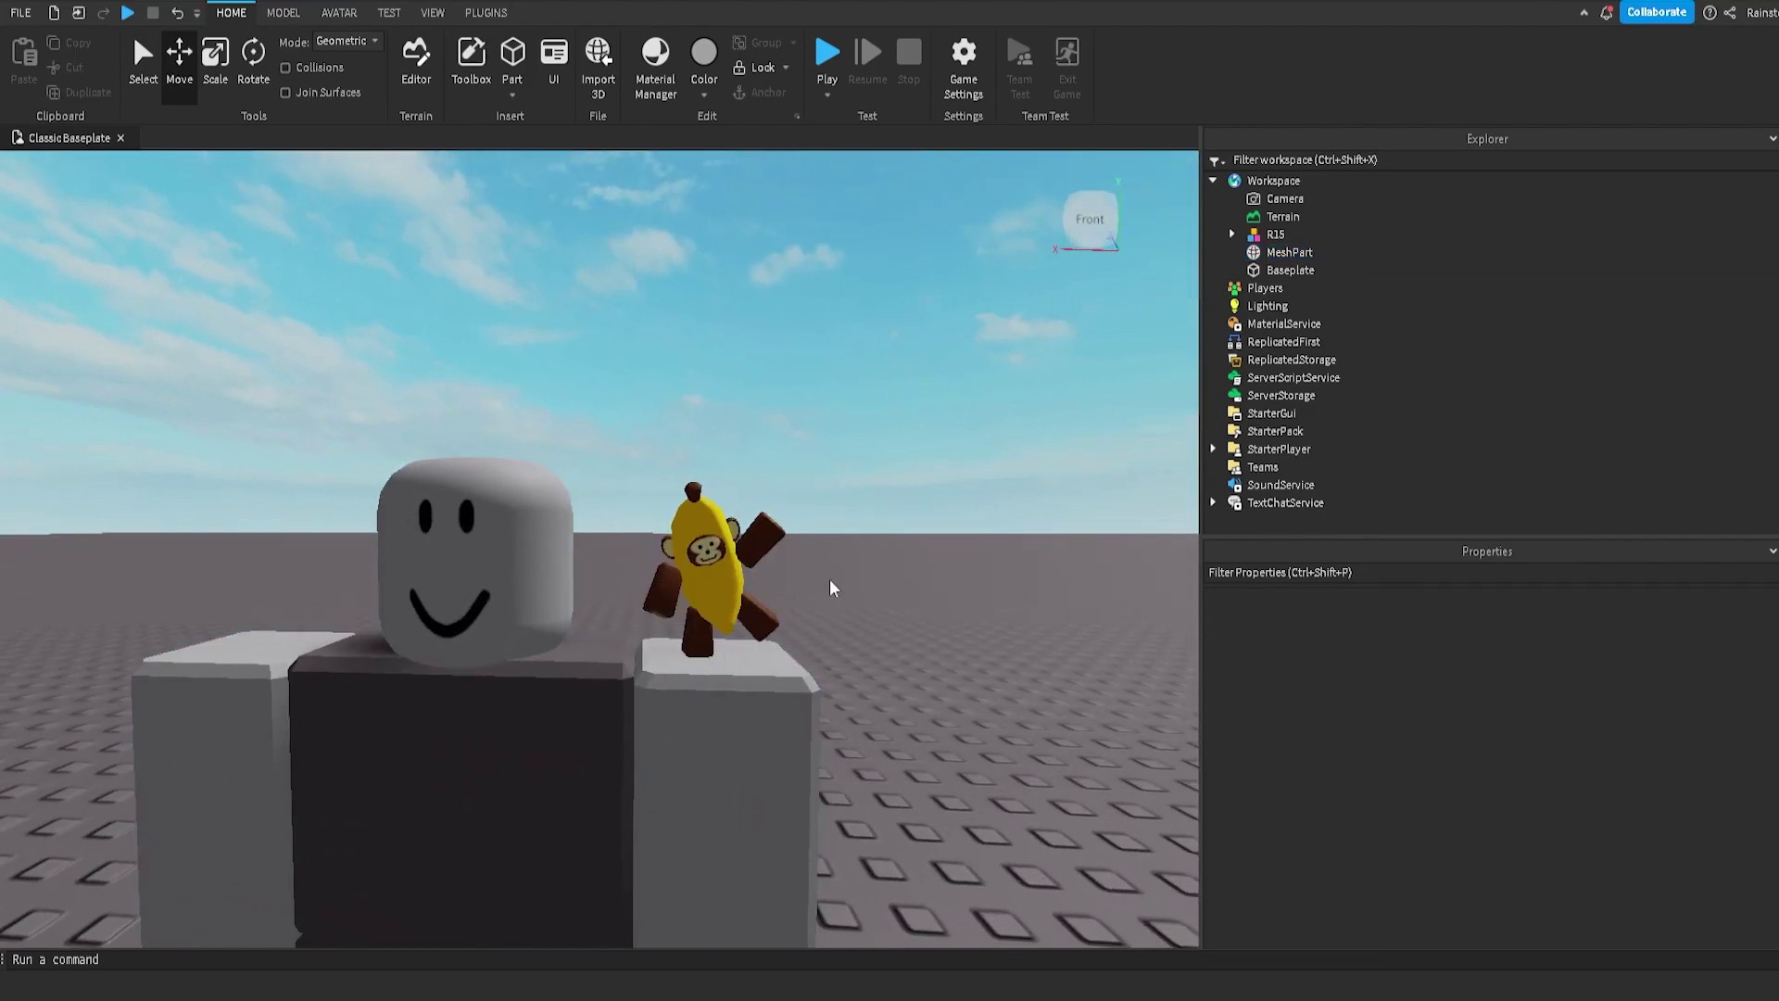
Step: Widen the 3D viewport and bring the whole dummy with the shoulder monkey into sight
left_click(706, 586)
left_click(957, 655)
right_click_drag(957, 655, 959, 654)
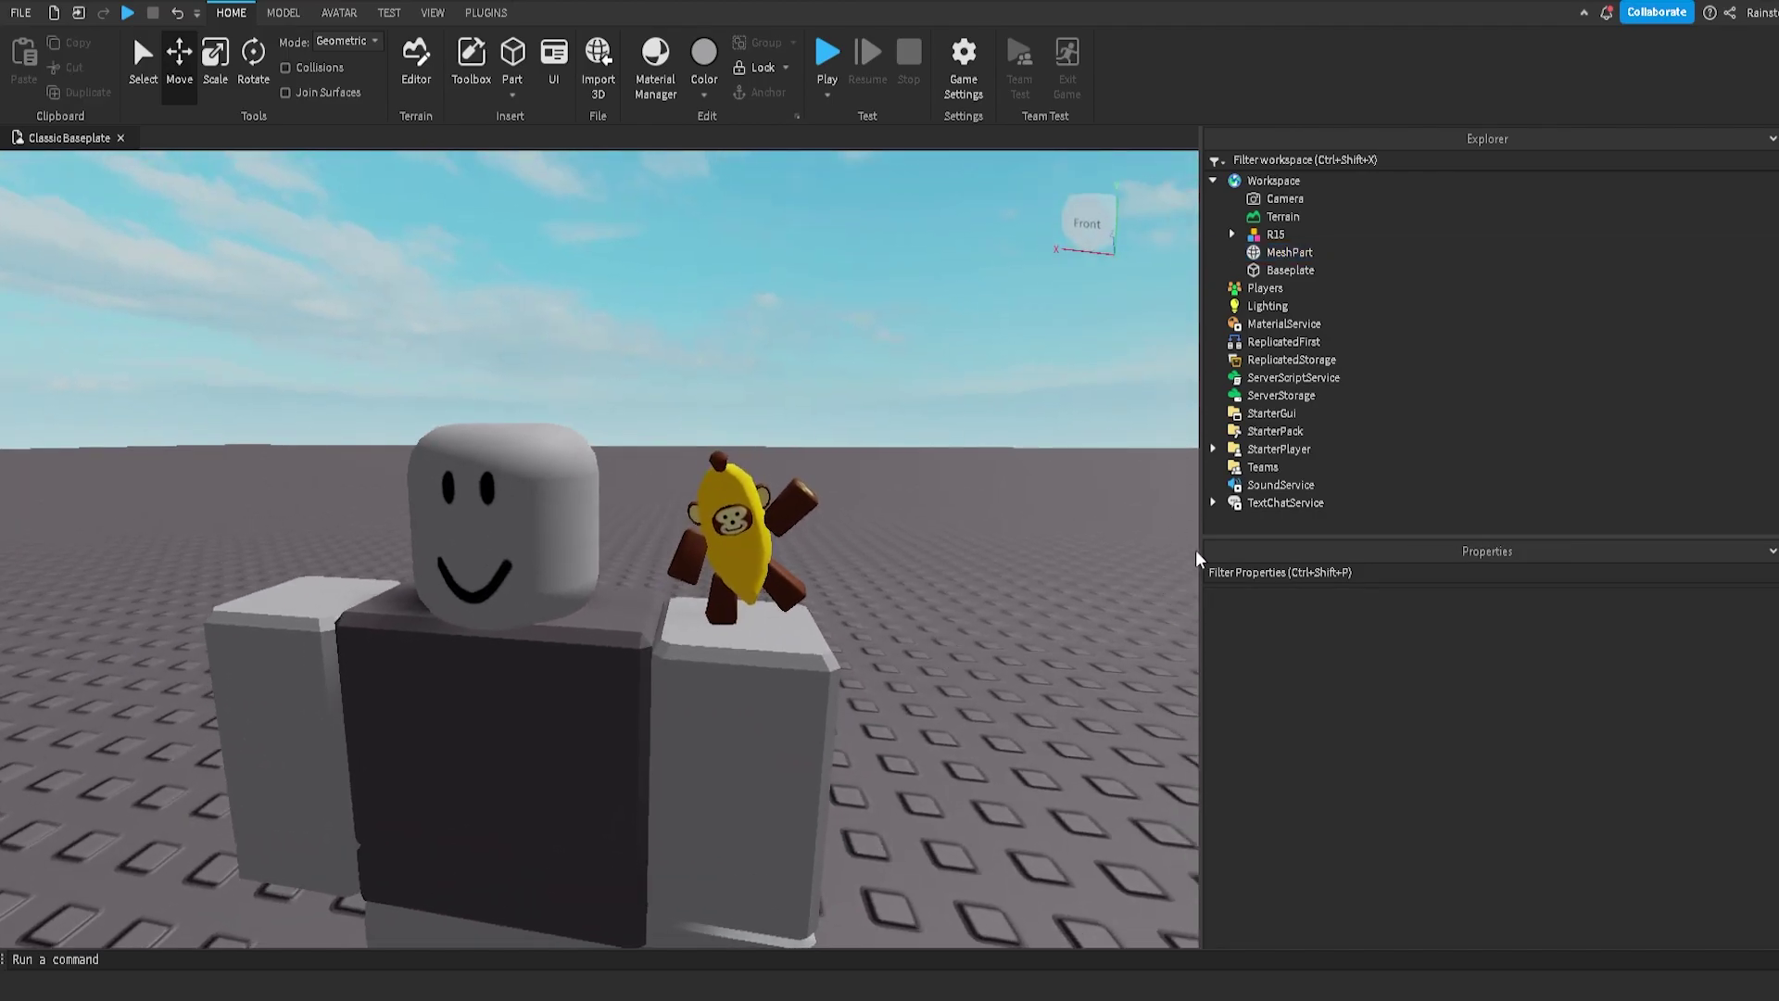
left_click_drag(1197, 558, 1384, 559)
scroll(1041, 509, "down", 5)
scroll(1123, 503, "up", 4)
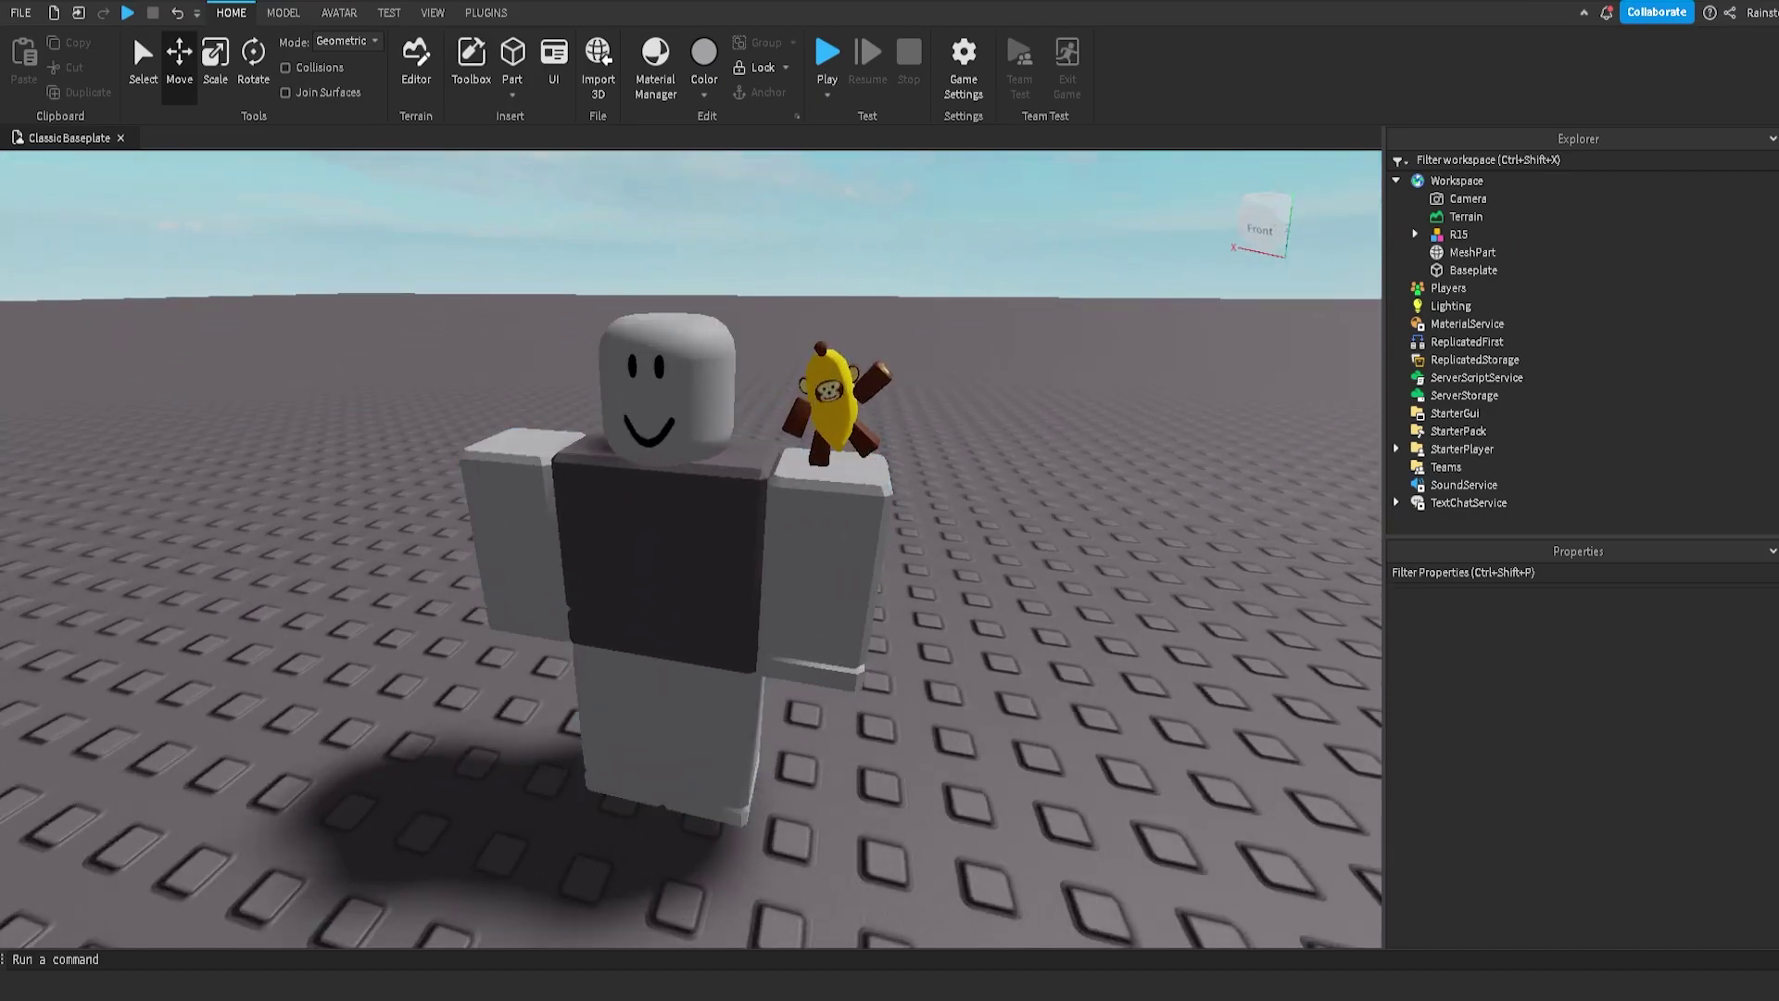
Step: Start the Asset Creator plugin and choose Accessory as the asset type
left_click(494, 15)
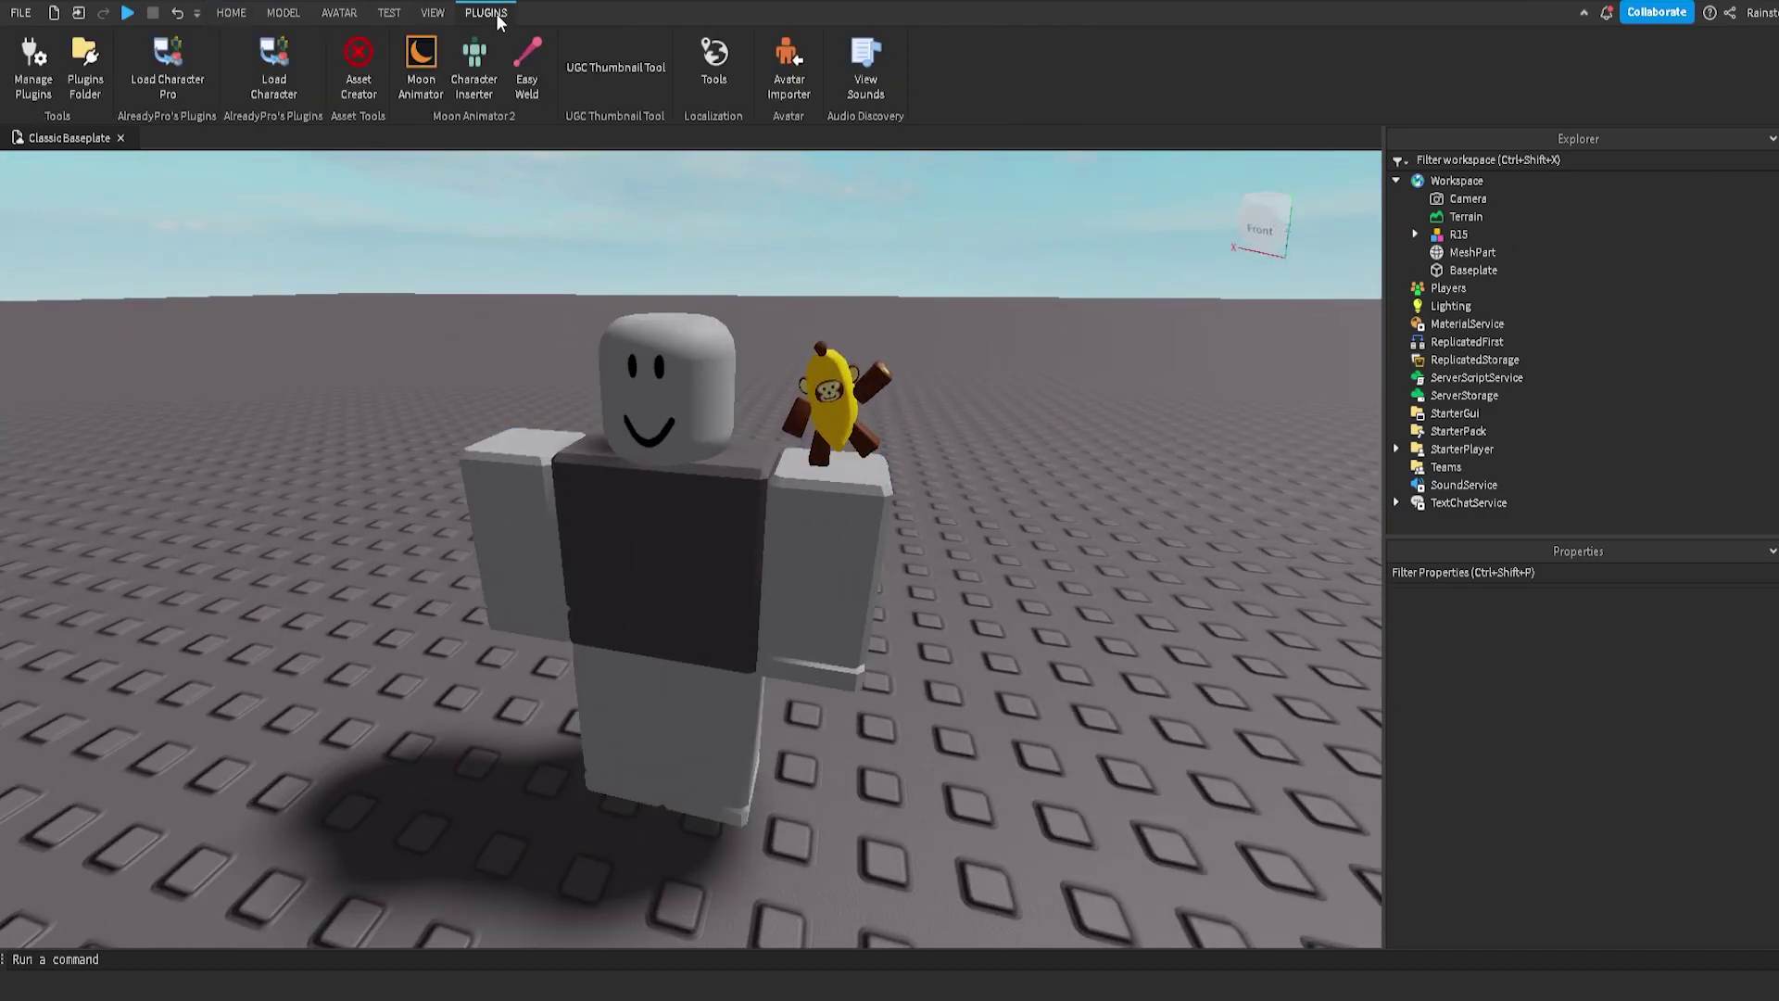
left_click(363, 58)
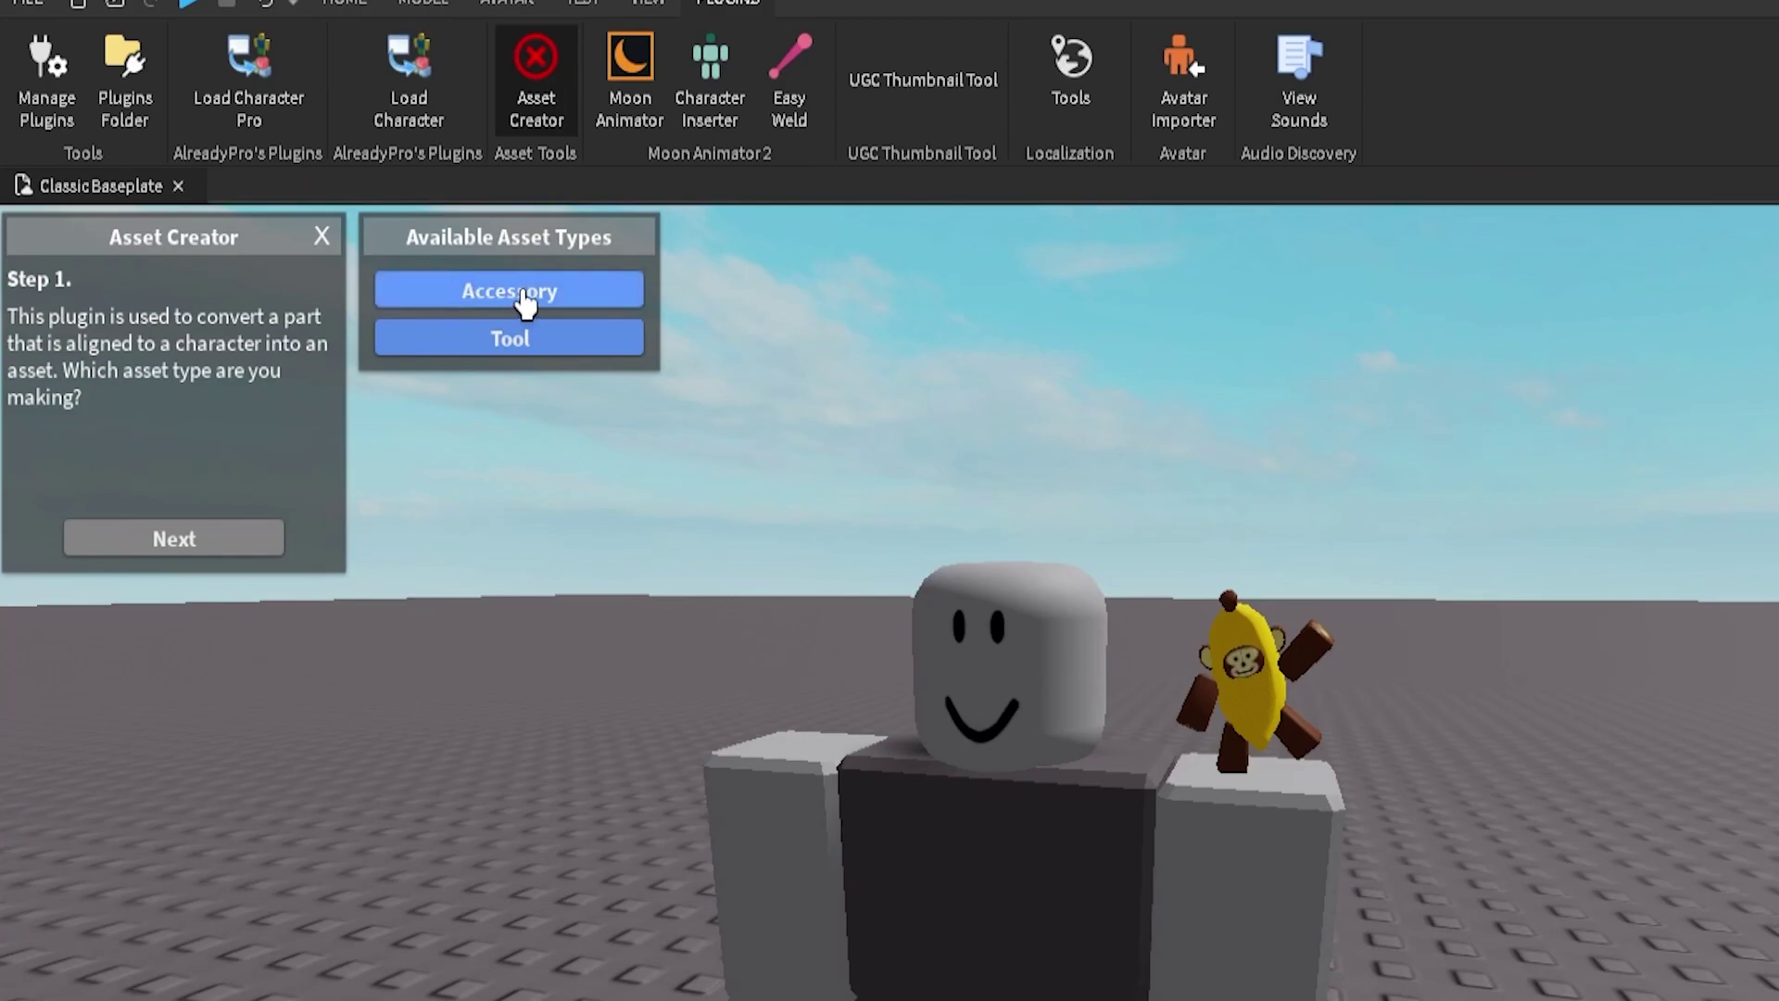
left_click(502, 311)
left_click(183, 542)
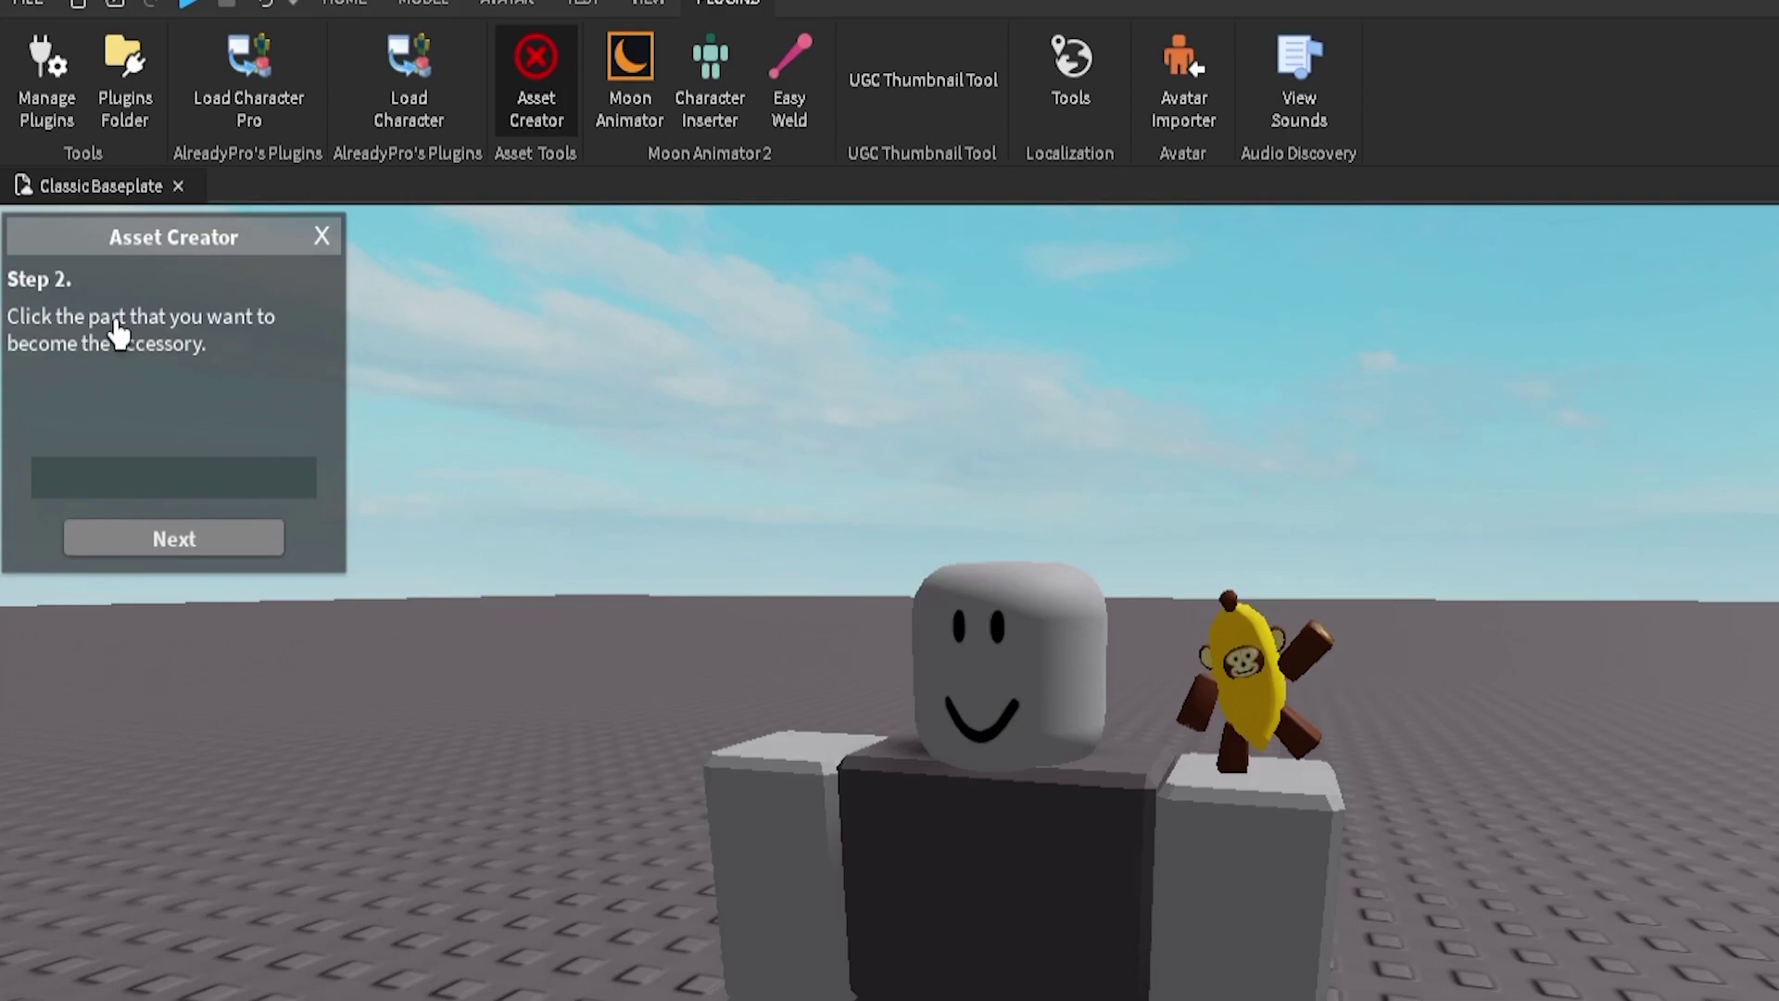
Step: Assign the banana monkey MeshPart as the accessory part and the R15 dummy as the character it is aligned to
left_click(1265, 687)
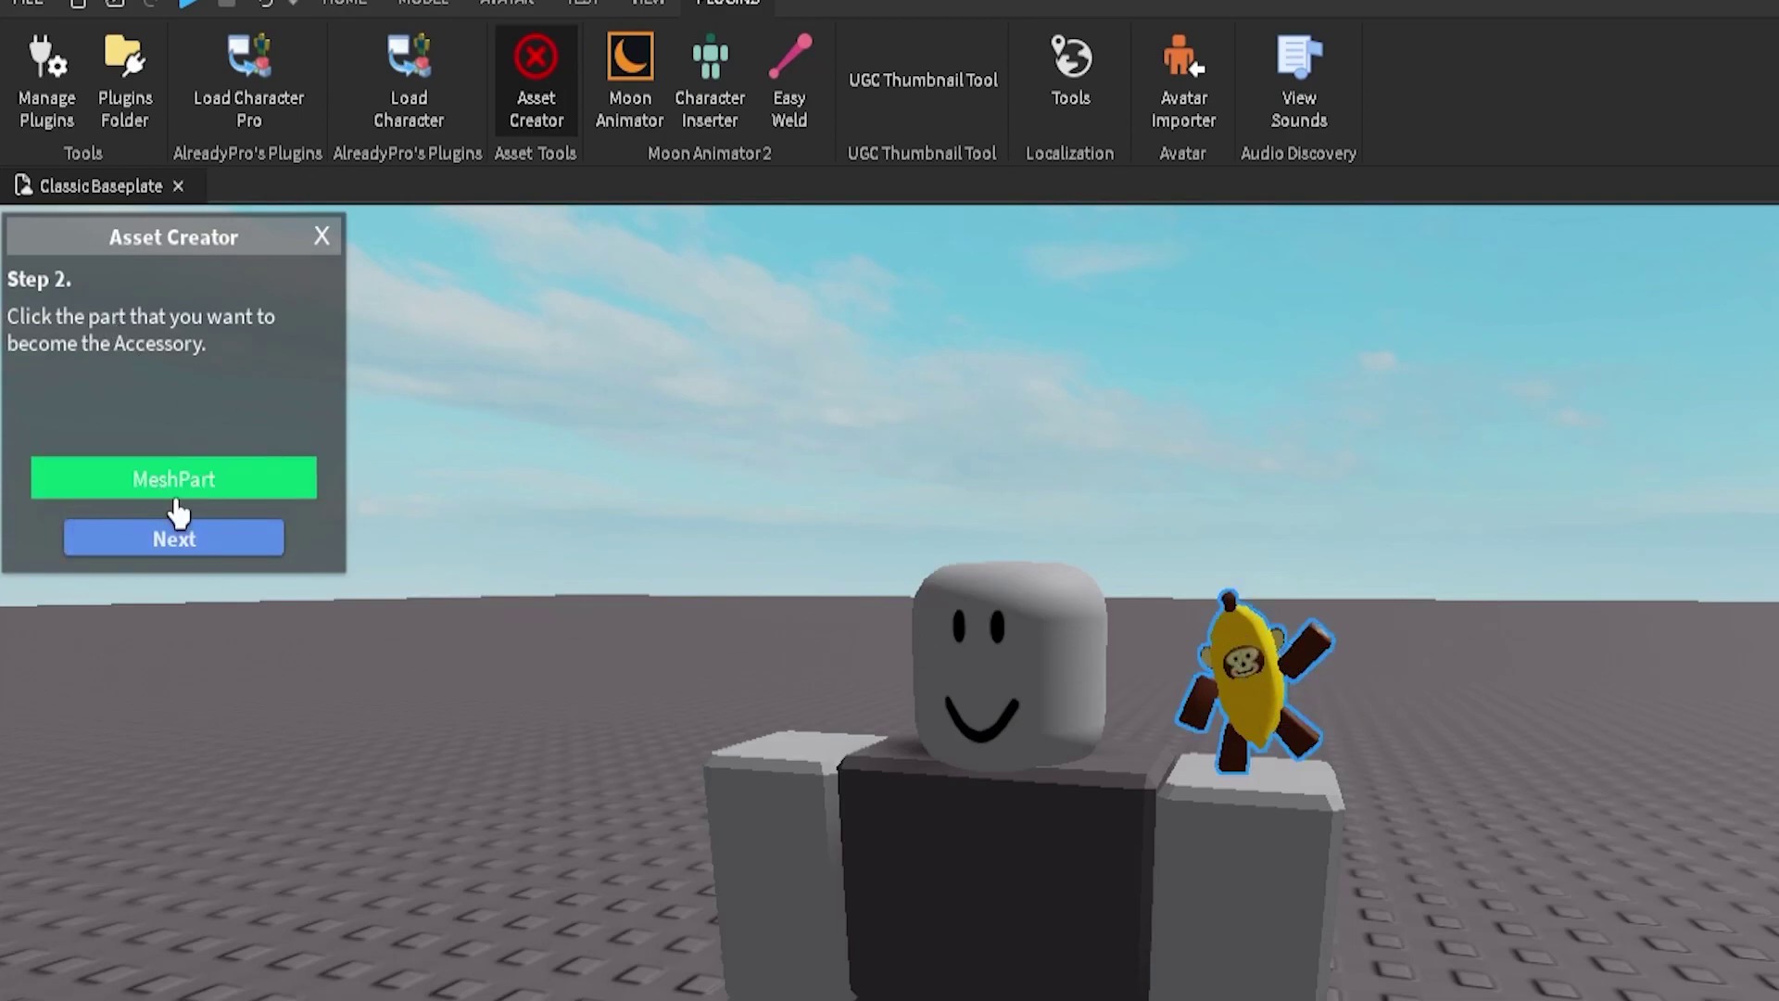
left_click(198, 545)
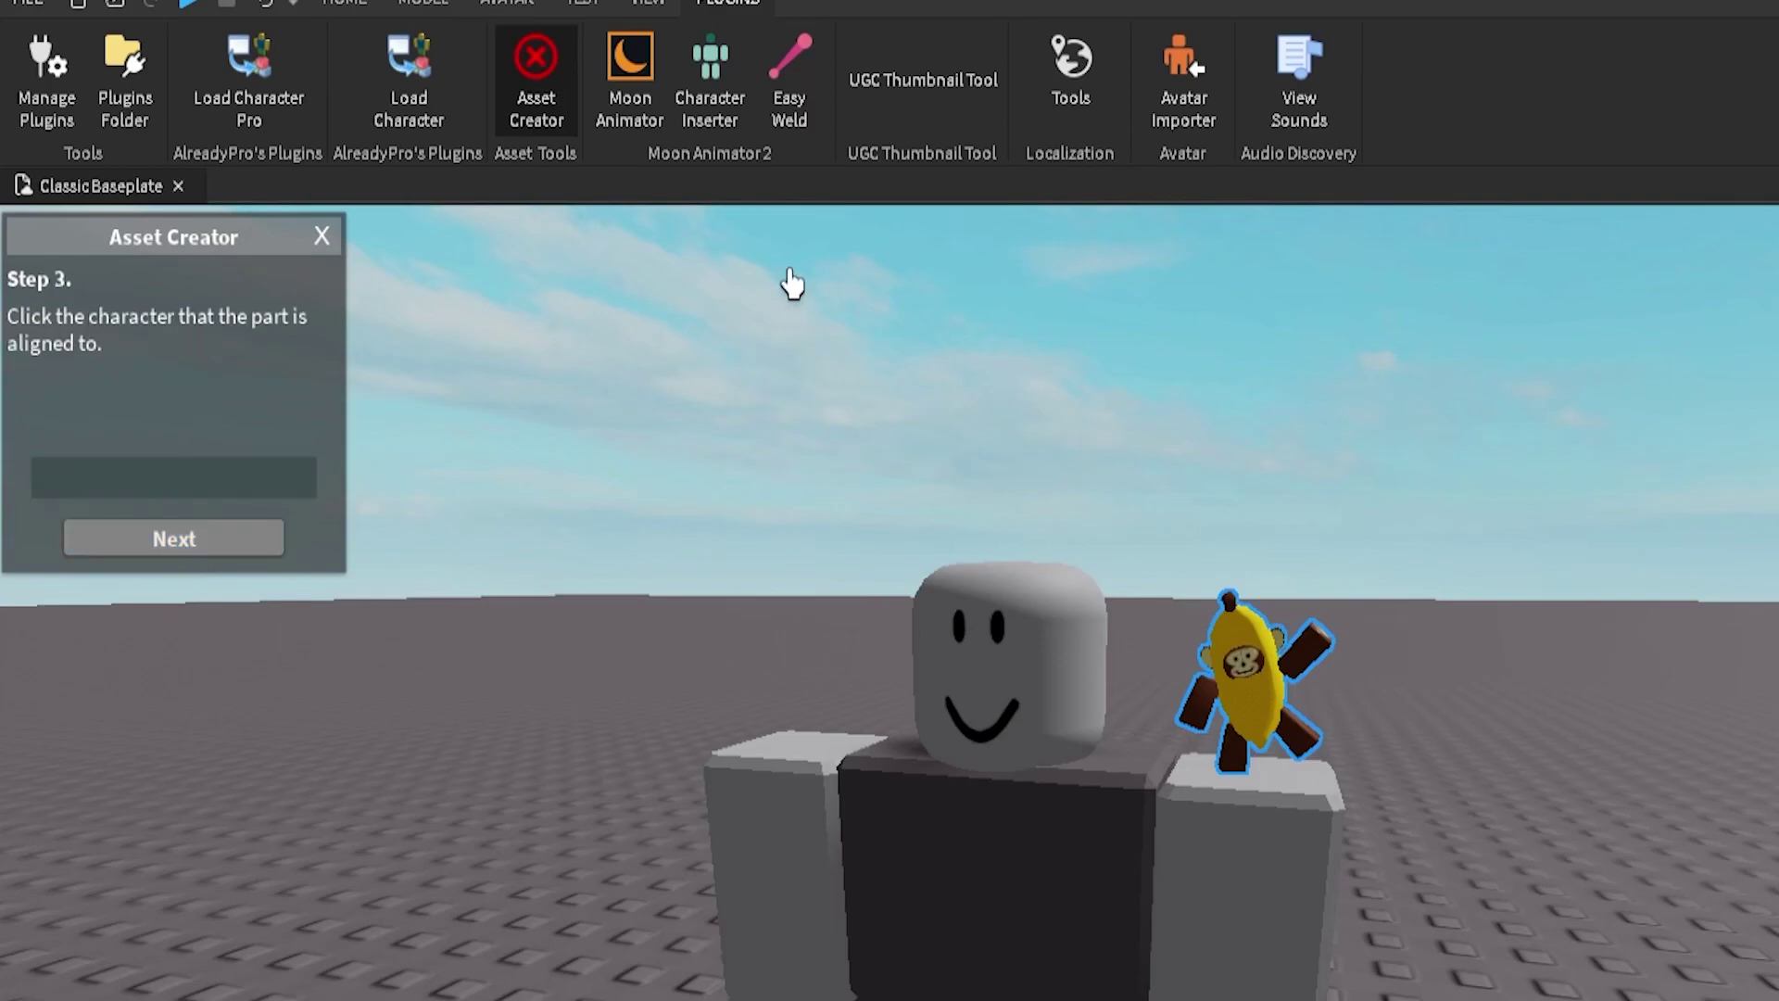
left_click(1012, 819)
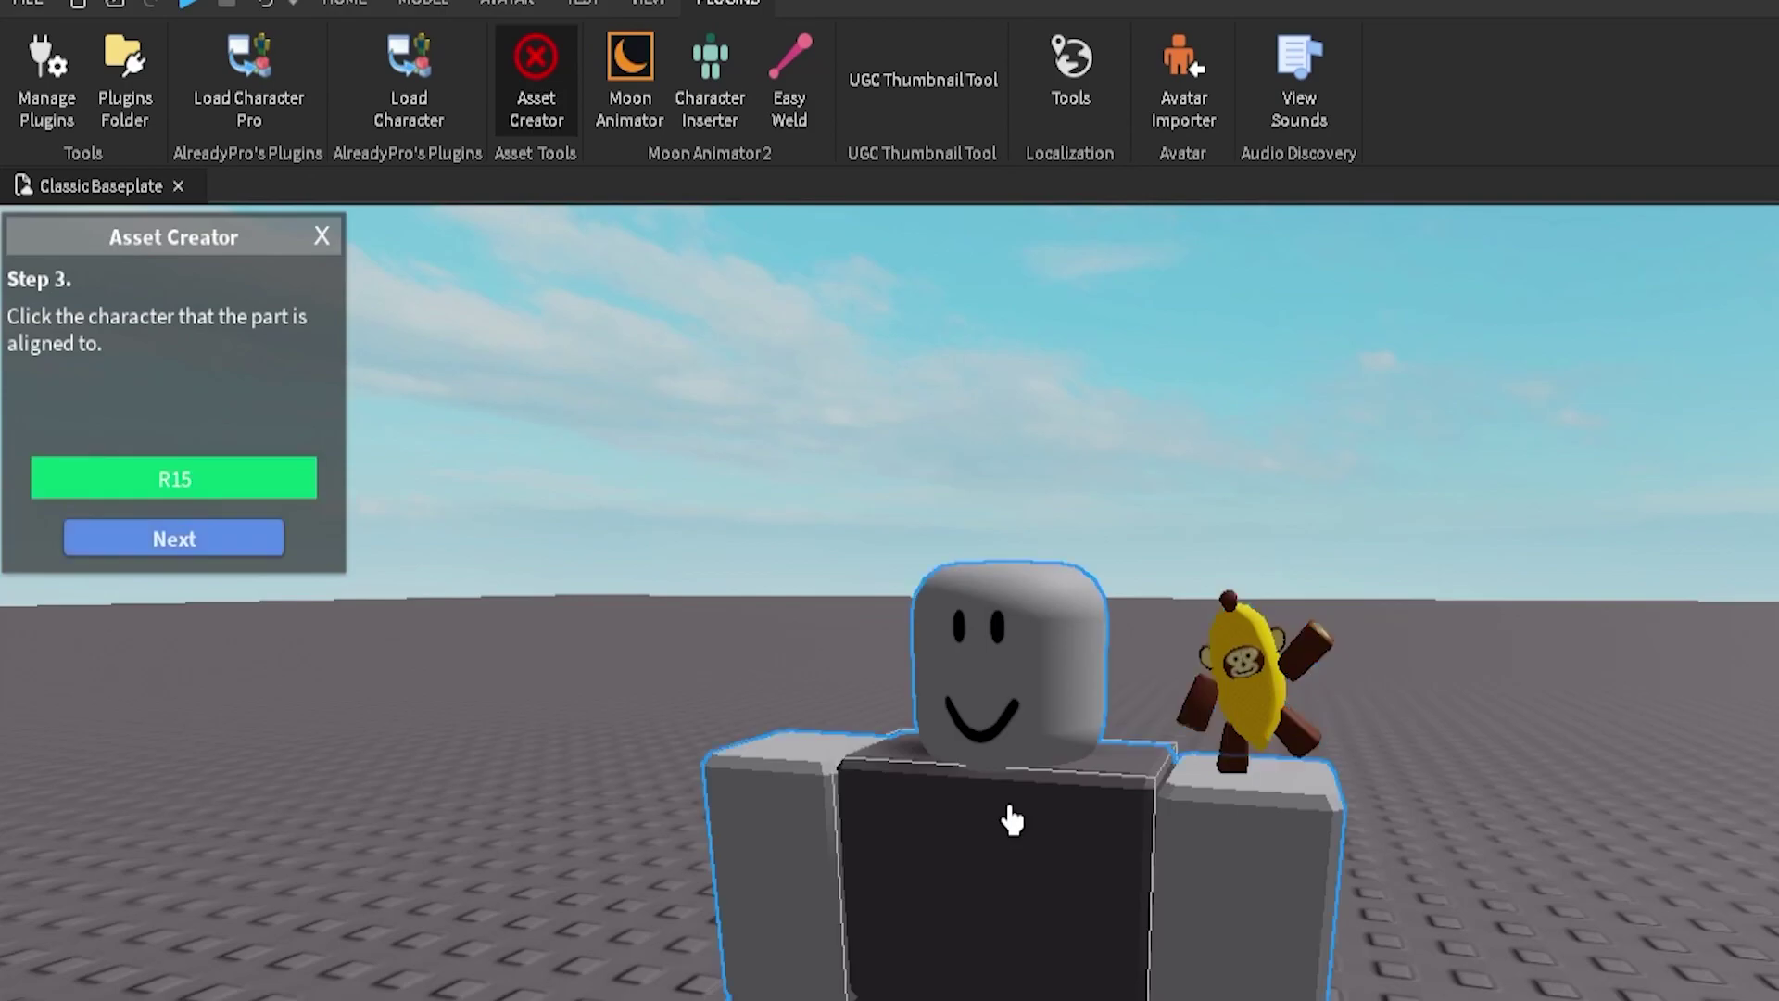
left_click(219, 548)
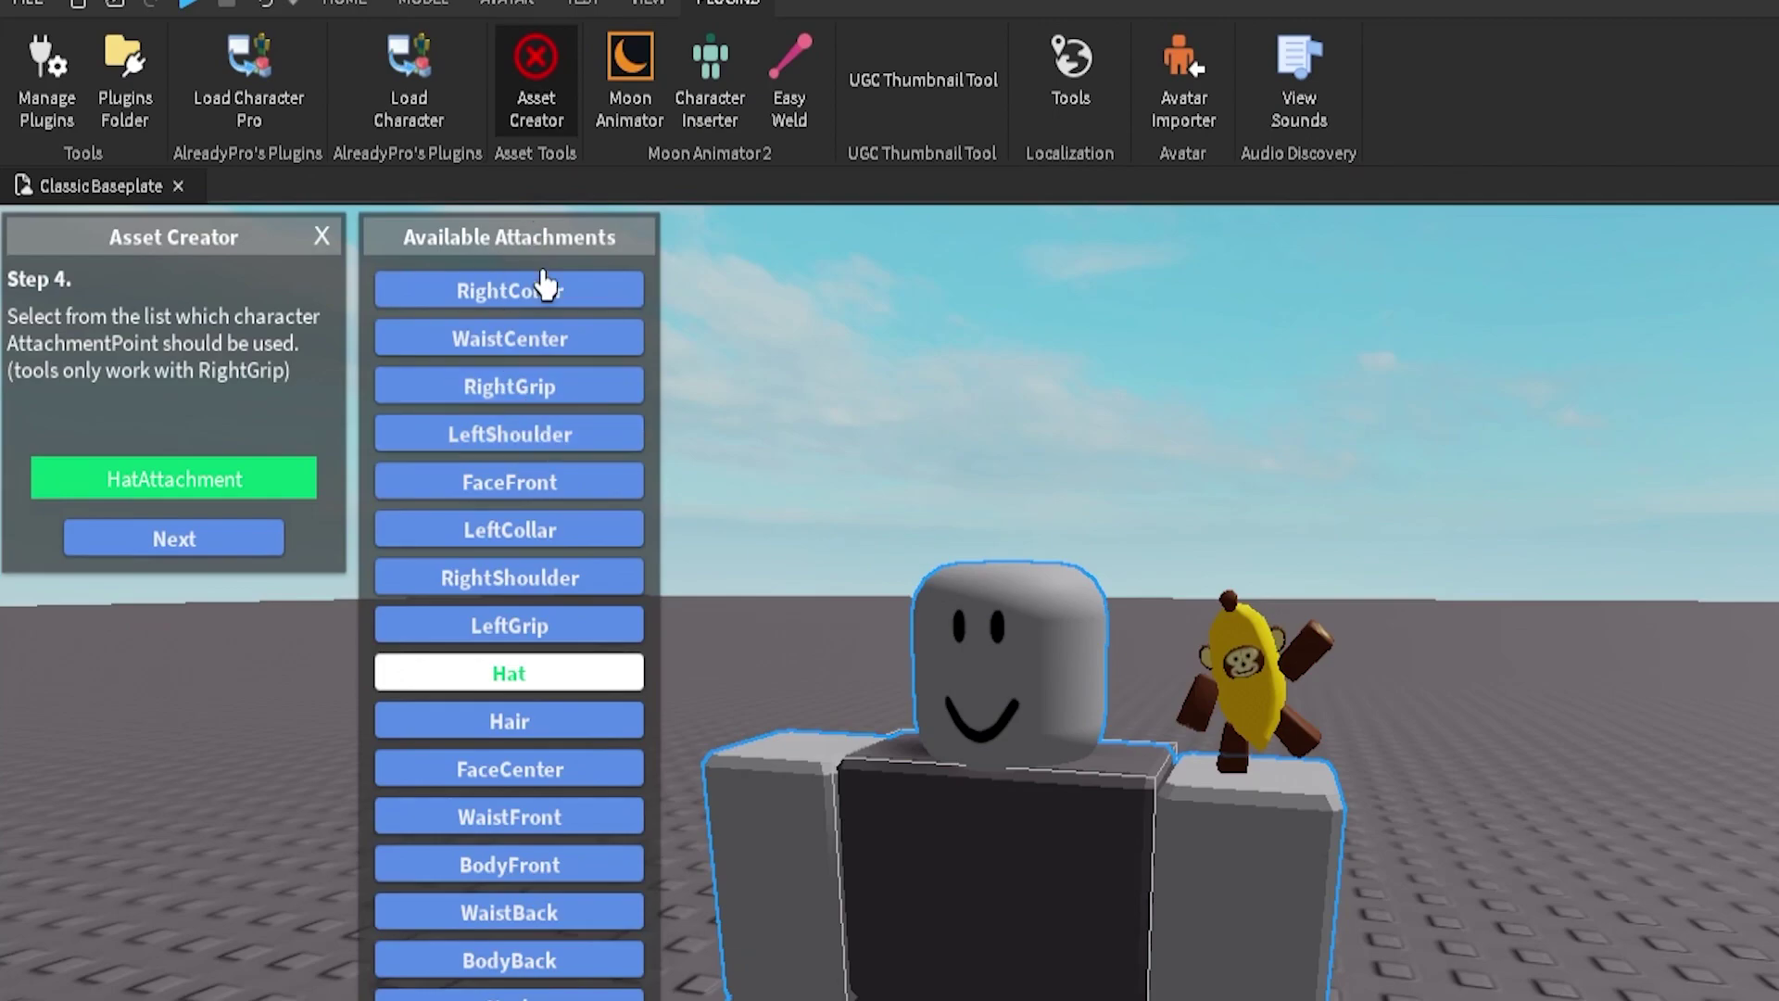
Step: Set the accessory's attachment point to LeftCollar after trying LeftShoulder
left_click(513, 448)
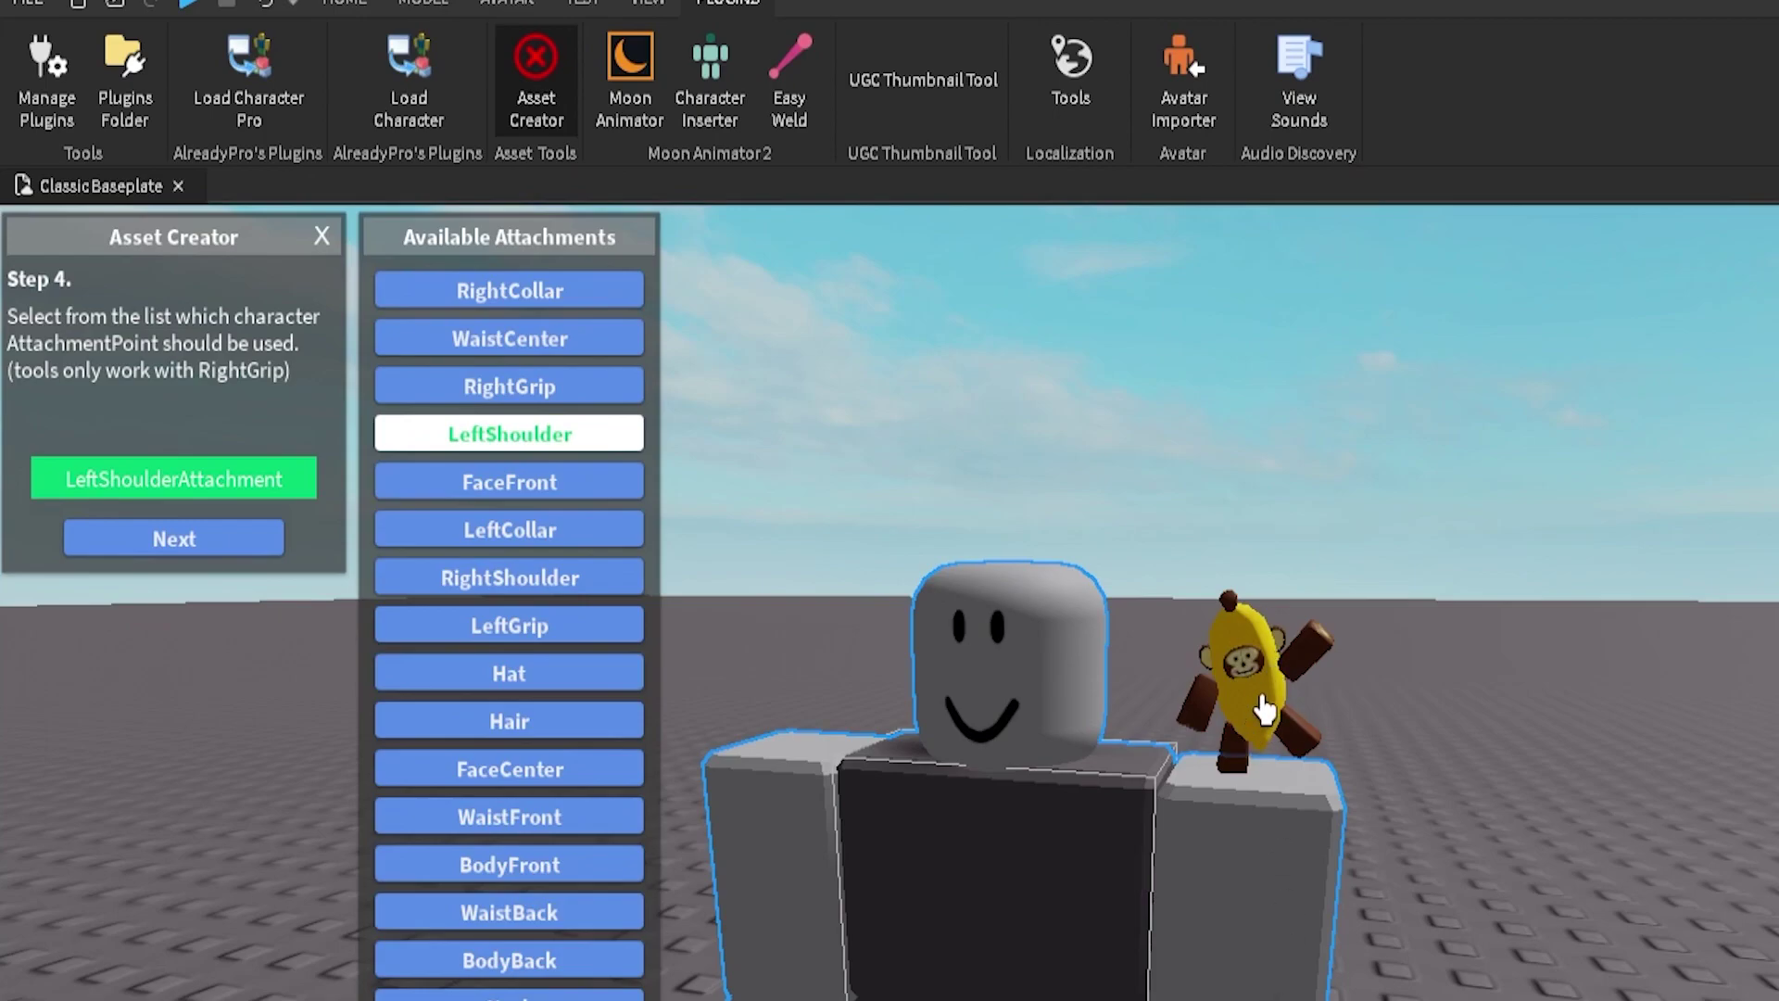
left_click(510, 533)
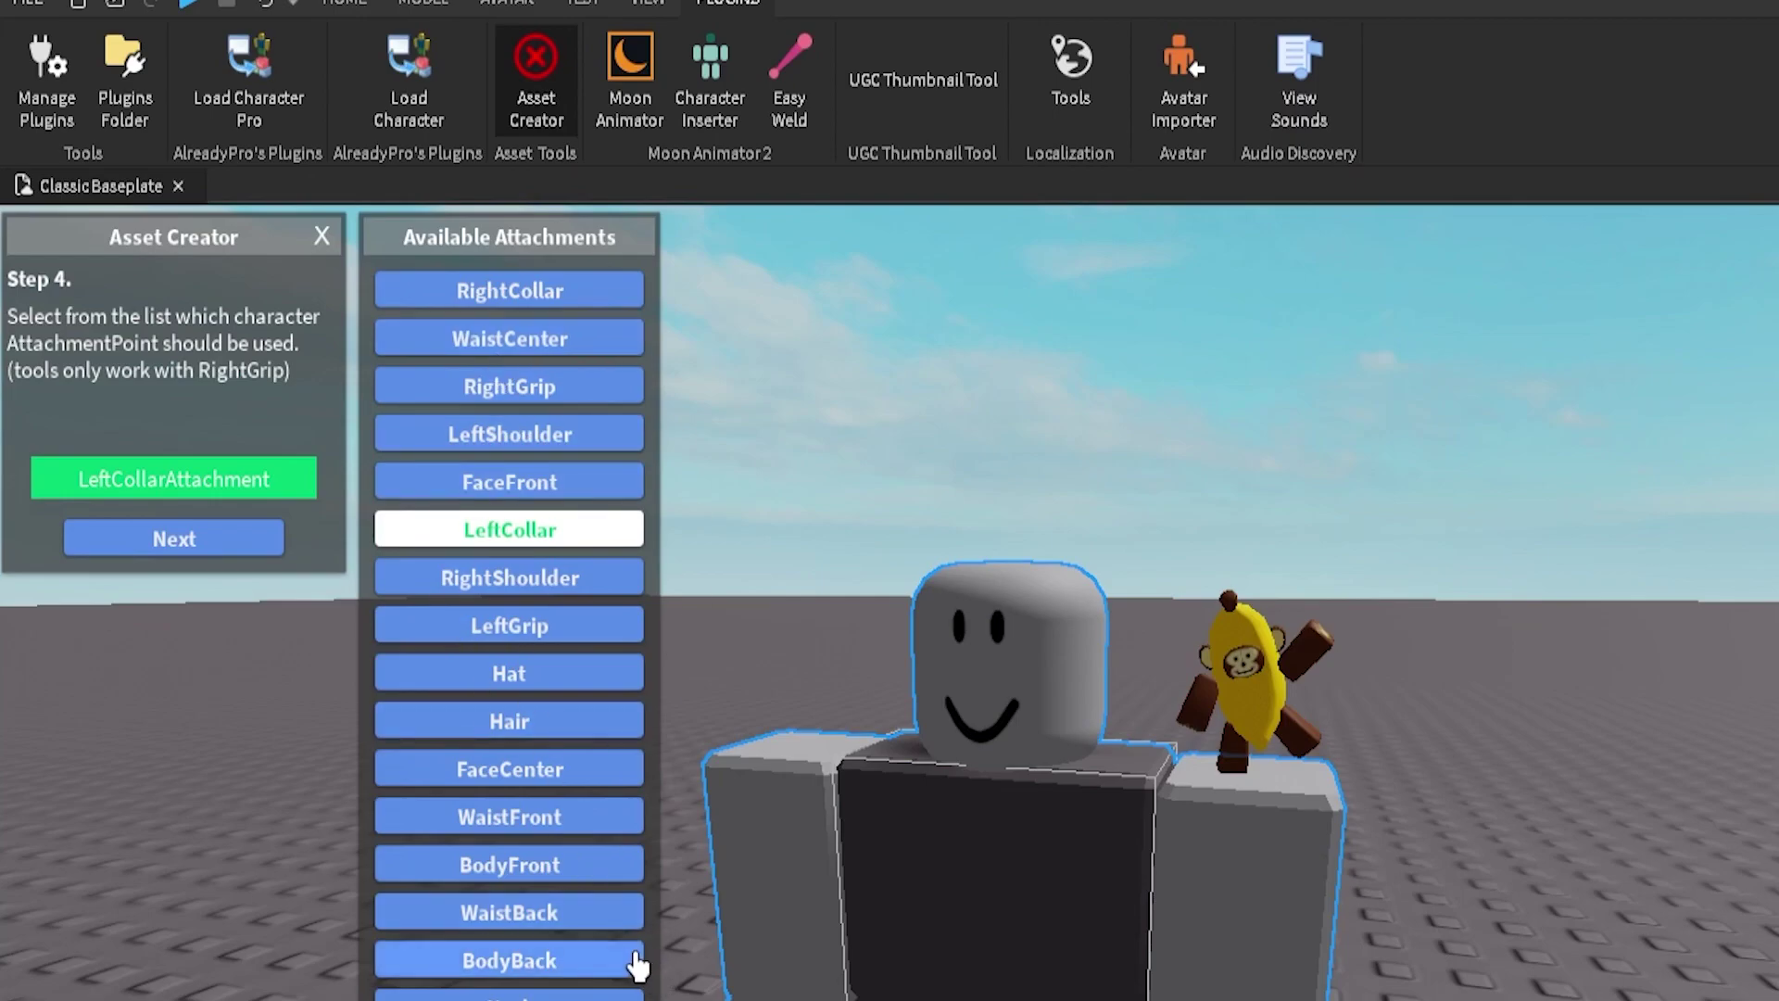
left_click(194, 547)
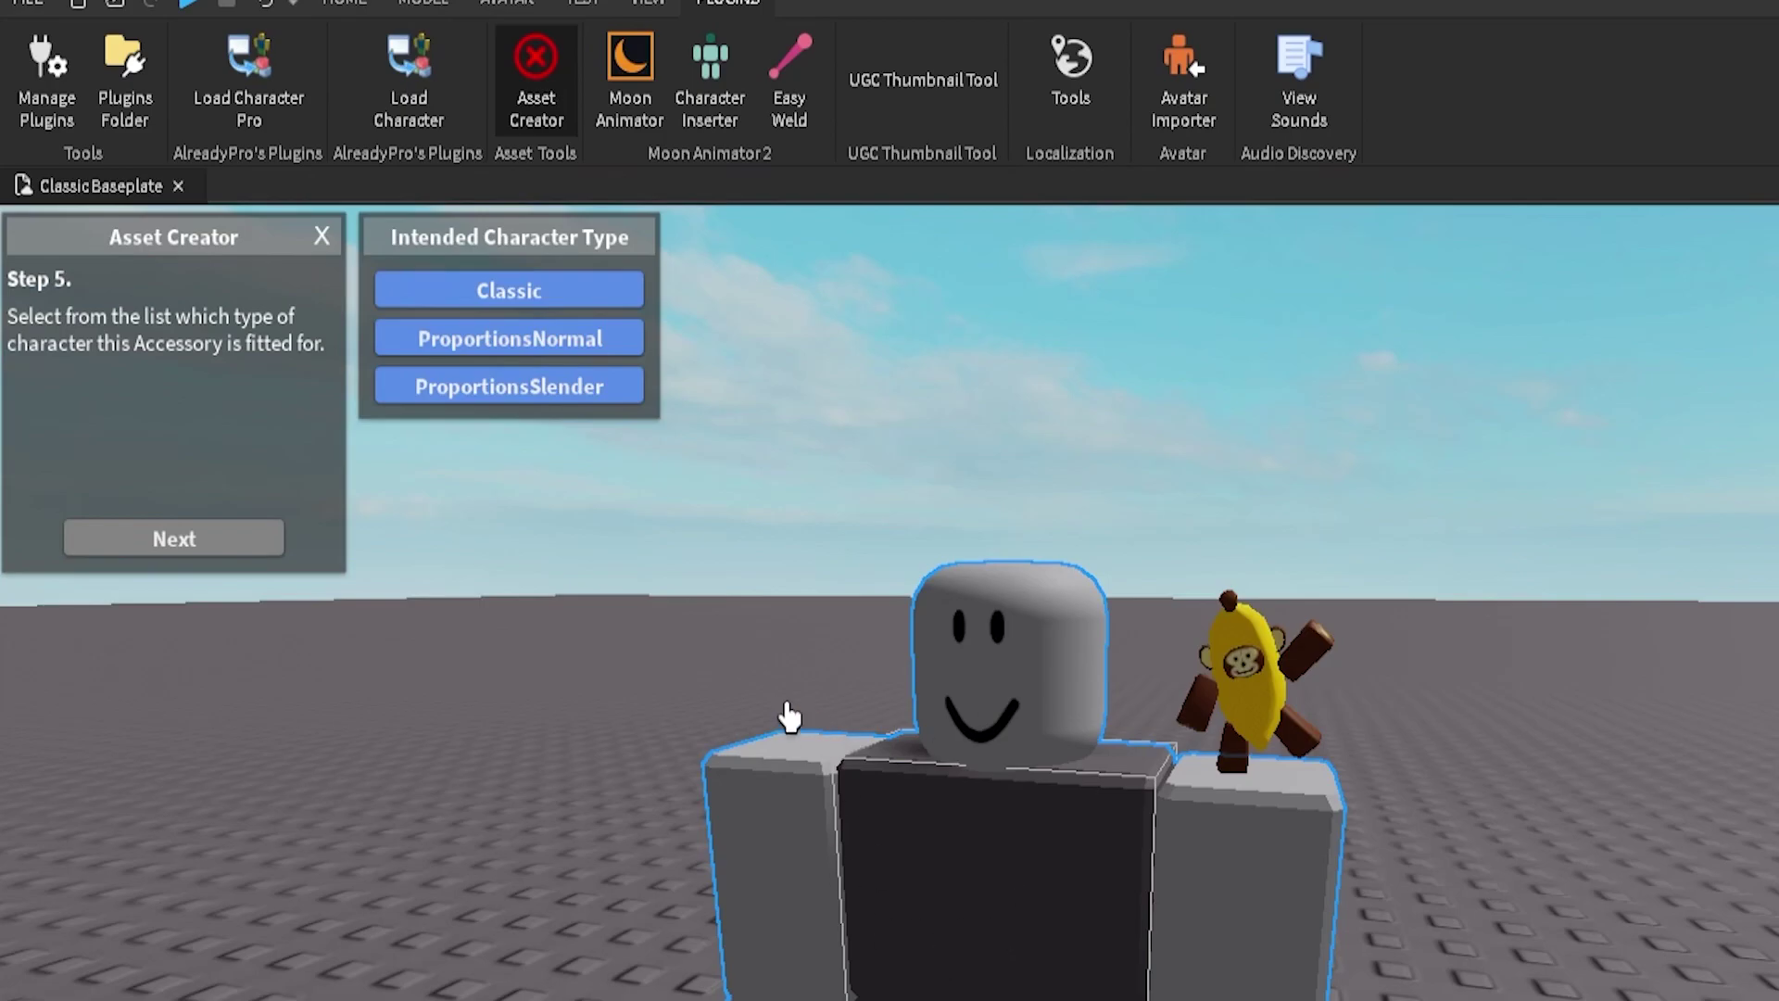
Step: Choose Classic as the intended character type and generate the accessory
left_click(563, 298)
left_click(158, 545)
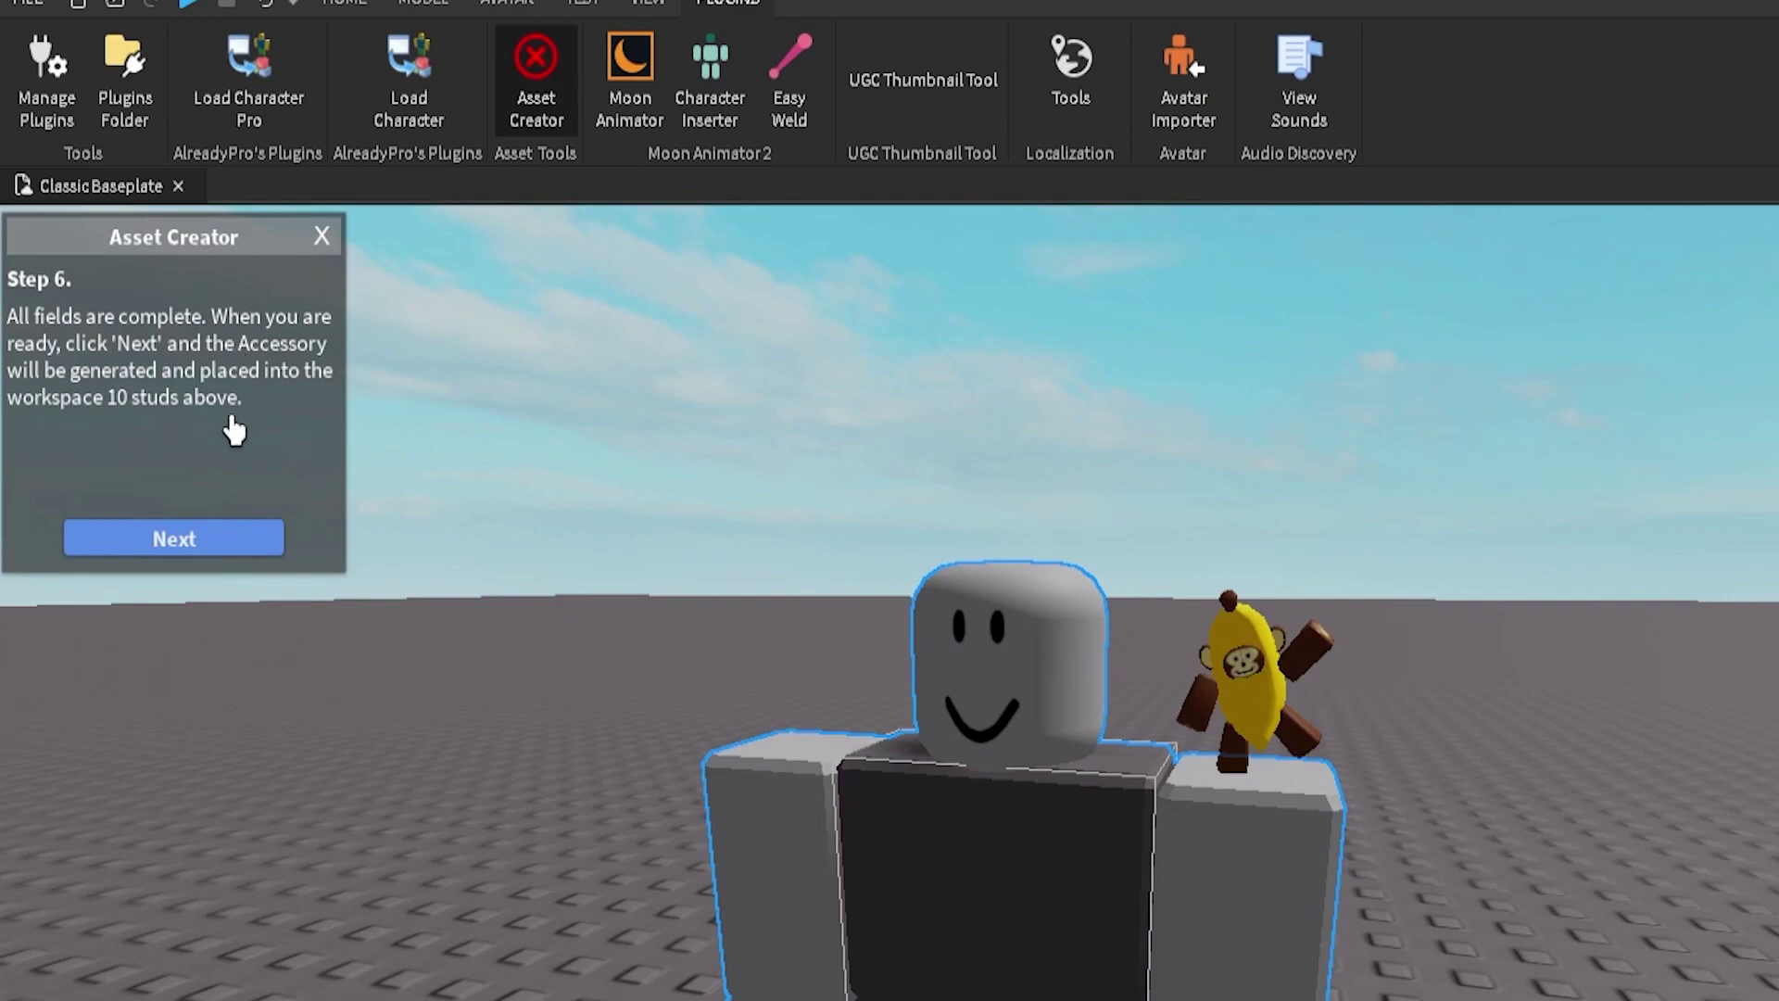
left_click(198, 545)
Step: Look over the dummy and the space above it for the generated accessory, and close the Asset Creator
right_click_drag(727, 598, 728, 598)
right_click_drag(1252, 905, 1252, 905)
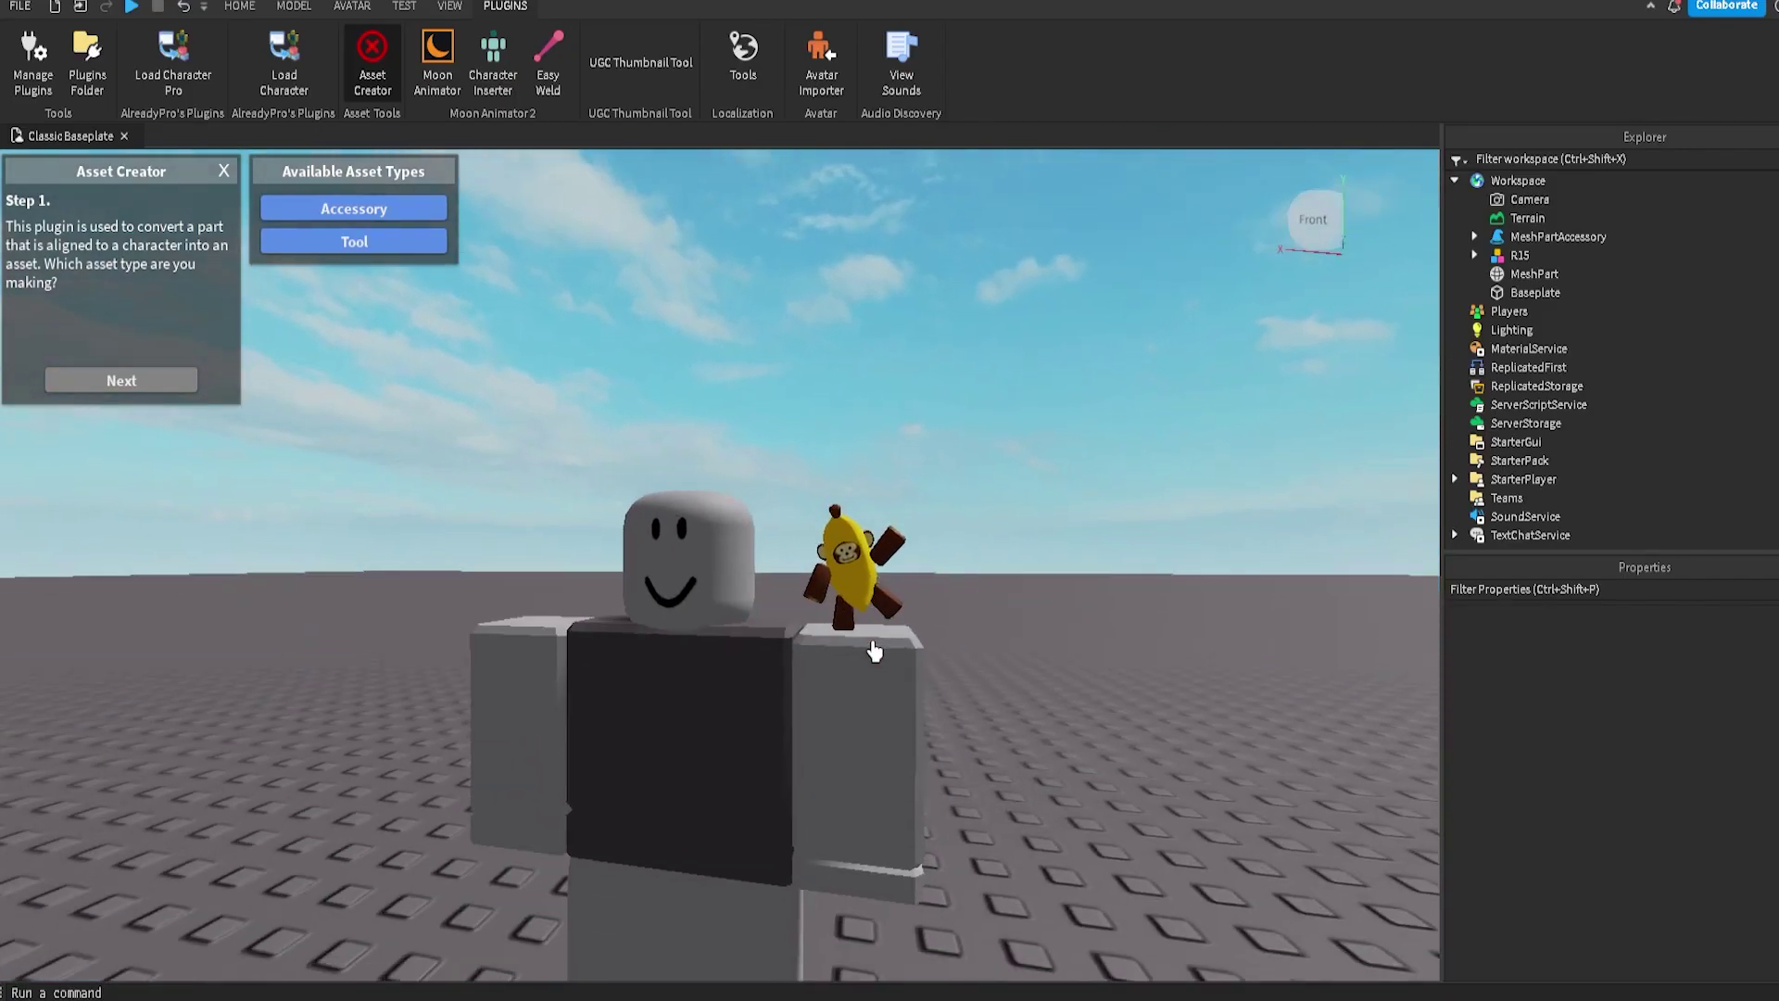
right_click_drag(1115, 791, 1114, 792)
right_click_drag(776, 566, 842, 365)
key("w")
key("w")
key("s")
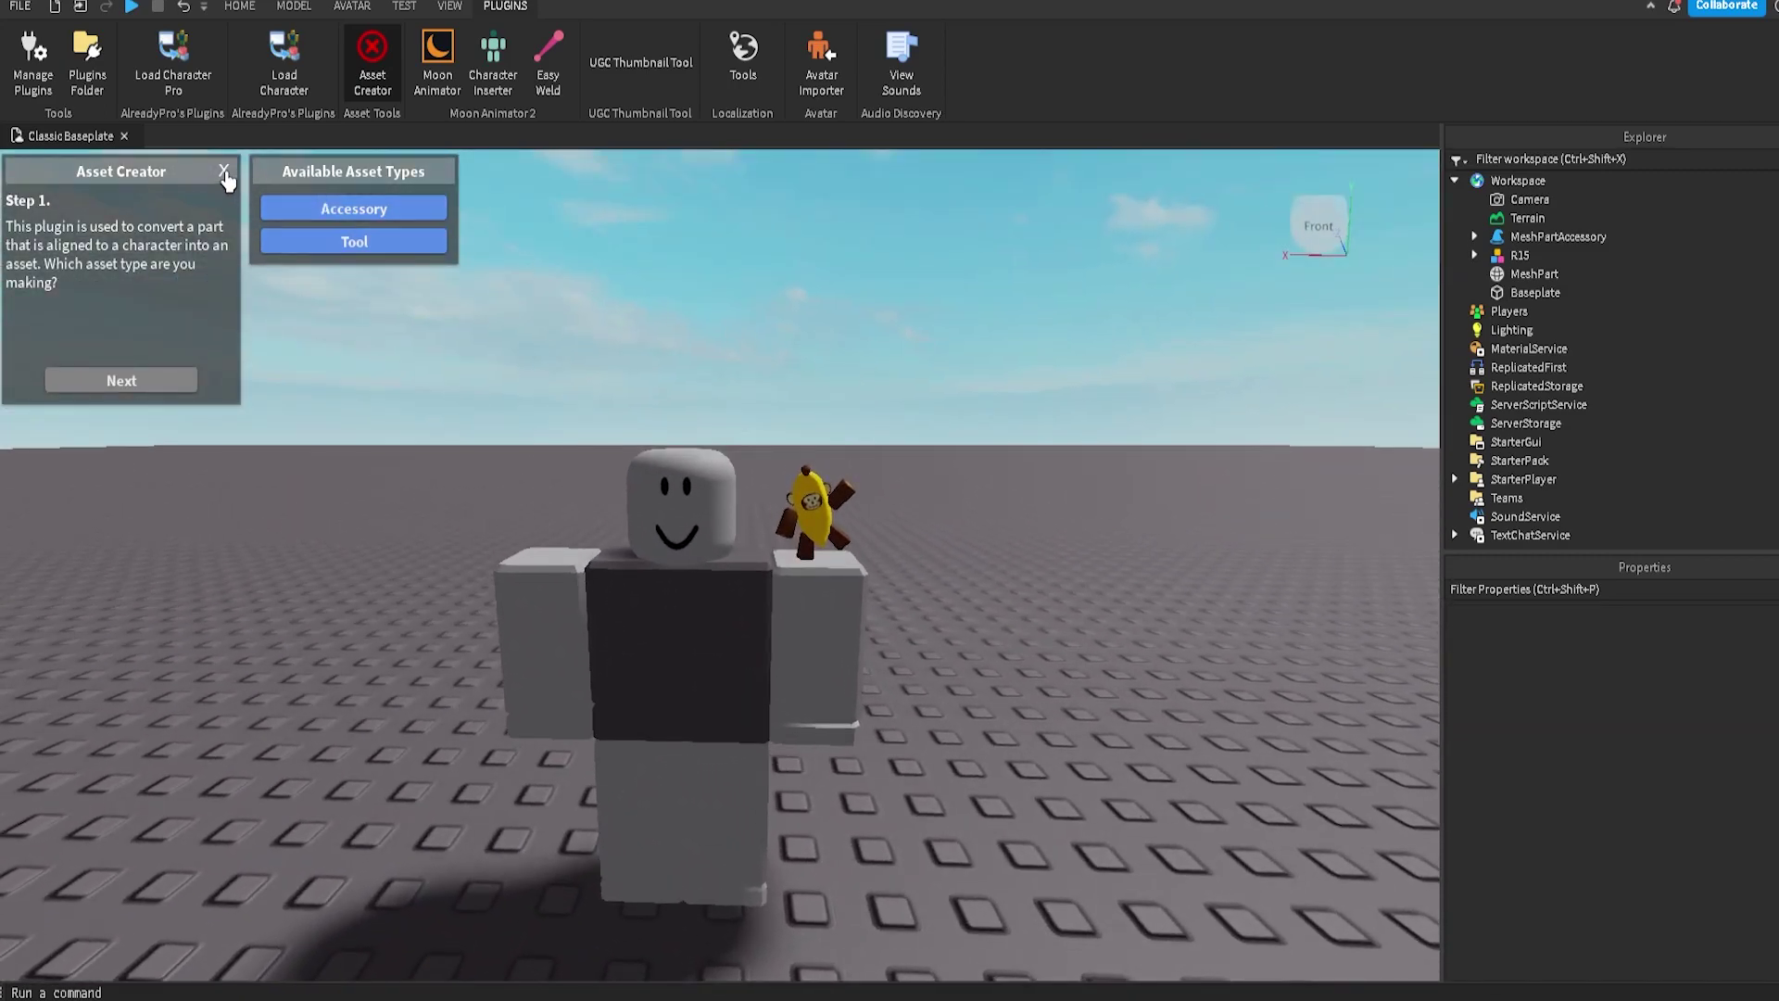
left_click(223, 172)
Step: Move the original banana monkey MeshPart off the shoulder, well away to the dummy's left side
left_click(798, 517)
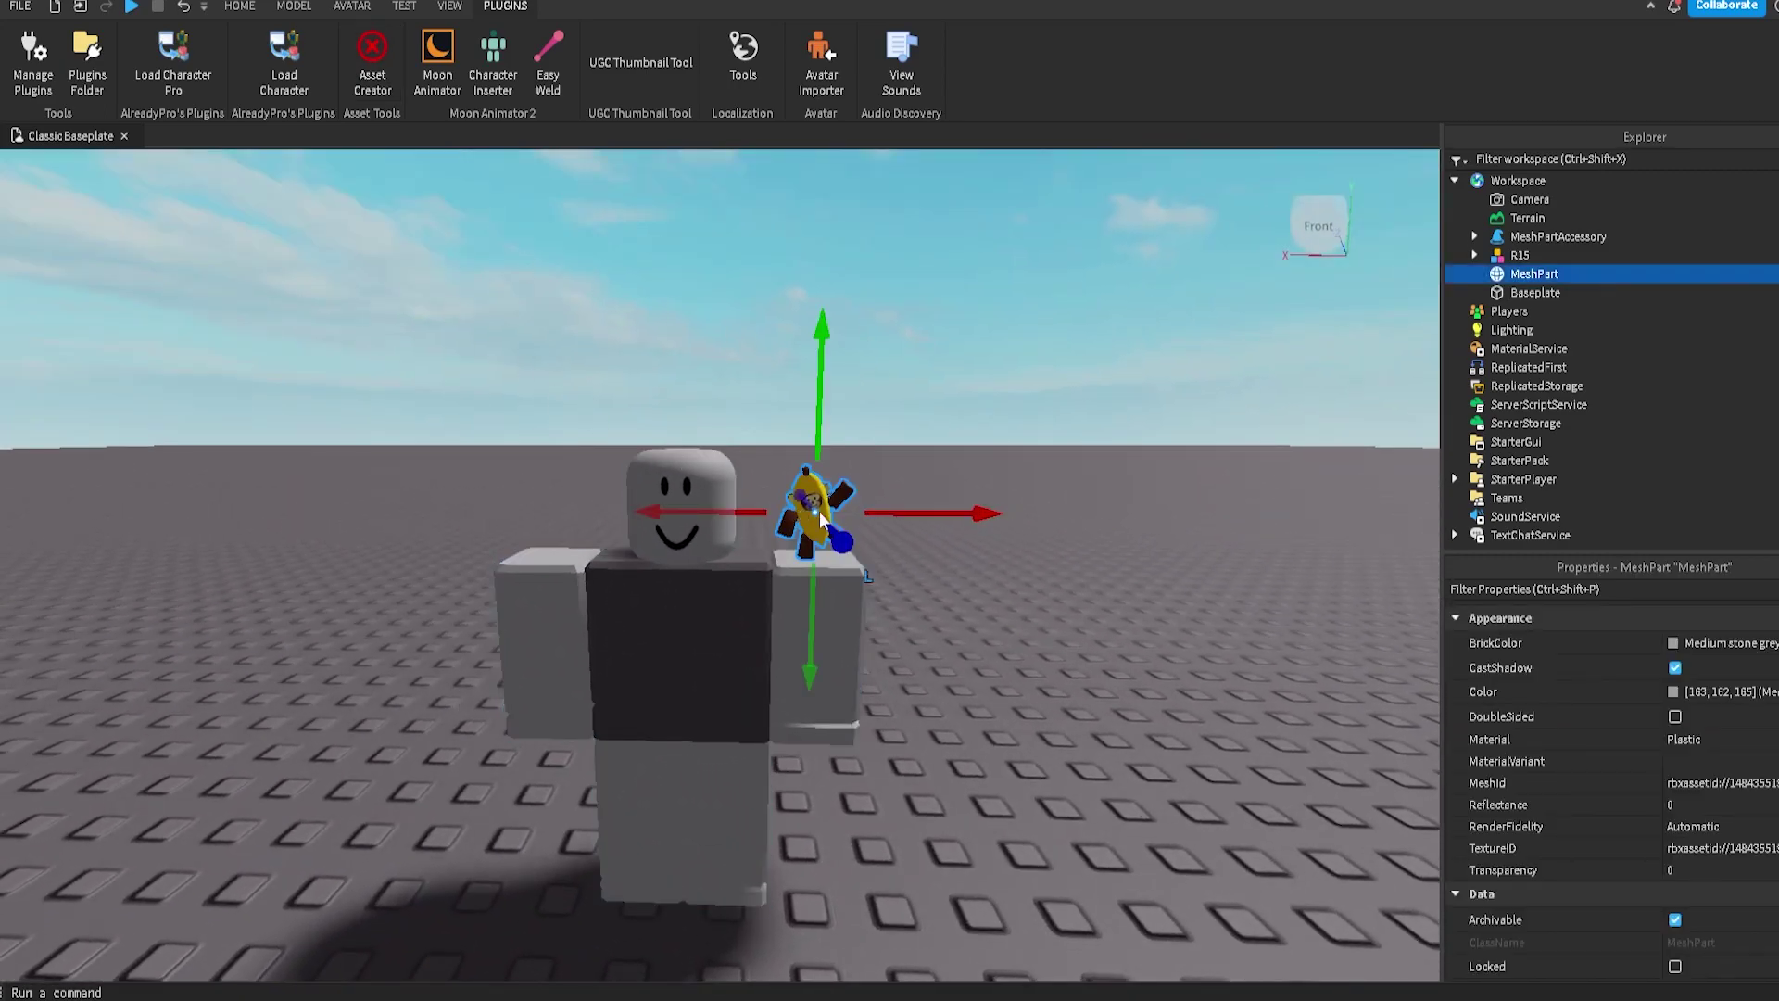
left_click_drag(963, 515, 1331, 516)
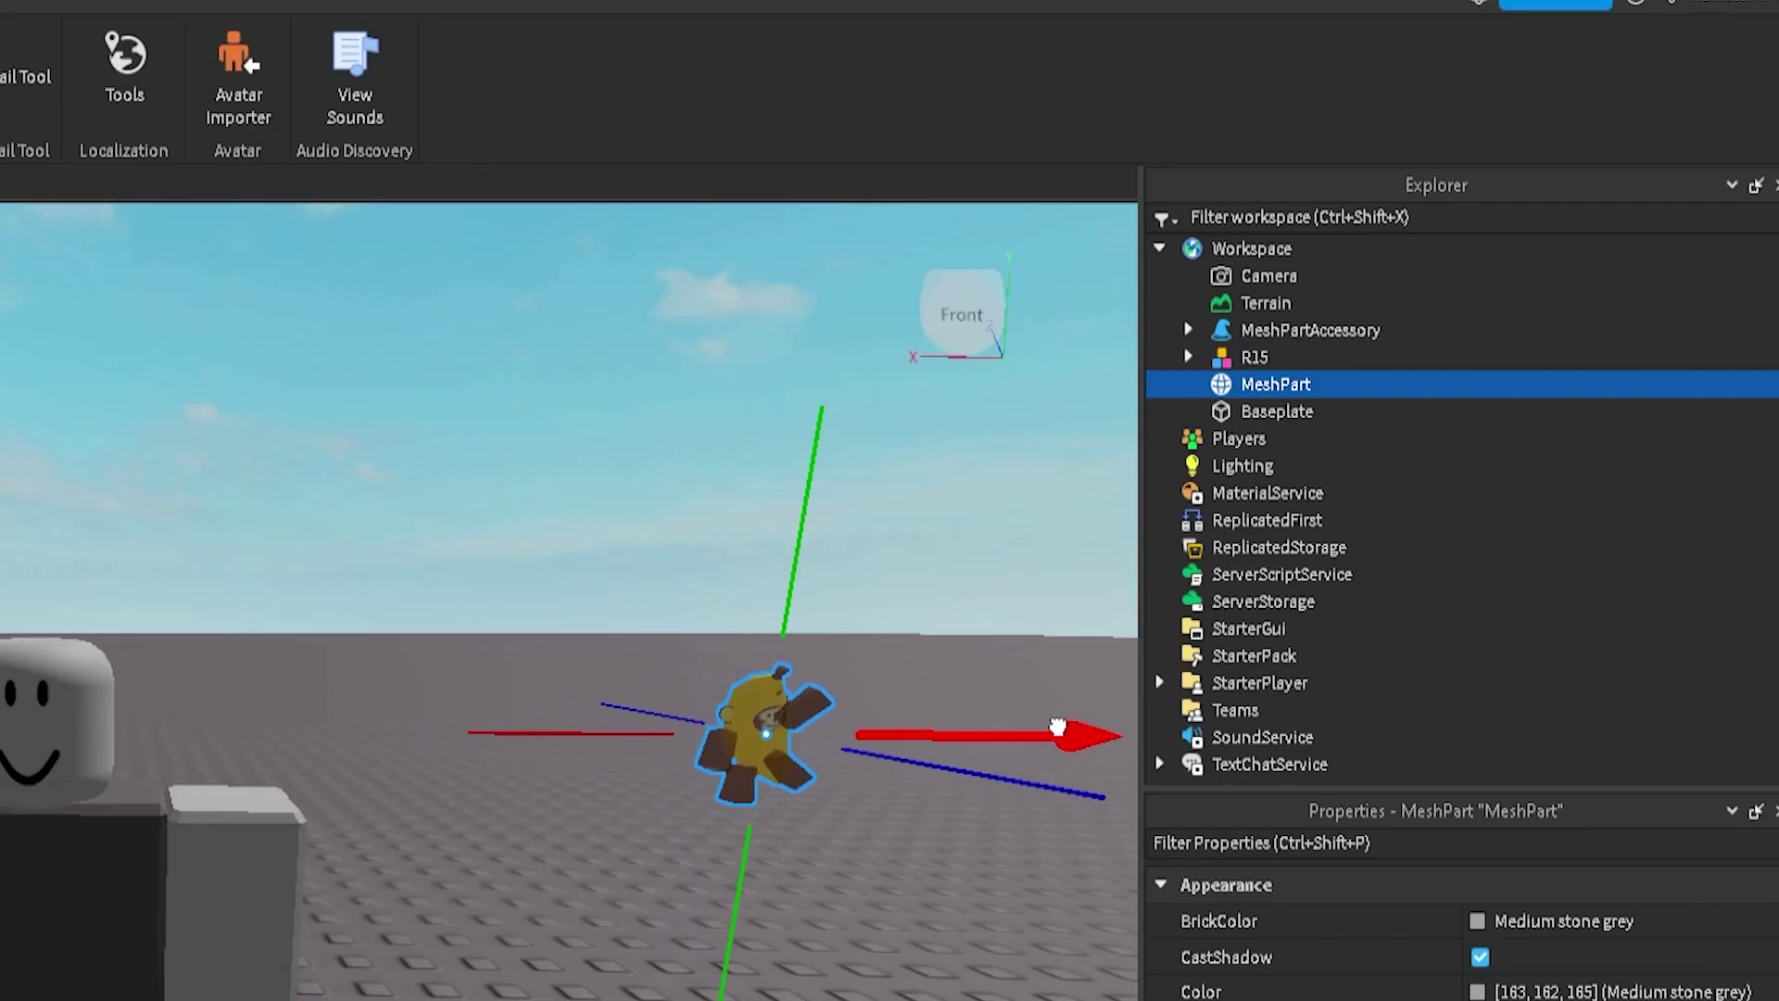
left_click(567, 869)
right_click_drag(568, 870, 563, 857)
Step: Rename the MeshPartAccessory as monkeyplushie and locate it in the sky above the dummy
left_click(1279, 308)
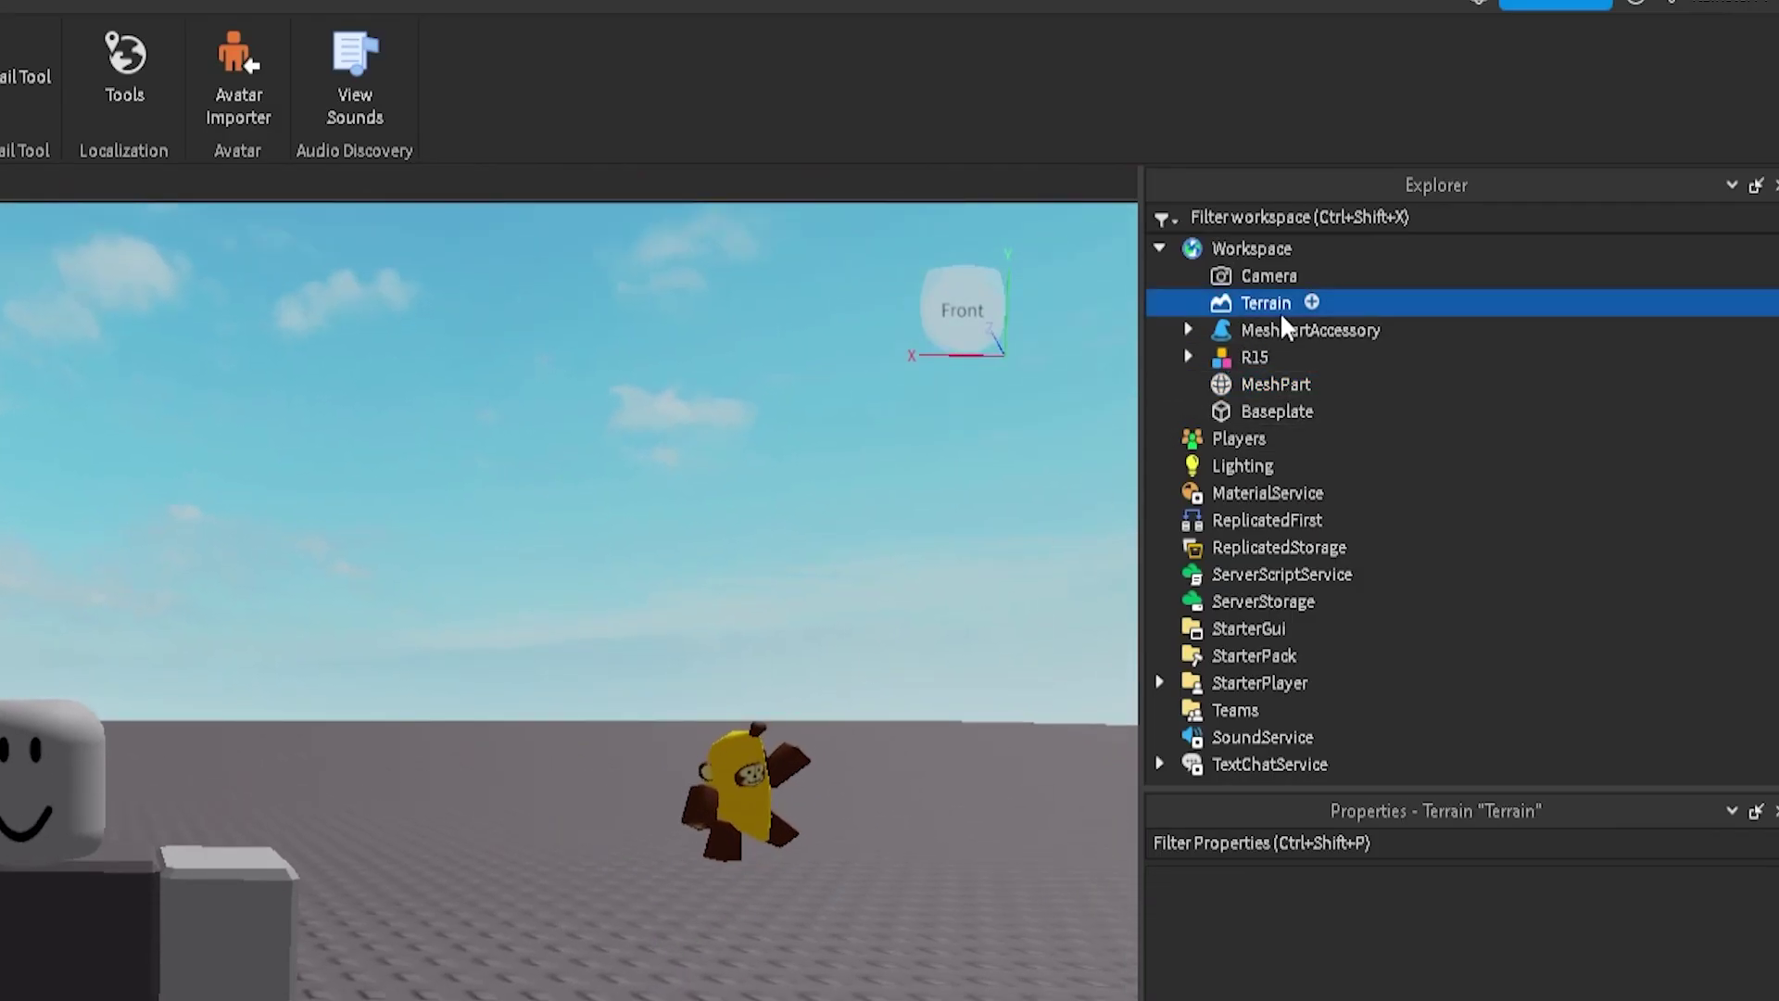
left_click(1247, 334)
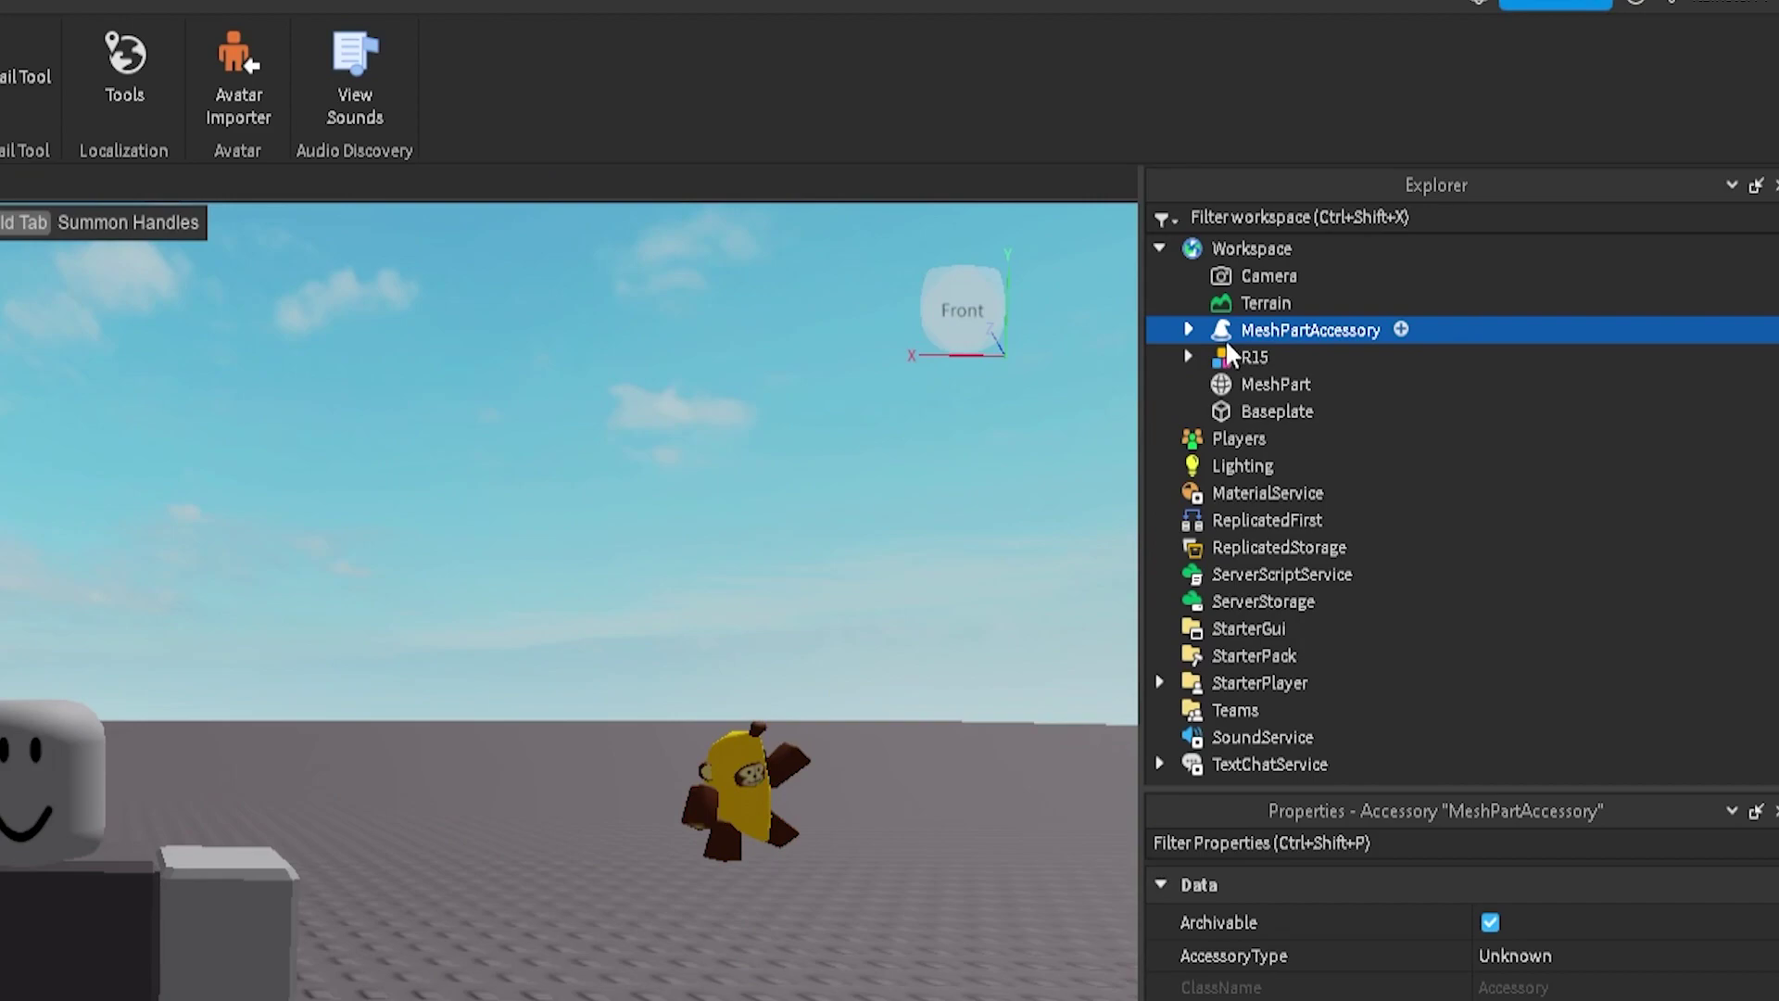
double_click(1316, 339)
type("monkeypl")
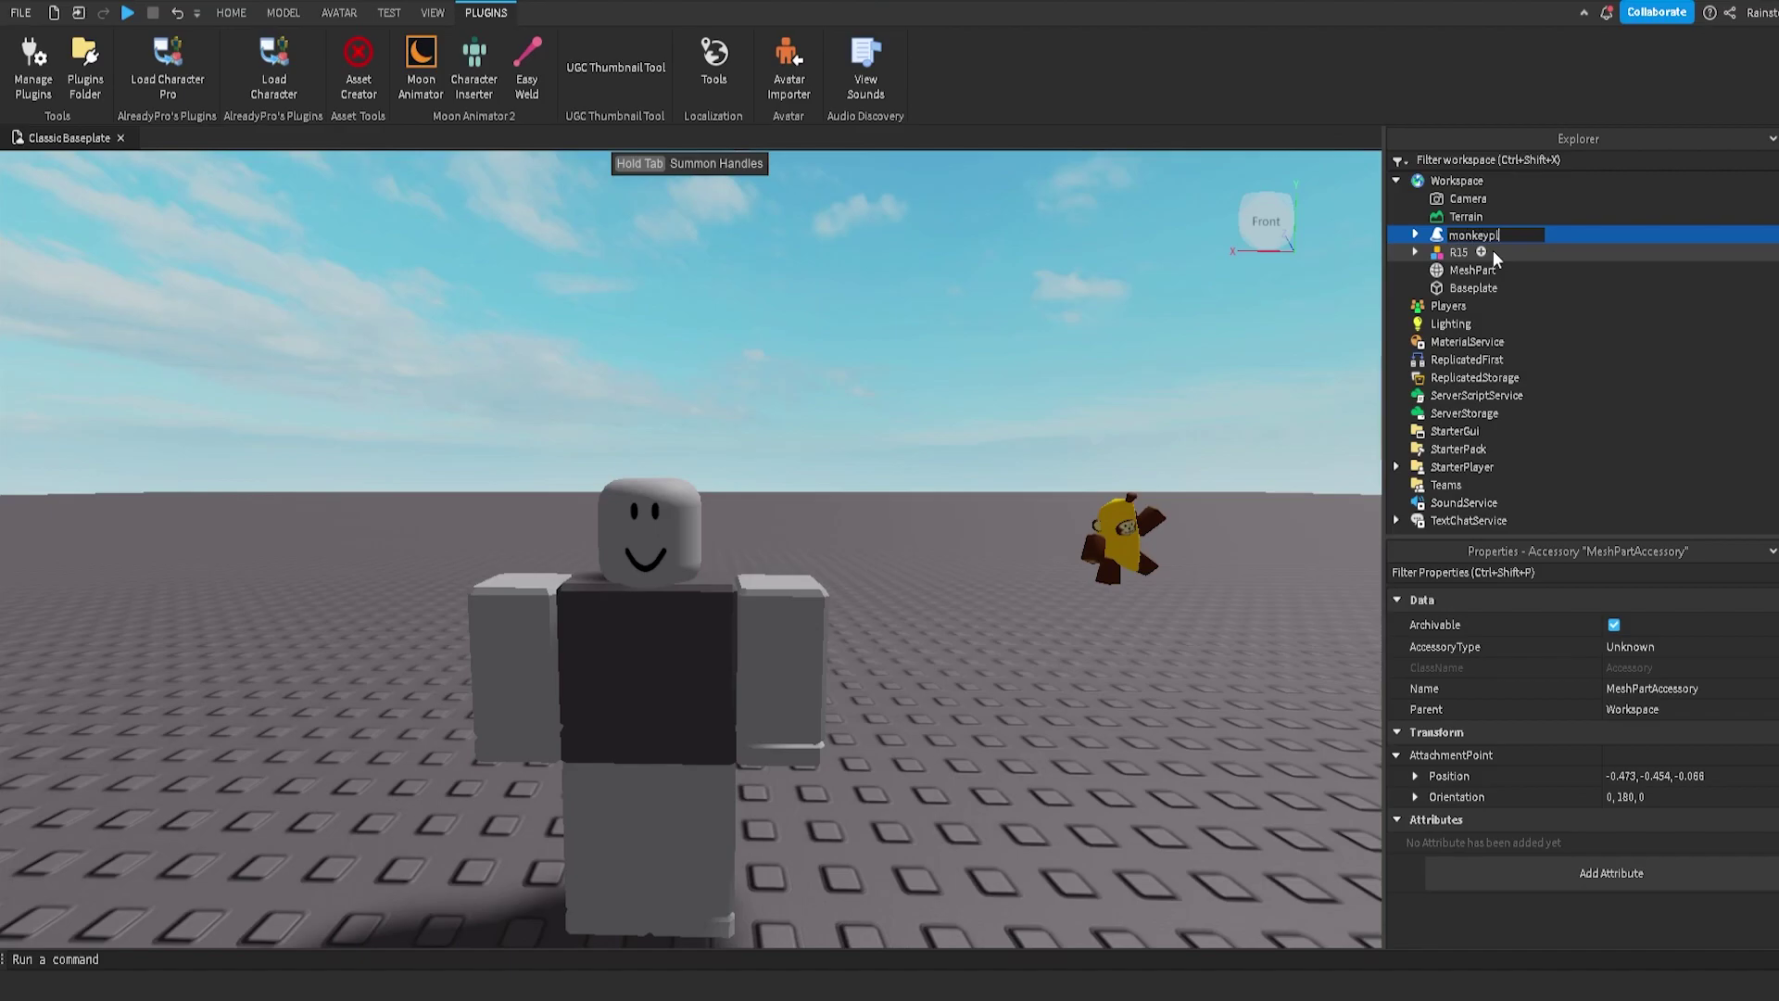
type("ushie")
key("Return")
key("f")
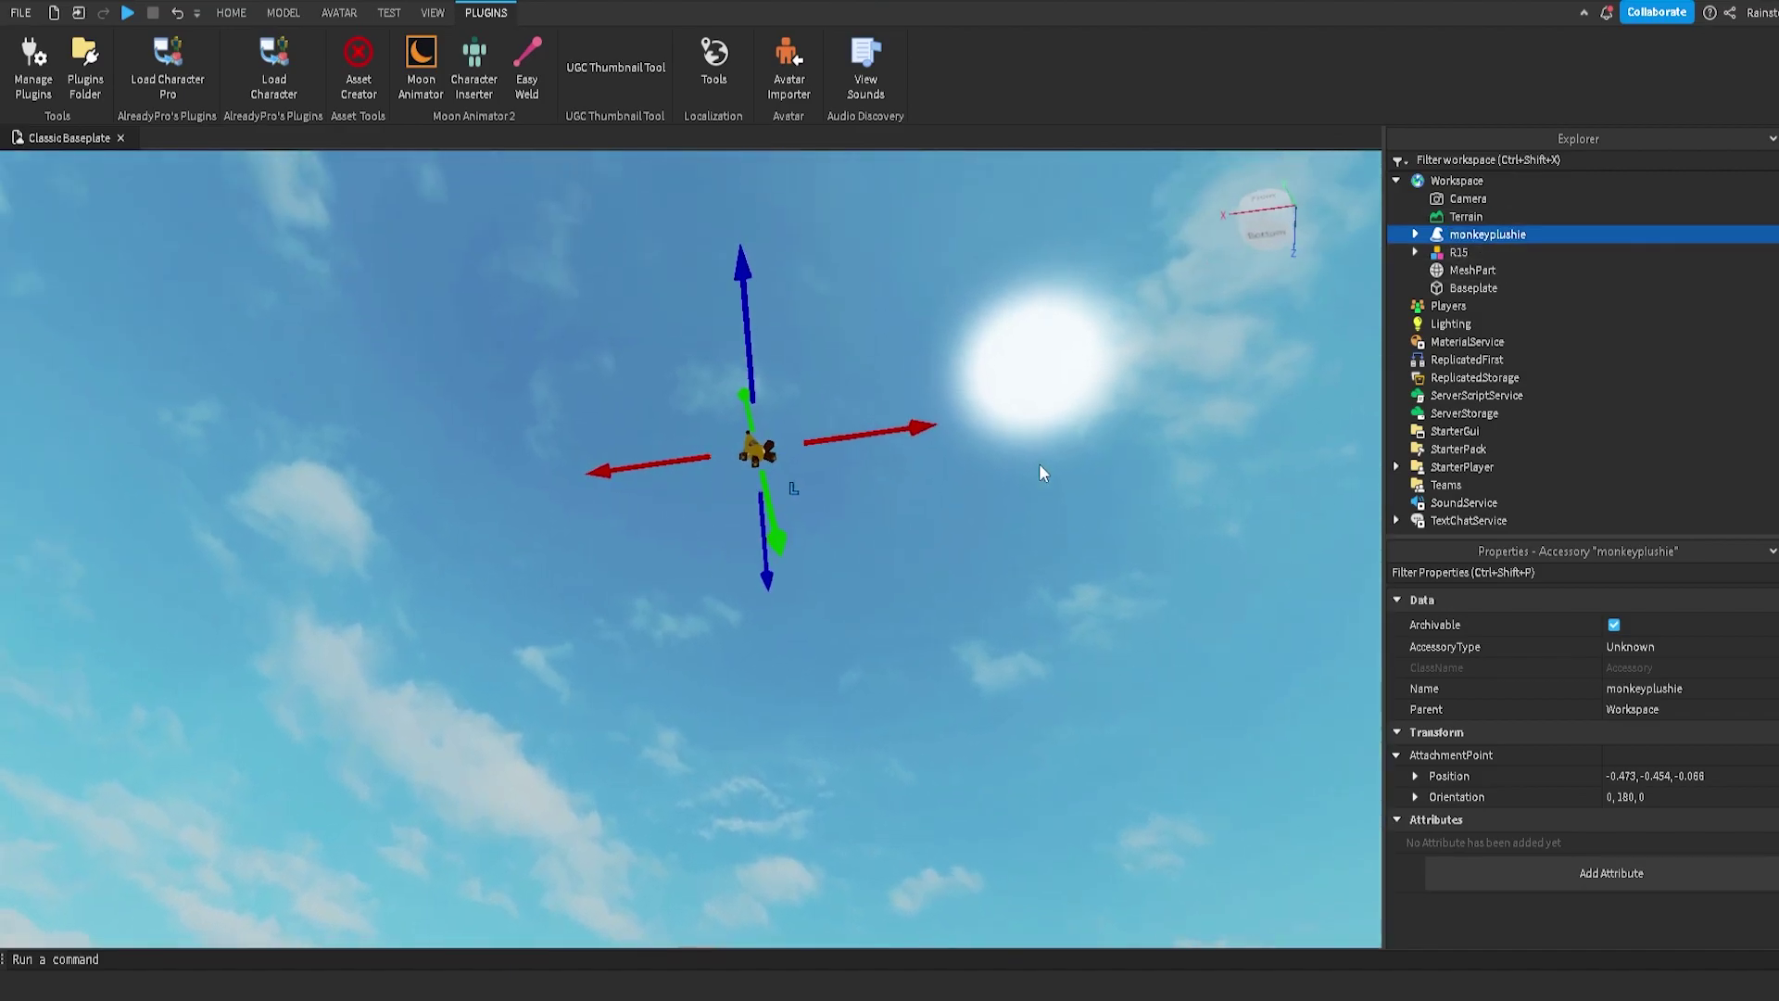
right_click_drag(901, 436, 901, 436)
scroll(900, 436, "up", 3)
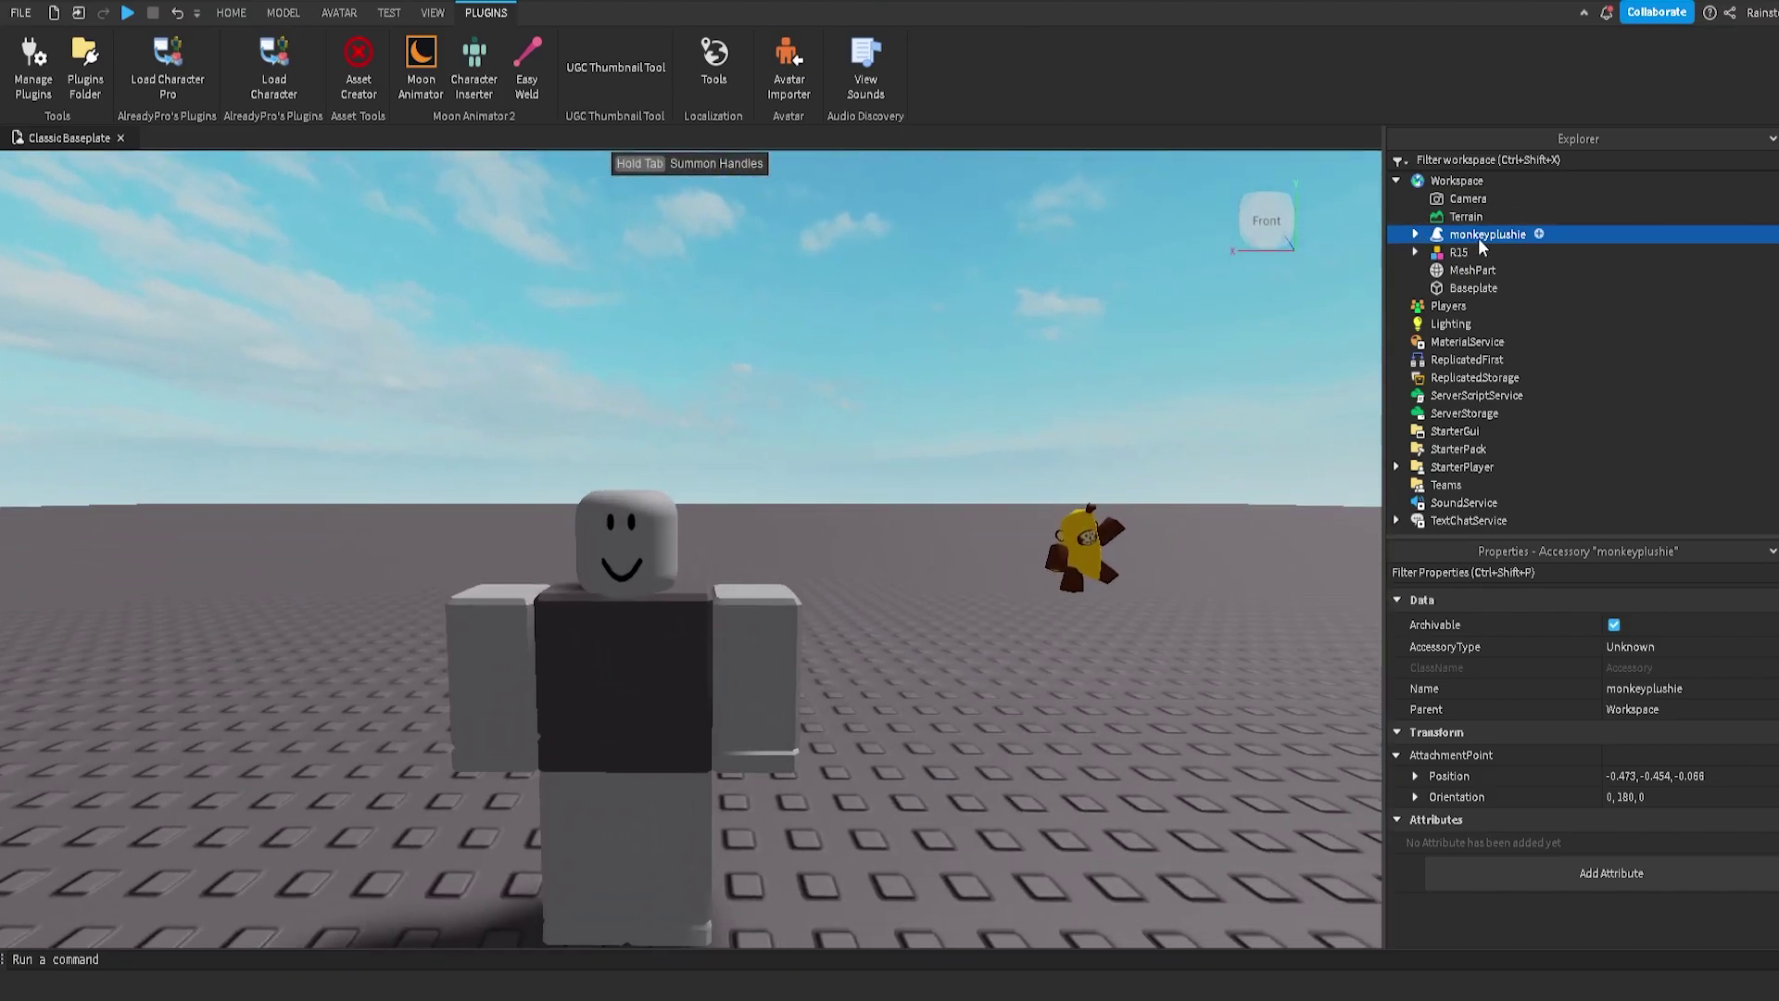
Step: Put monkeyplushie inside the R15 model to test its fit on the shoulder, and undo the change
left_click_drag(1480, 240, 1511, 256)
right_click_drag(936, 430, 935, 430)
scroll(936, 430, "up", 4)
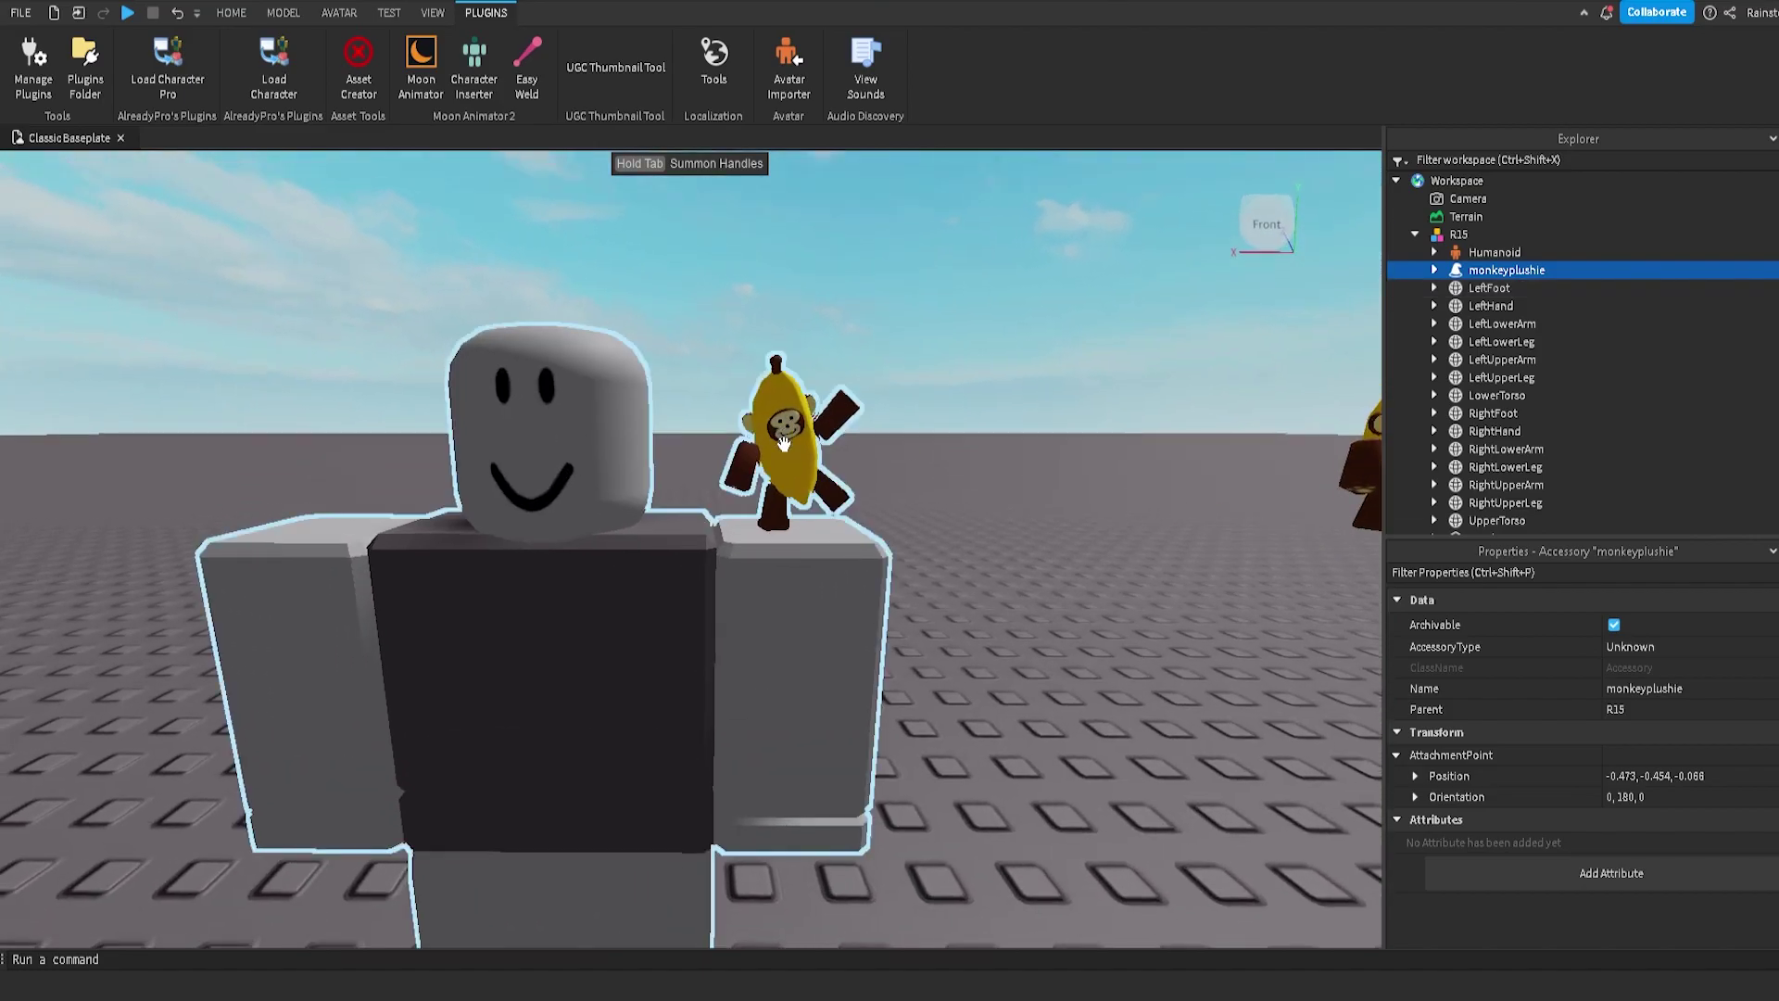
left_click(790, 441)
left_click(973, 443)
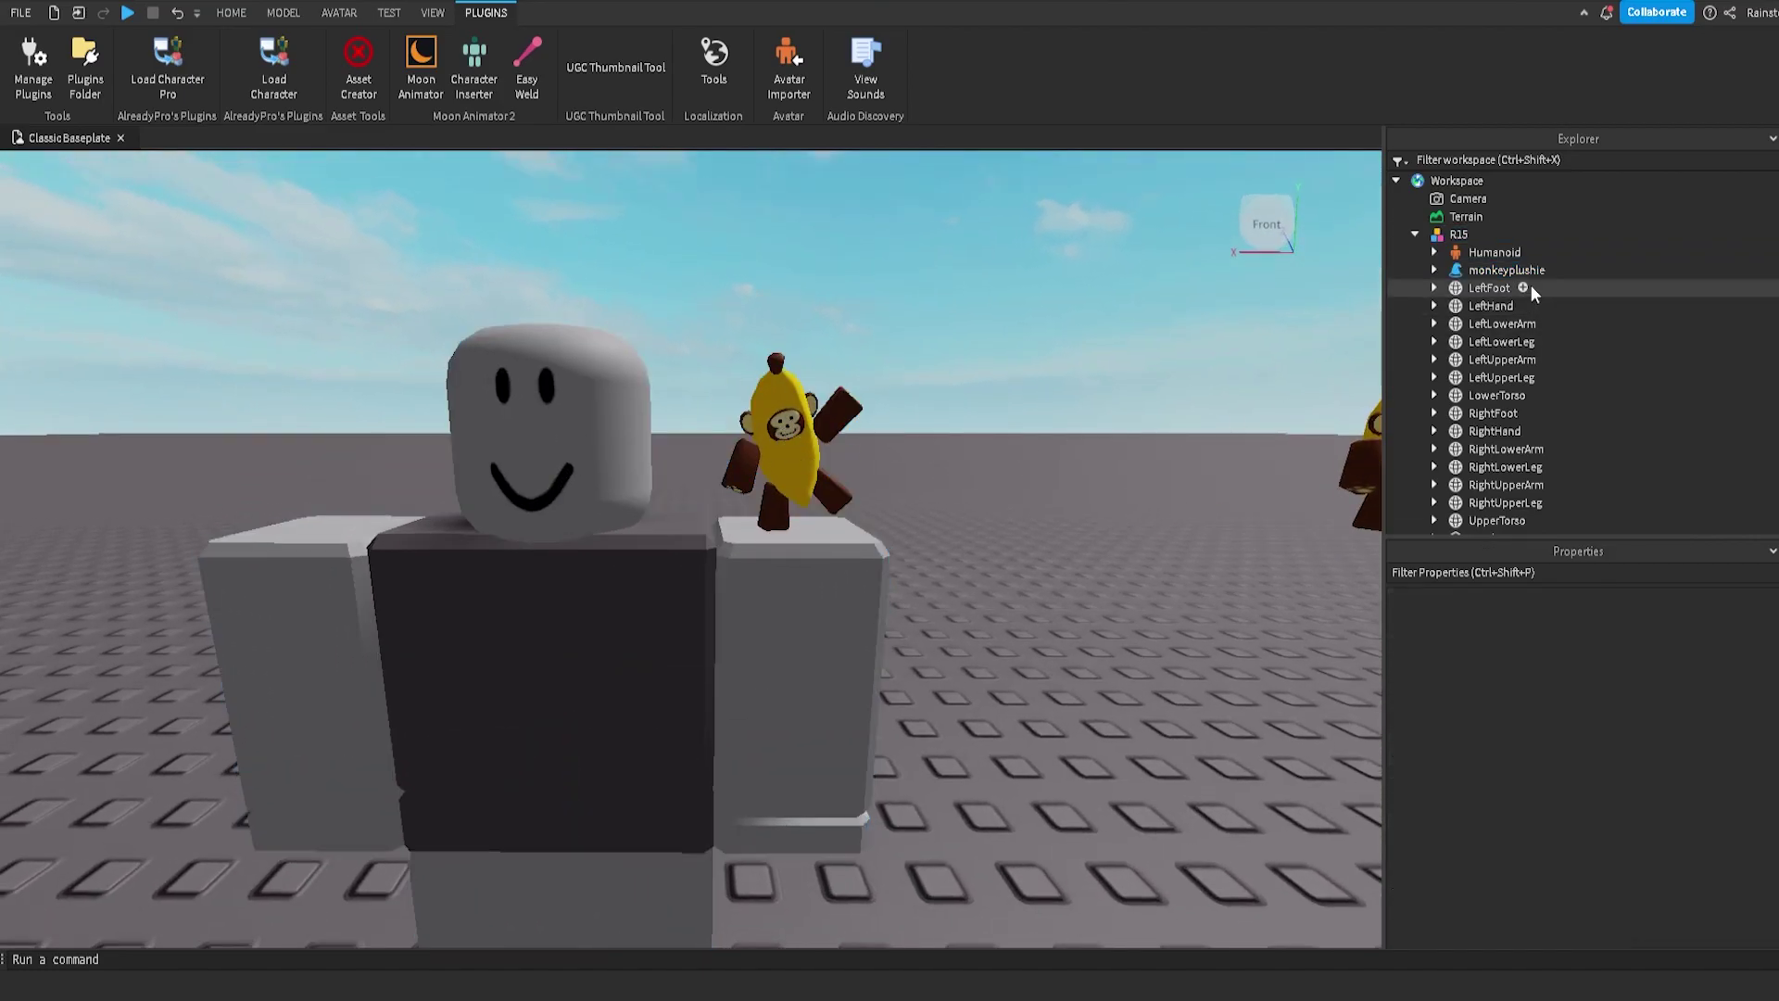
left_click(1483, 270)
key("ctrl+z")
Step: Delete the R15 dummy and the original banana monkey MeshPart from the workspace
left_click(1459, 250)
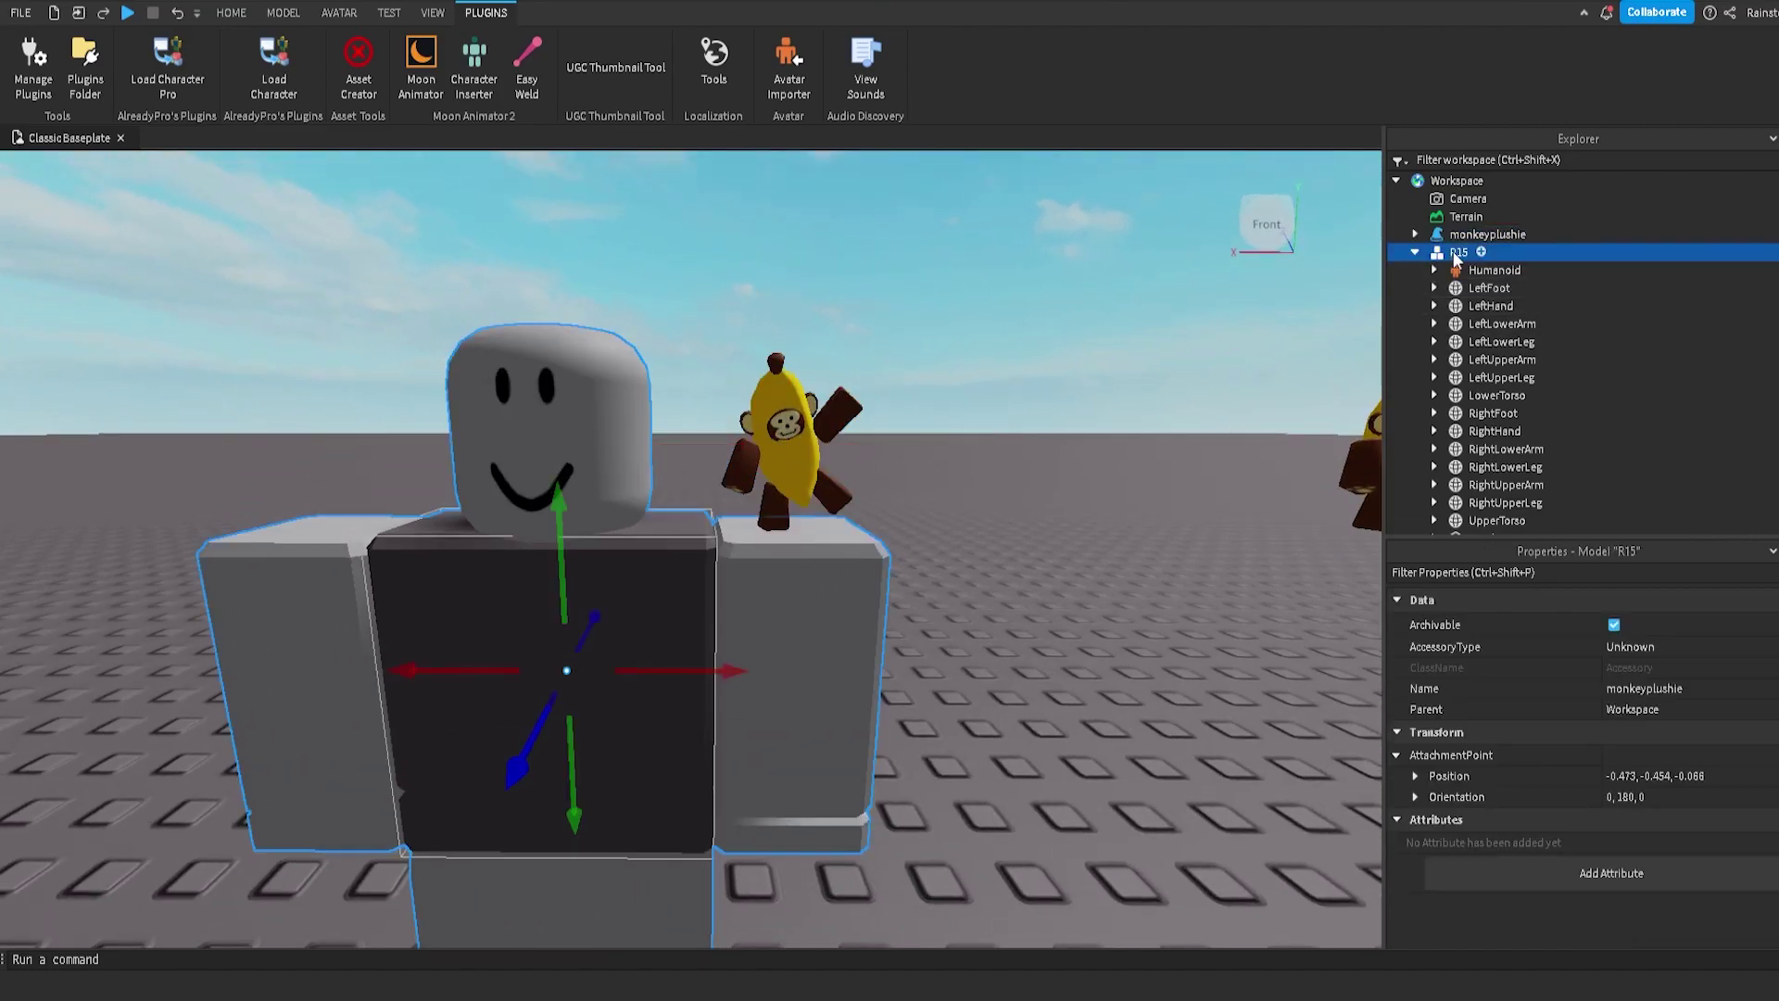
key("Delete")
right_click_drag(1093, 352, 1046, 395)
left_click(956, 422)
key("Delete")
right_click_drag(1024, 483, 1024, 483)
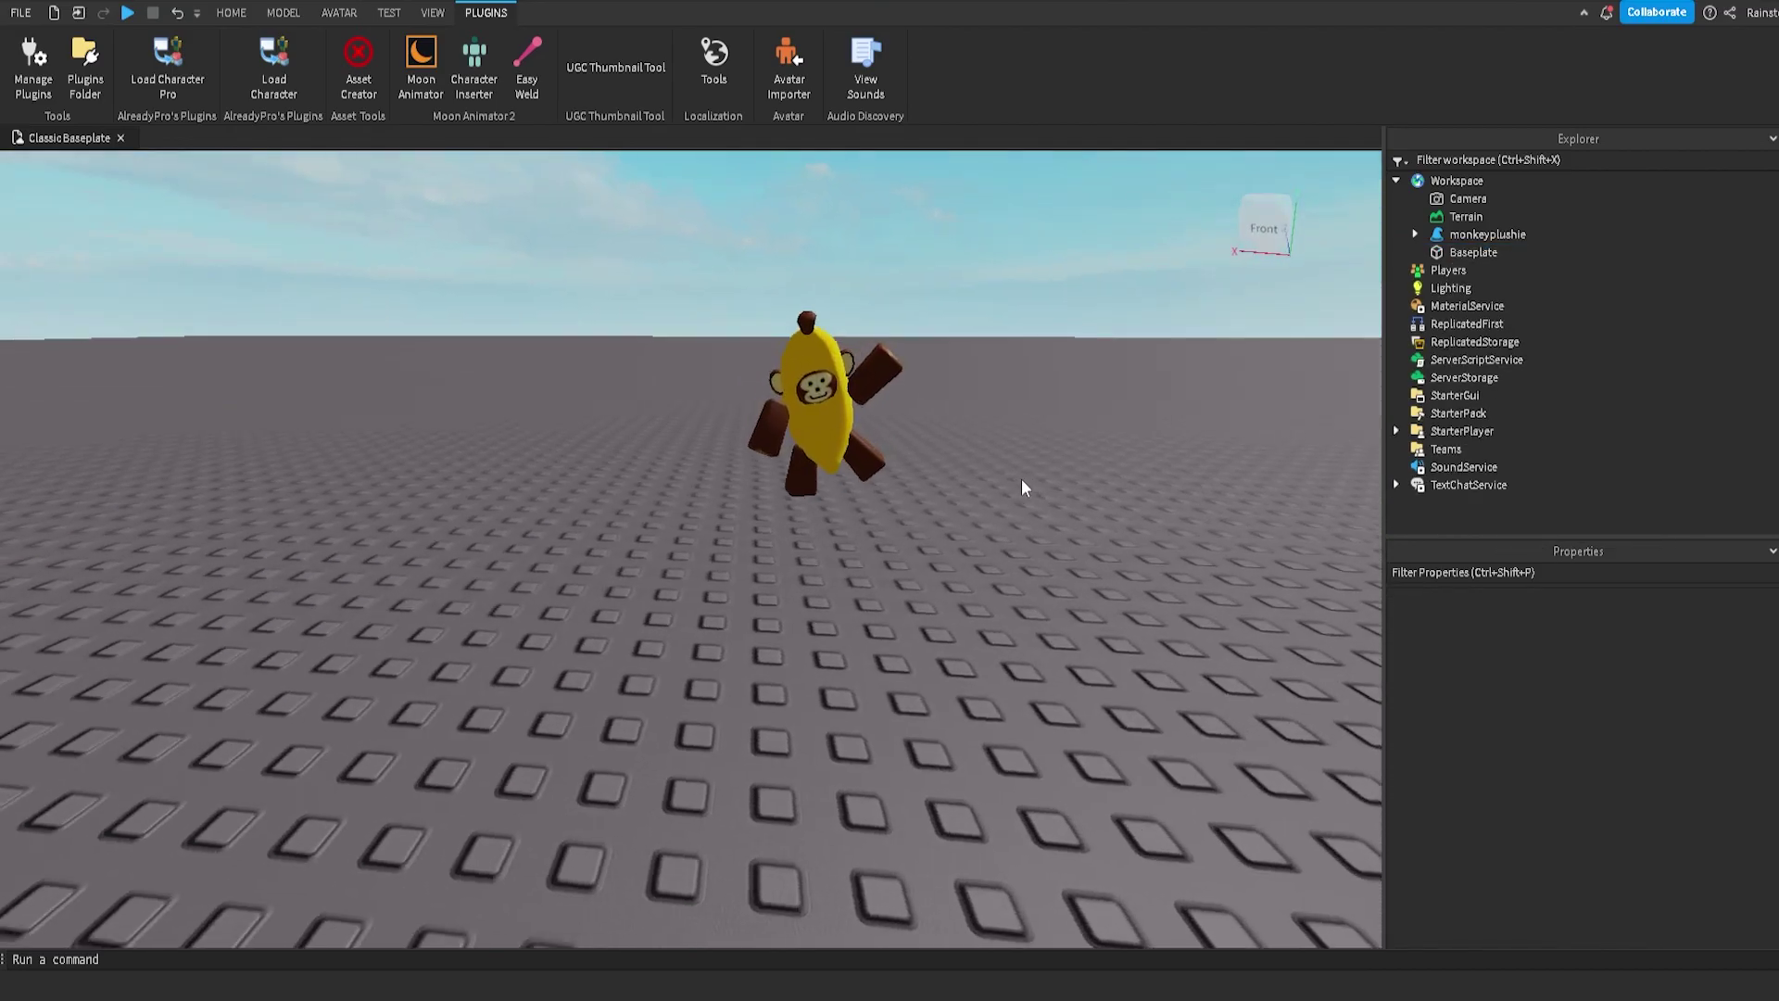
Step: Select the Handle of the monkeyplushie accessory and undo the last change to the accessory
left_click(804, 413)
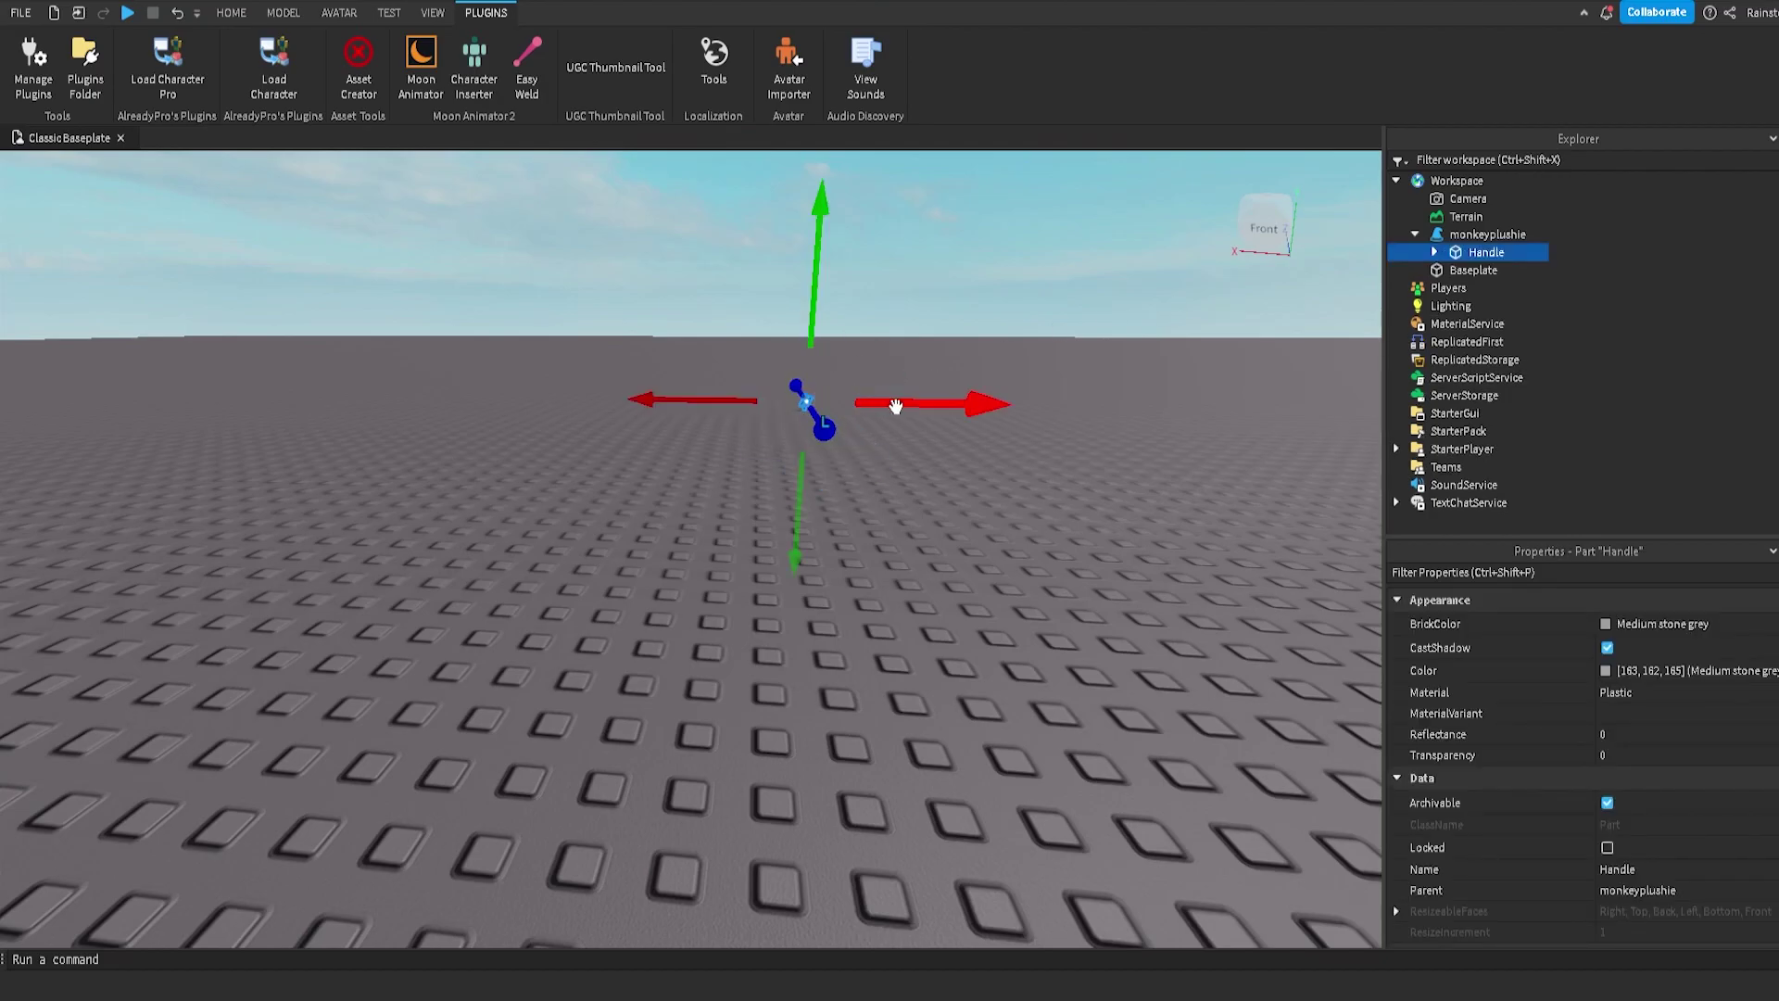
key("ctrl+z")
right_click_drag(951, 456, 951, 456)
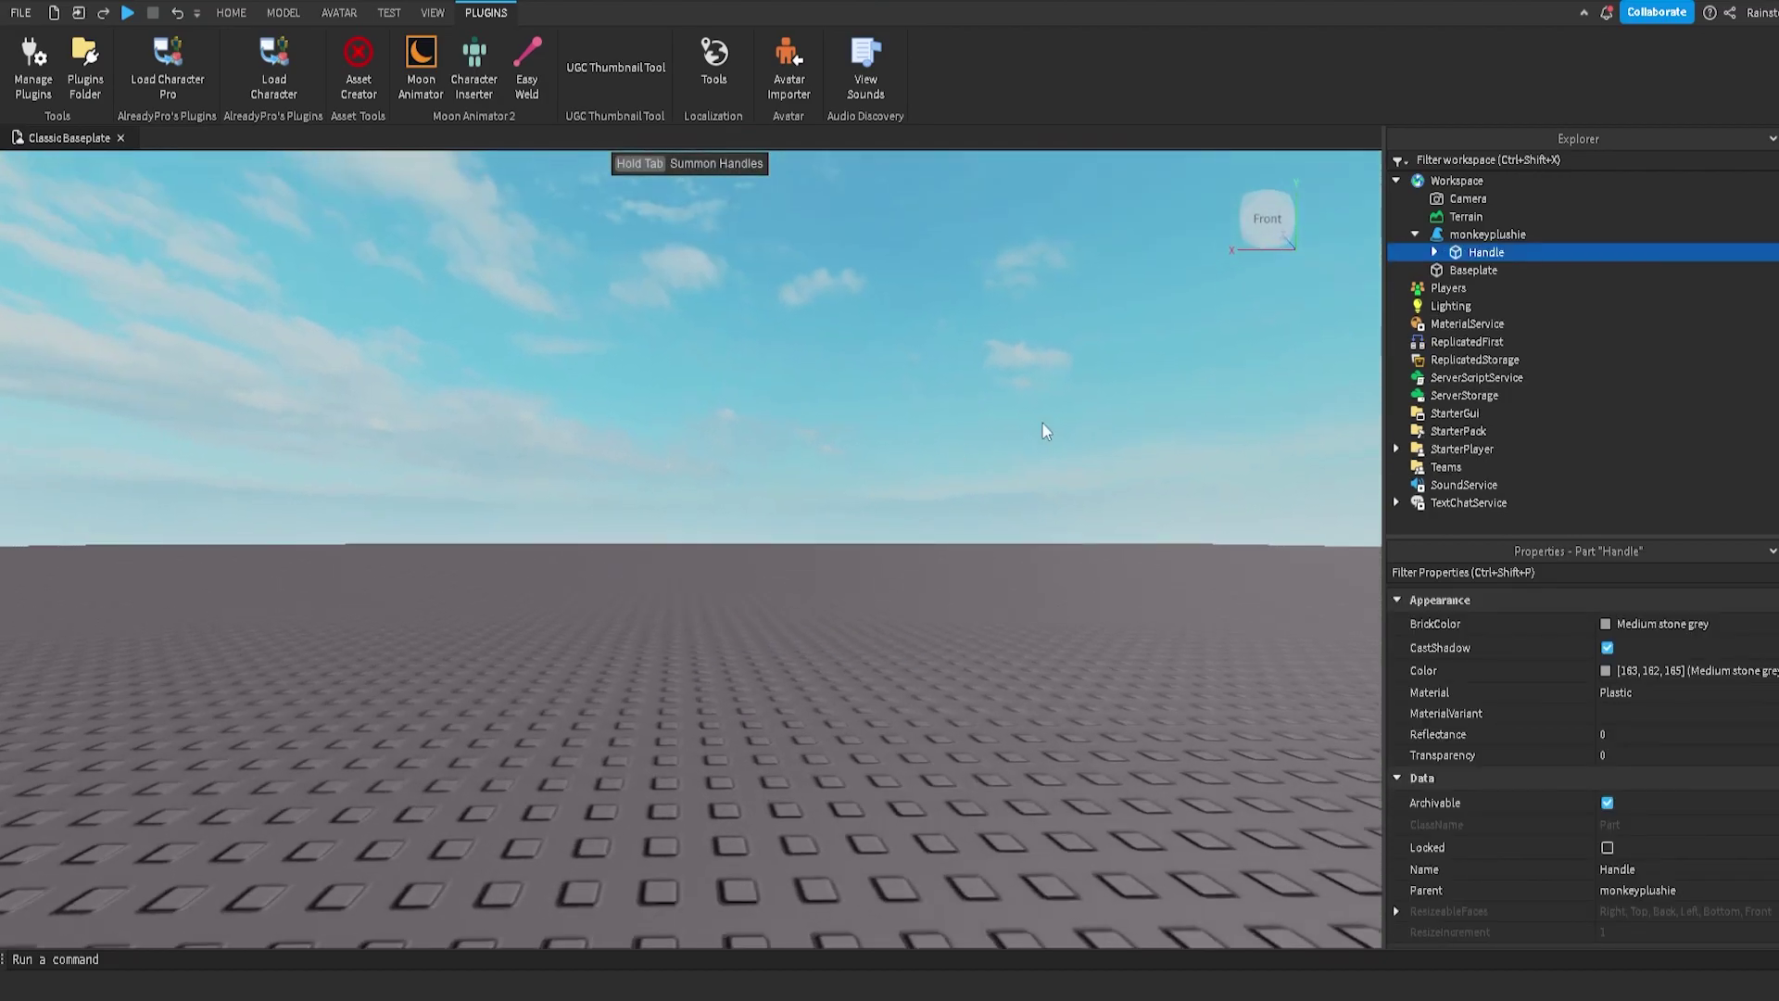
Step: Select the monkeyplushie accessory, frame it from the front and open it in the UGC Thumbnail Tool
left_click(1483, 235)
key("f")
right_click_drag(1073, 335, 1073, 335)
key("w")
key("s")
key("w")
key("s")
key("w")
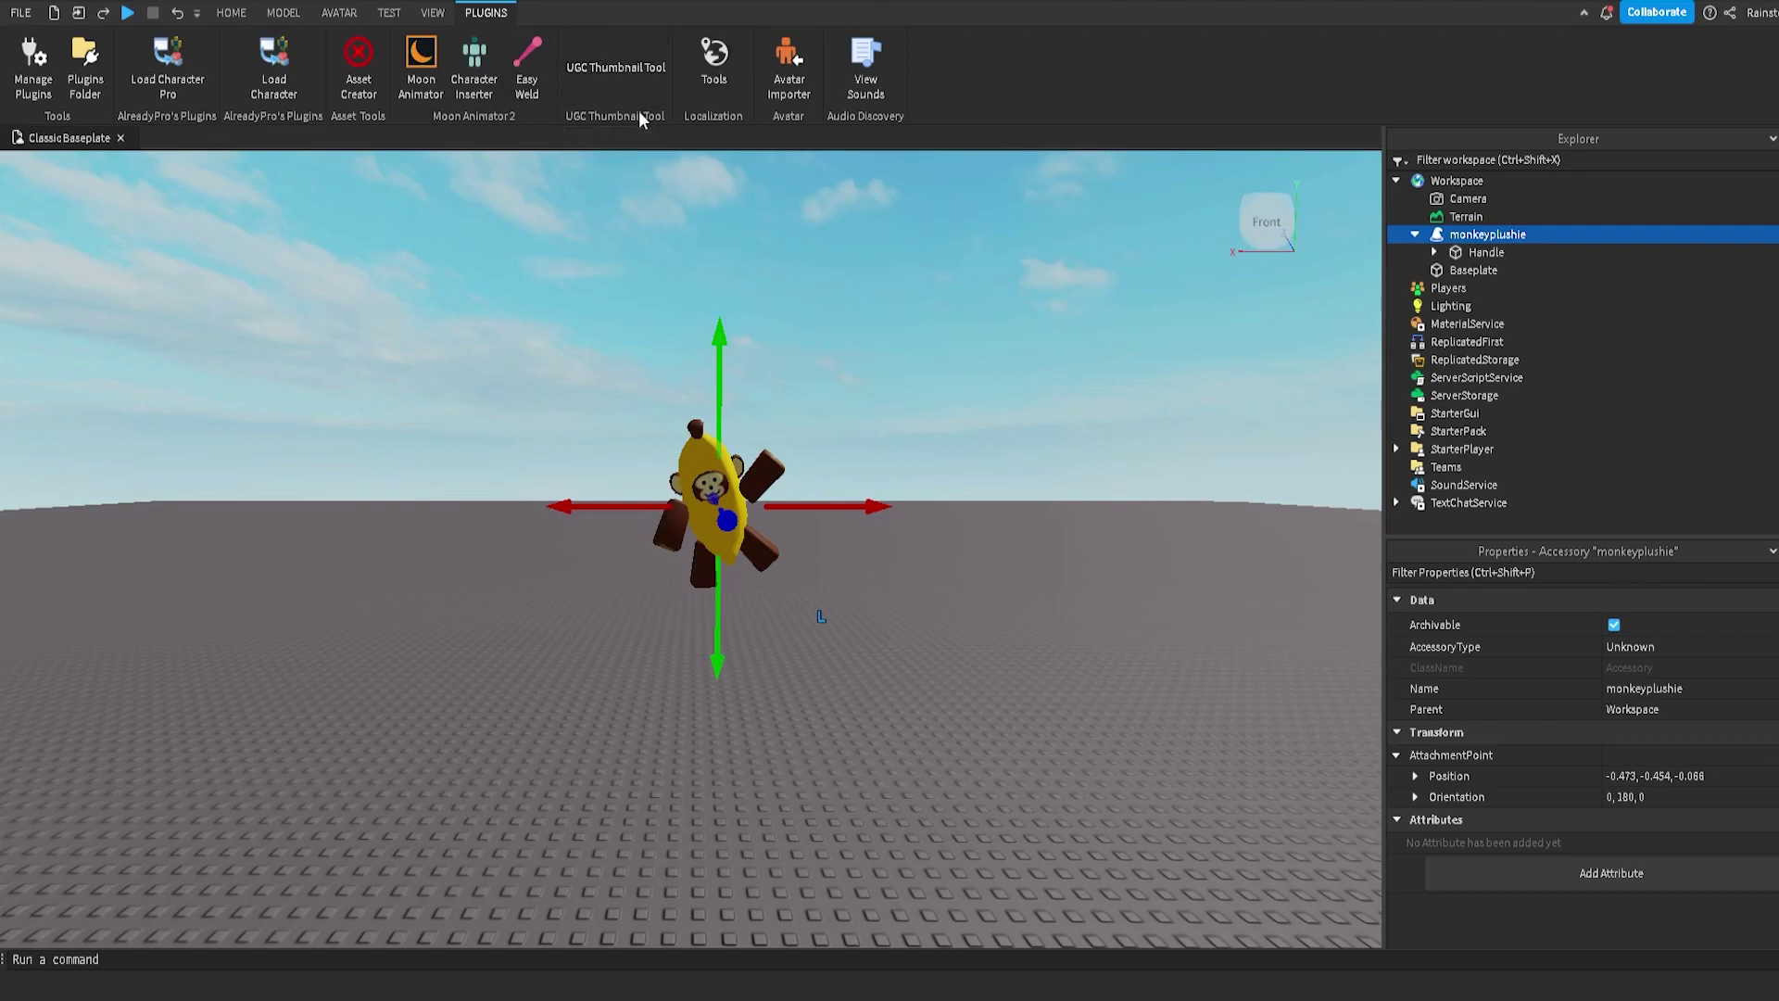
left_click(627, 65)
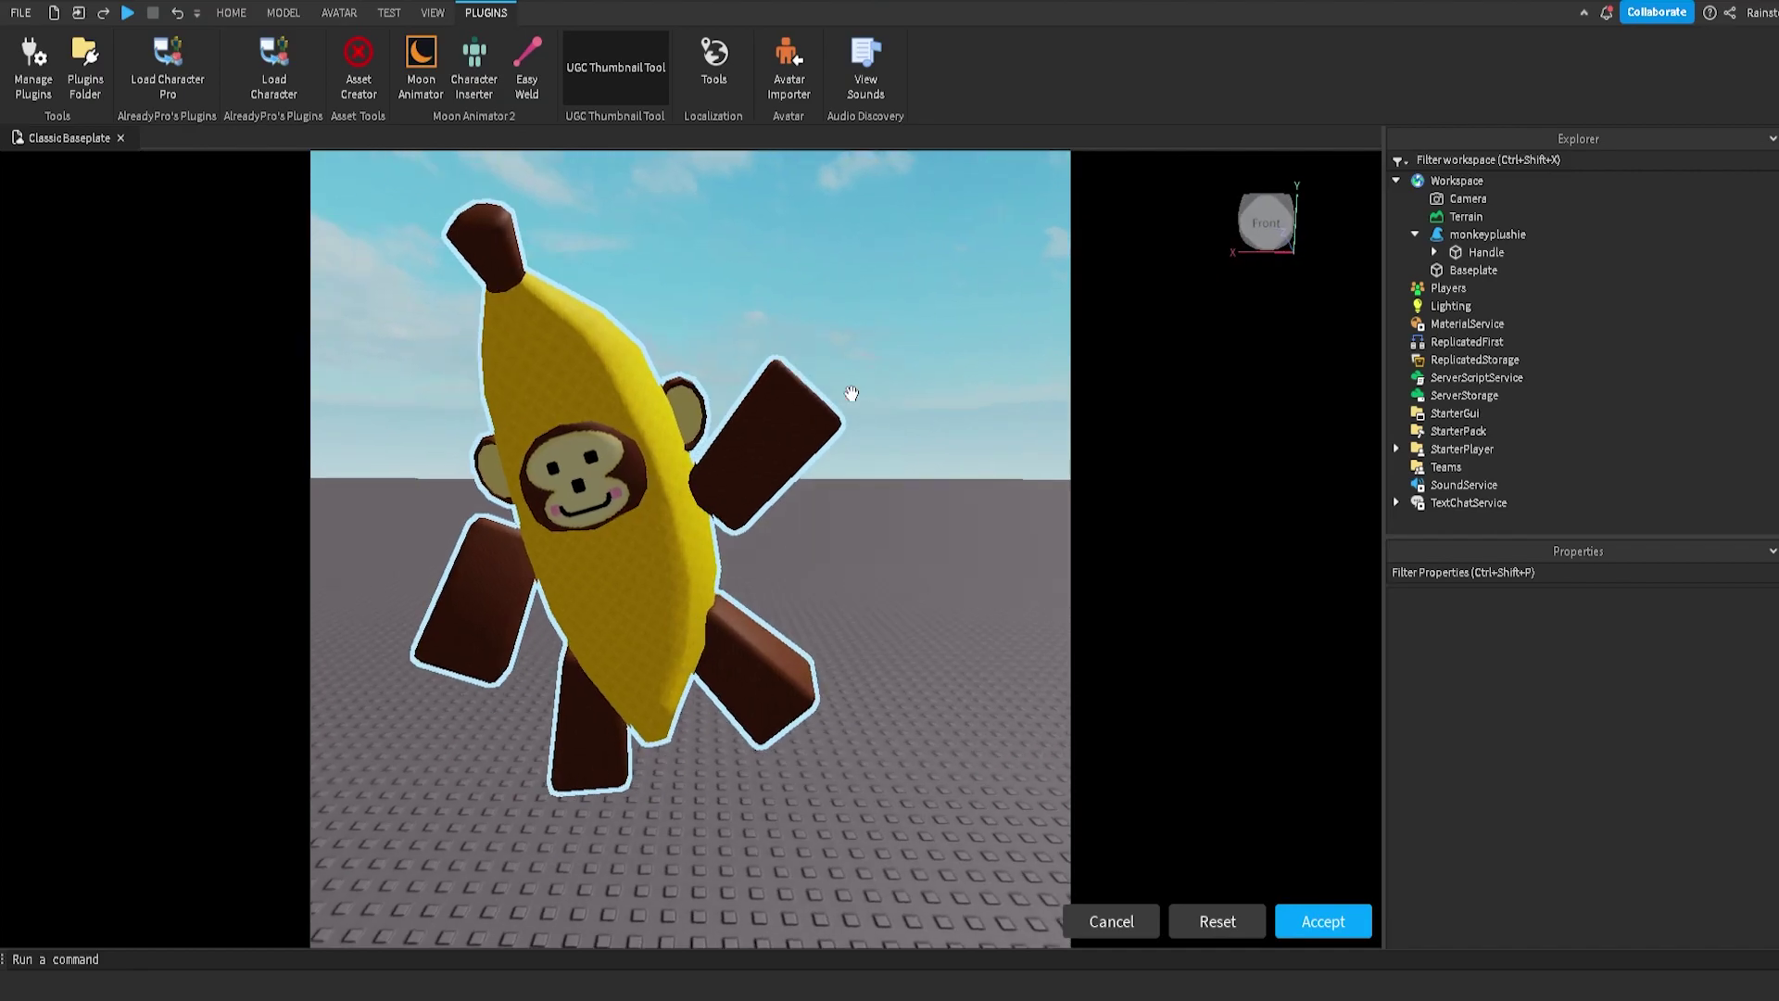
Step: Center monkeyplushie in the thumbnail frame, accept the thumbnail, and check its ThumbnailConfiguration inside the accessory
scroll(851, 396, "up", 5)
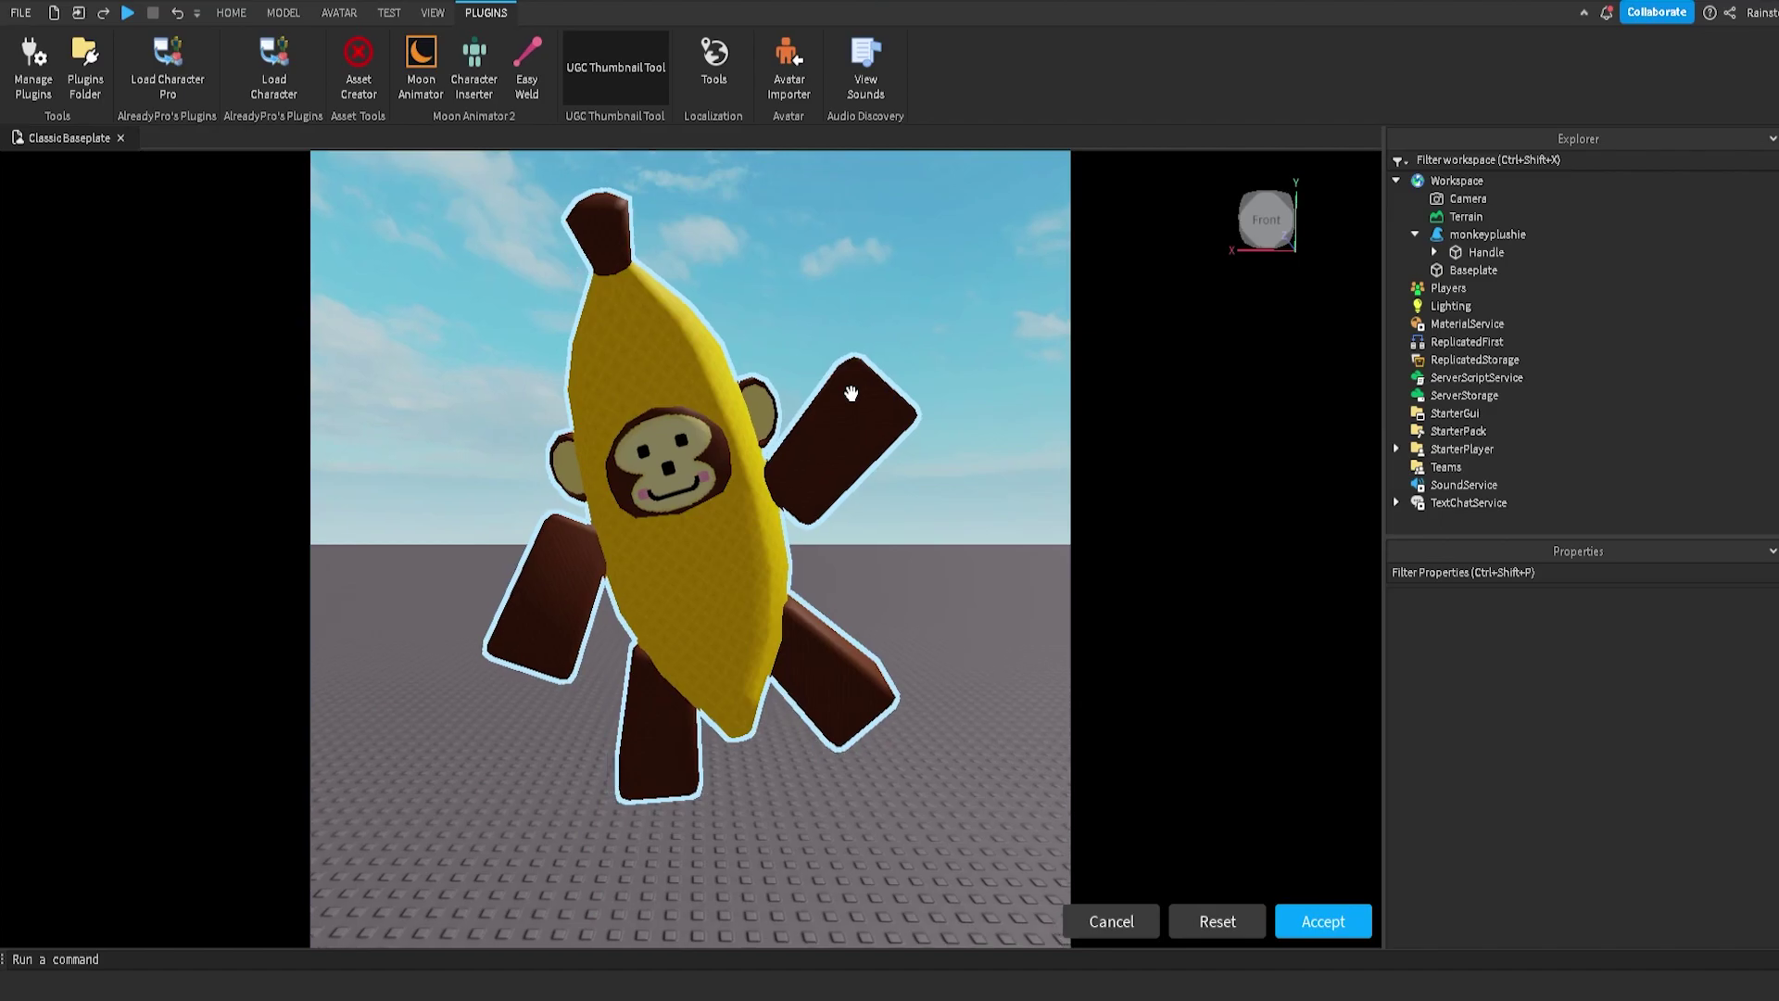
left_click(1320, 923)
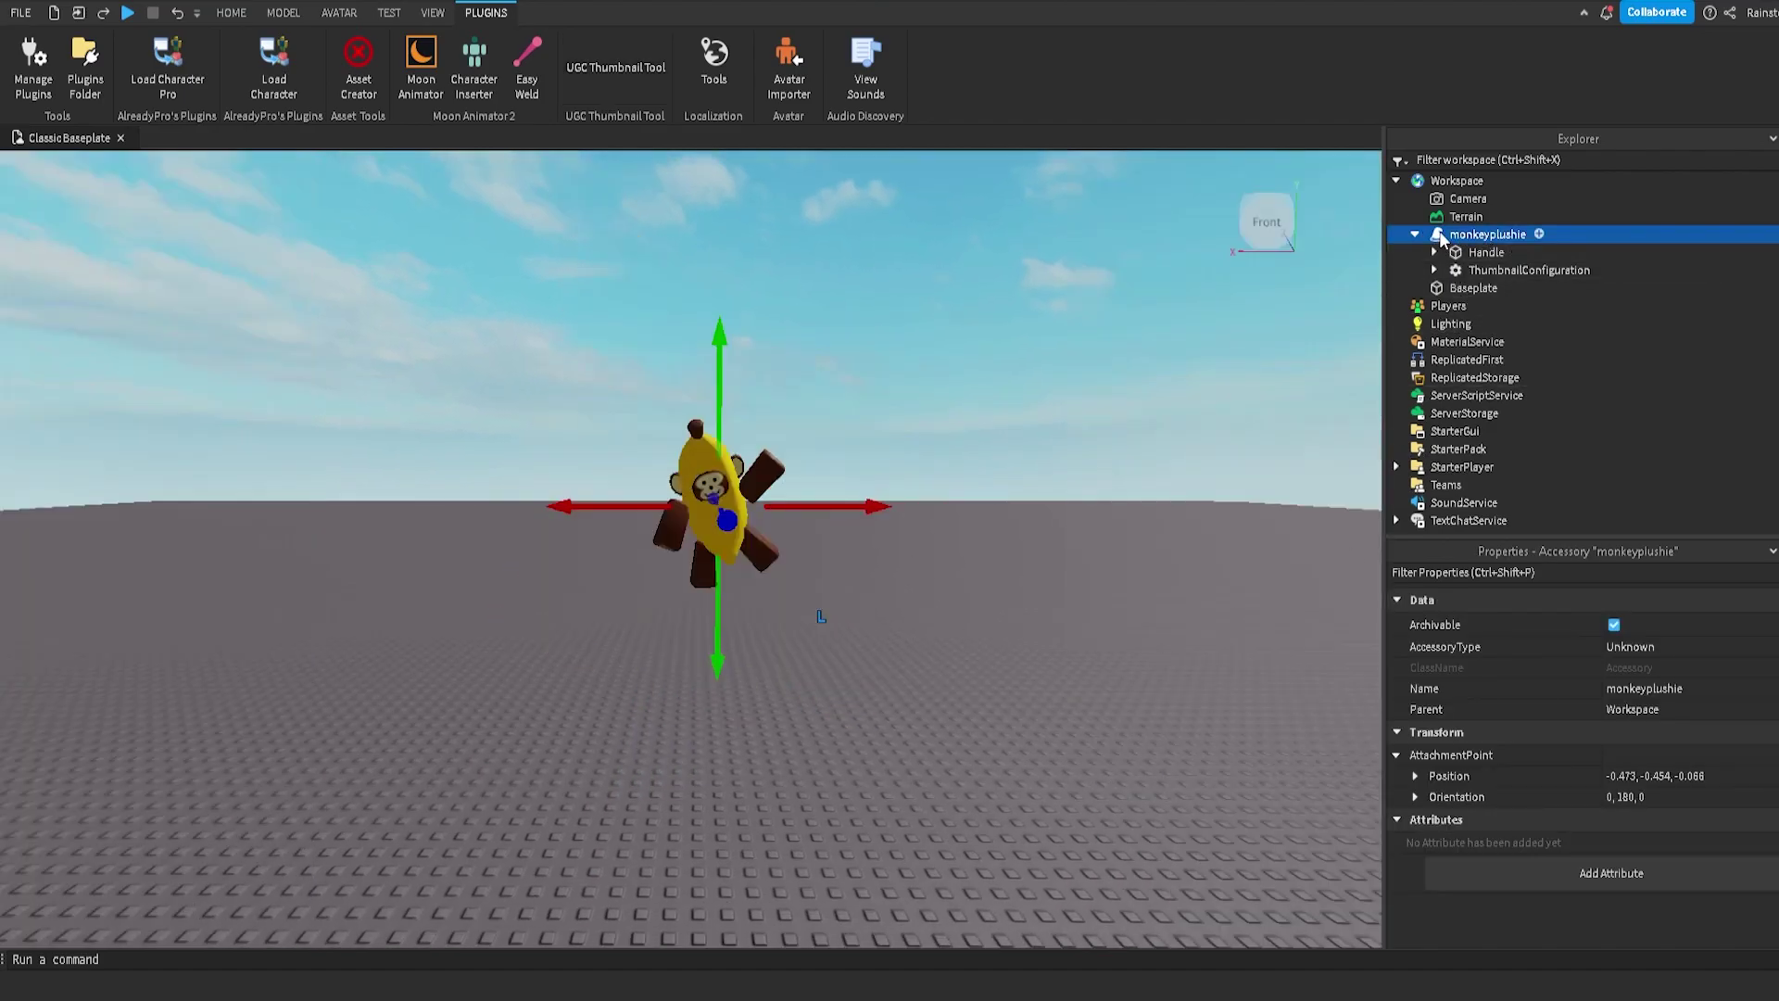
left_click(1483, 253)
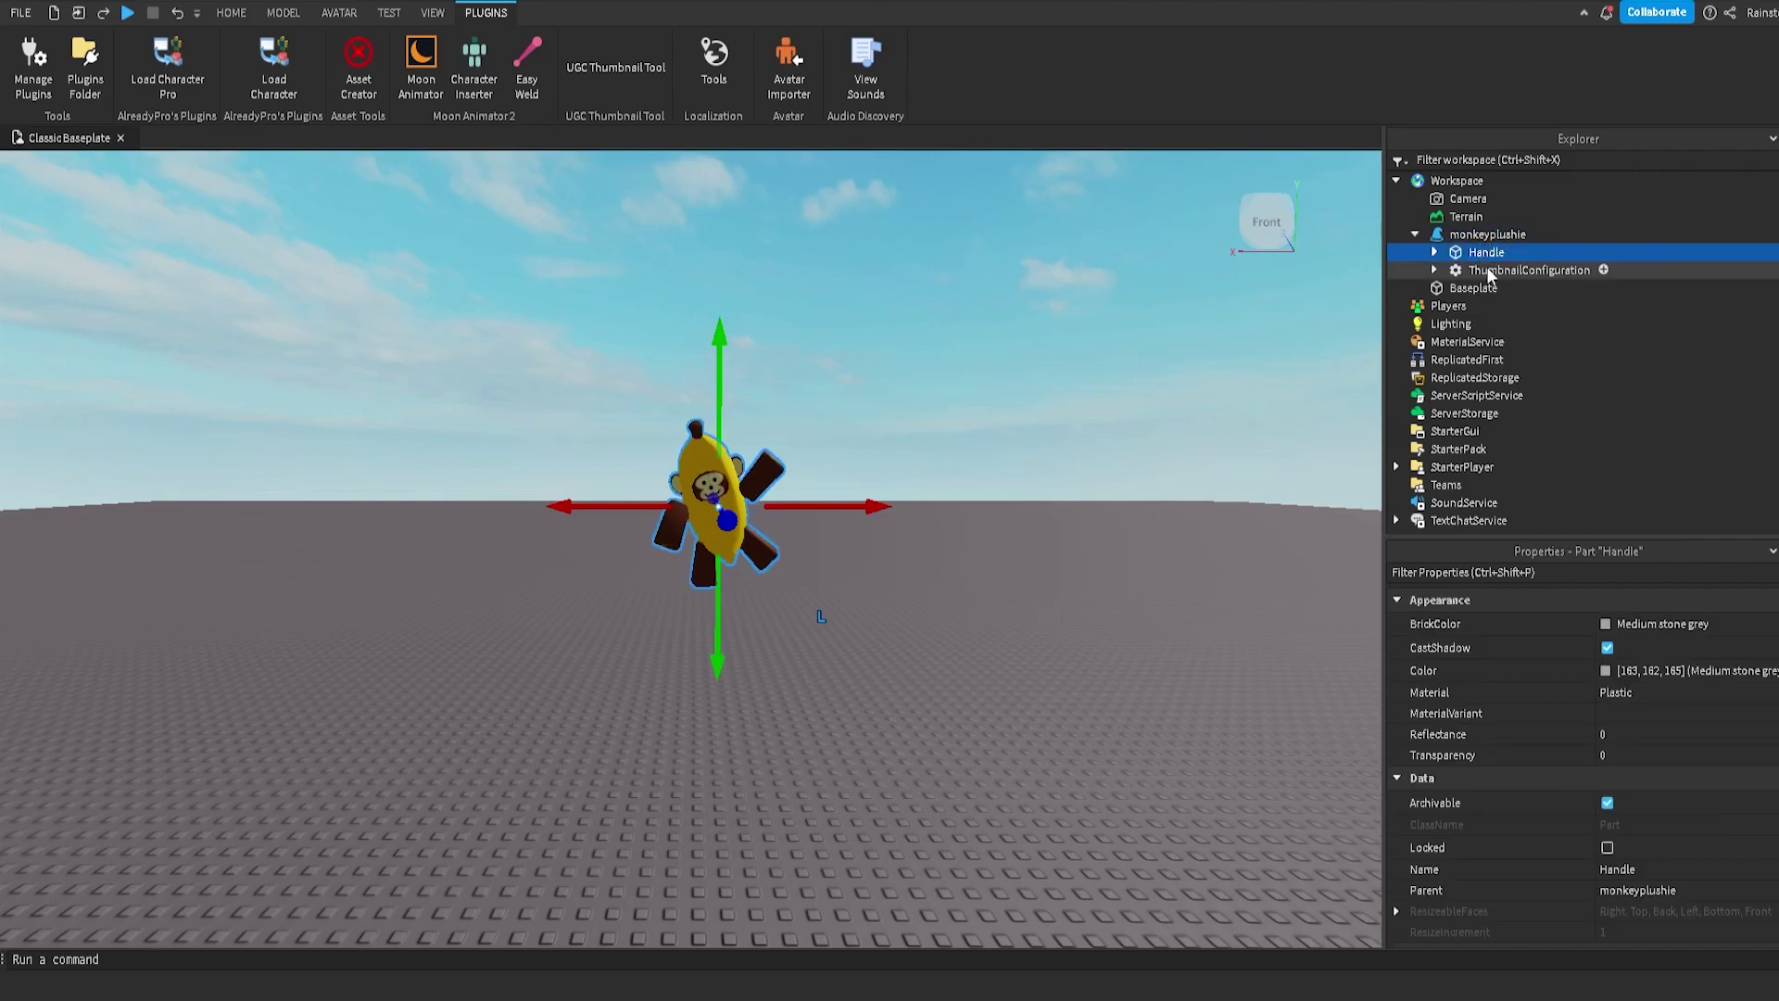
left_click(1486, 272)
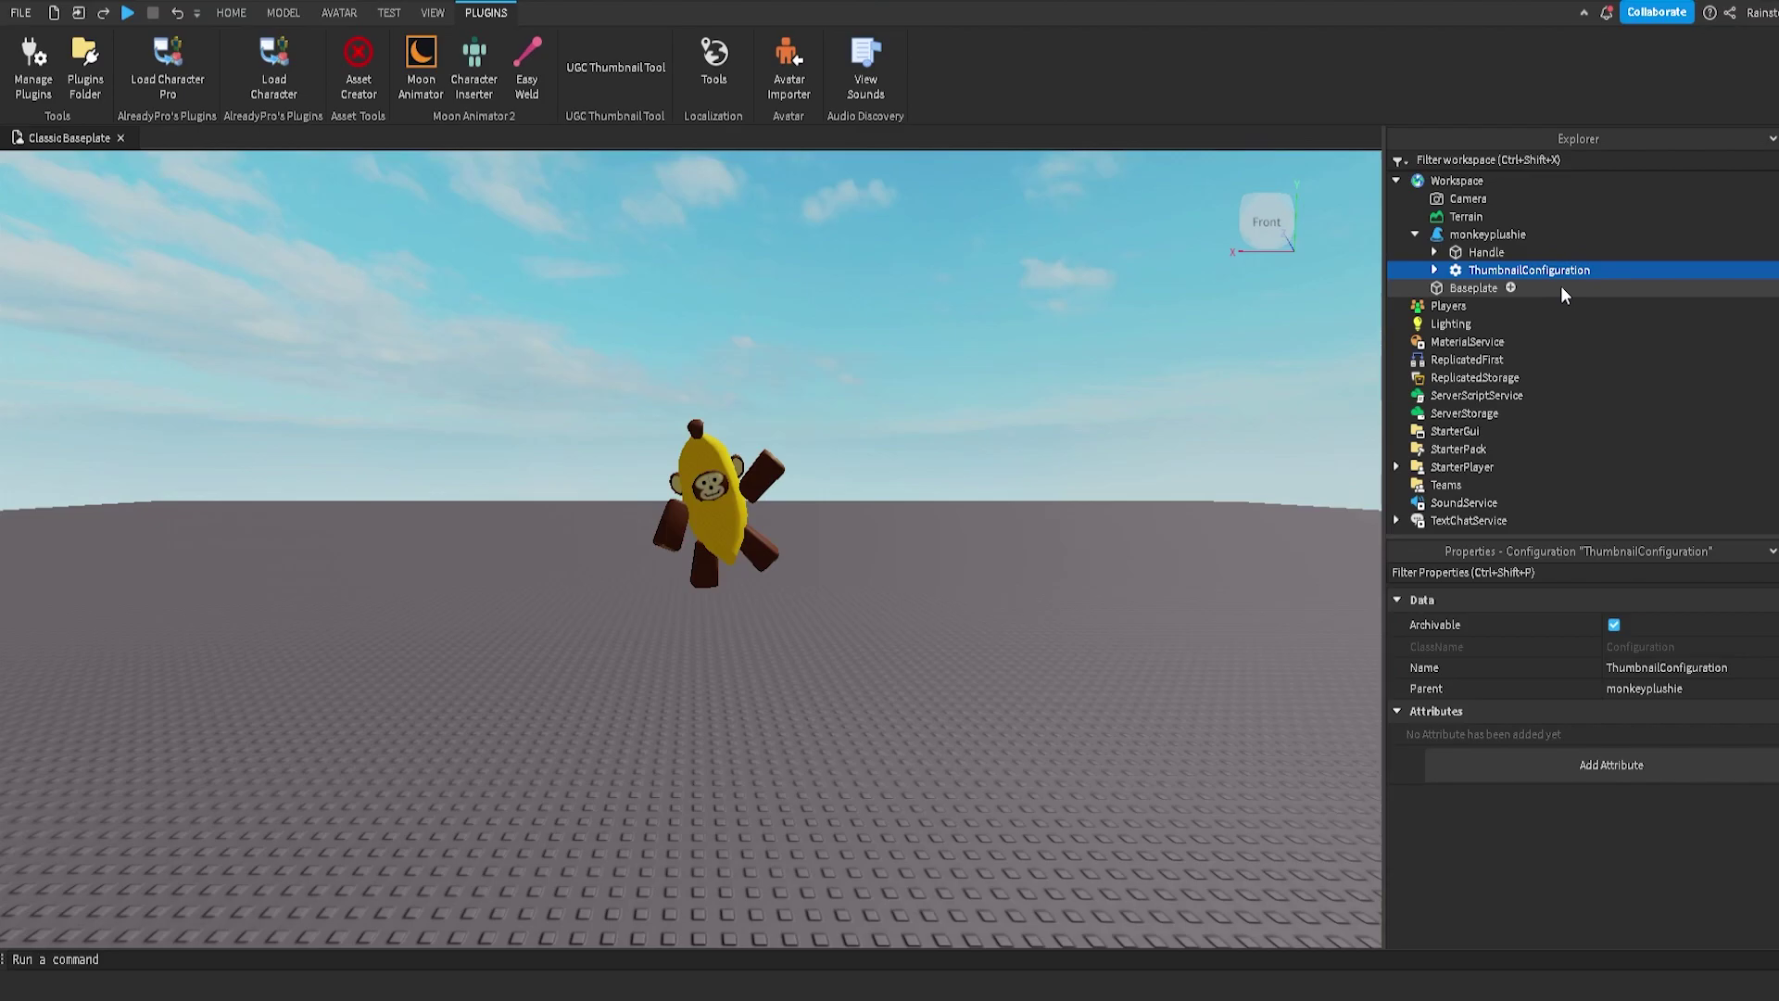
left_click(1414, 236)
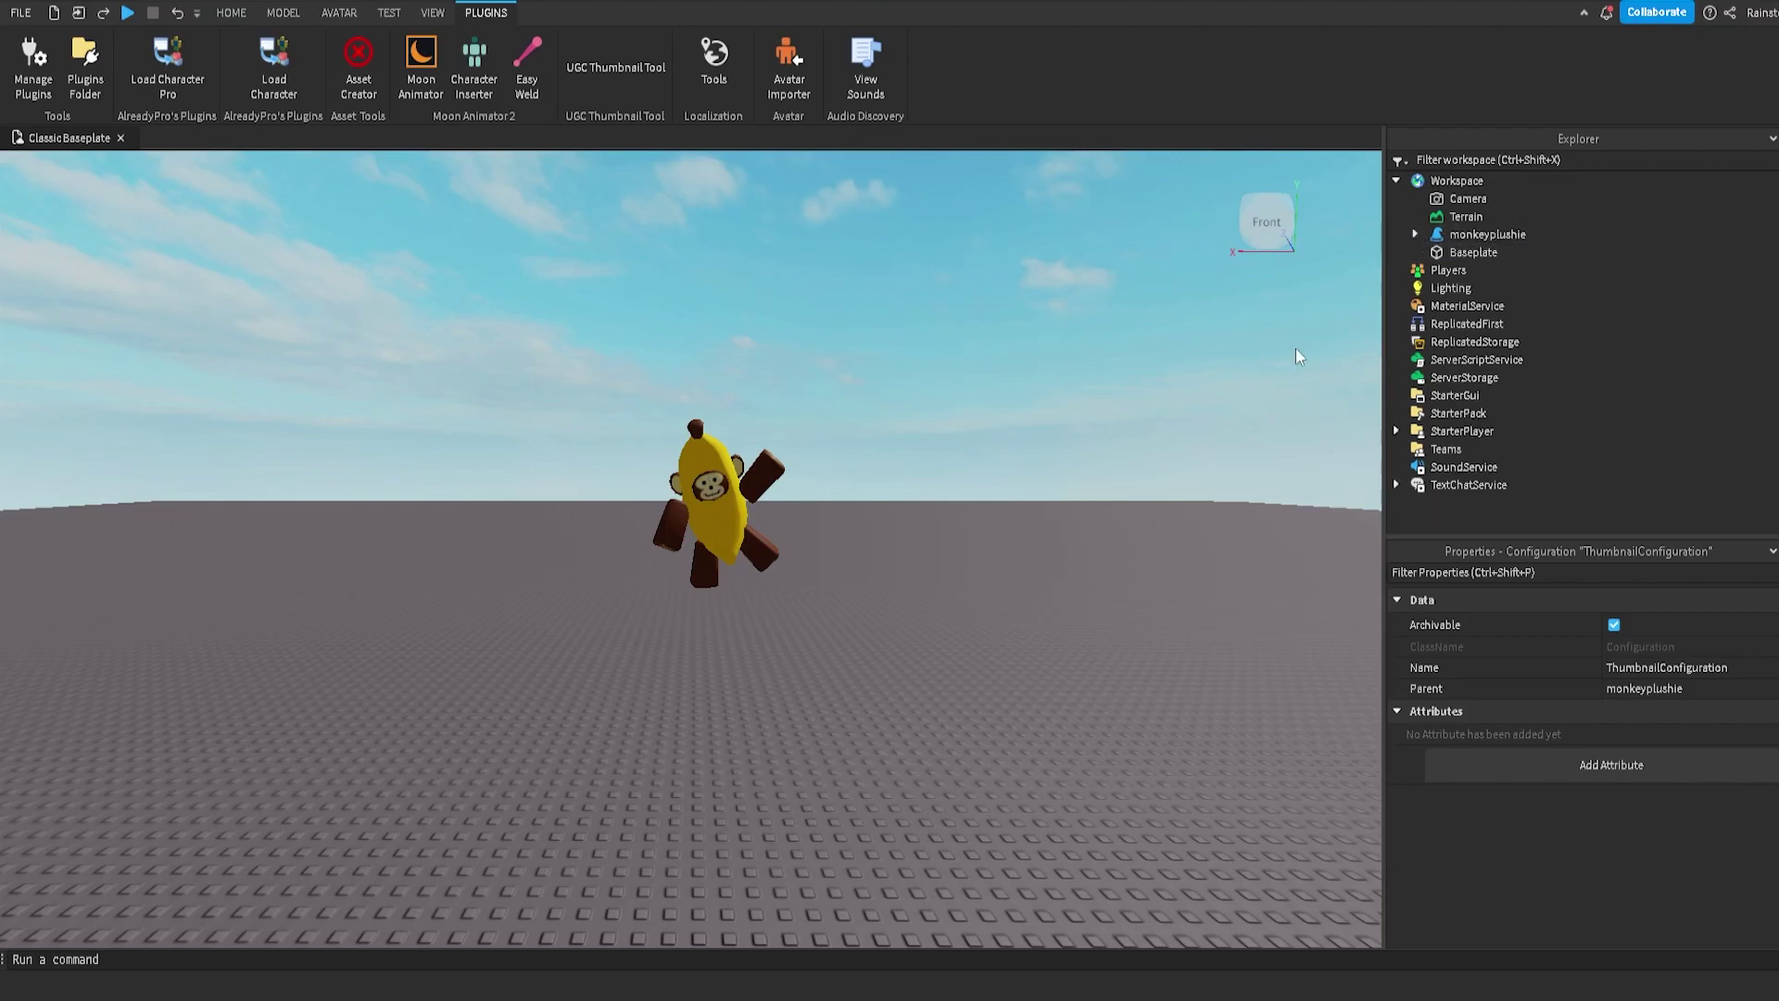
Step: Open the Save to Roblox asset configuration for monkeyplushie and set its content type to Avatar Item
left_click(1475, 236)
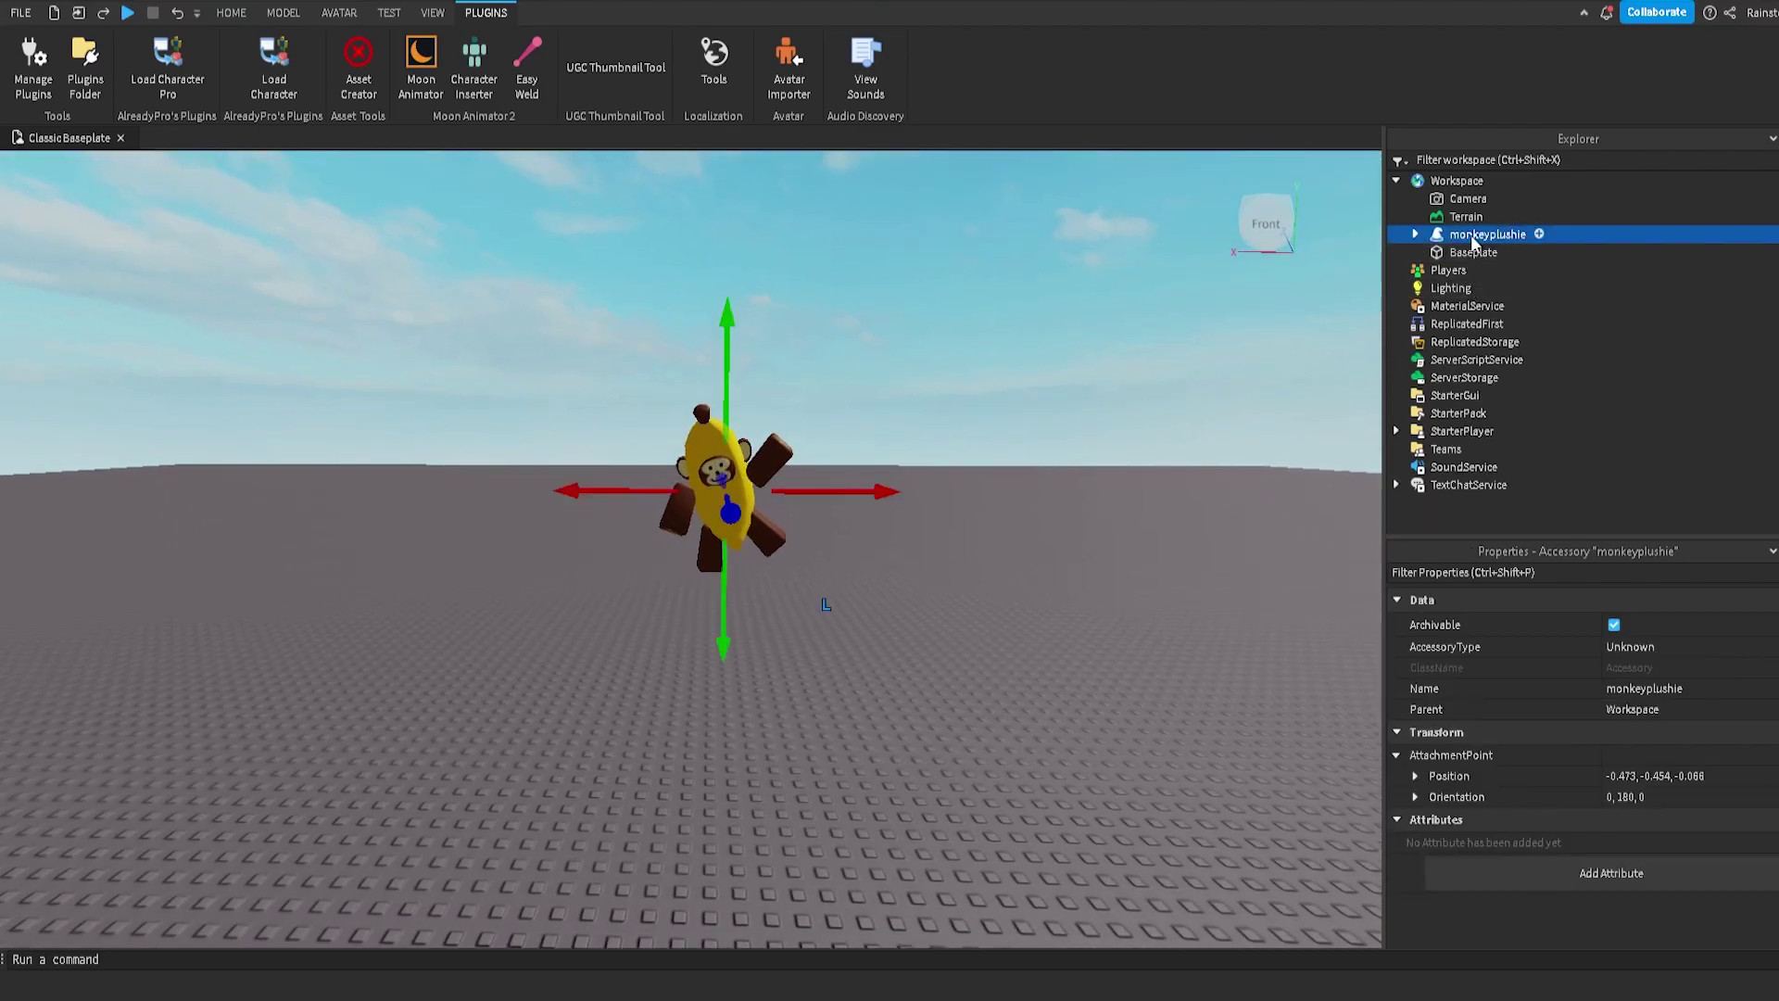
right_click(1475, 242)
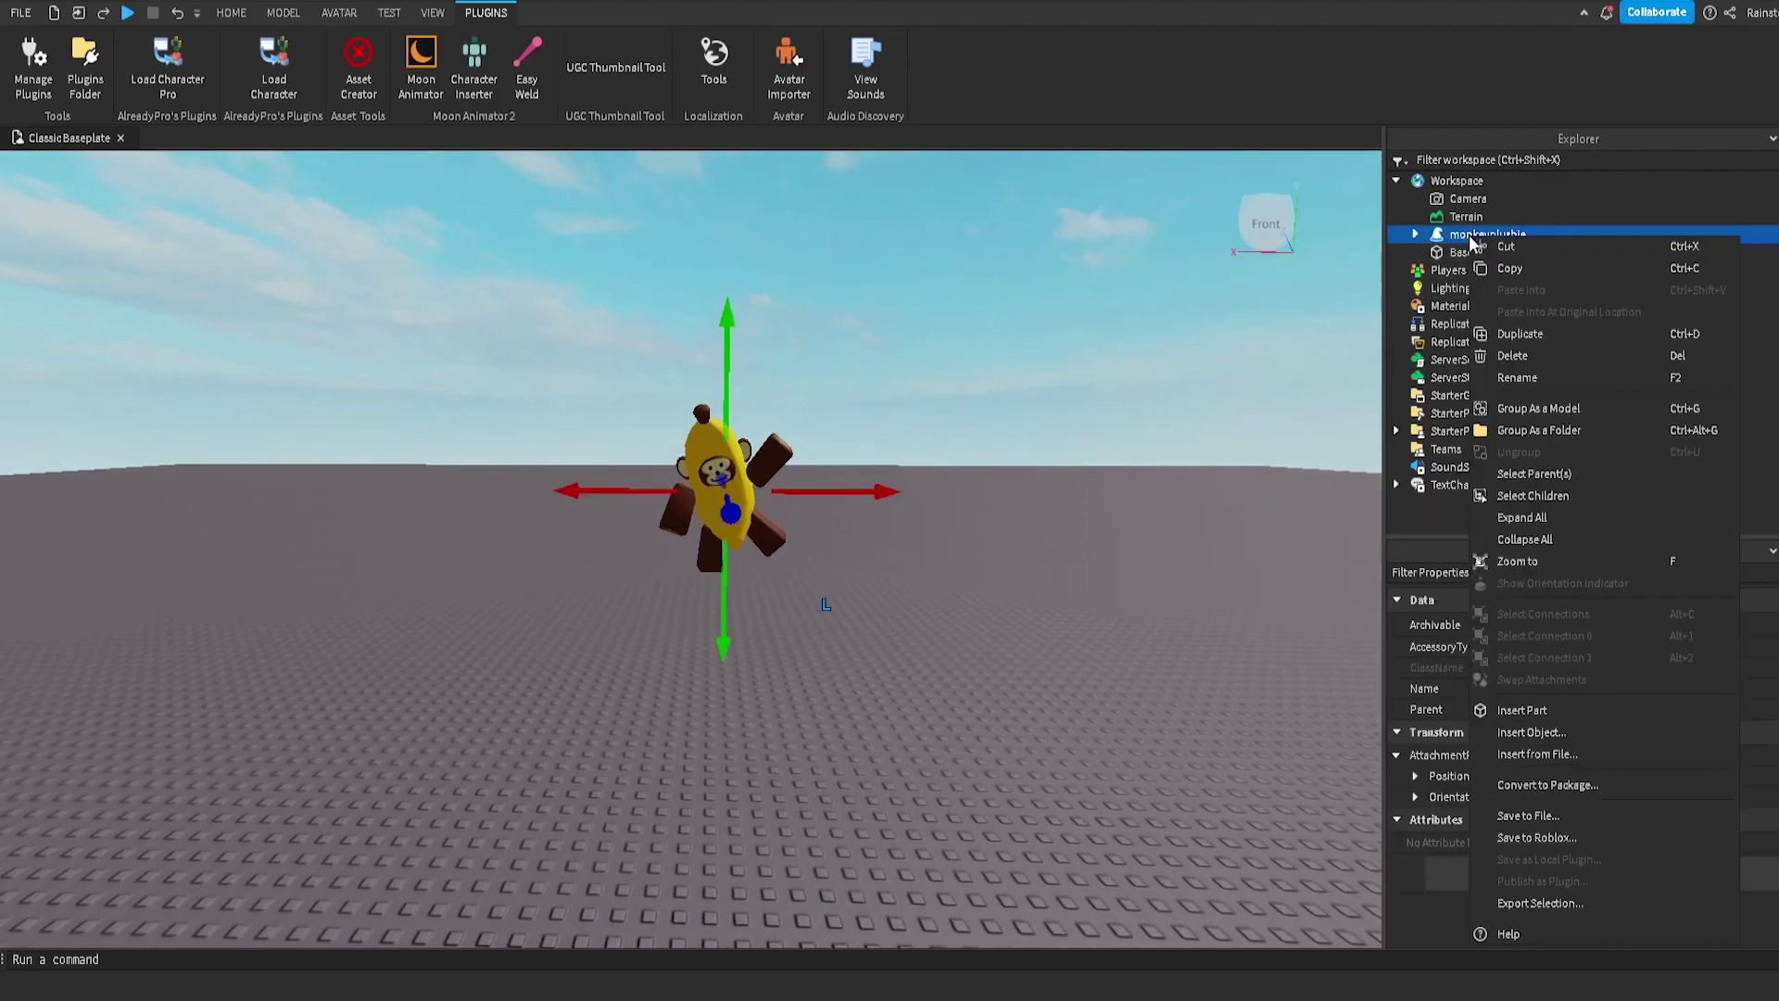
left_click(1531, 836)
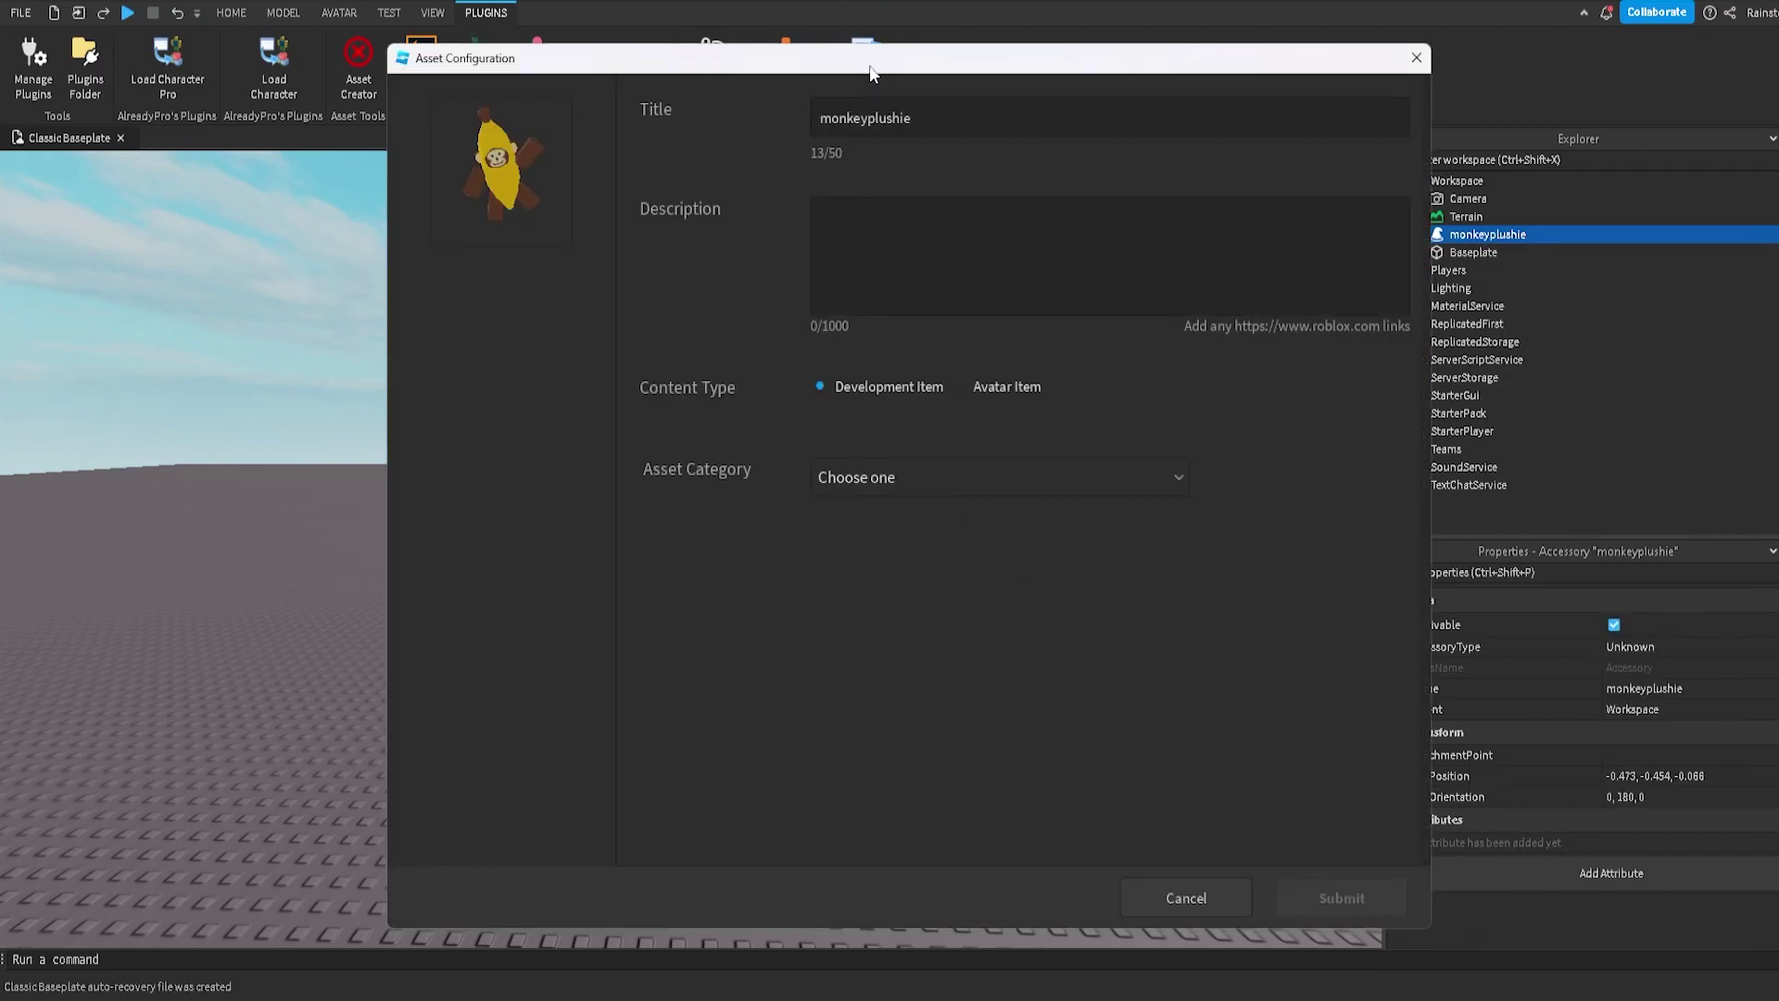
left_click_drag(871, 73, 760, 69)
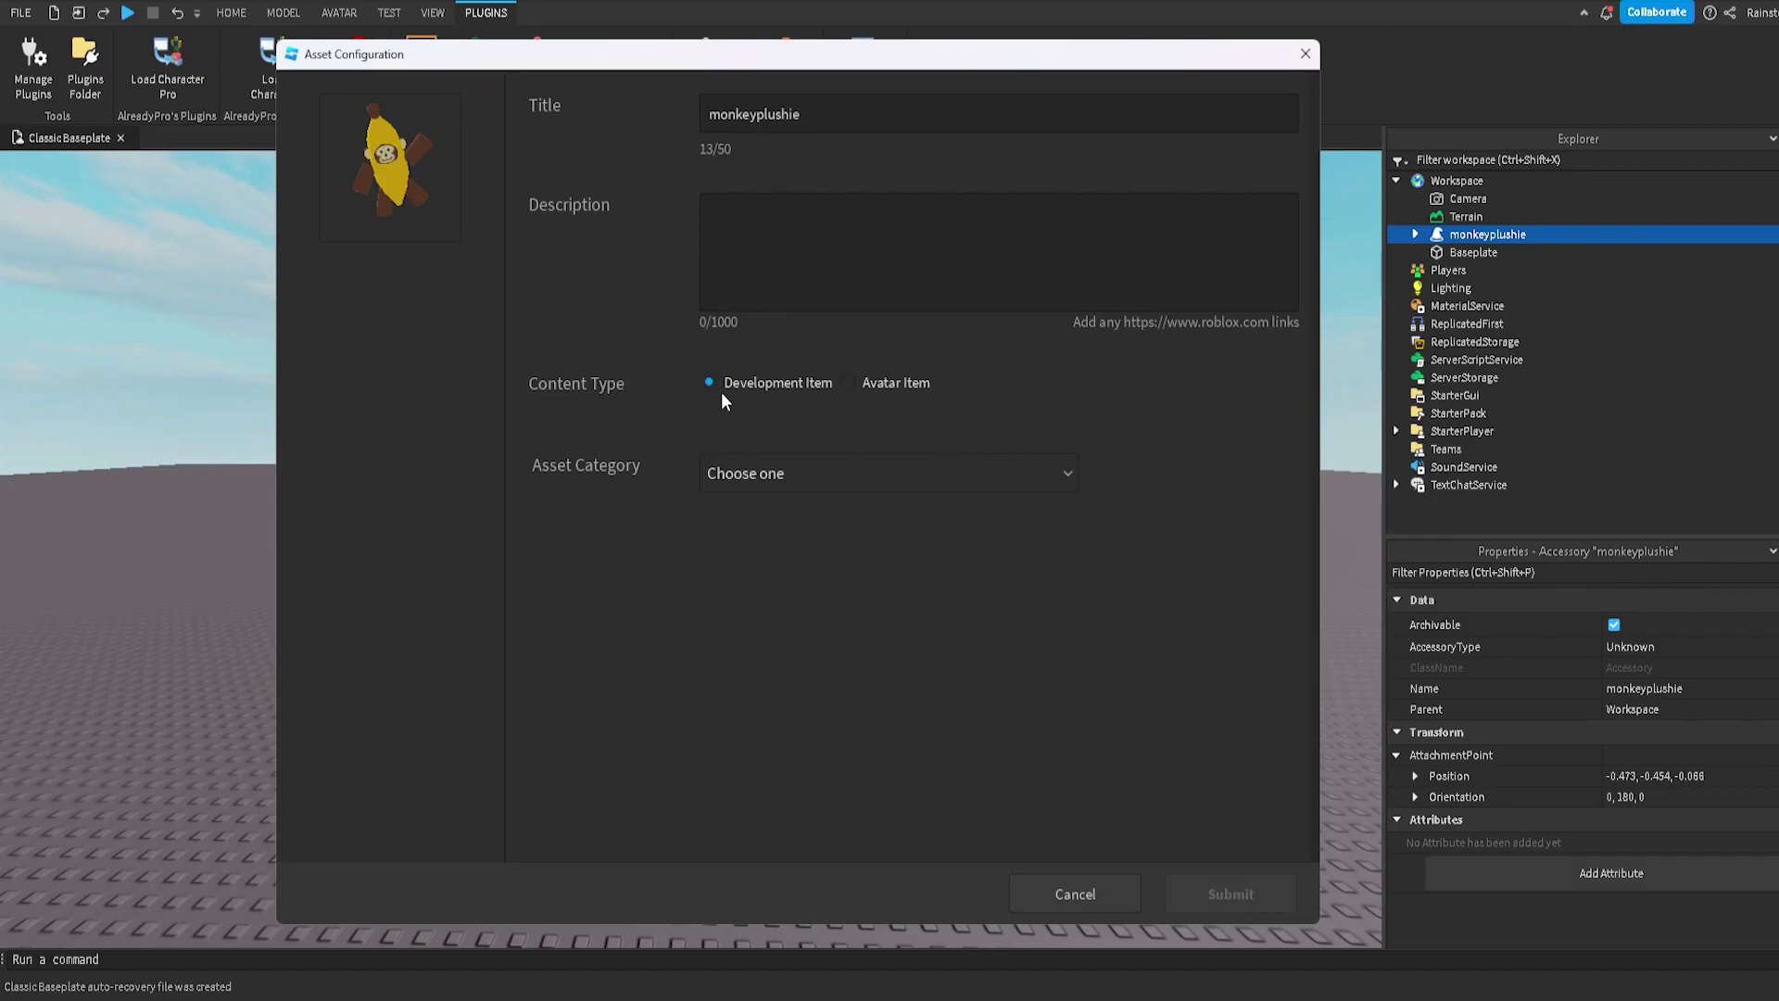
left_click(849, 382)
Step: Set the asset category to Shoulder Accessory to run the validation, and discard the asset configuration
left_click(869, 476)
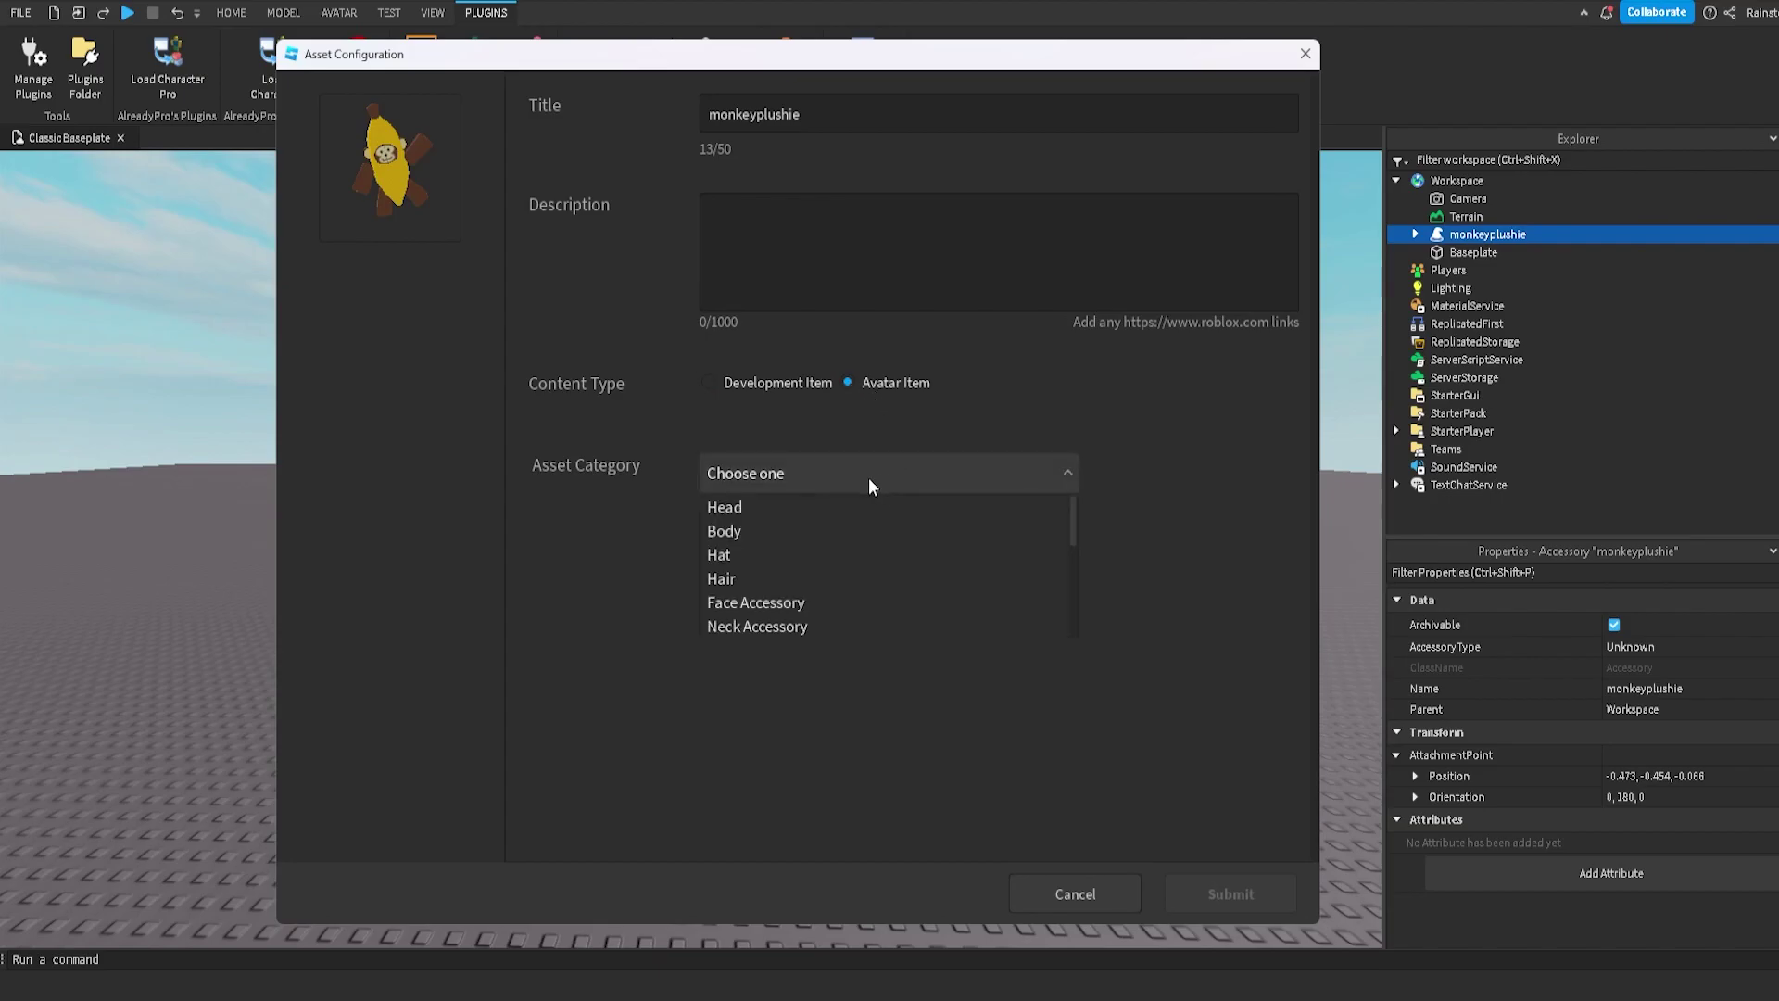
scroll(832, 558, "down", 4)
scroll(836, 571, "down", 2)
scroll(842, 565, "up", 6)
scroll(854, 536, "down", 3)
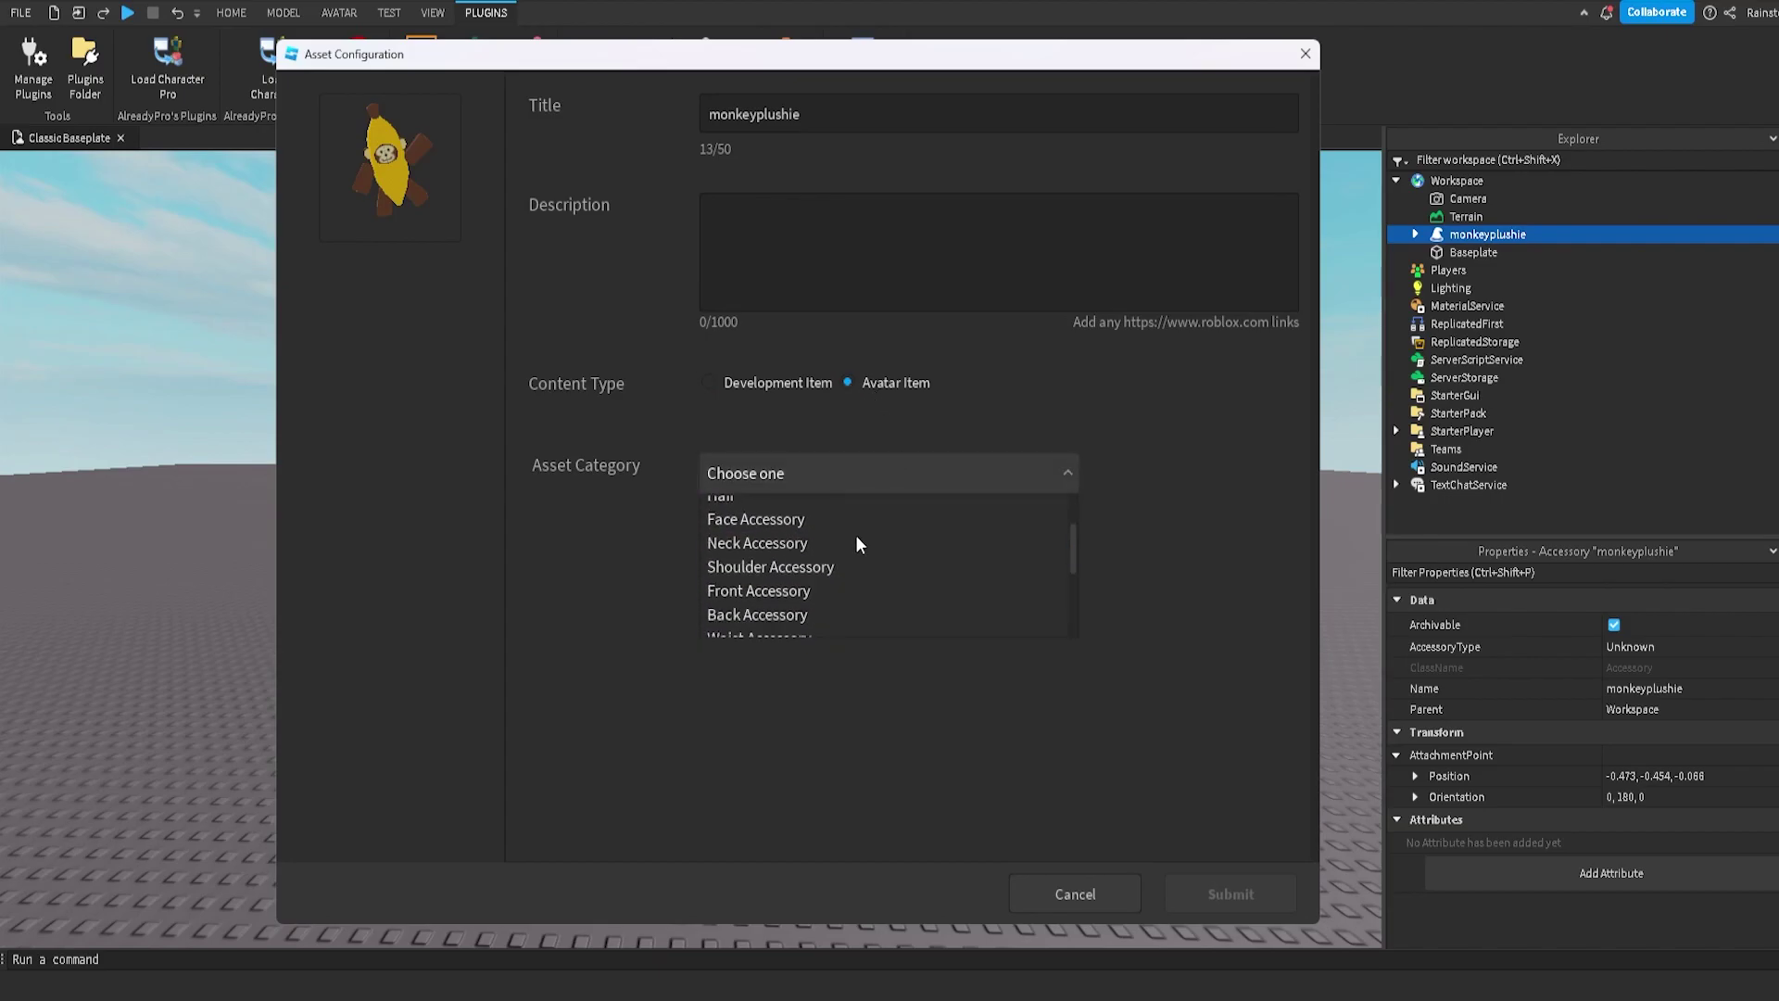
left_click(810, 505)
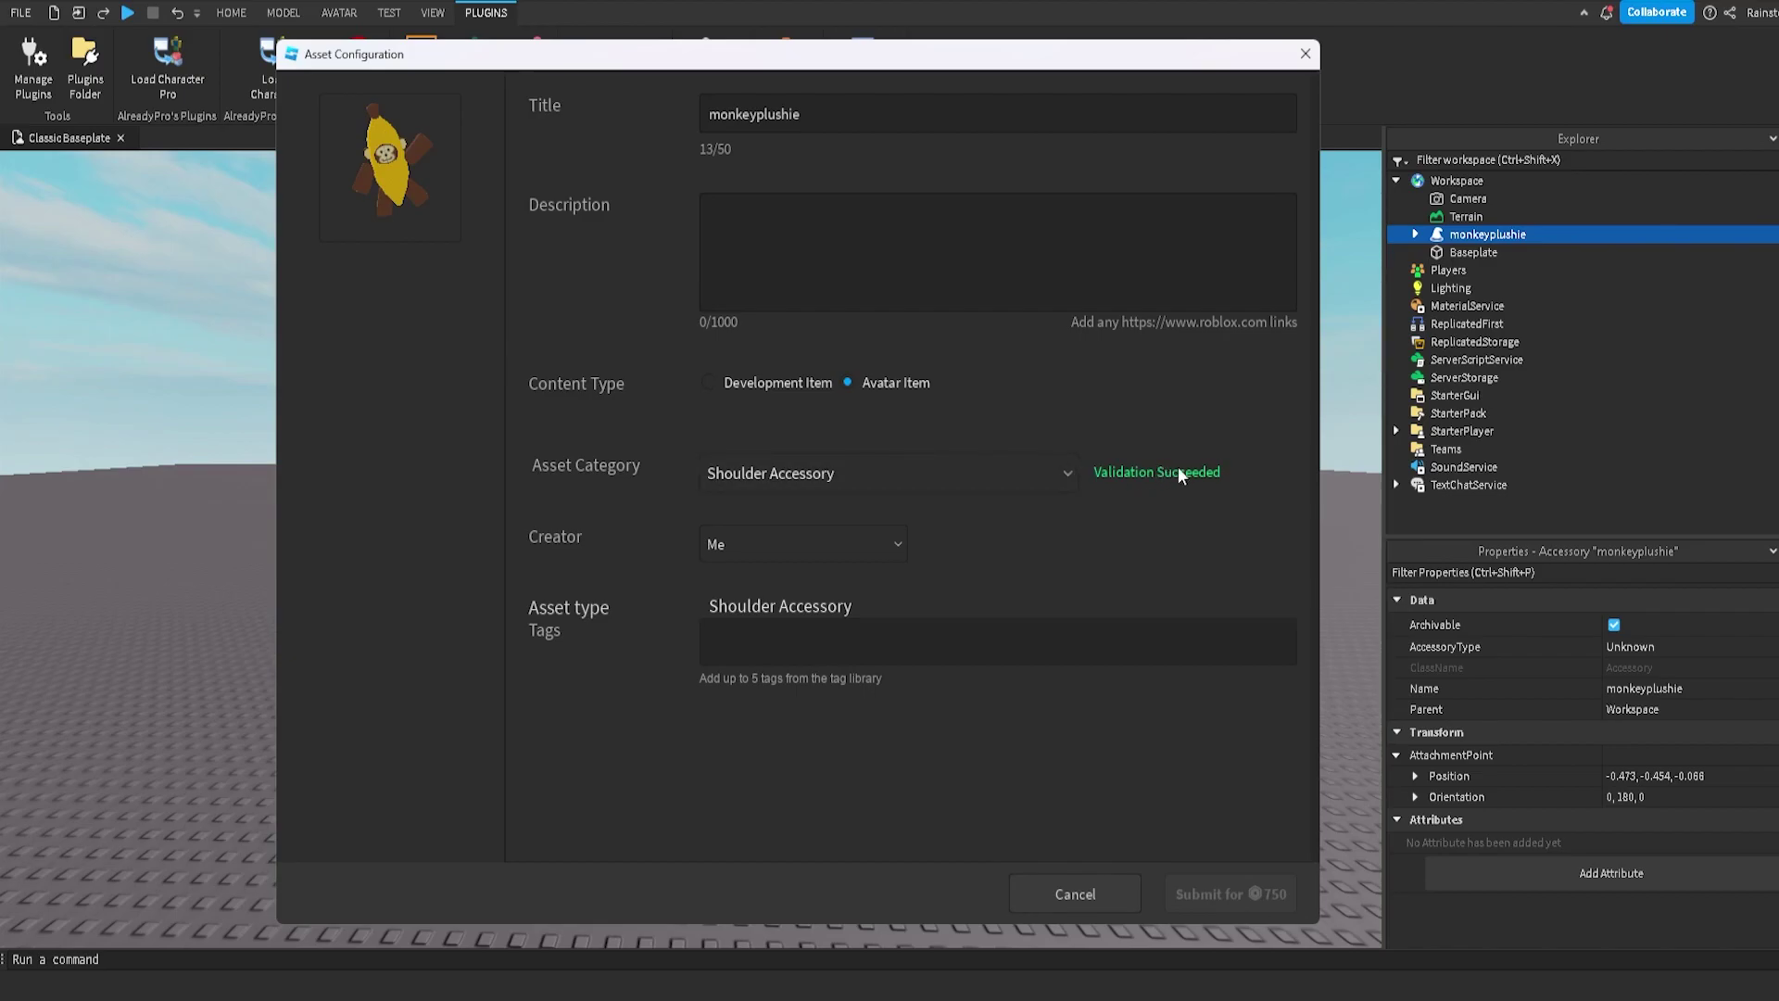
left_click(1303, 55)
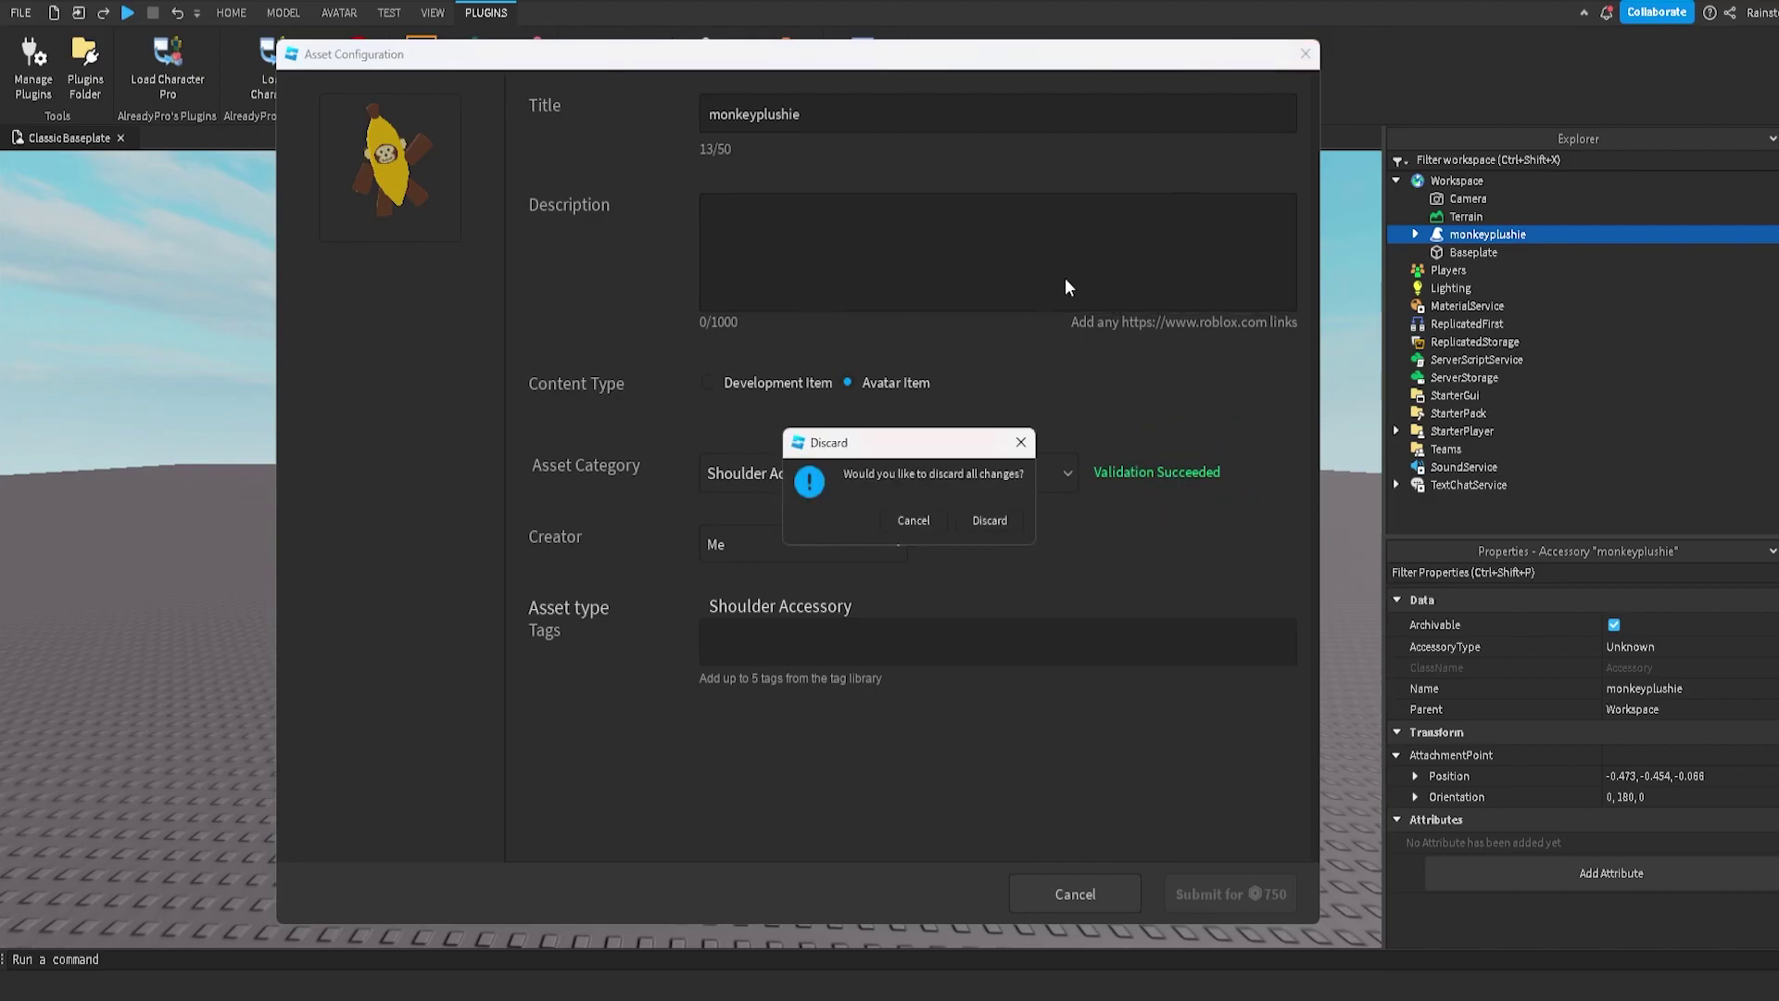
left_click(993, 521)
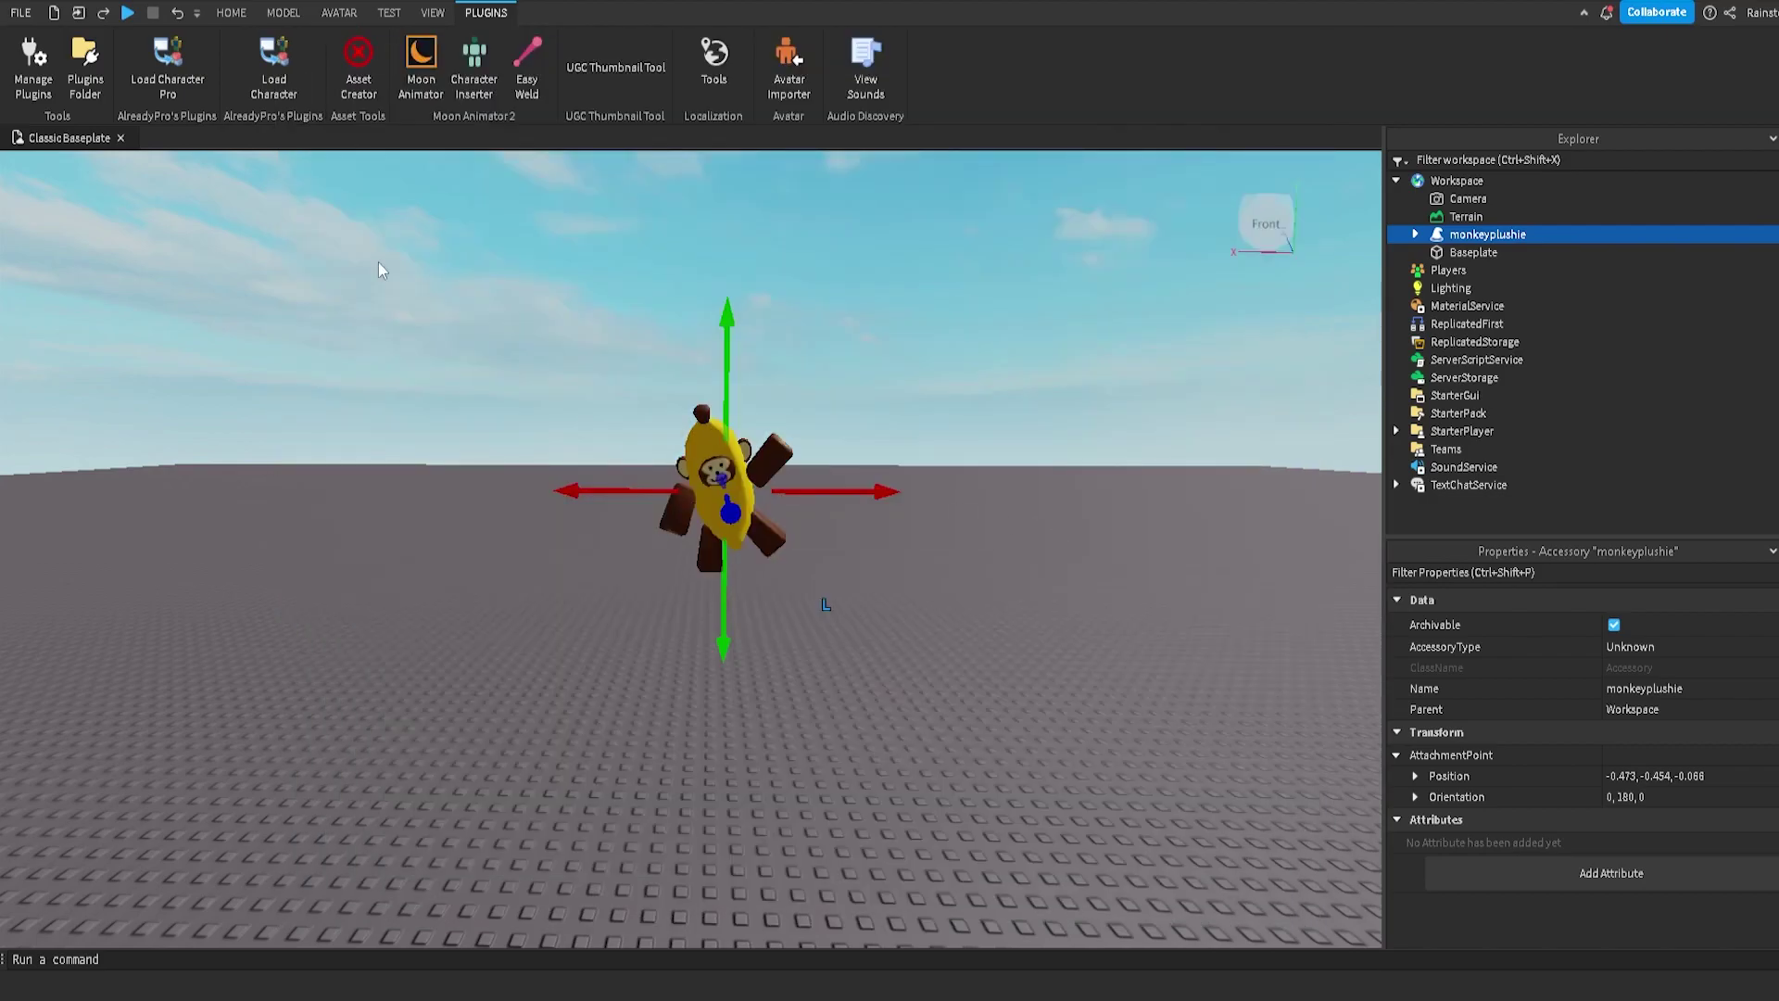
Step: Enlarge monkeyplushie with the Scale tool, stretching it upward and then sideways
left_click(231, 13)
left_click(217, 61)
left_click_drag(733, 361, 735, 248)
left_click_drag(850, 445, 889, 444)
Step: Validate the enlarged monkeyplushie for saving to Roblox as a Shoulder Accessory, view the validation result's details, and discard the configuration
right_click(1480, 242)
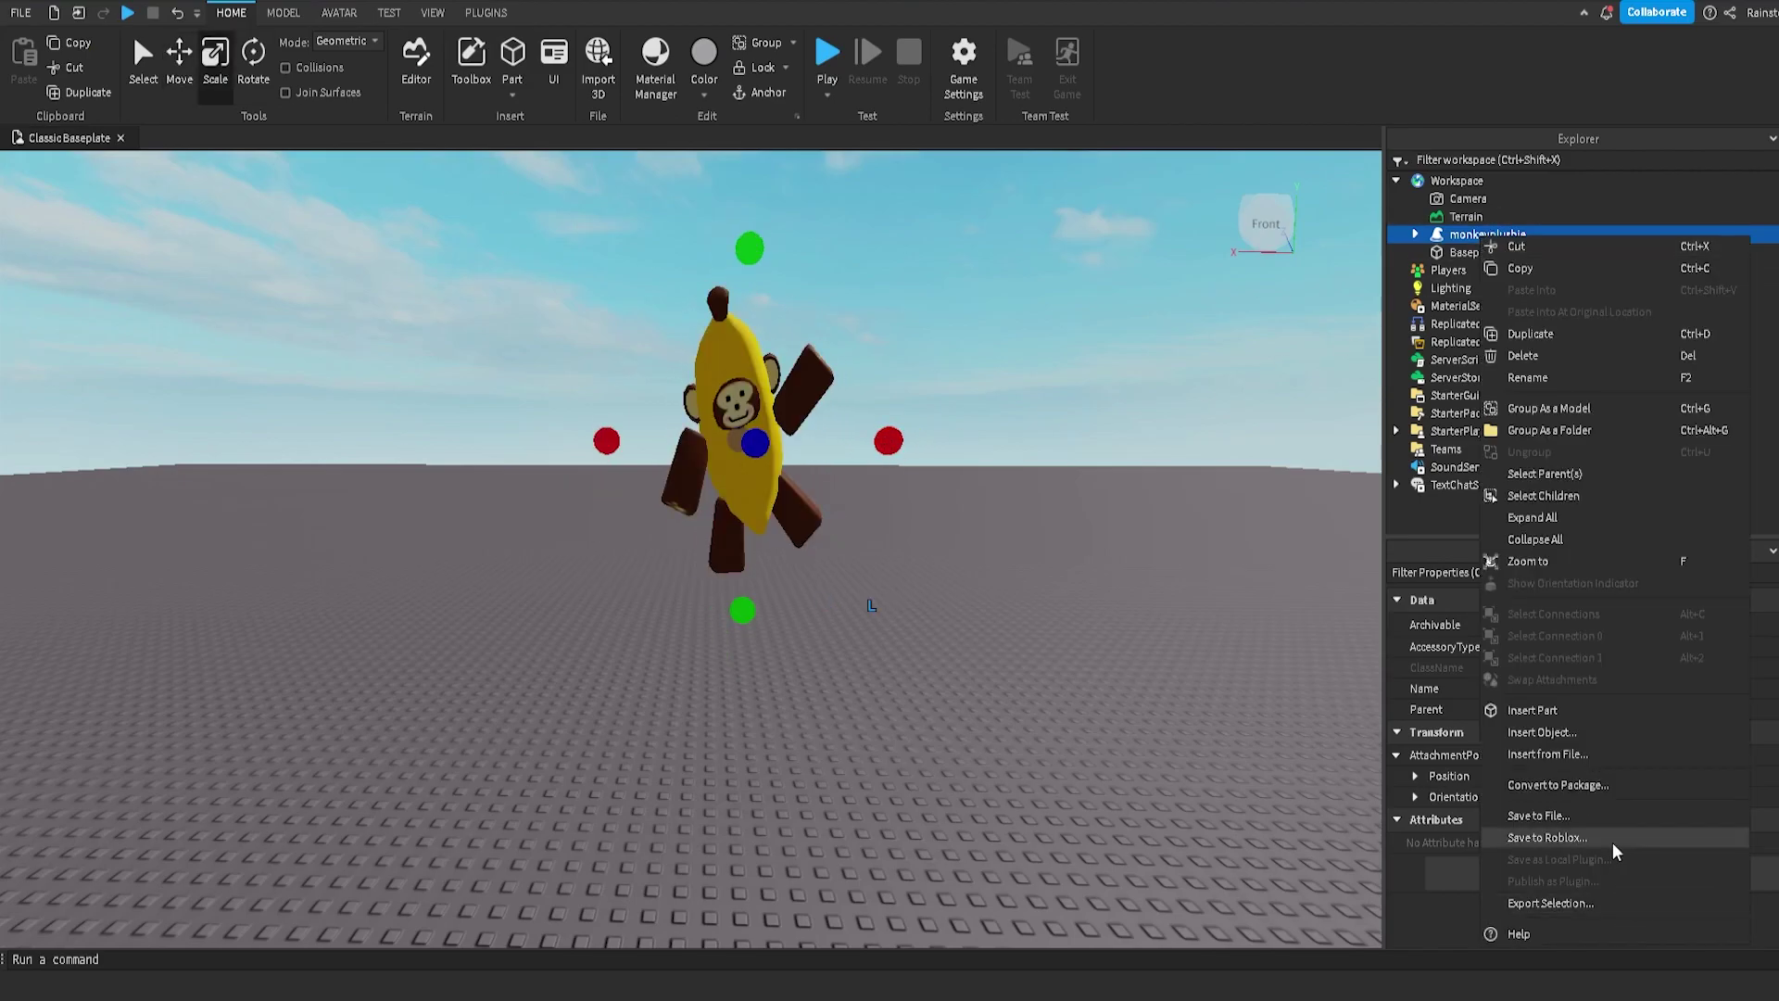
left_click(1575, 842)
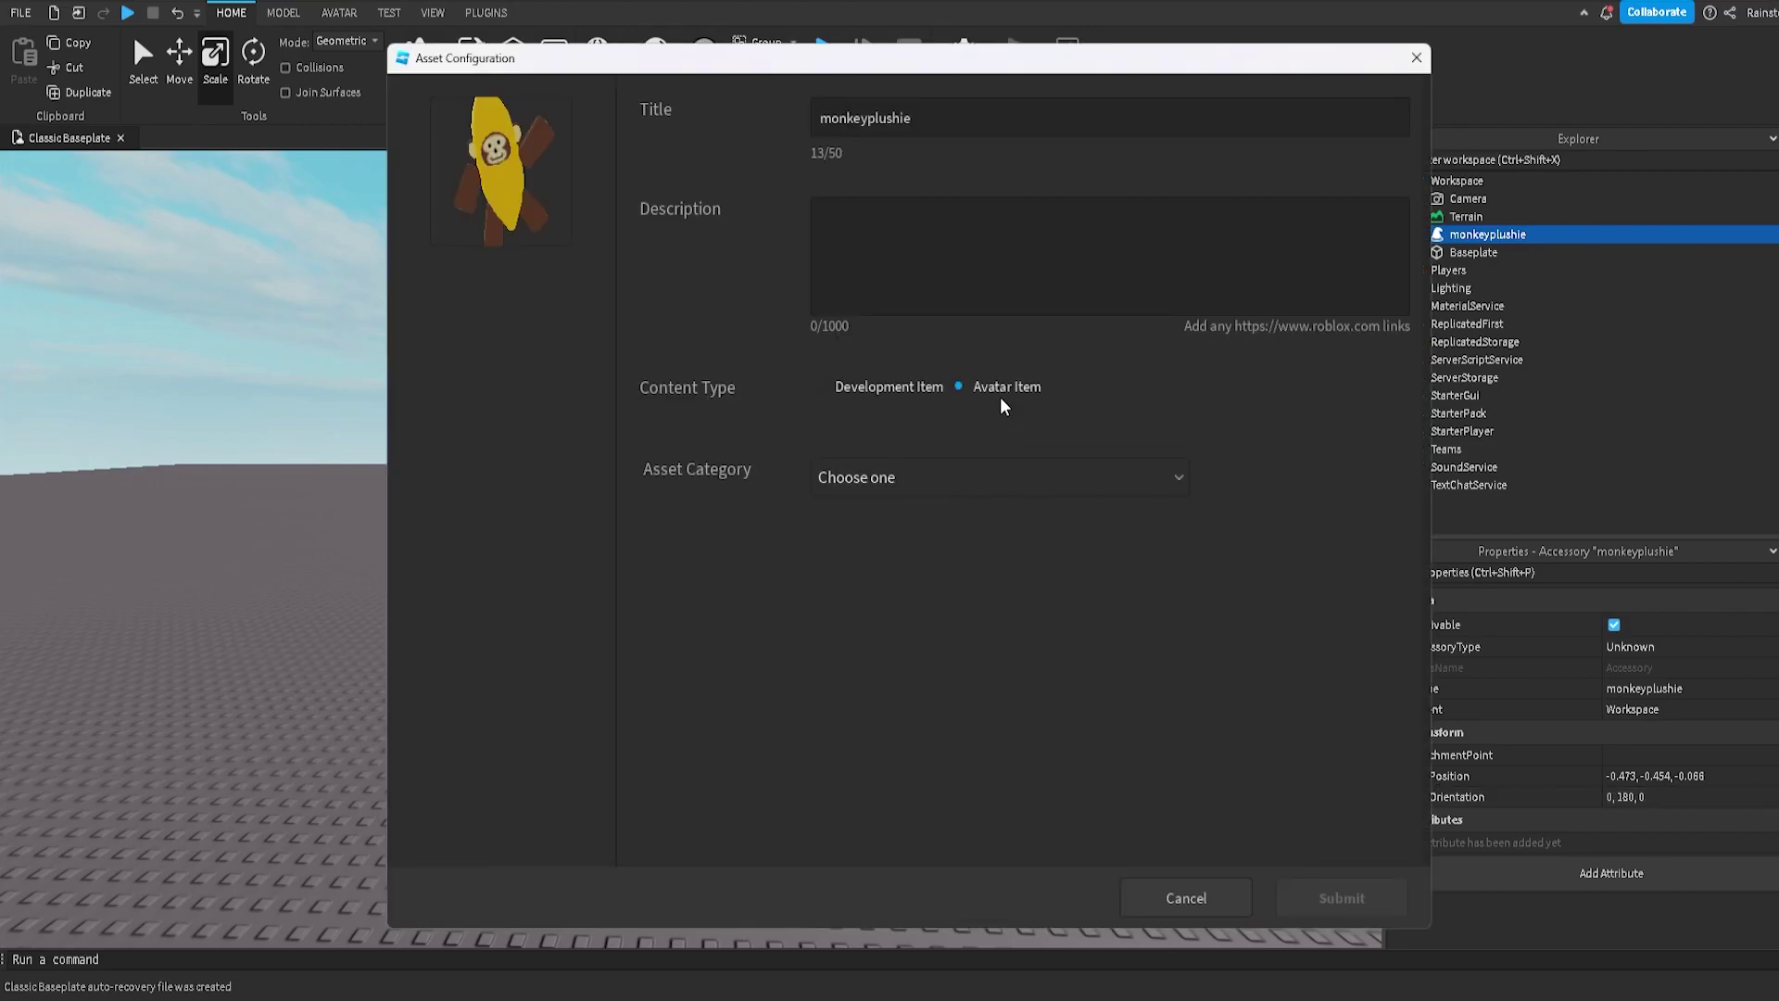
left_click(941, 480)
scroll(927, 556, "down", 2)
left_click(906, 507)
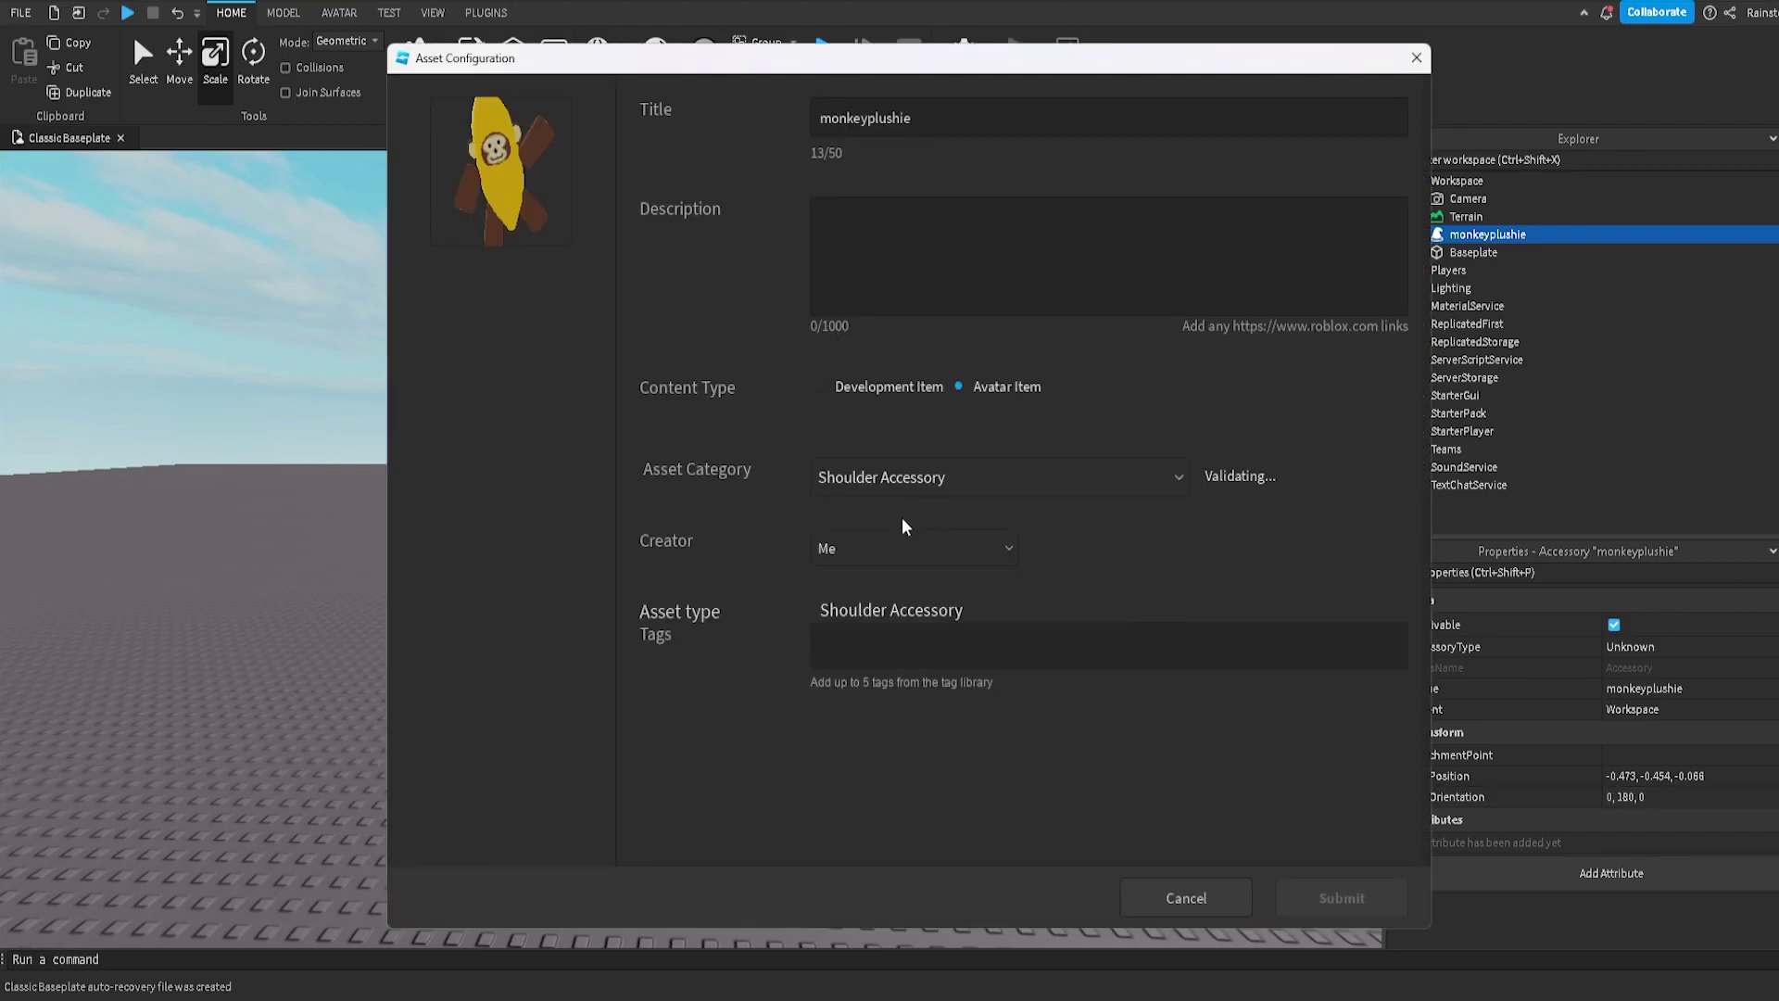
left_click(1217, 478)
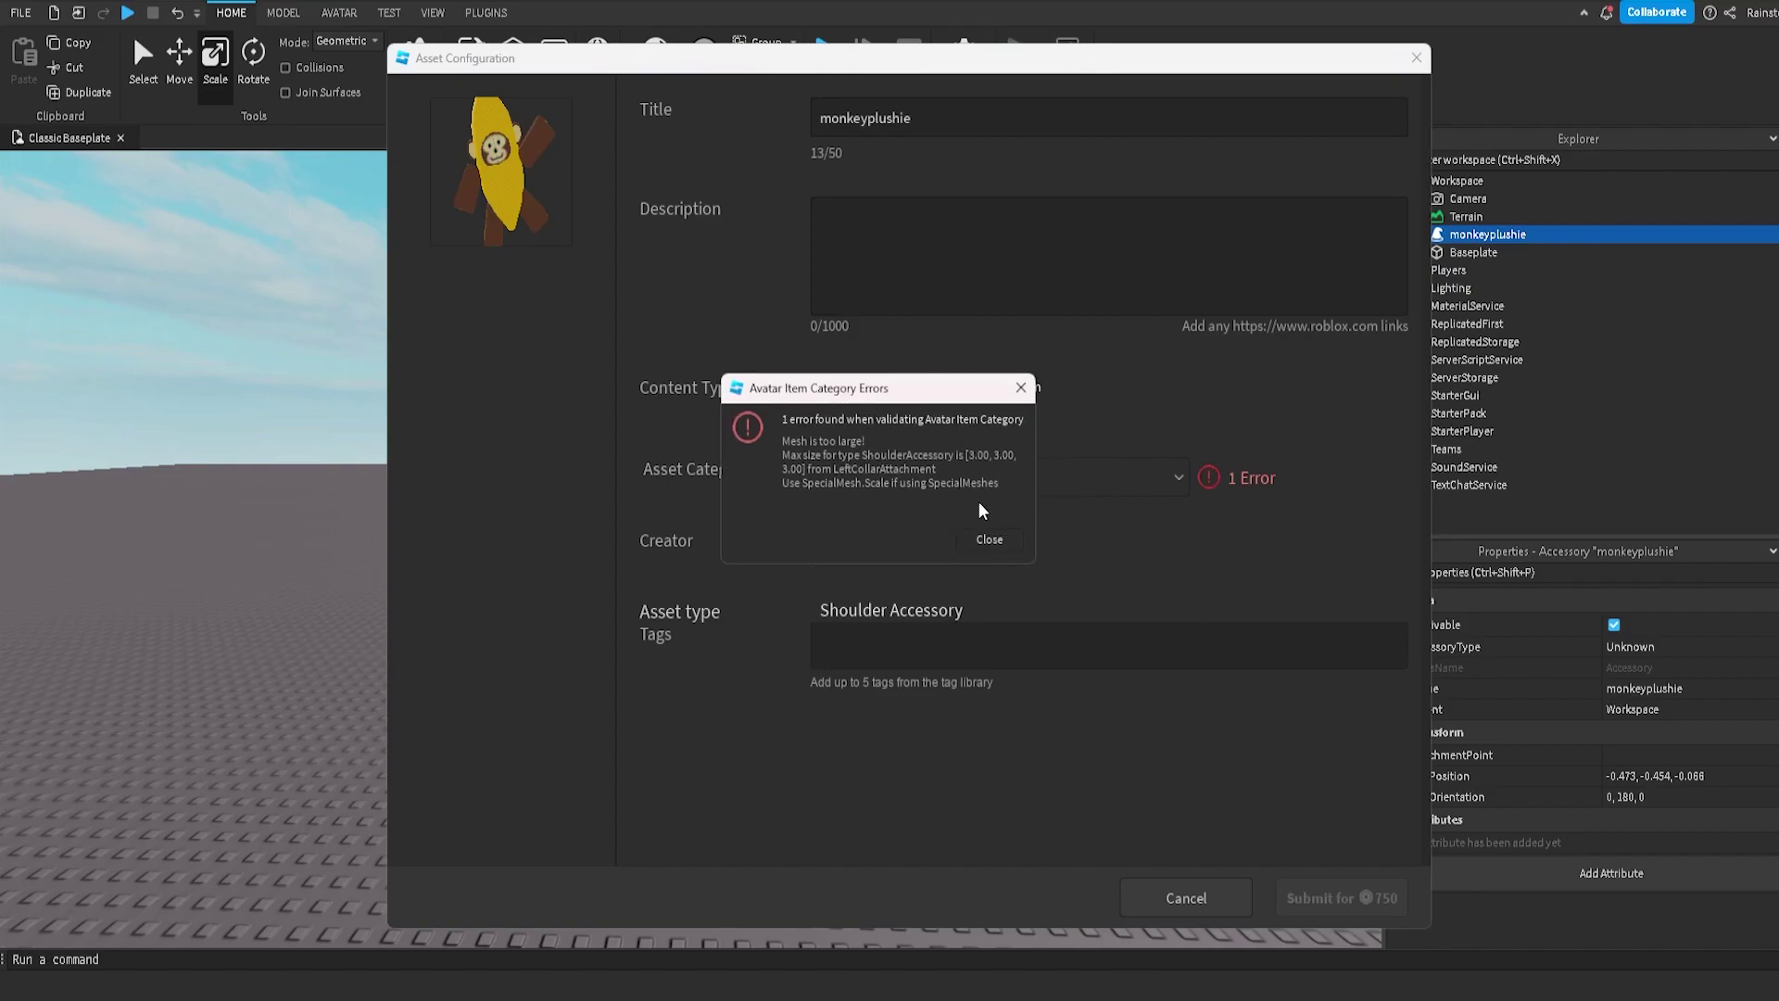
left_click(989, 538)
left_click(1416, 57)
left_click(1008, 522)
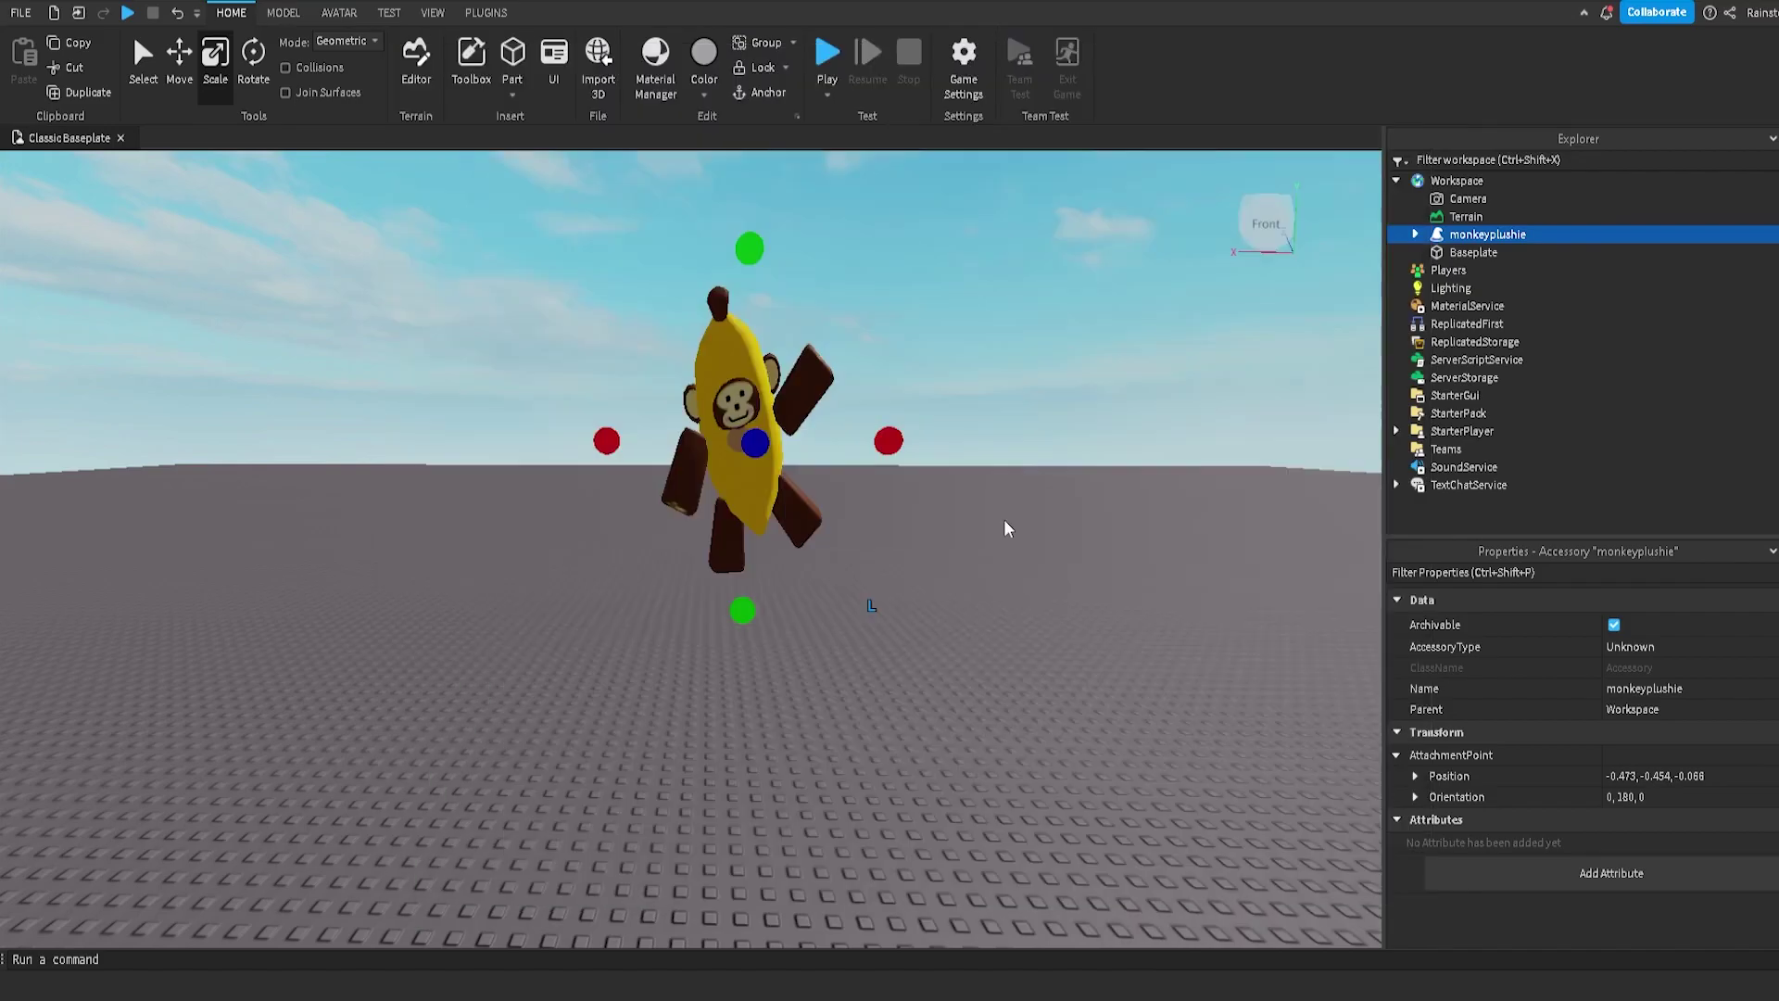
Step: Undo the scaling of monkeyplushie
key("ctrl+z")
key("ctrl+z")
key("ctrl+z")
key("ctrl+z")
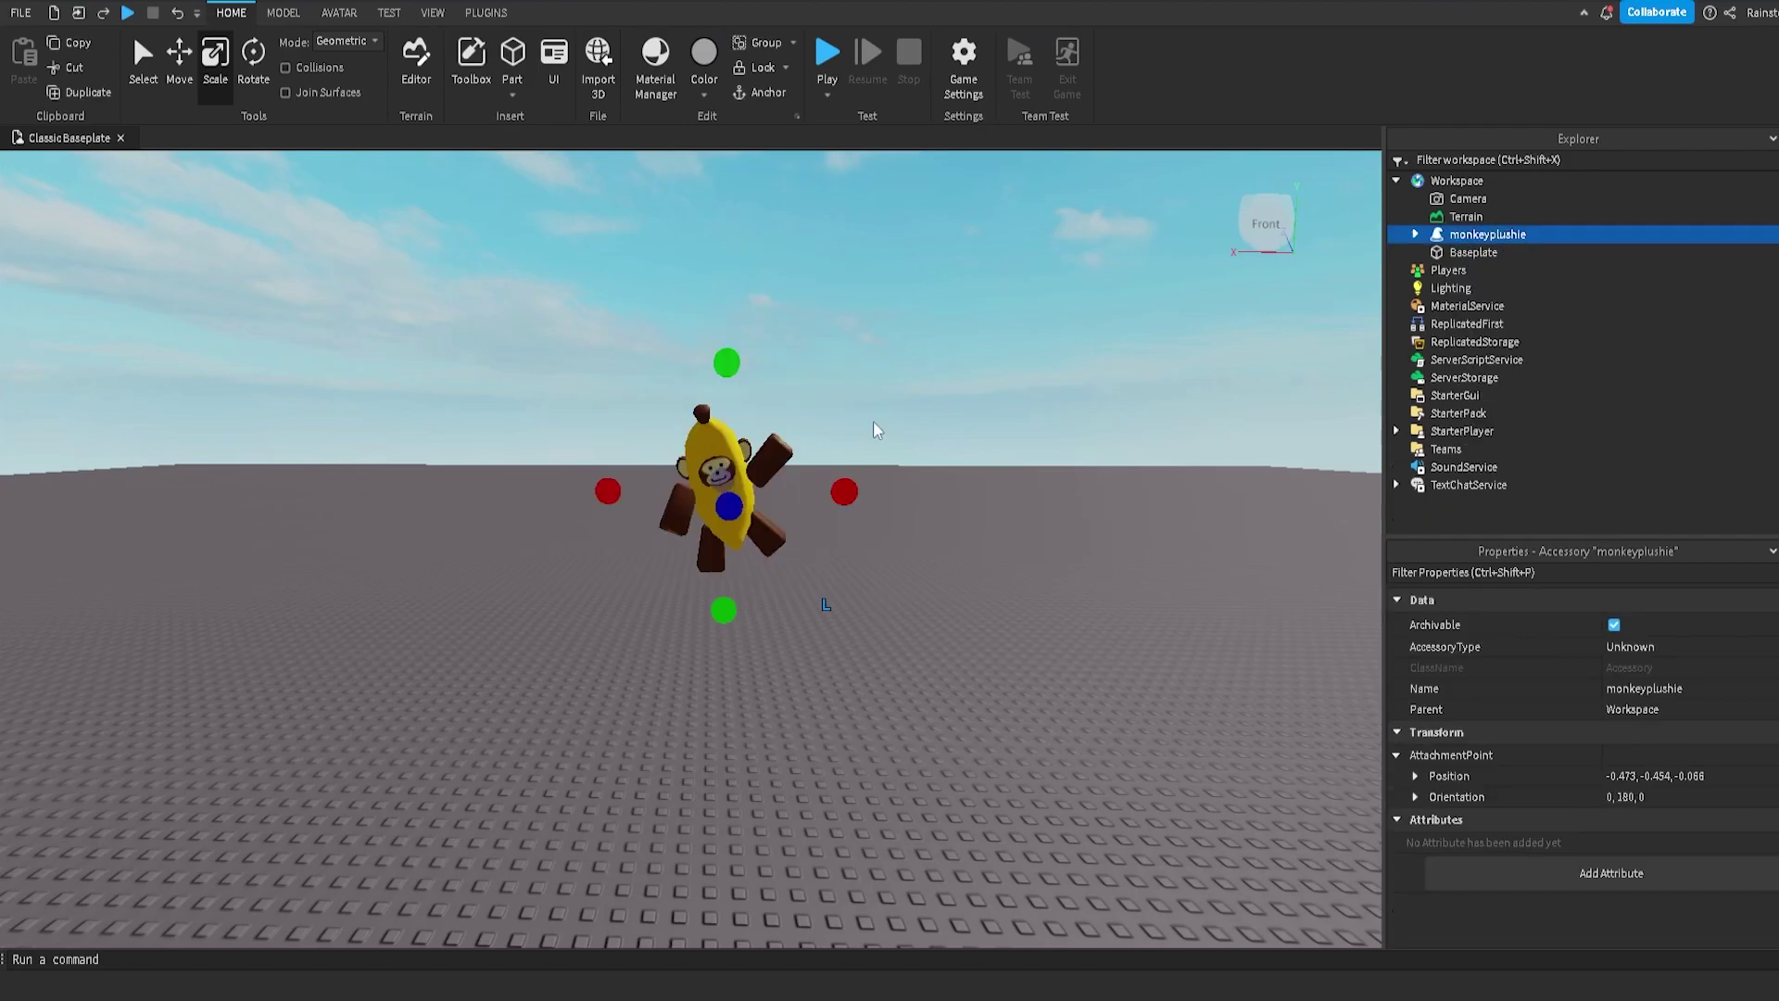
left_click(885, 416)
left_click(723, 452)
right_click_drag(917, 421, 920, 419)
Step: Save monkeyplushie to Roblox as an Avatar Item and set its asset category to Shoulder Accessory for validation
left_click(1488, 235)
right_click(1484, 234)
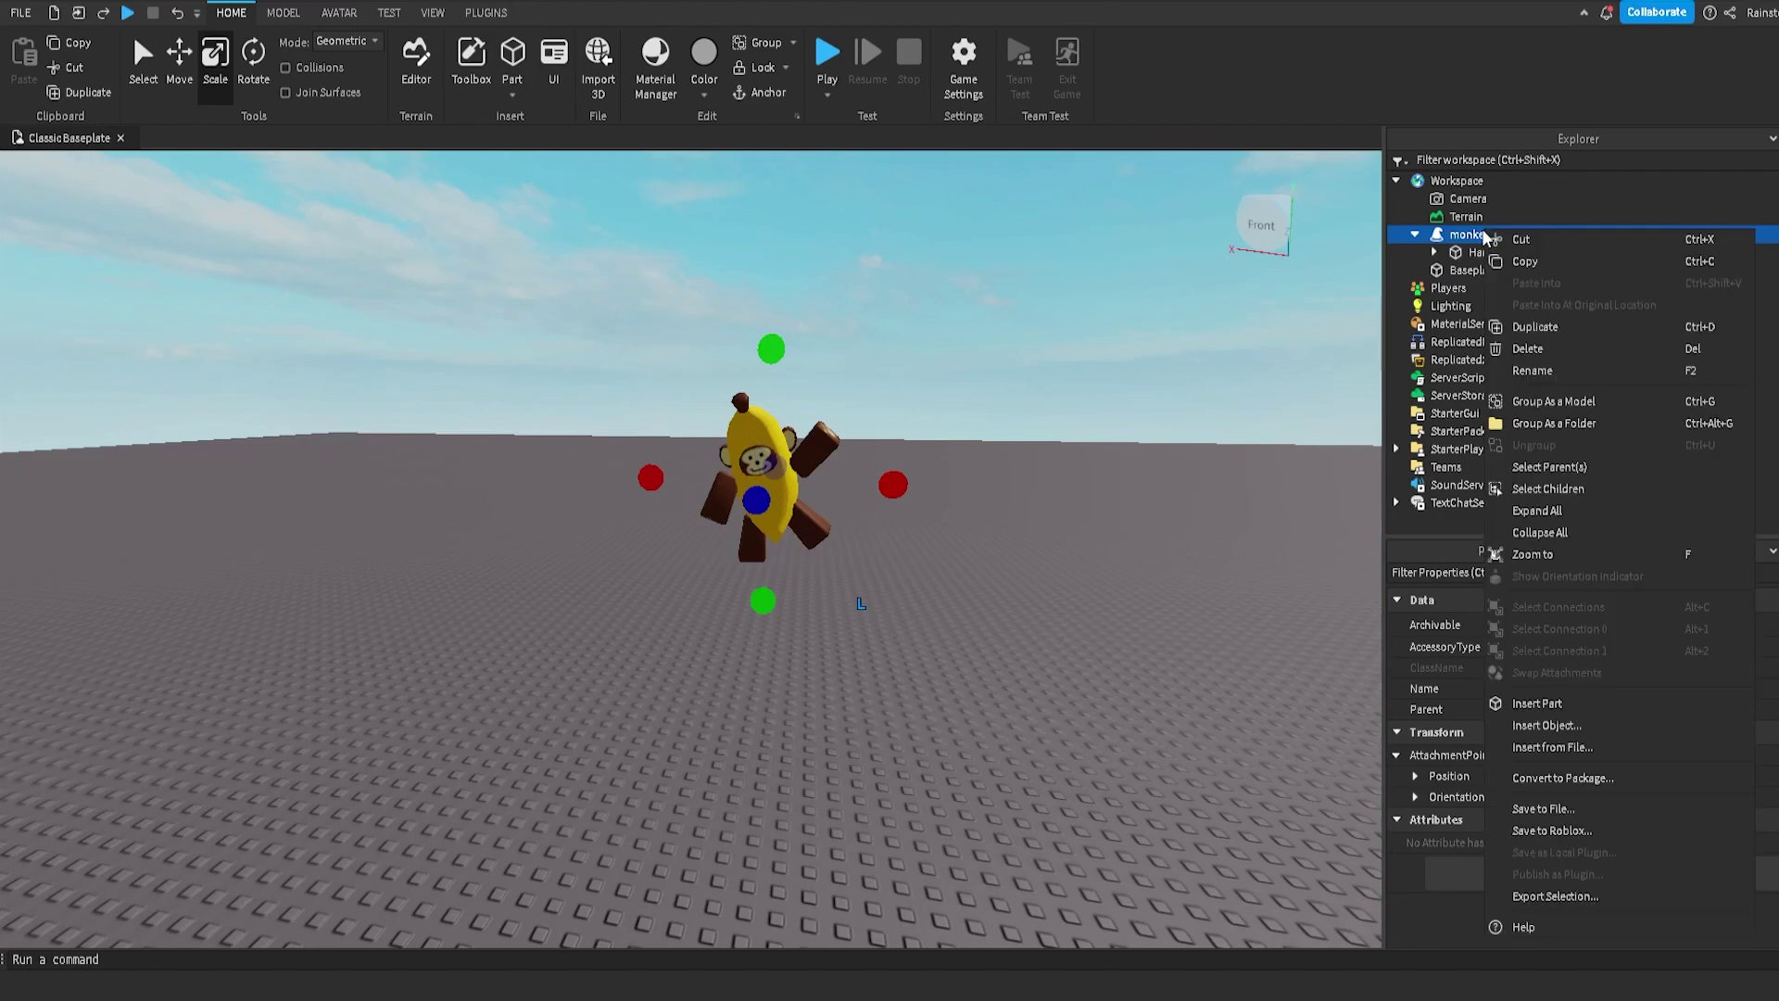
left_click(1553, 831)
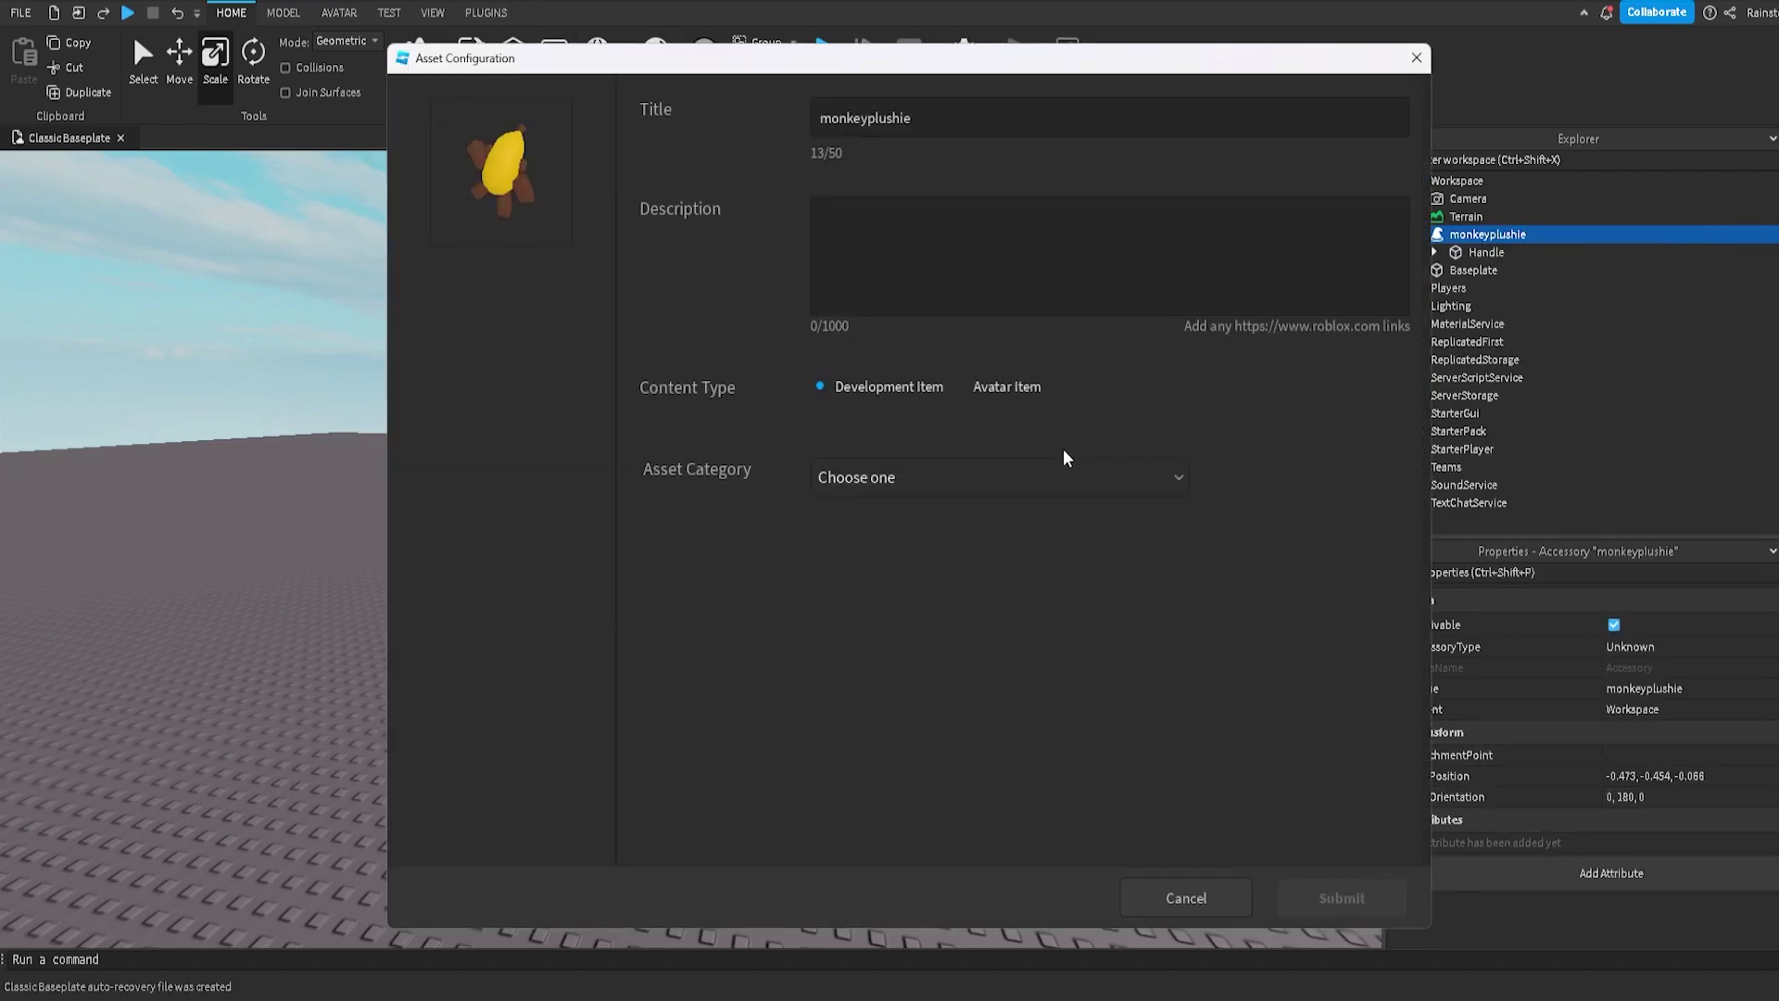
left_click(982, 394)
left_click(937, 475)
scroll(928, 613, "down", 2)
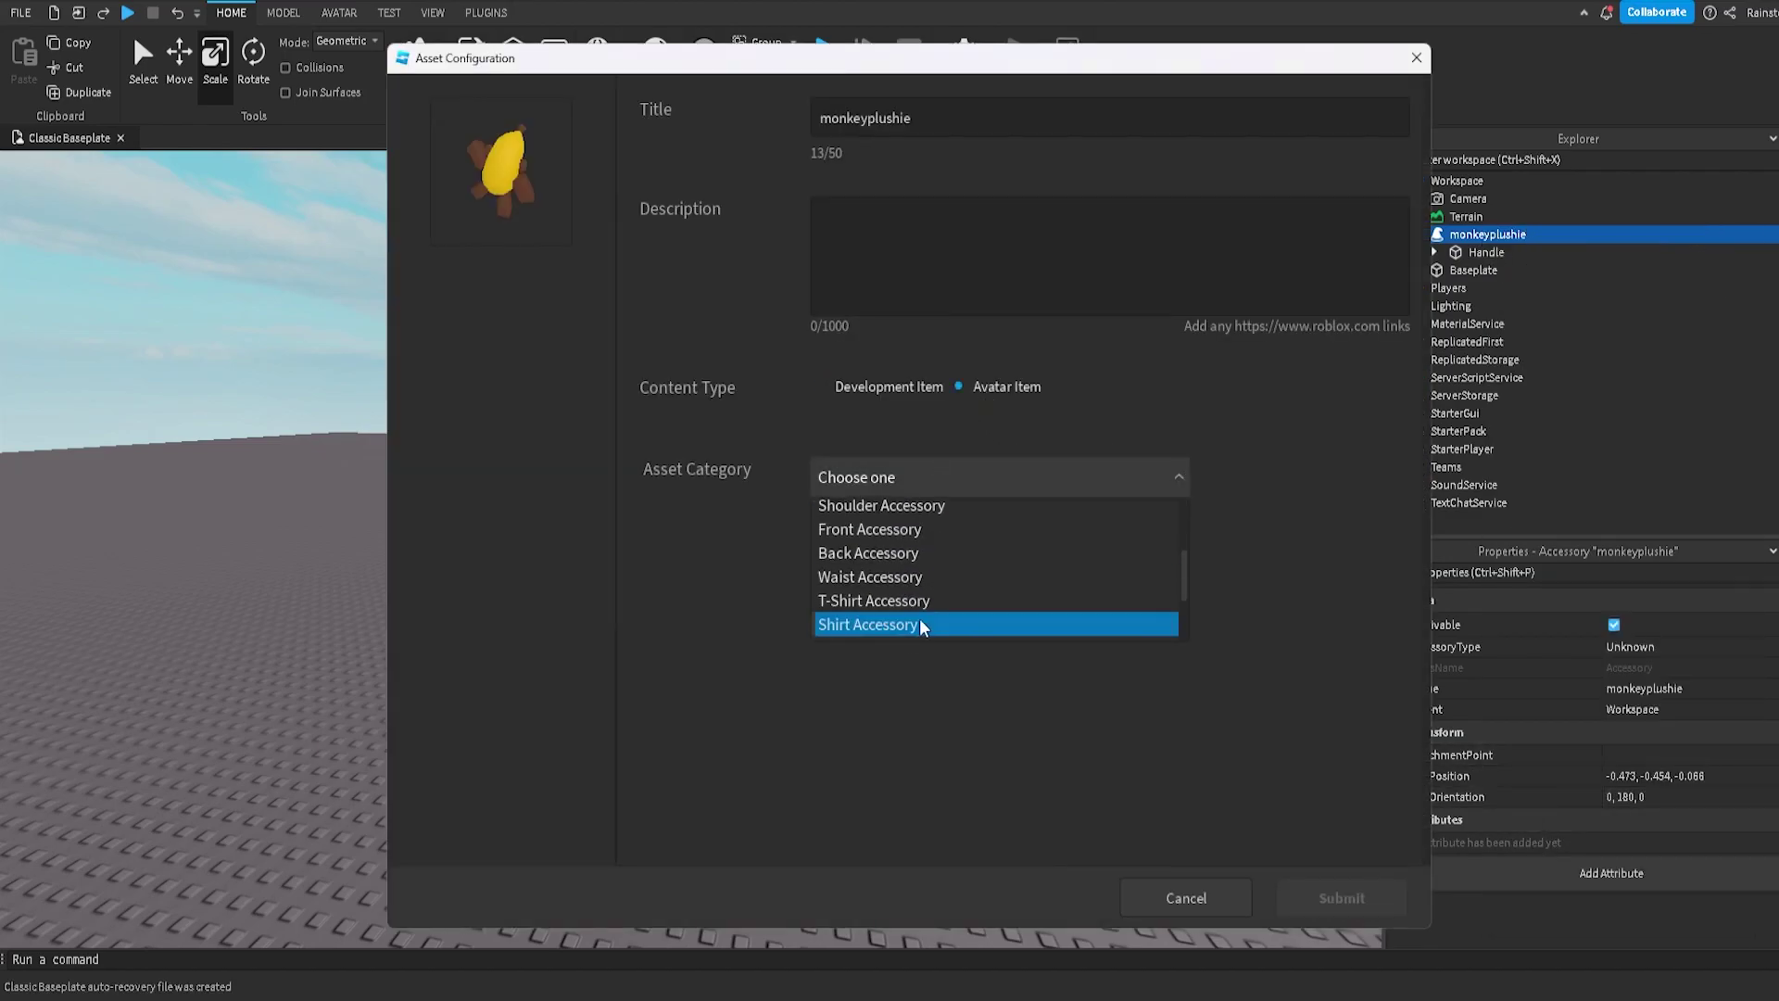
left_click(908, 506)
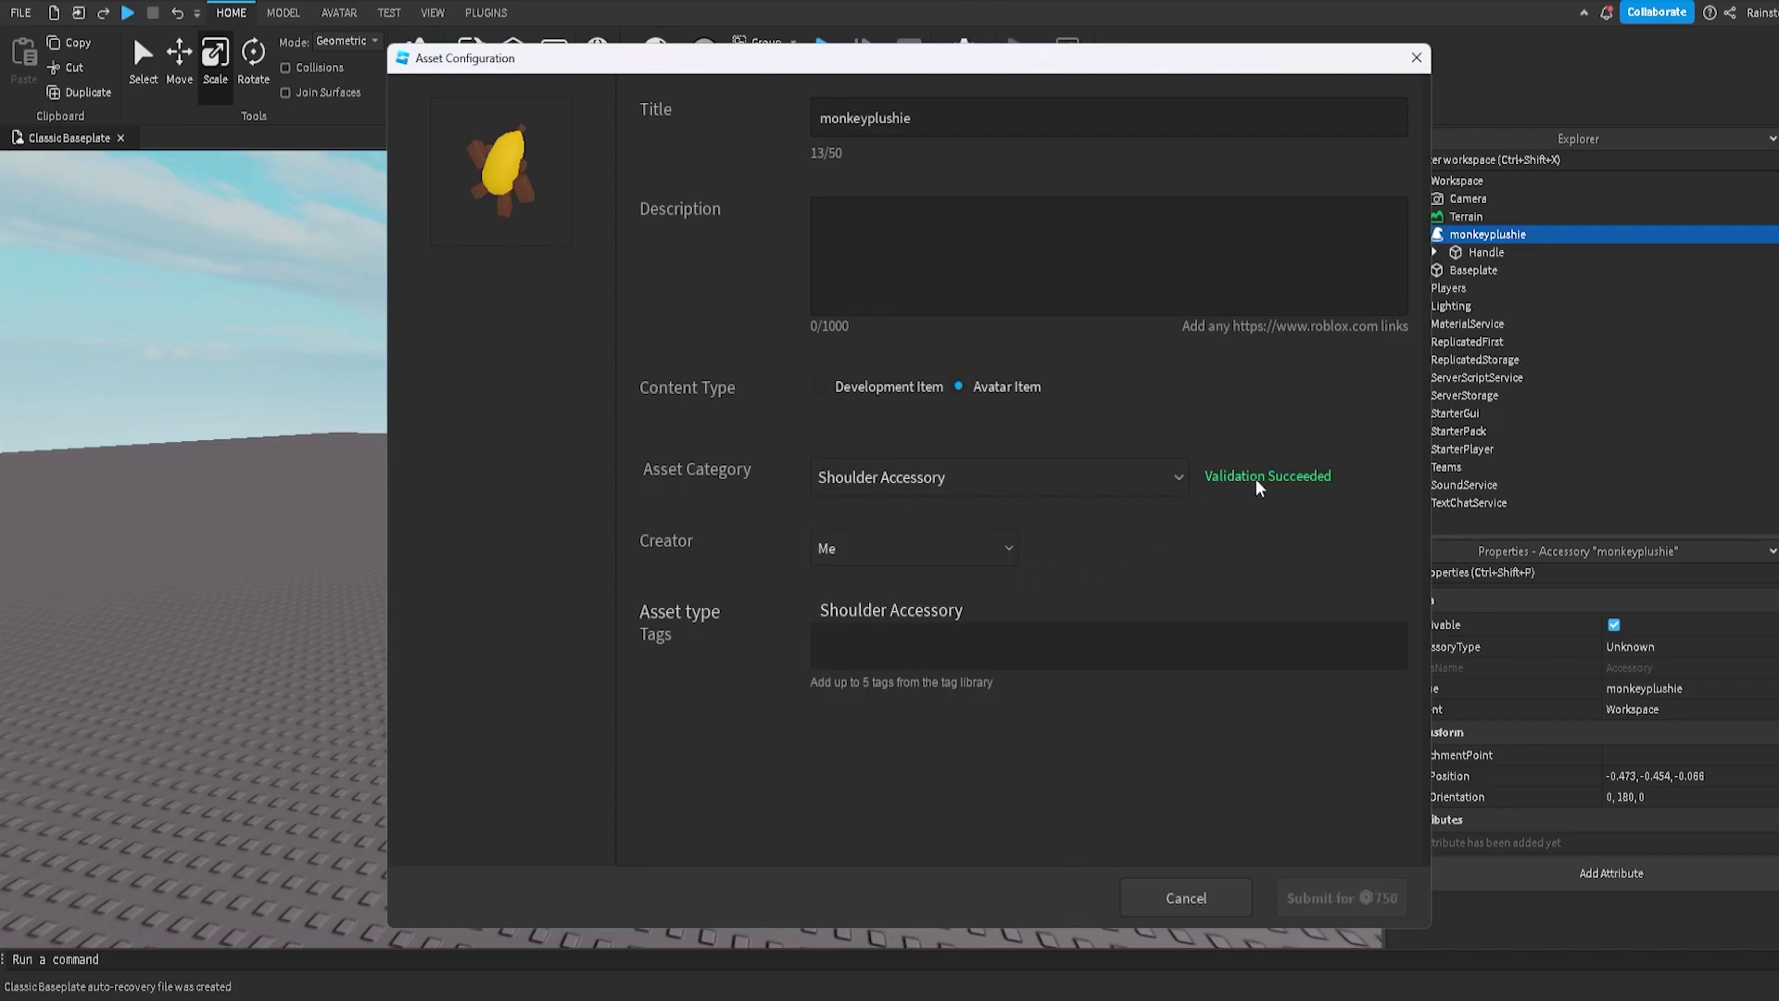
Step: Switch the asset's creator to the group and set it back to Me
left_click_drag(1065, 63, 949, 59)
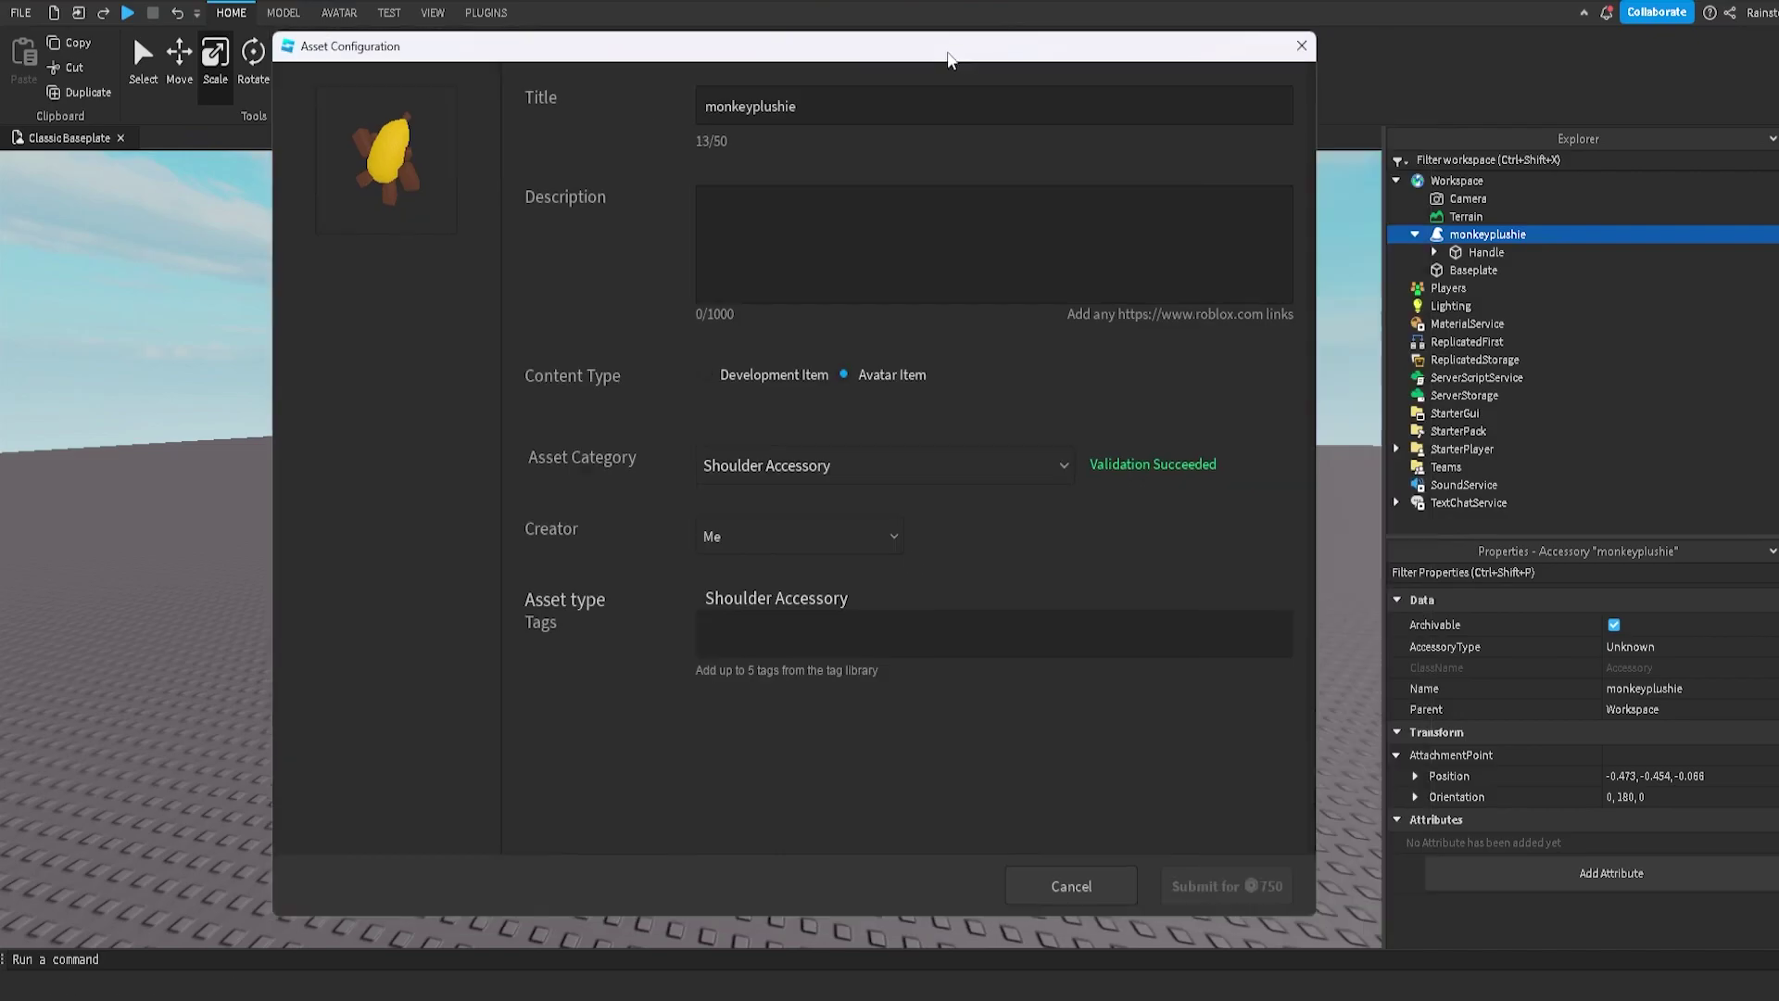
left_click(819, 537)
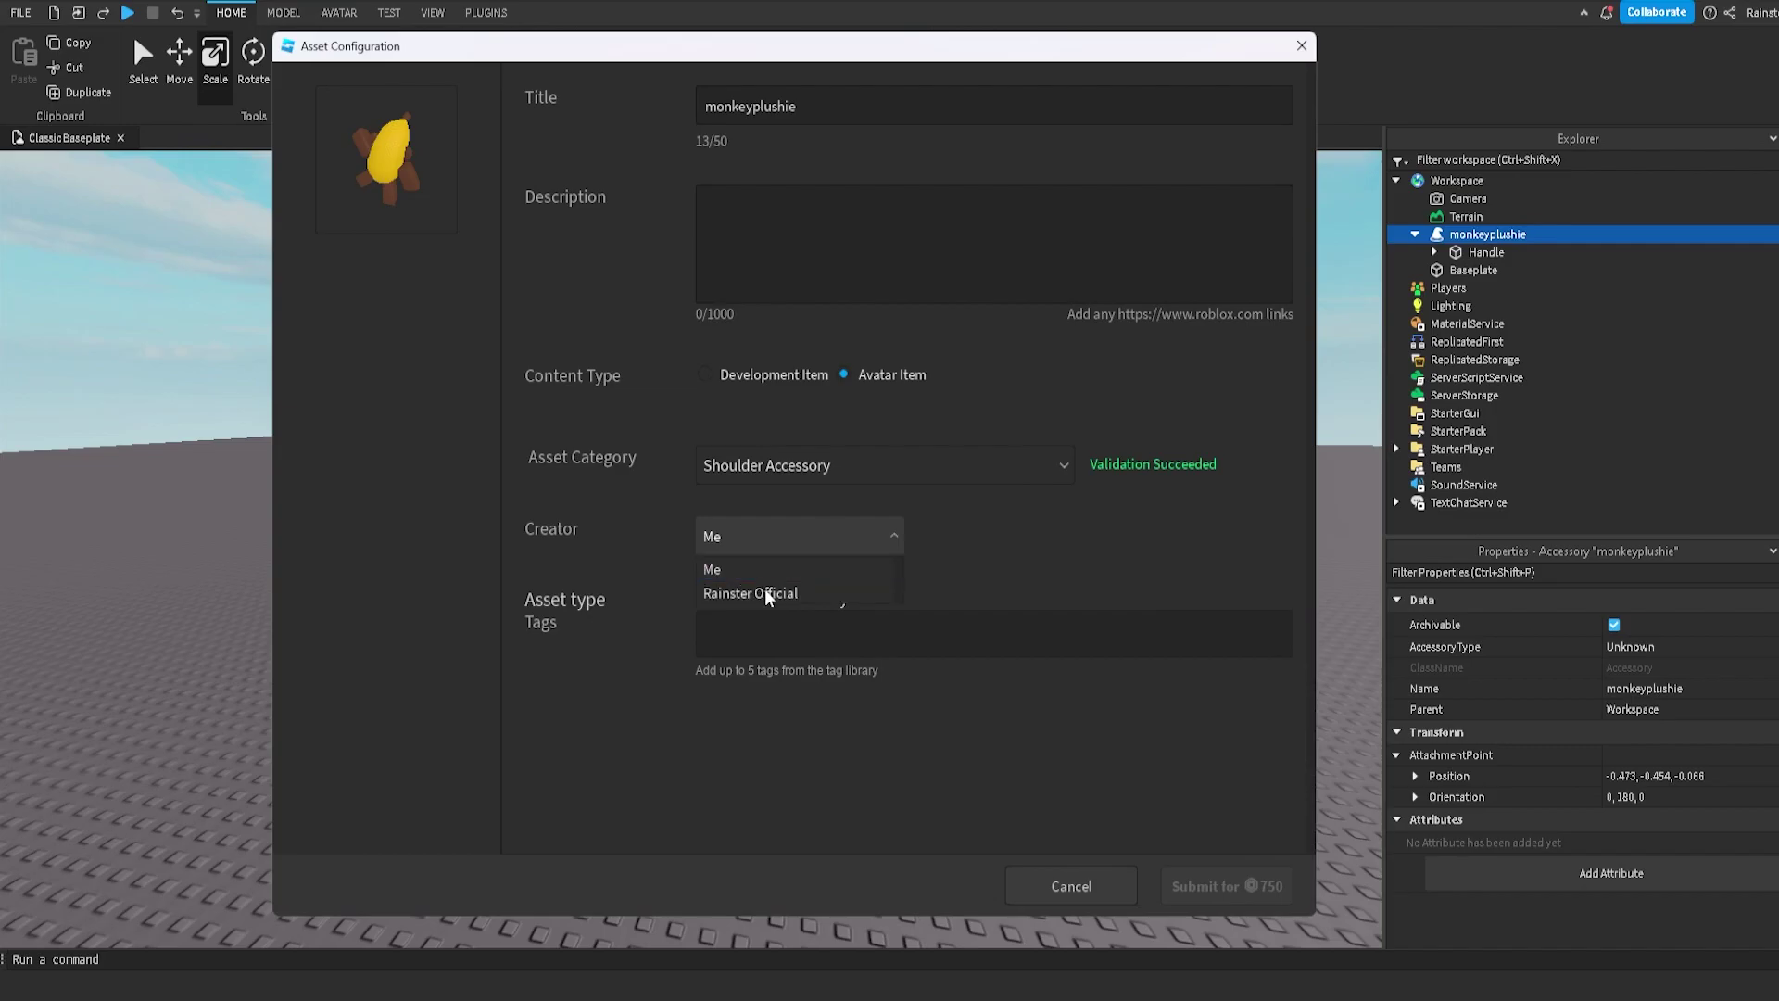
left_click(741, 544)
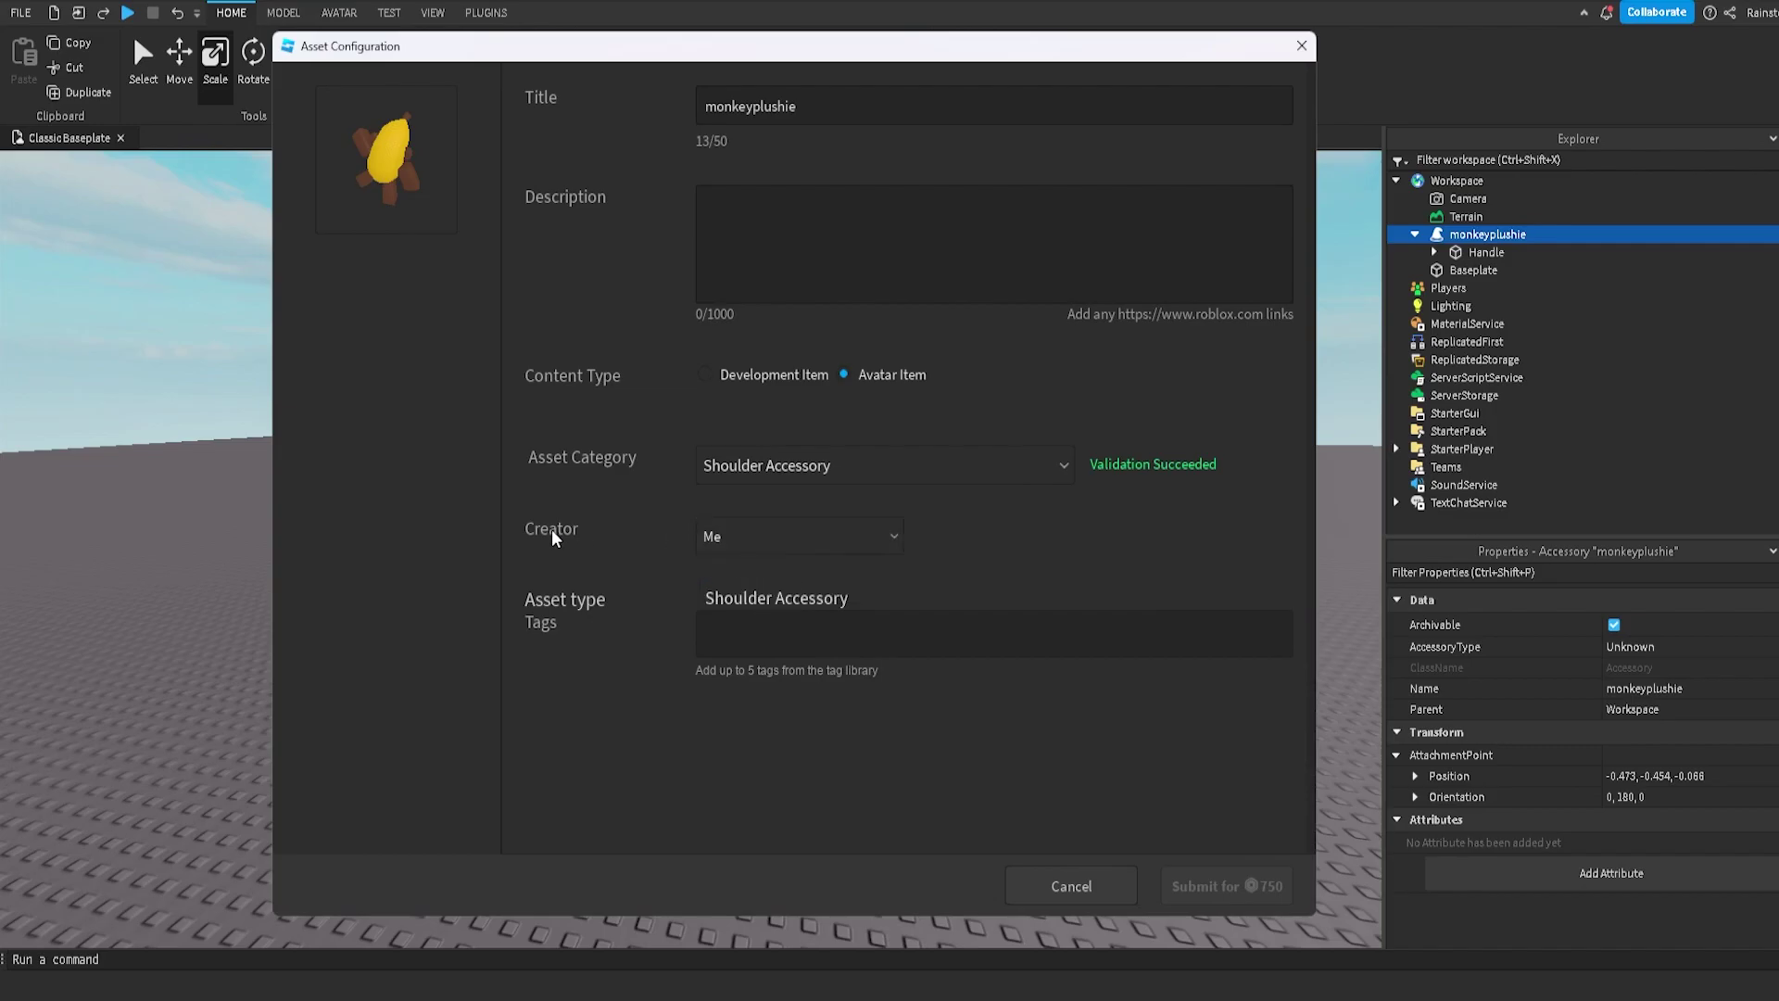
left_click(750, 531)
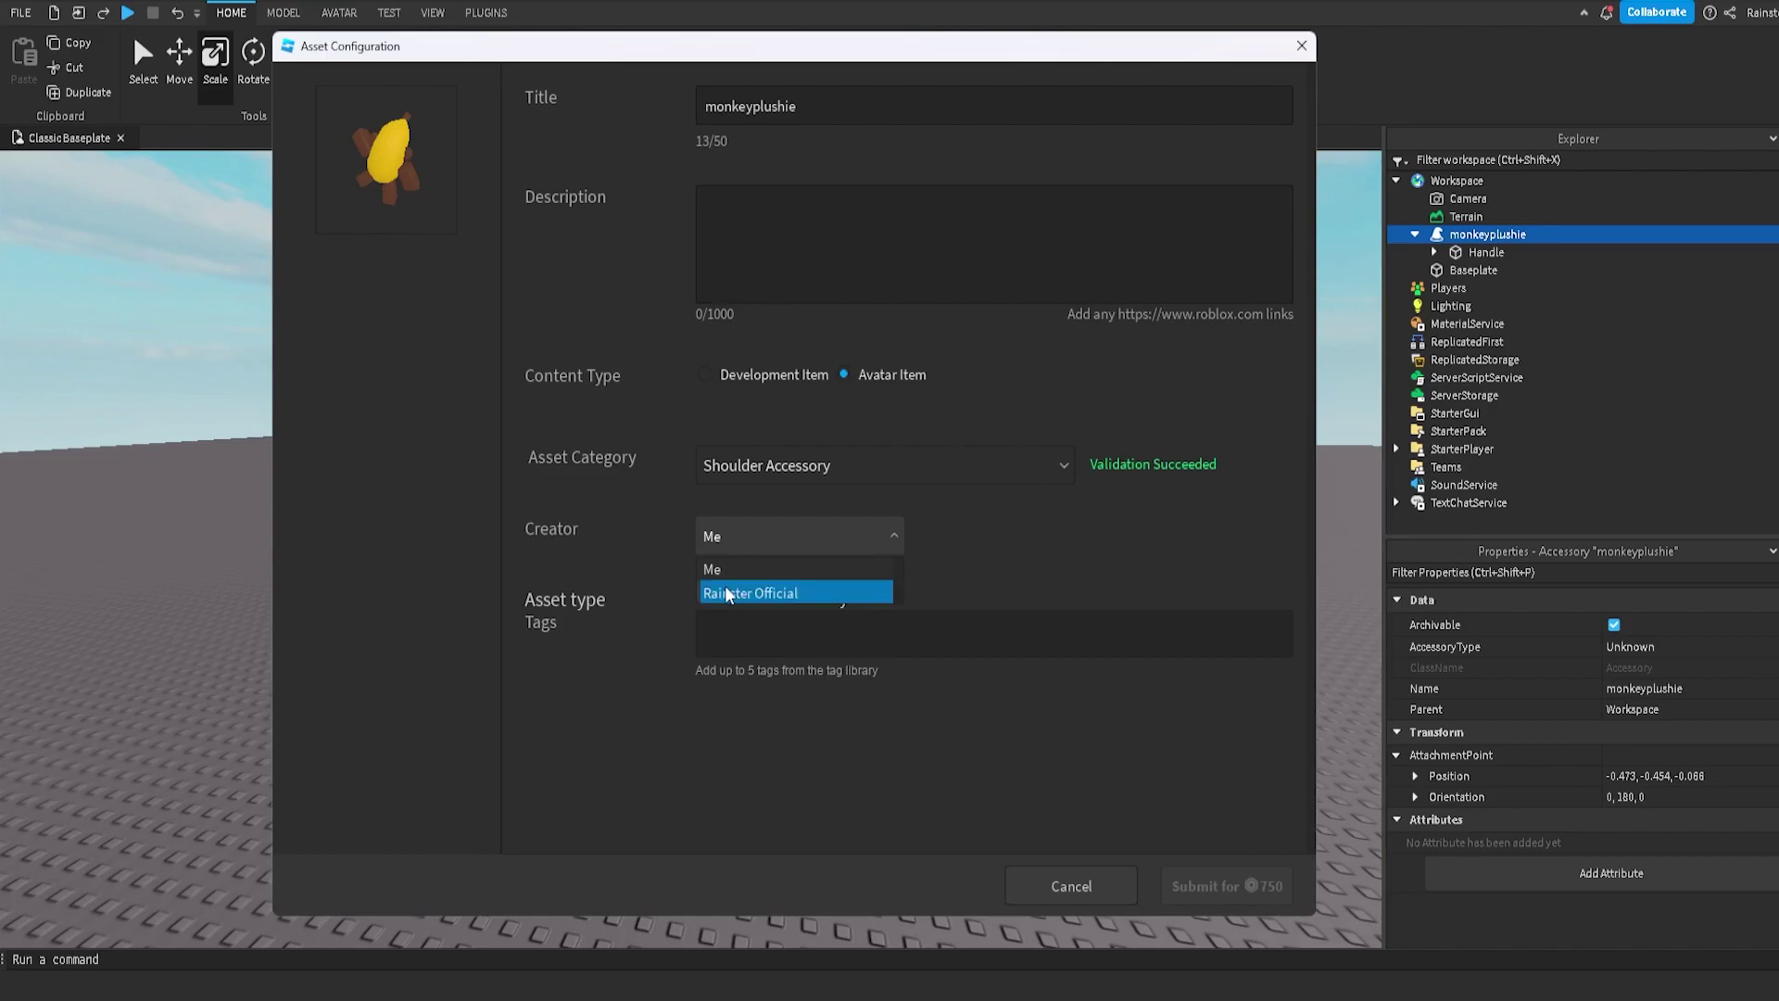
left_click(746, 595)
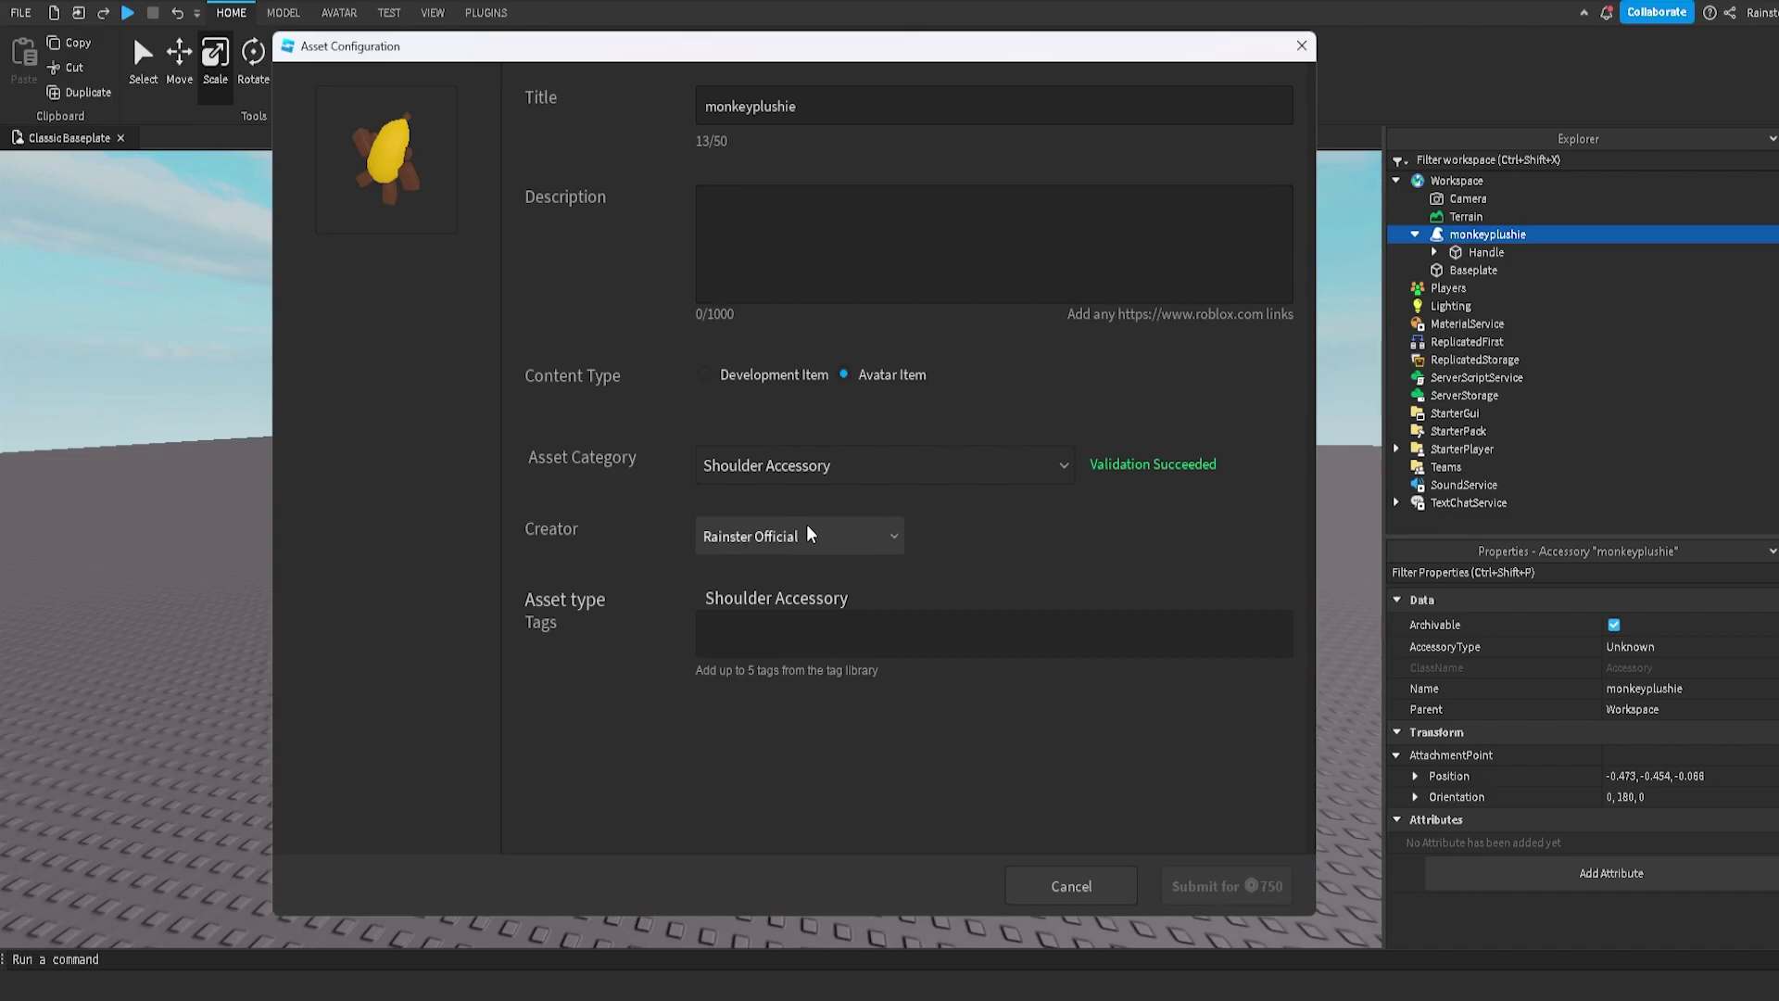
left_click(807, 533)
left_click(781, 571)
Step: Copy the title monkeyplushie into the asset's description
left_click(811, 630)
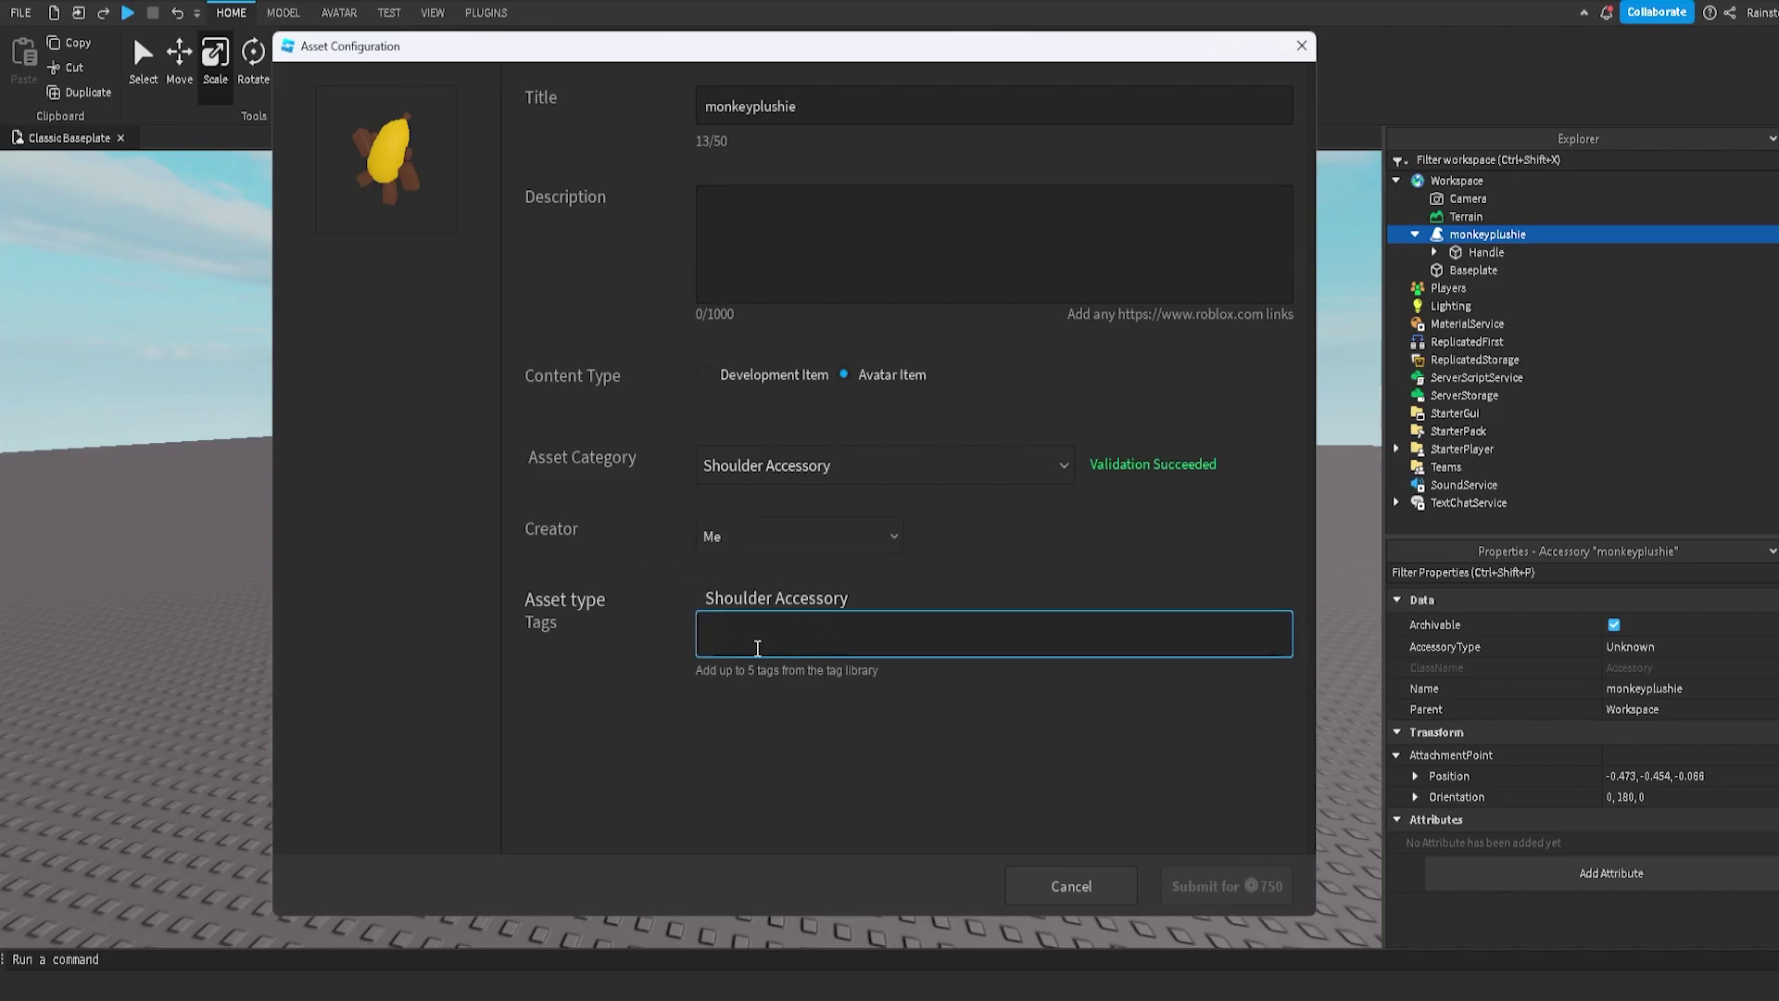
left_click(798, 215)
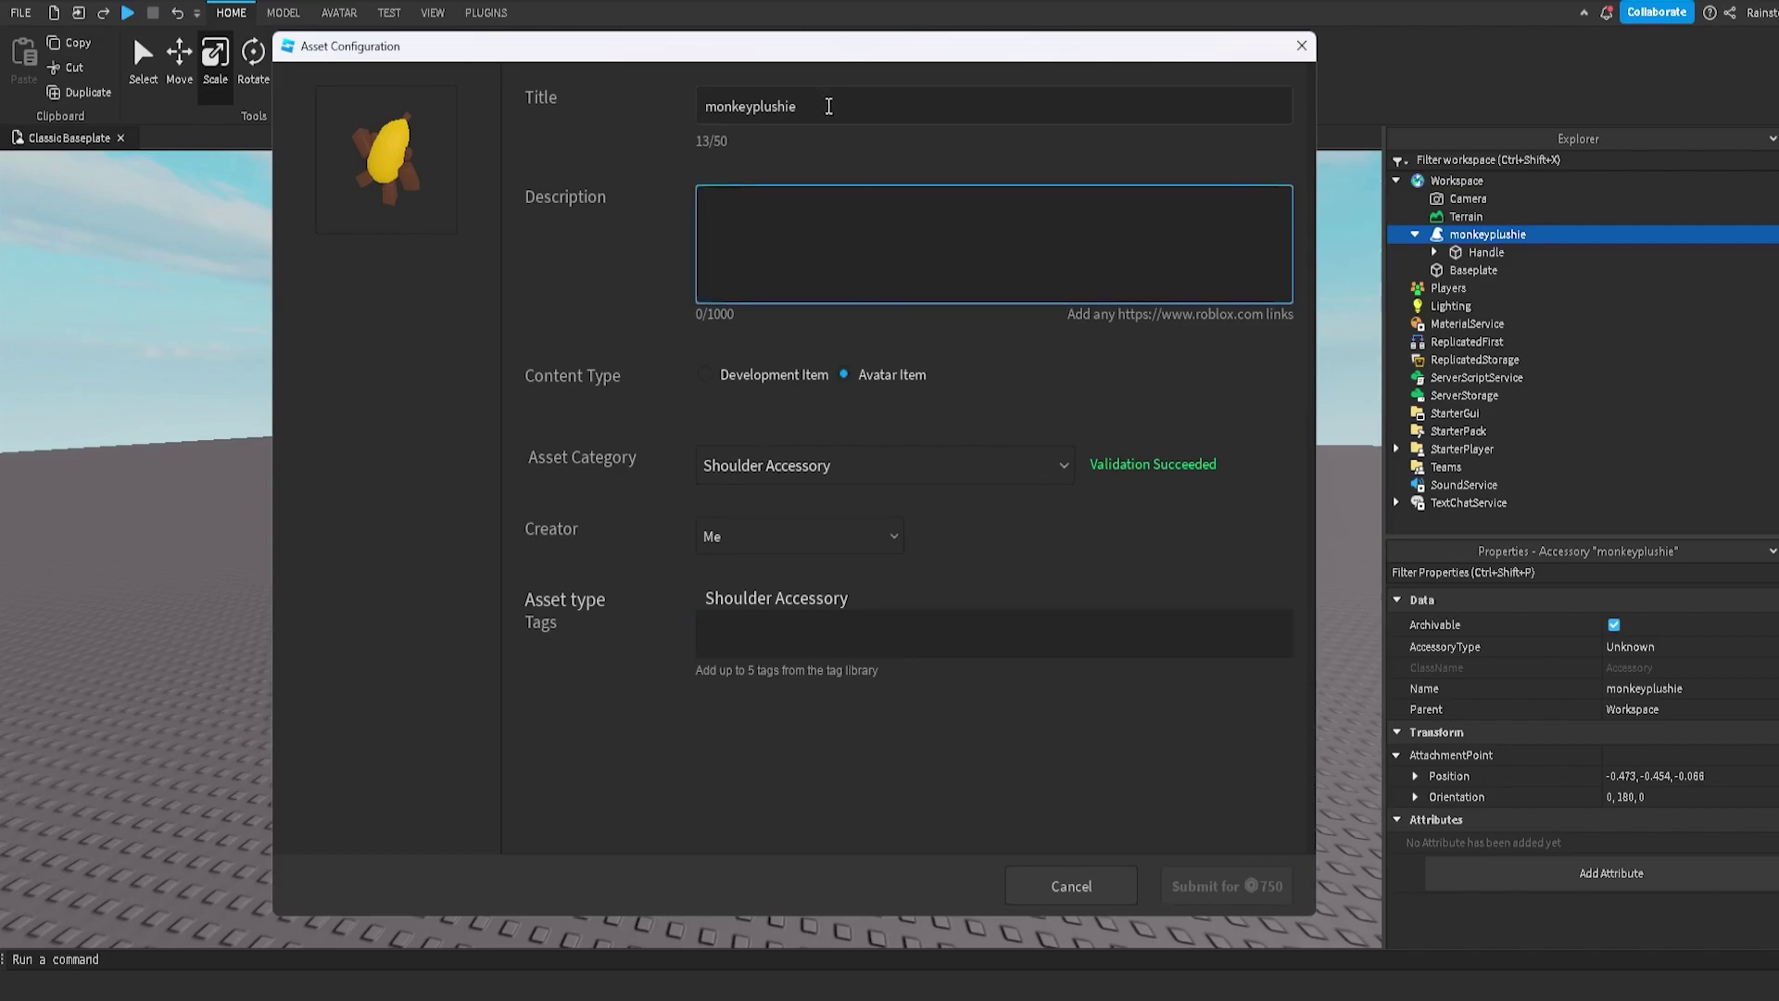
left_click(826, 107)
key("ctrl+a")
key("ctrl+c")
left_click(806, 251)
key("ctrl+v")
left_click(915, 413)
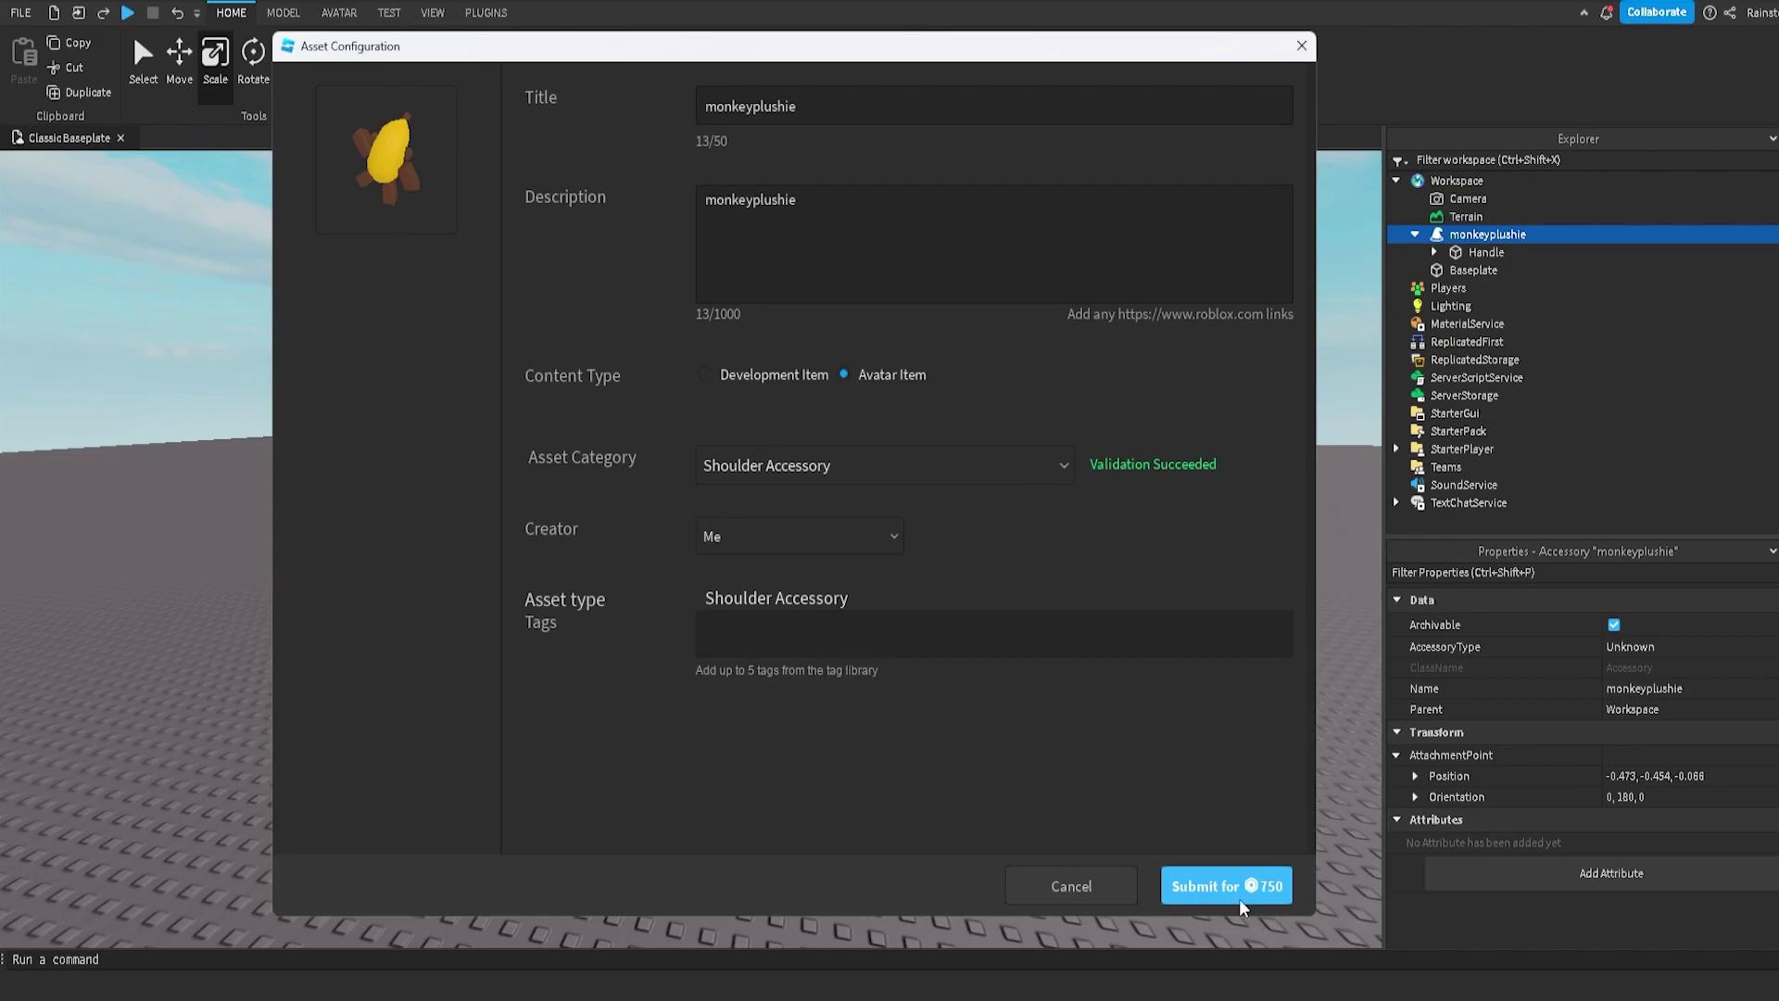
Step: Discard the asset configuration of monkeyplushie without submitting it
left_click_drag(482, 48, 496, 151)
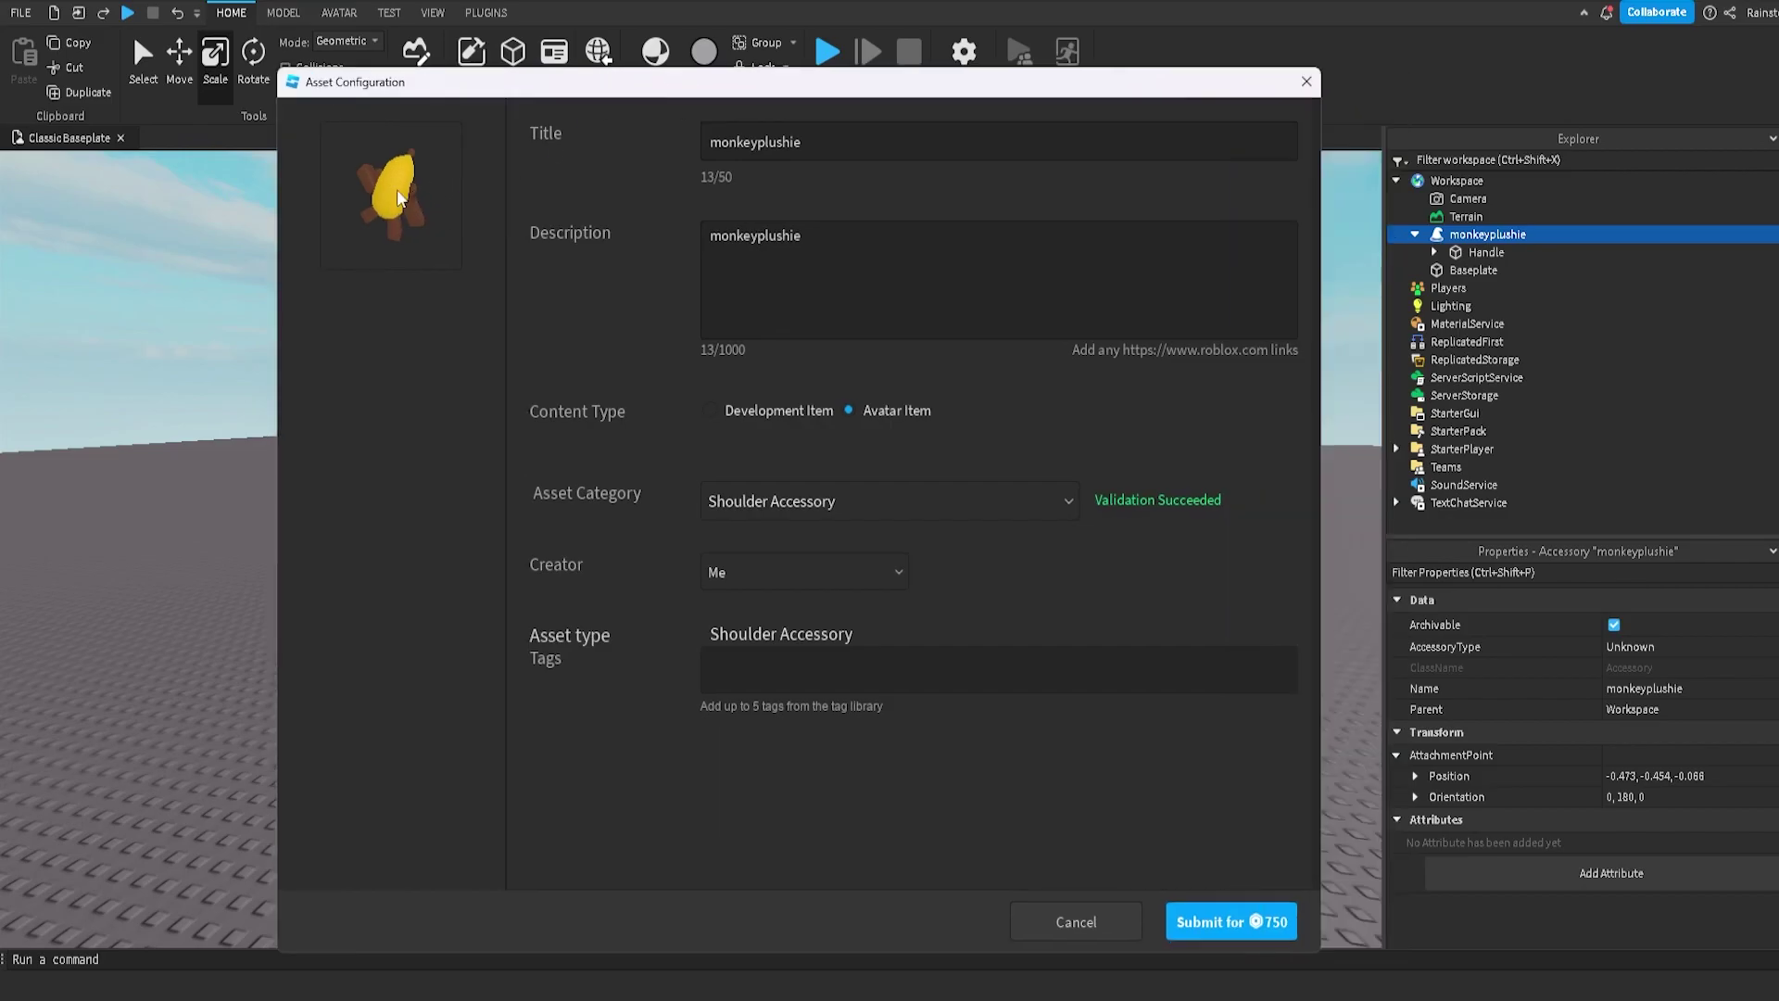
left_click(1307, 81)
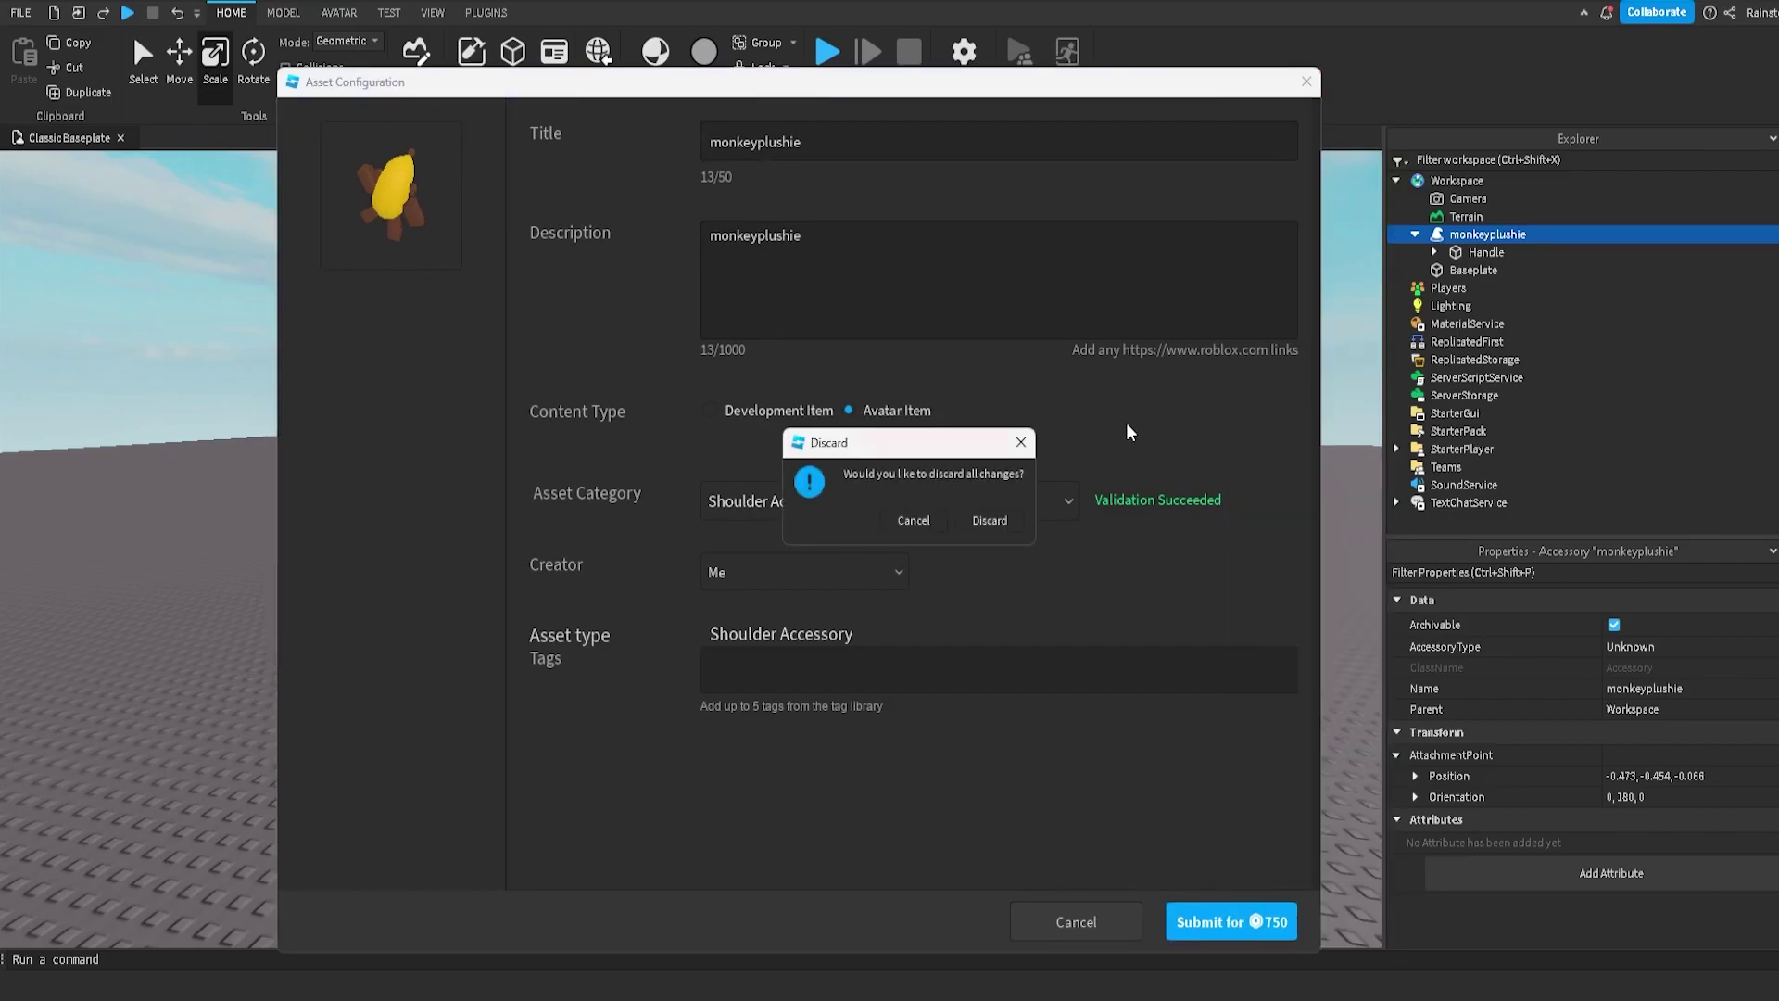
left_click(993, 525)
Step: Retake the UGC thumbnail of the monkeyplushie accessory from the front, framing the whole banana with its monkey face
left_click(1435, 252)
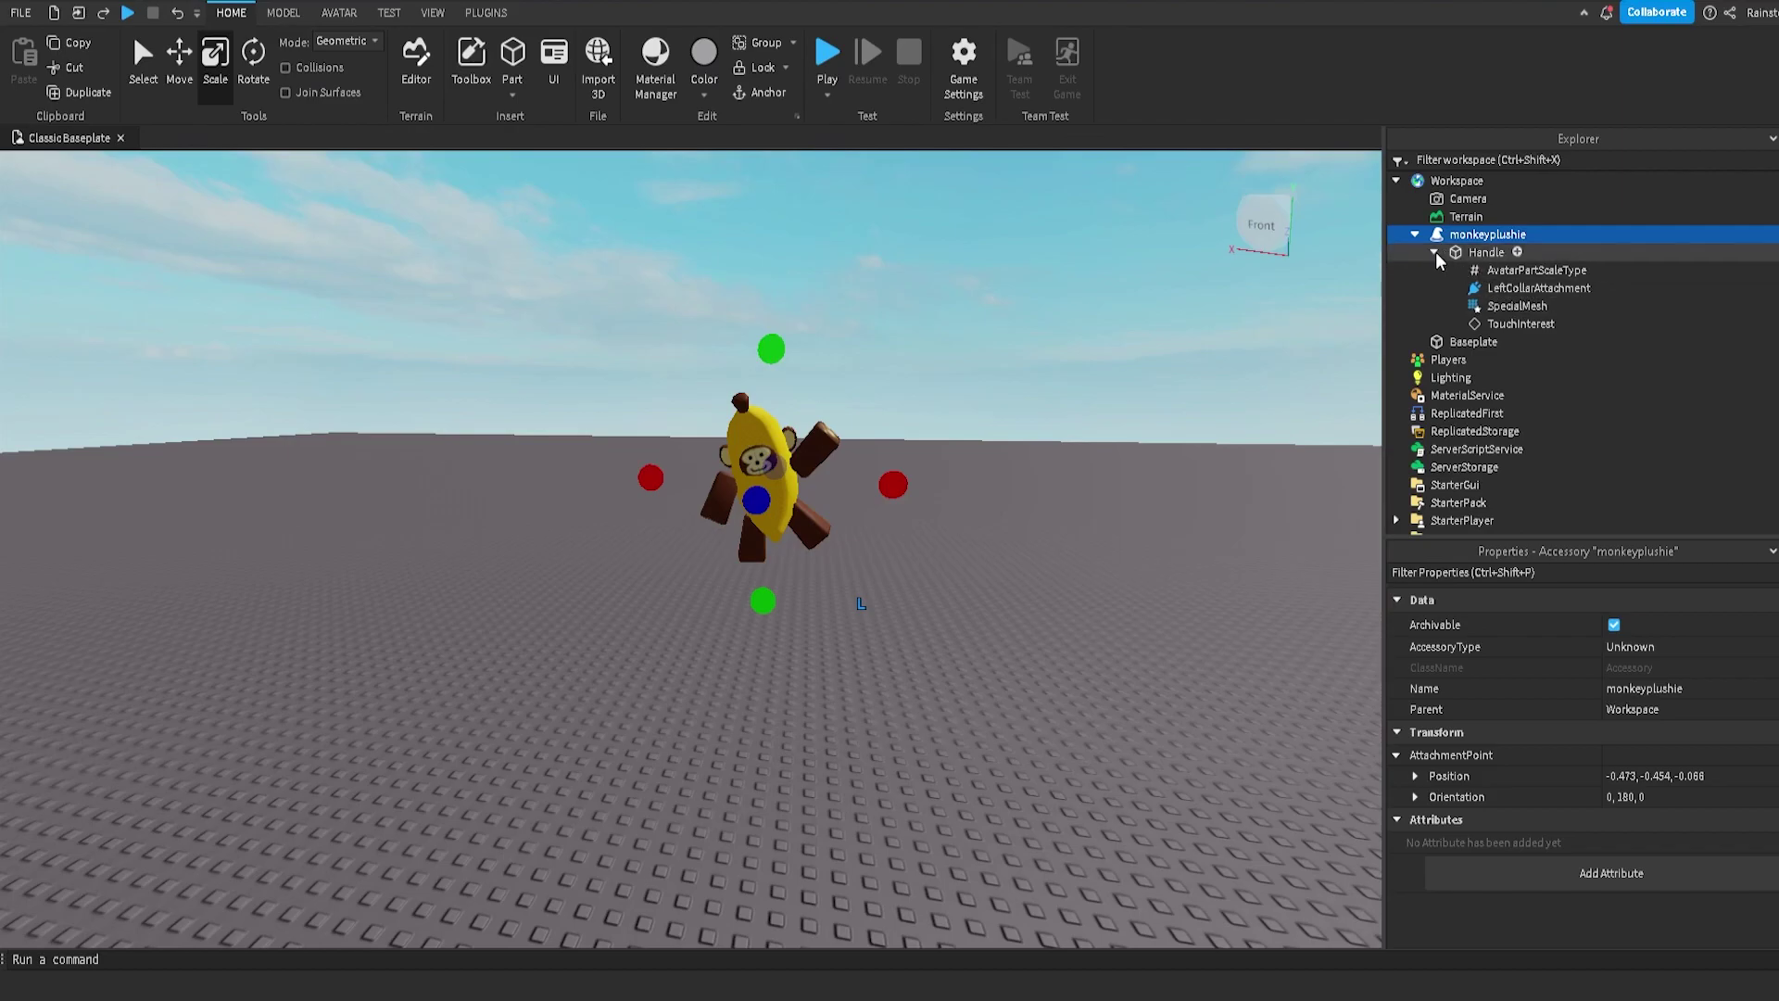
left_click(1435, 252)
left_click(1485, 252)
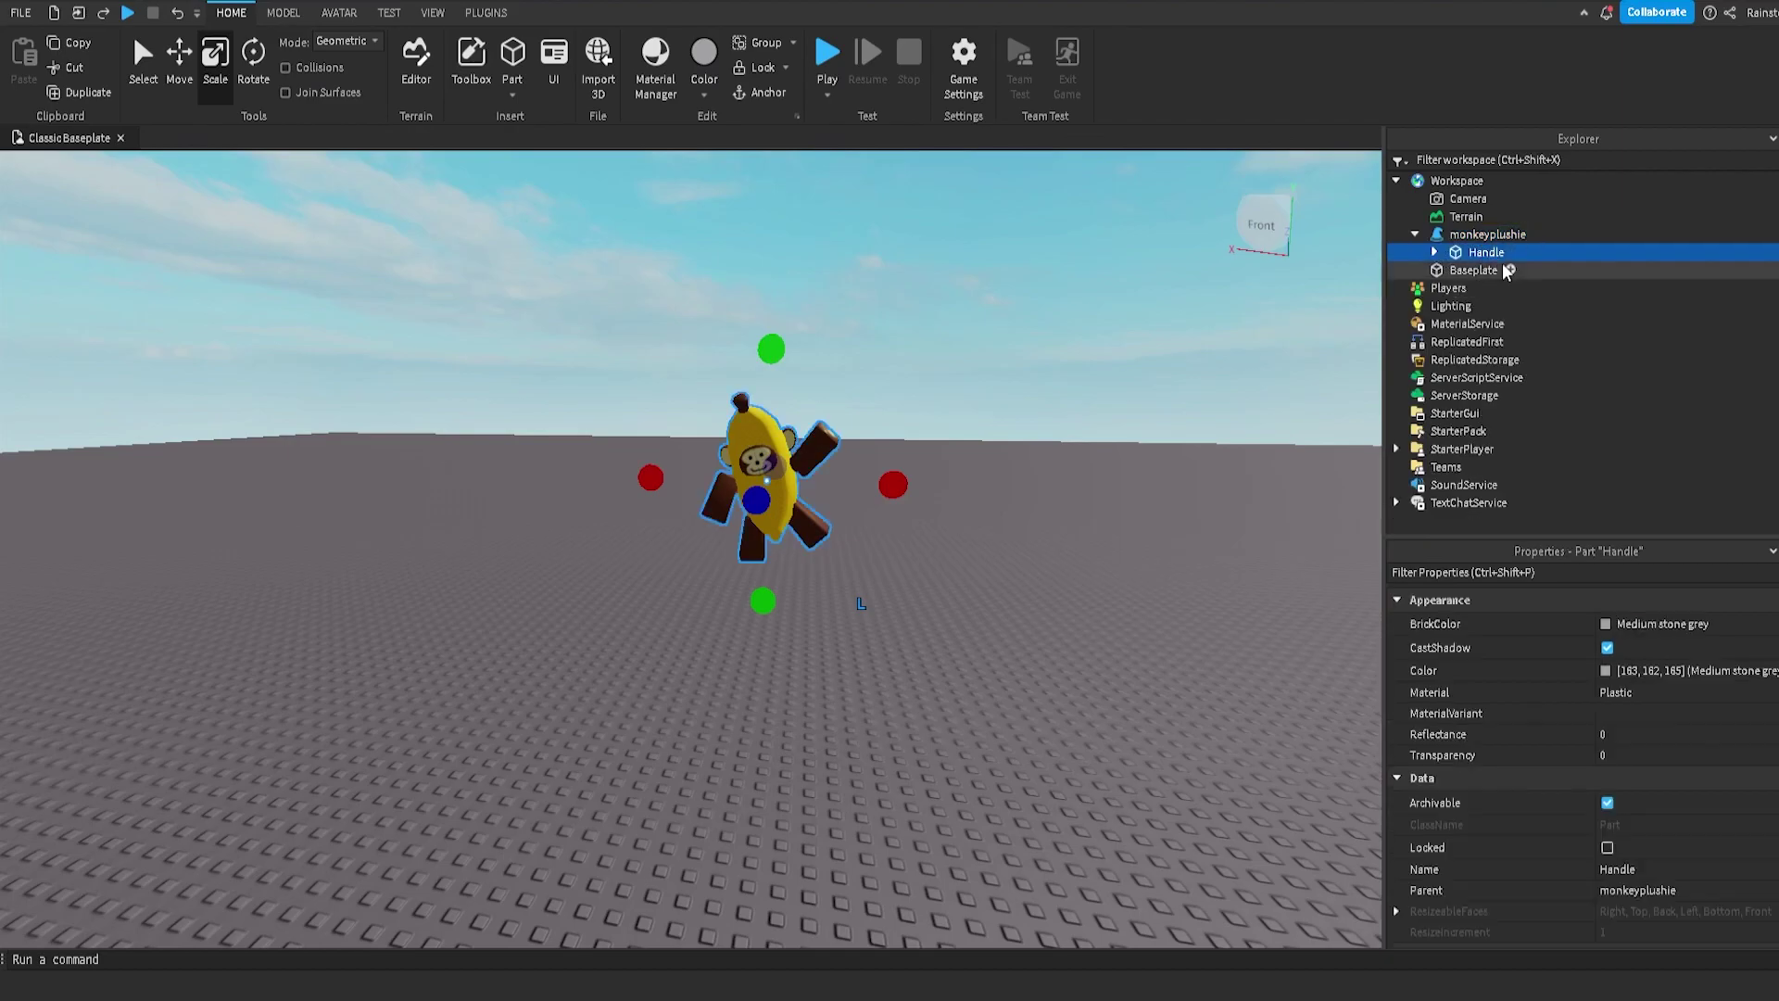
left_click(1488, 235)
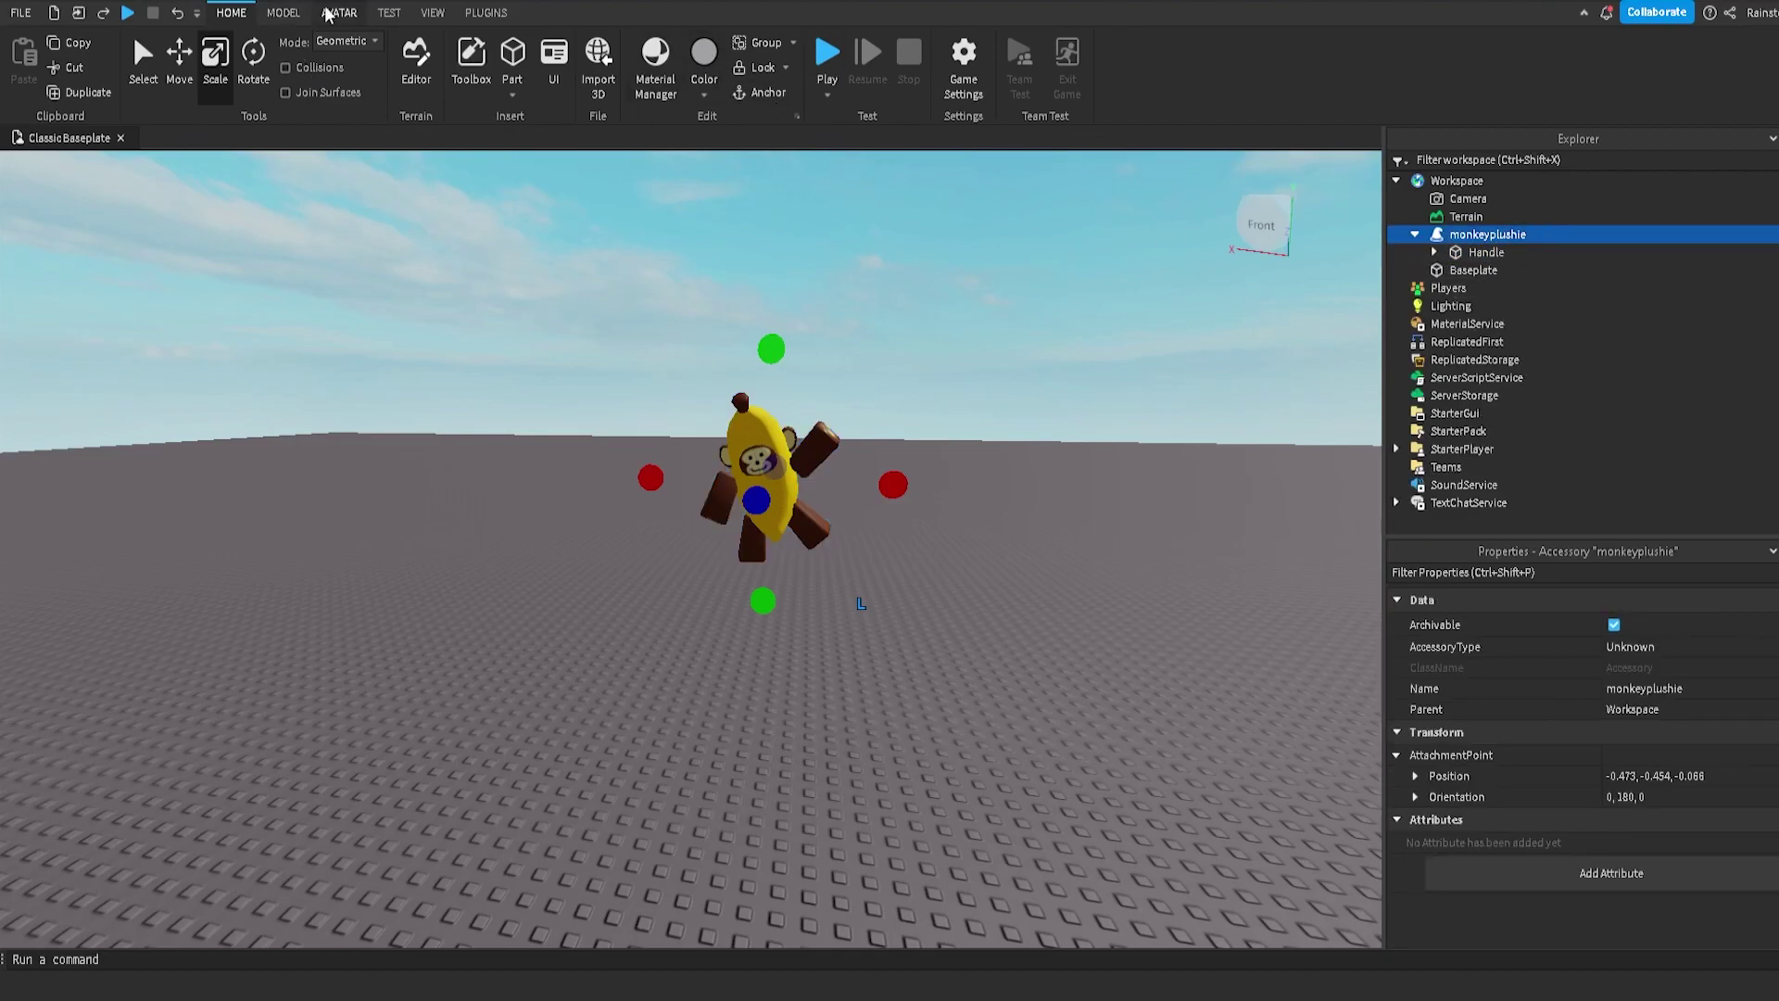
left_click(467, 15)
left_click(617, 66)
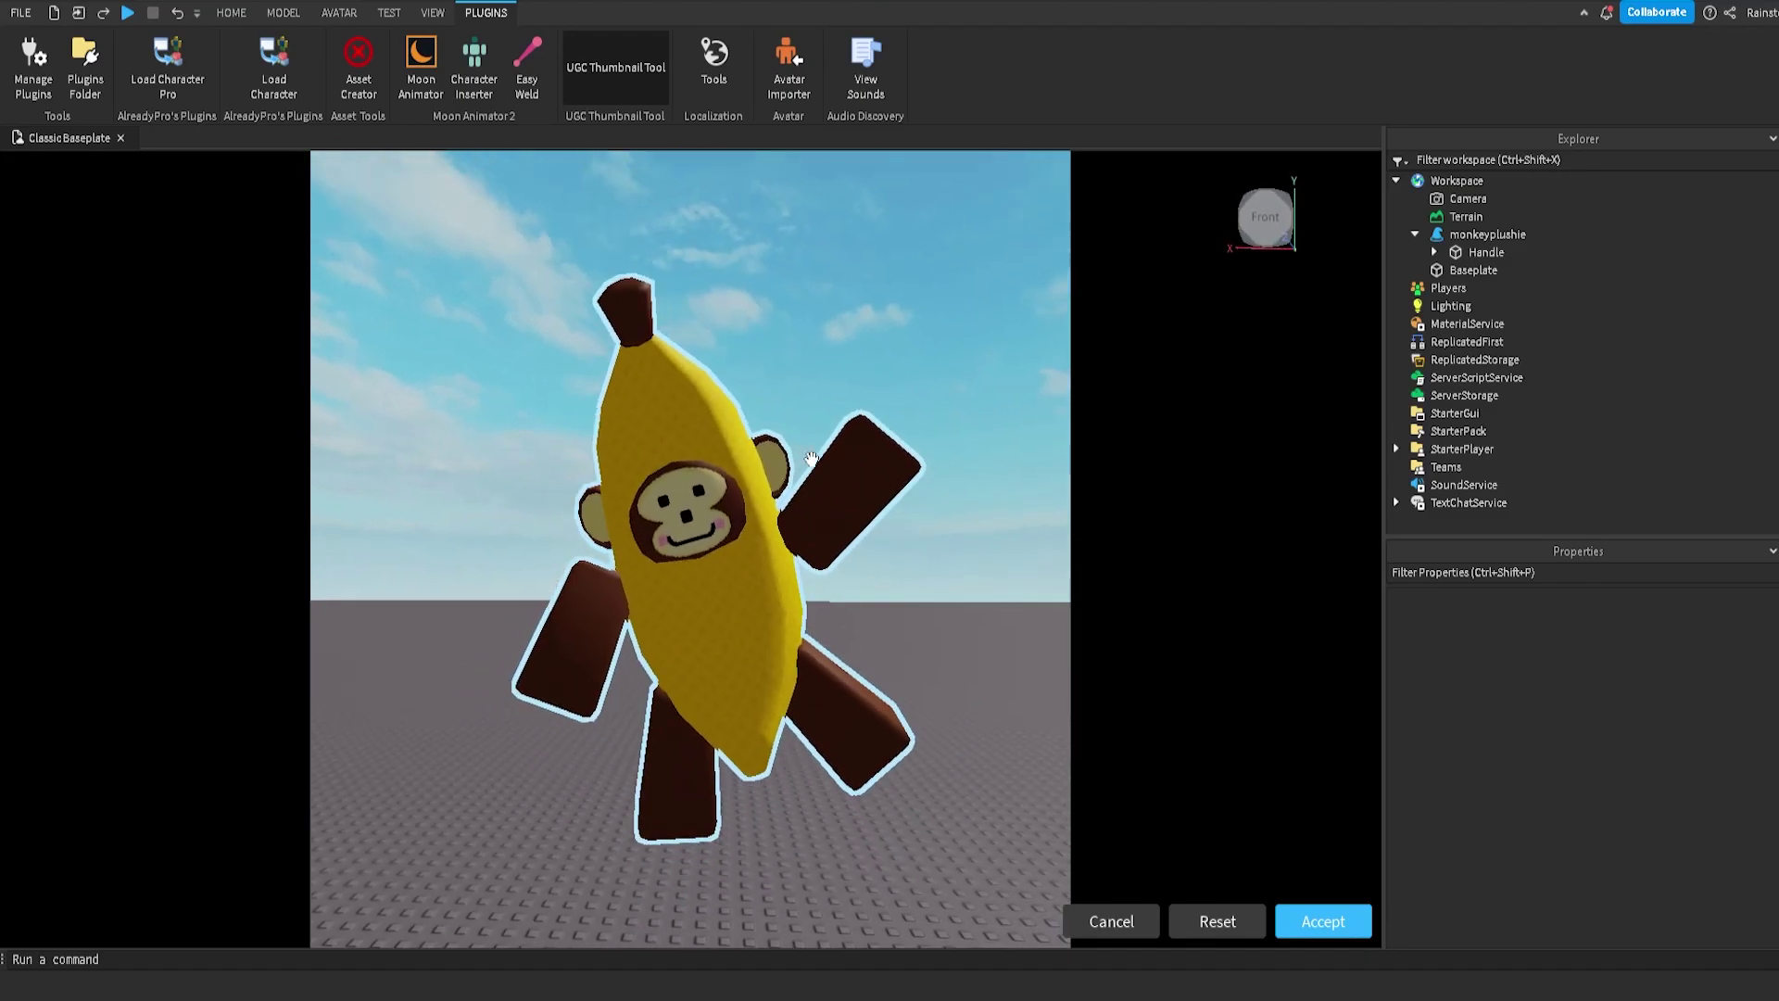
left_click(1322, 921)
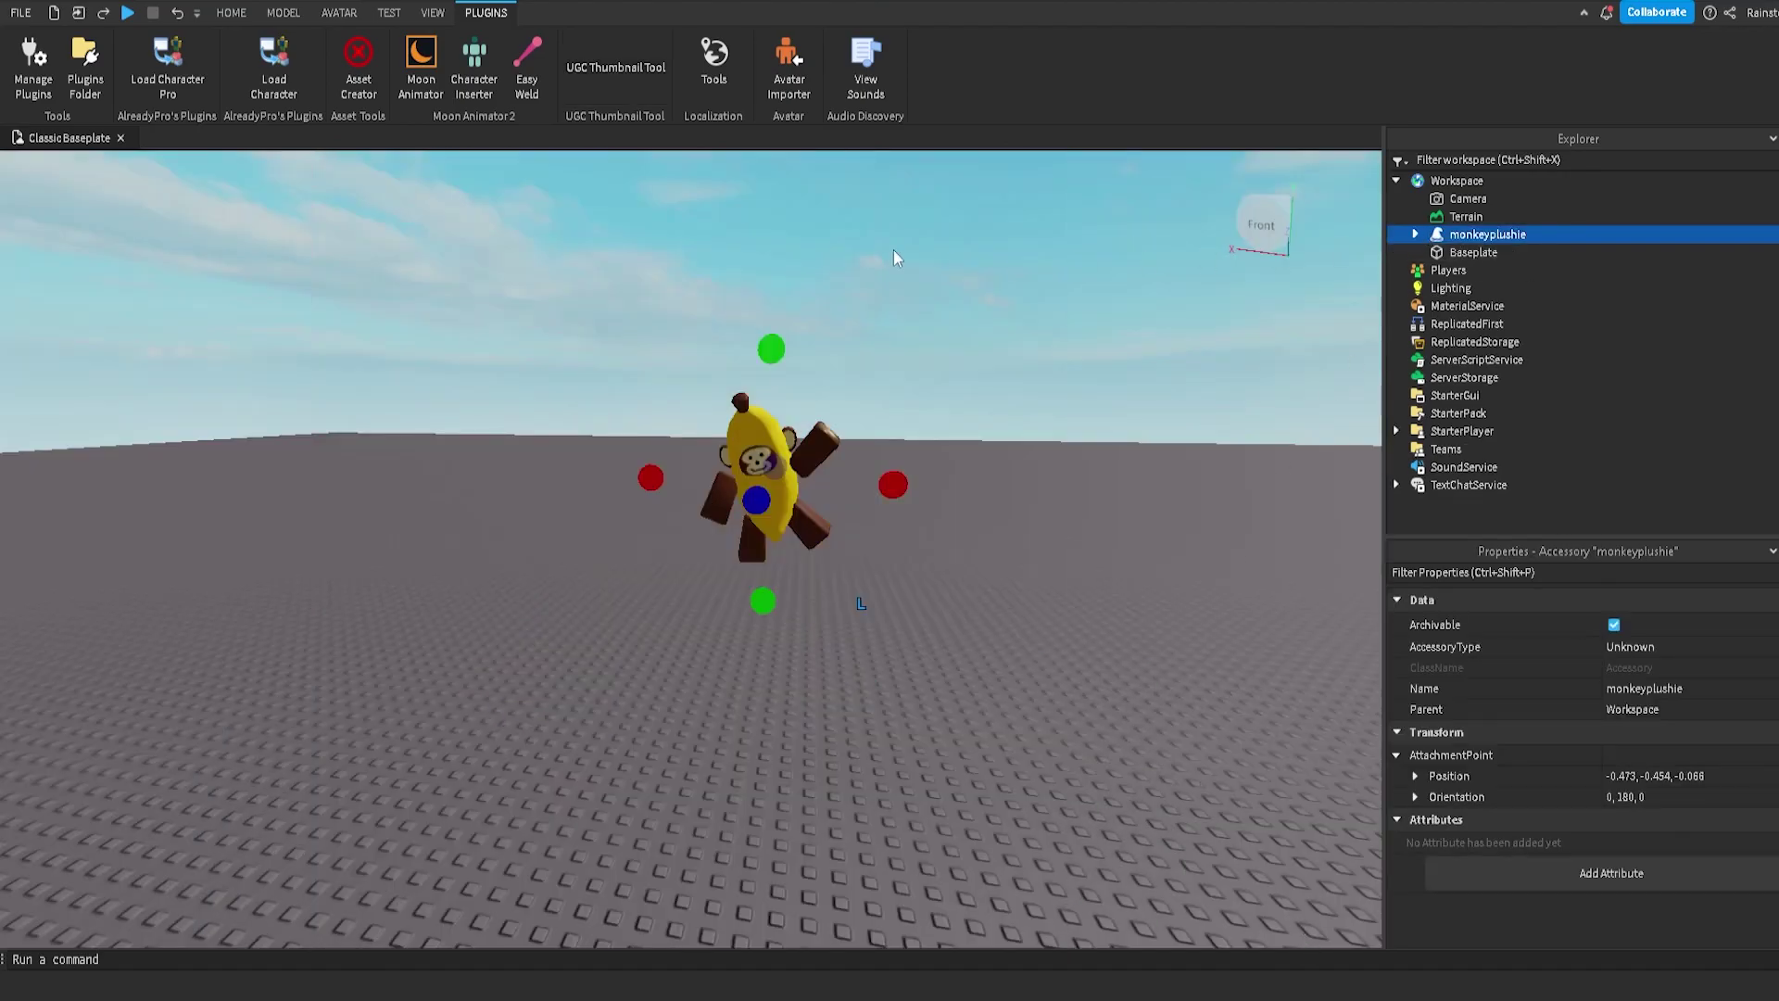
Step: Save monkeyplushie to Roblox again as an Avatar Item with the Shoulder Accessory asset category
right_click(1486, 243)
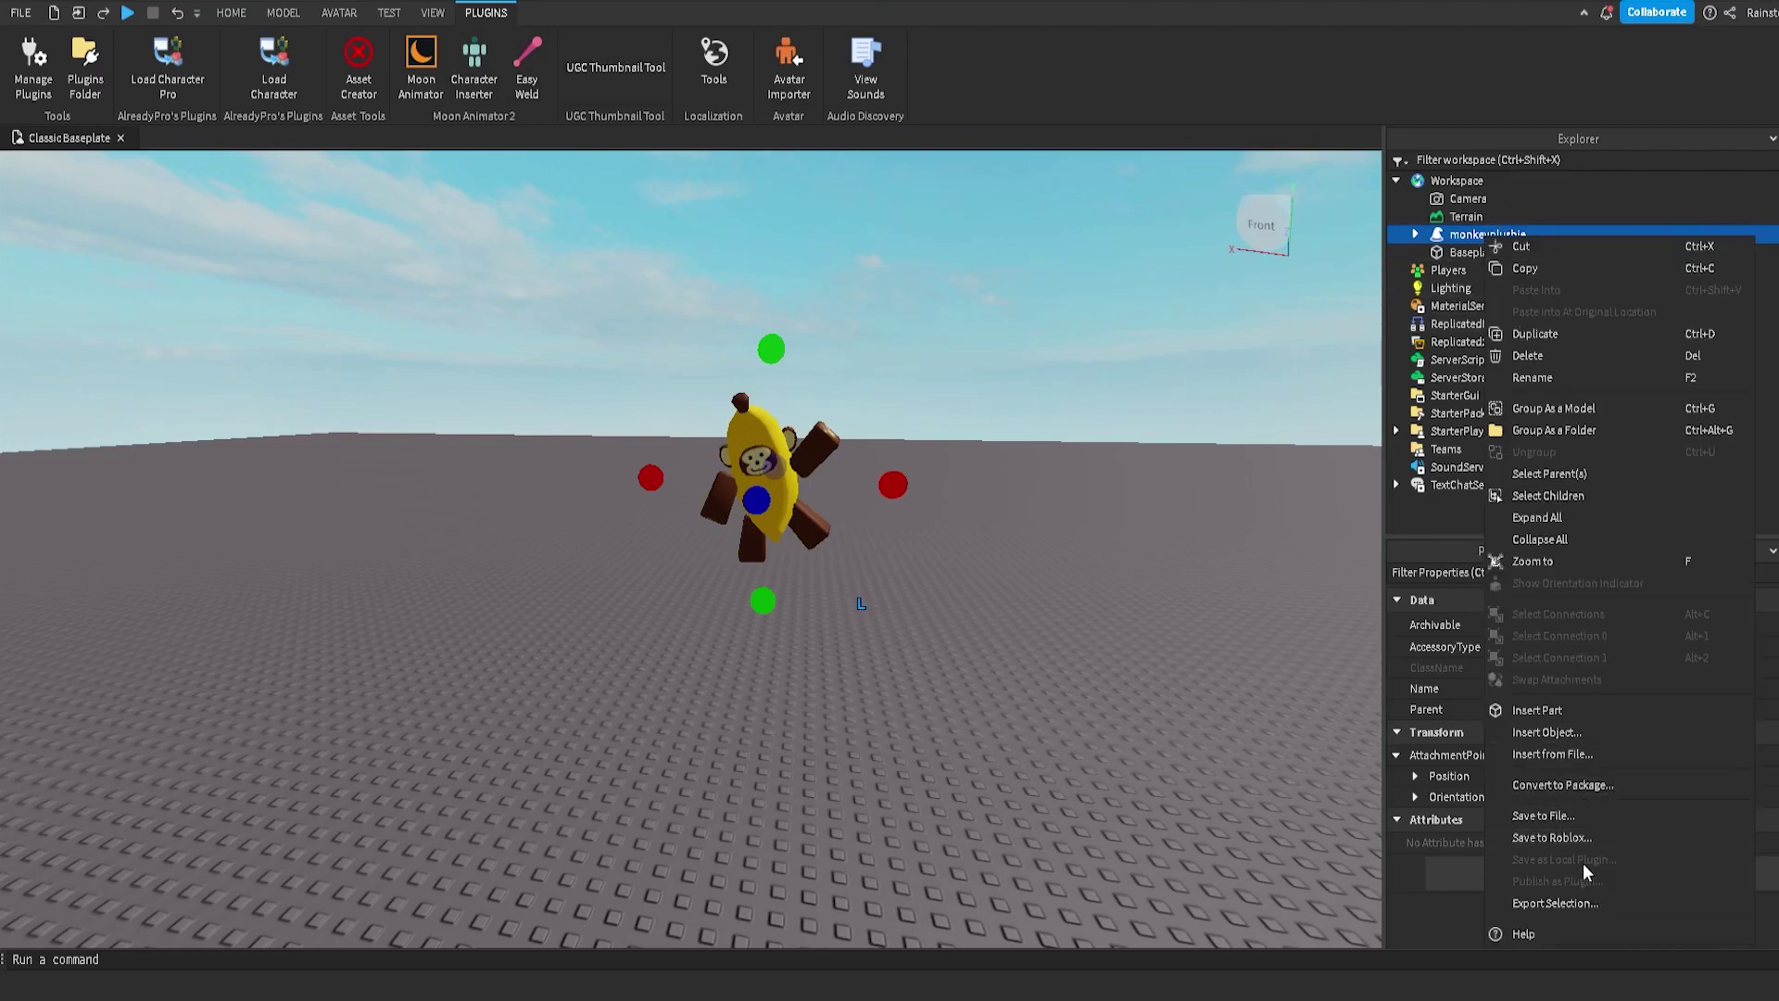
left_click(1573, 839)
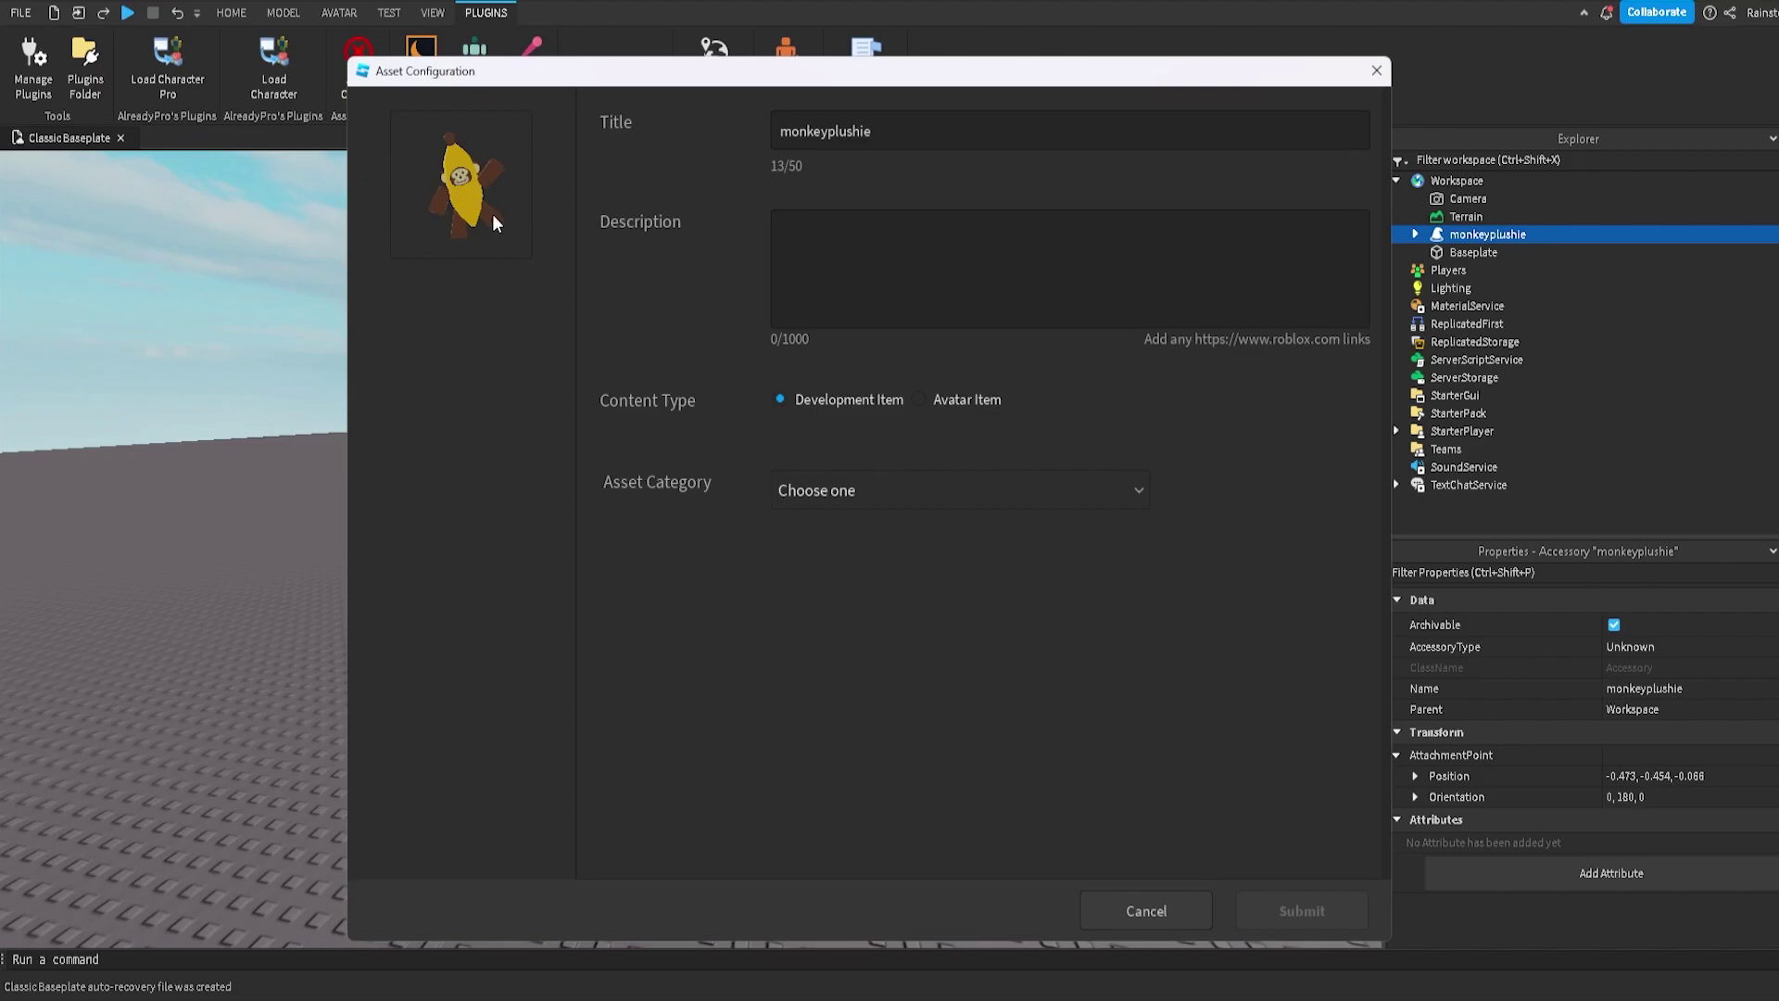
left_click_drag(587, 71, 551, 74)
left_click(889, 402)
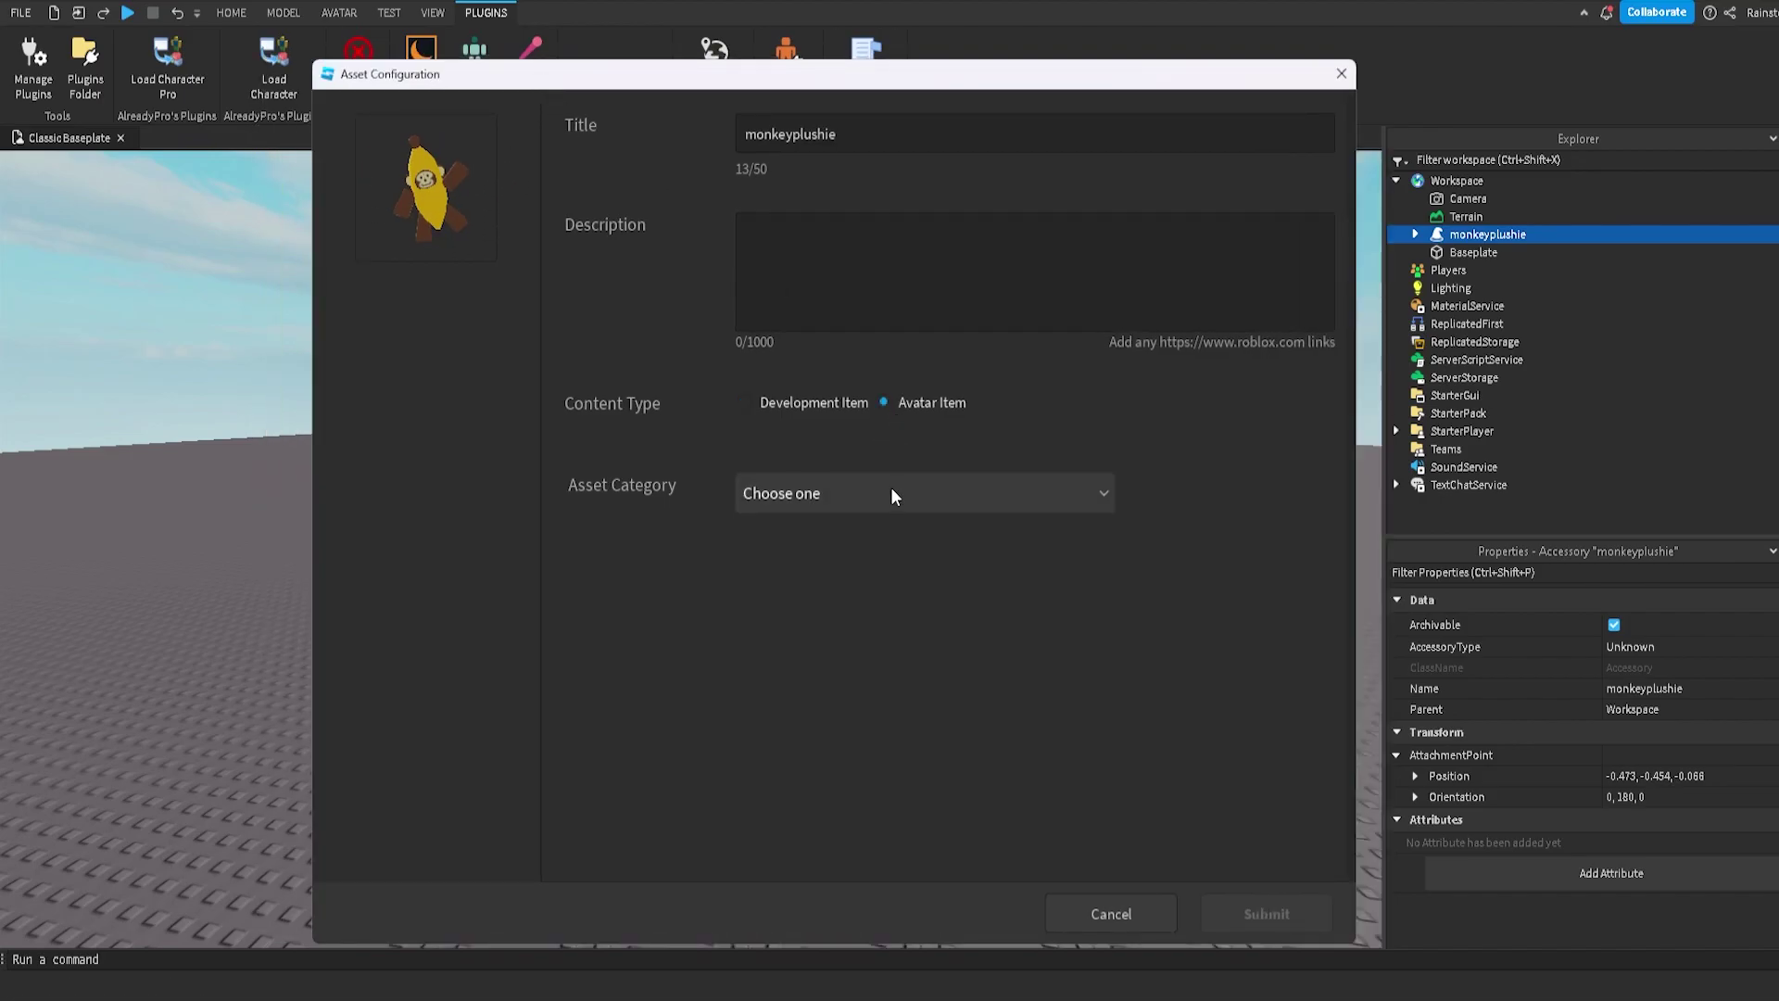
left_click(893, 493)
scroll(854, 630, "down", 2)
left_click(840, 521)
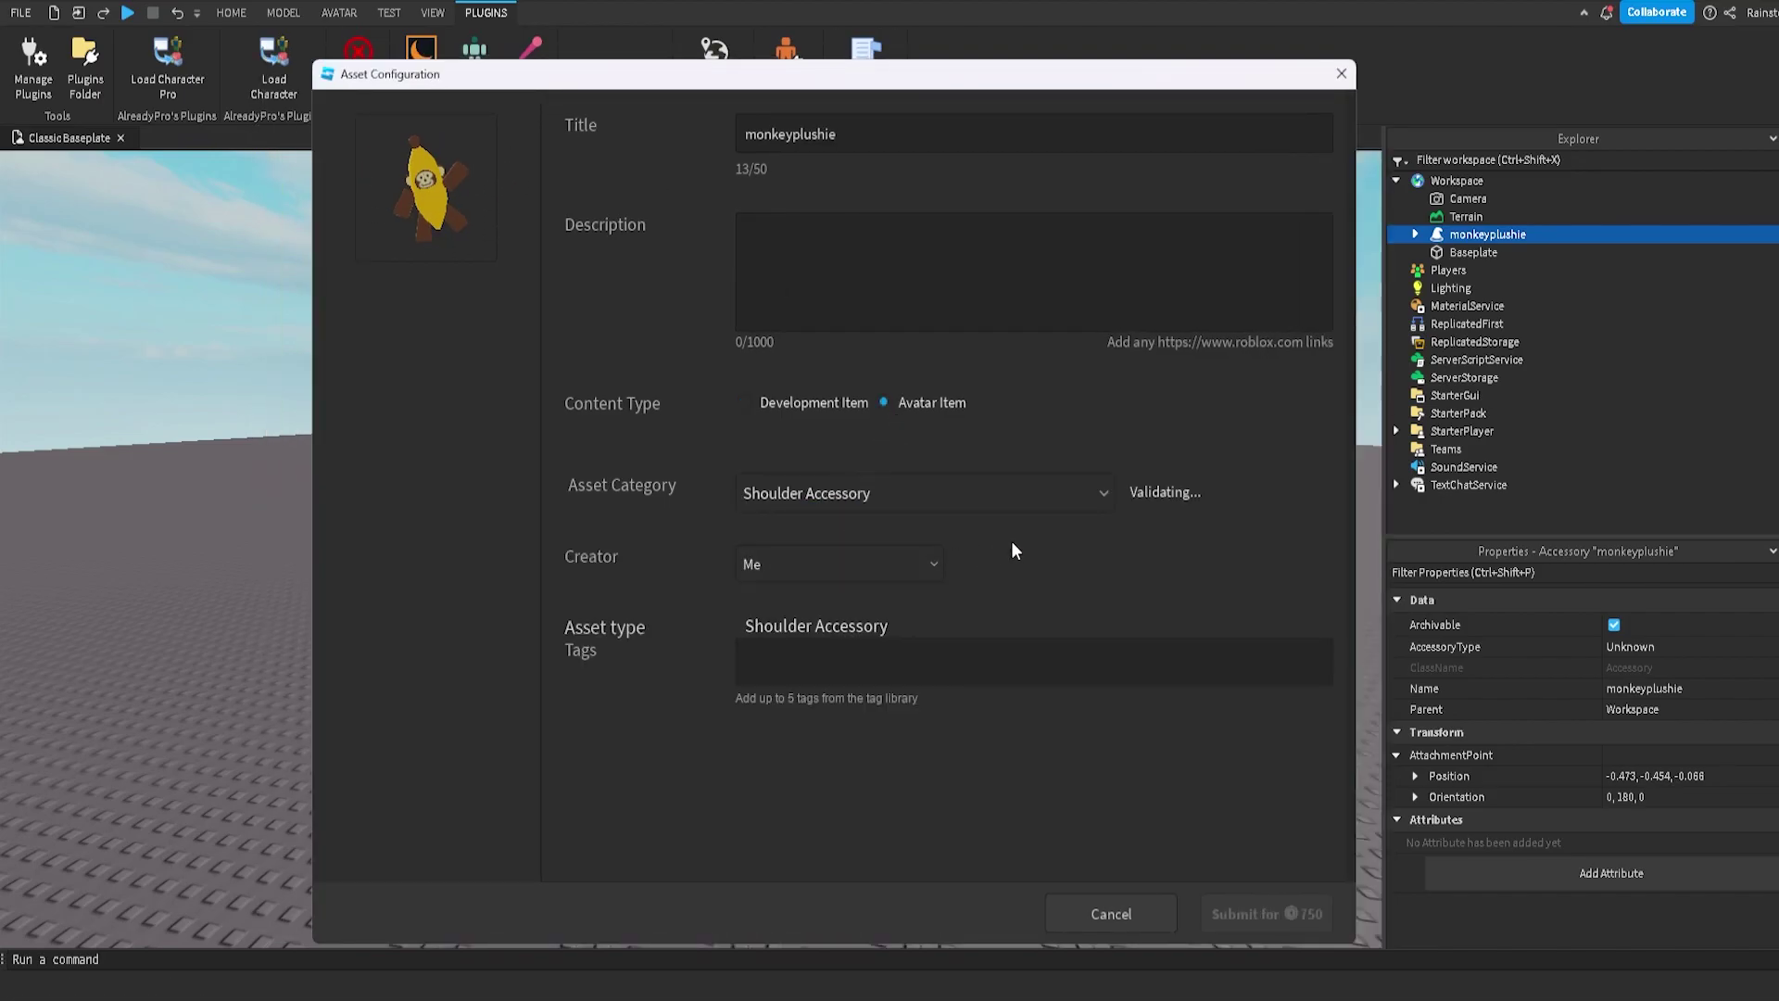
Step: Copy the title monkeyplushie into the description and submit the asset for 750 Robux
double_click(790, 134)
key("ctrl+c")
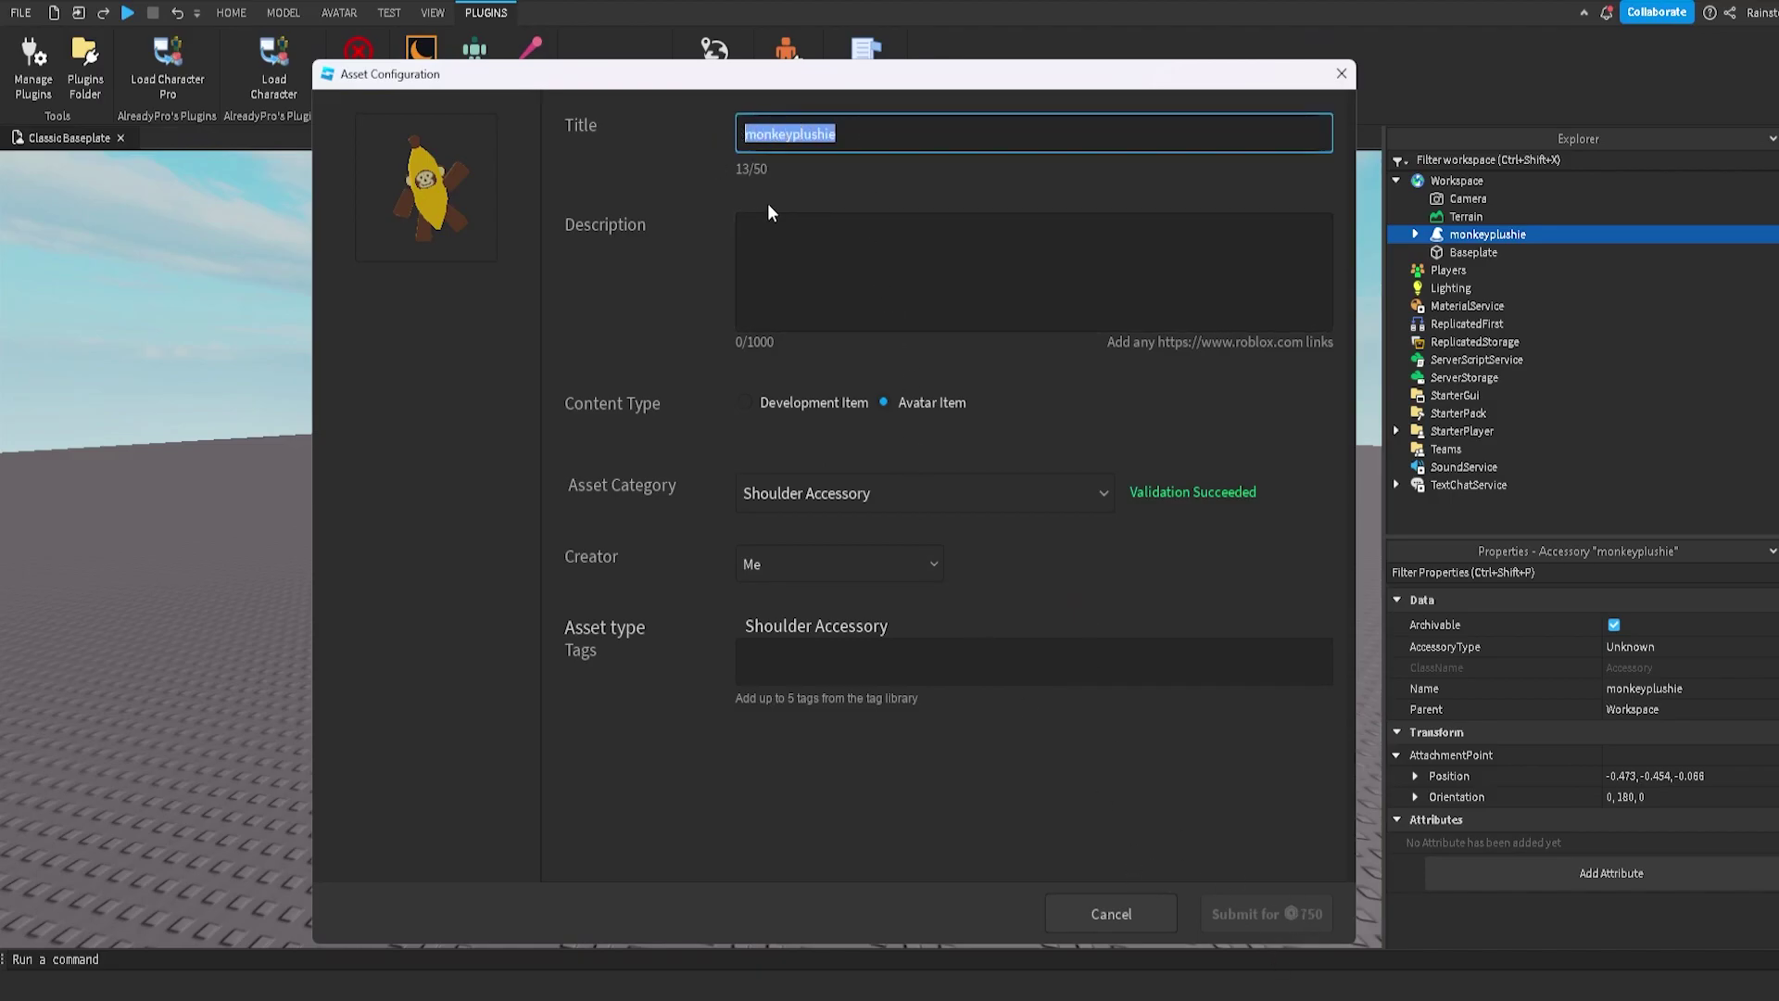
left_click(769, 227)
key("ctrl+v")
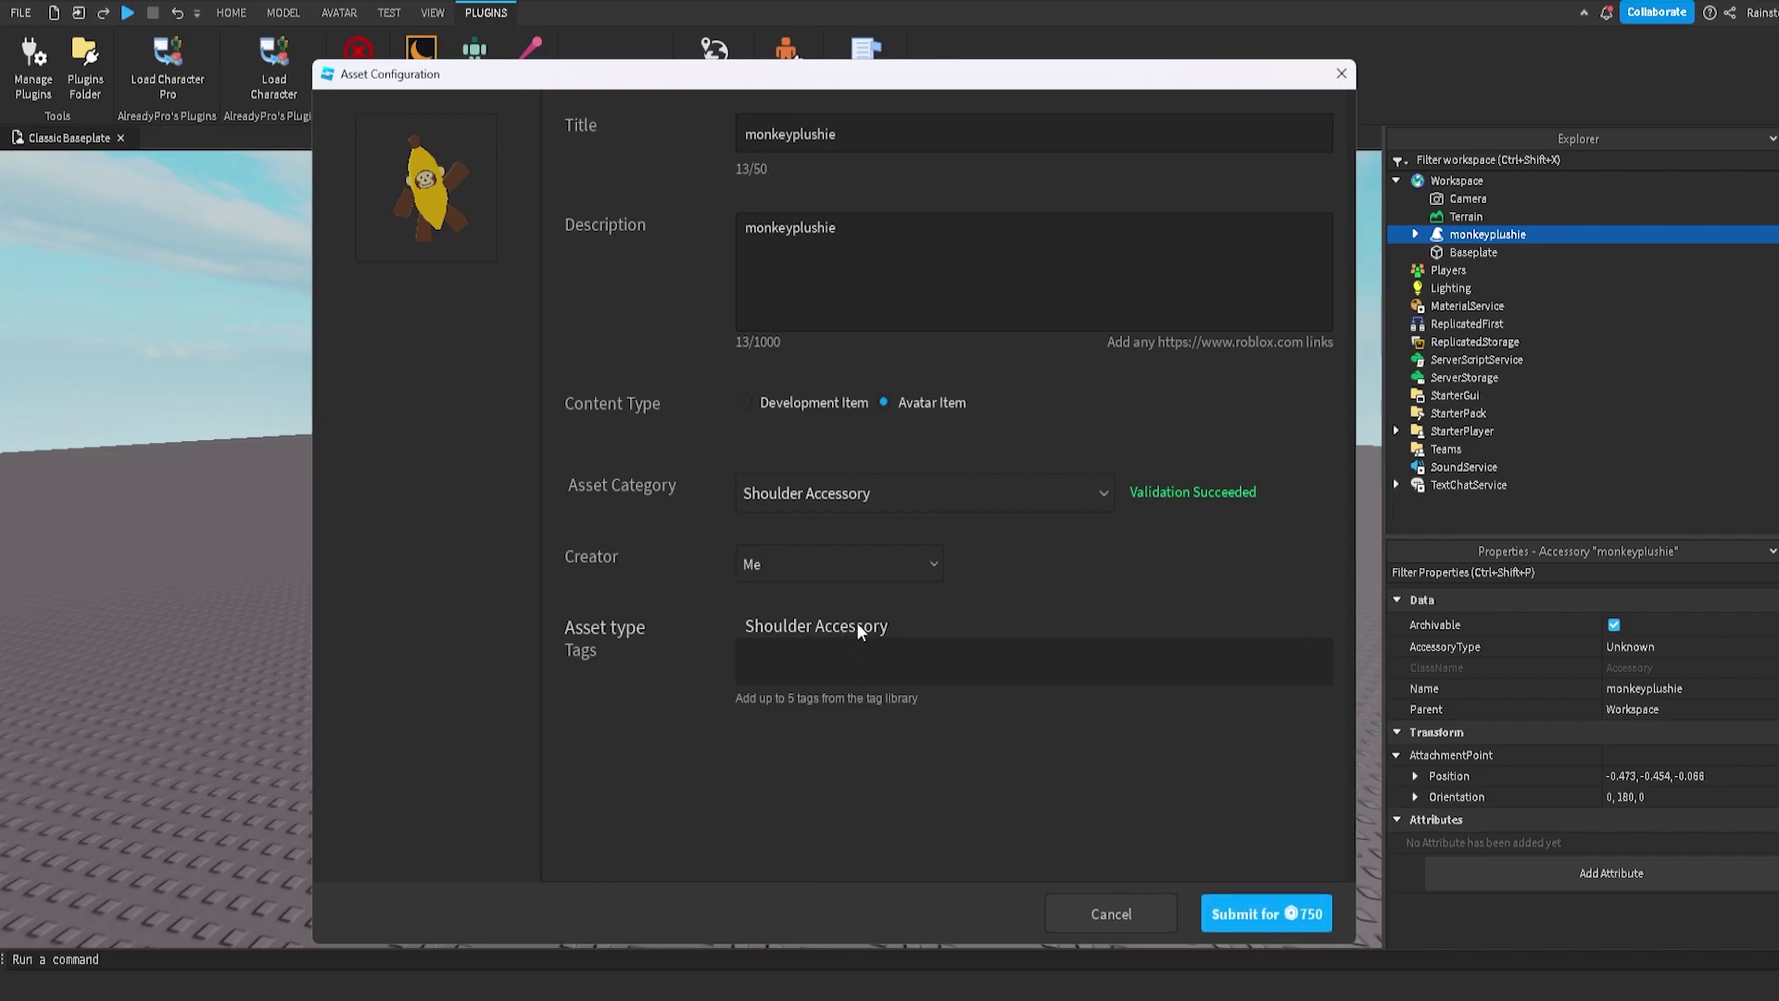
left_click(1232, 916)
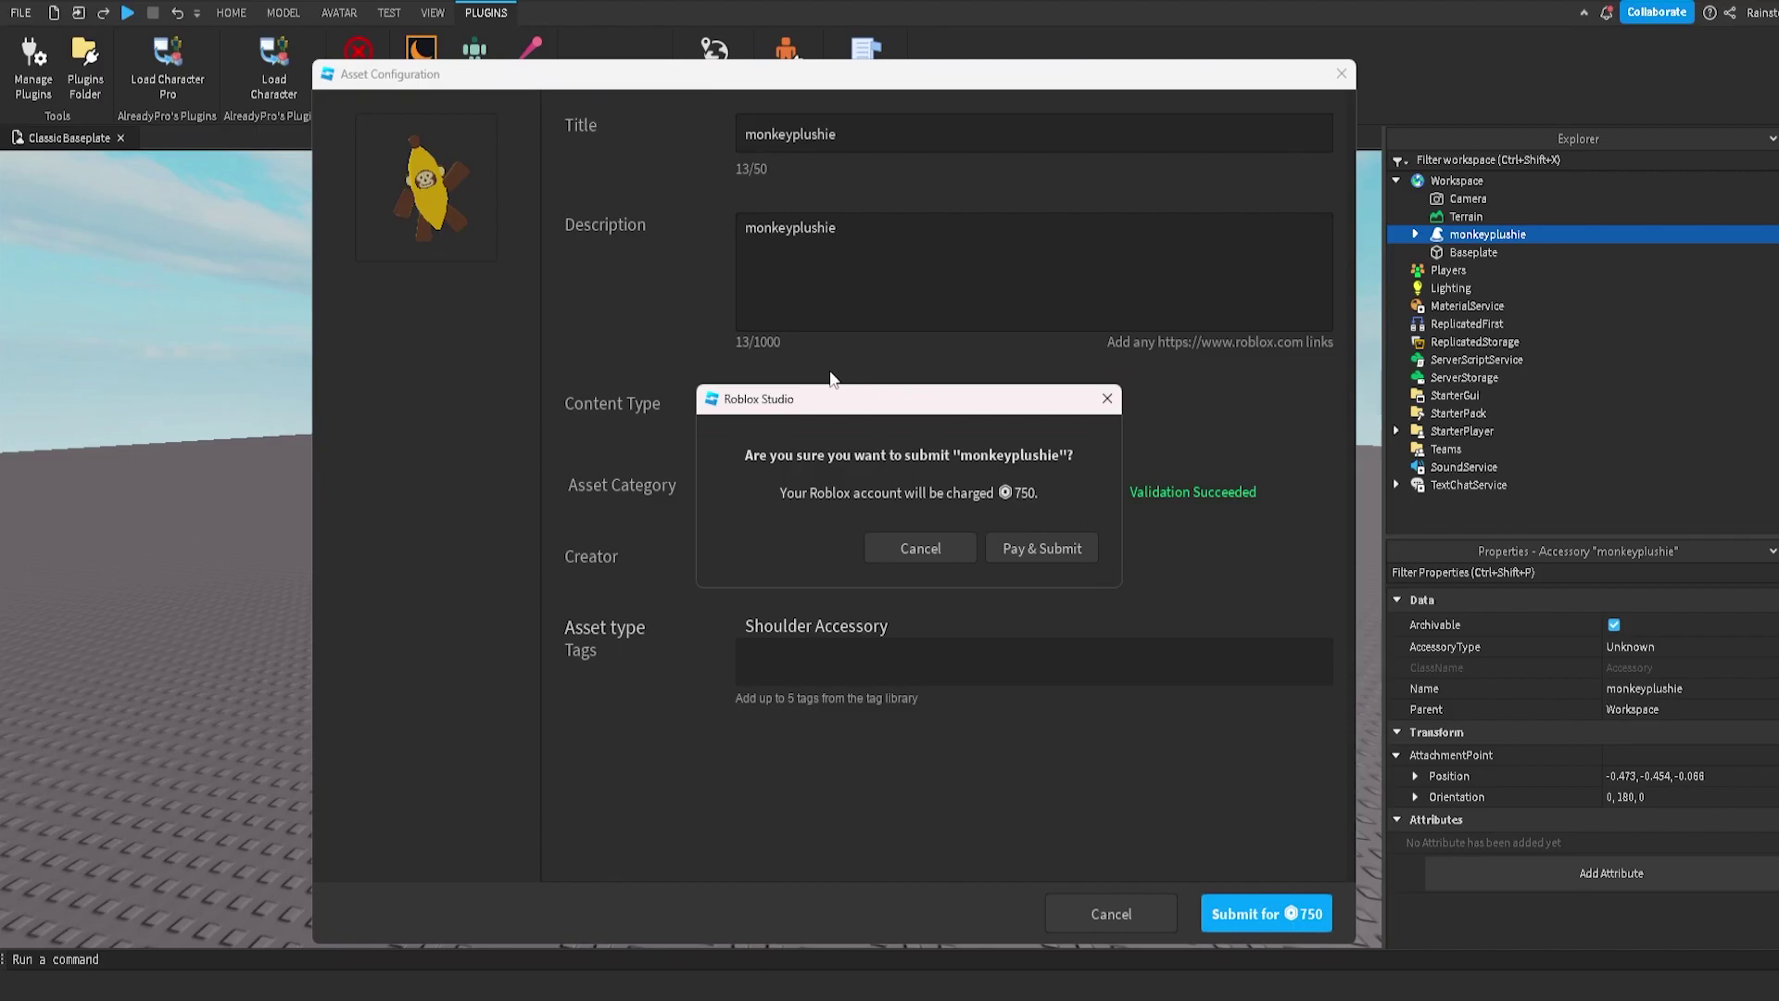